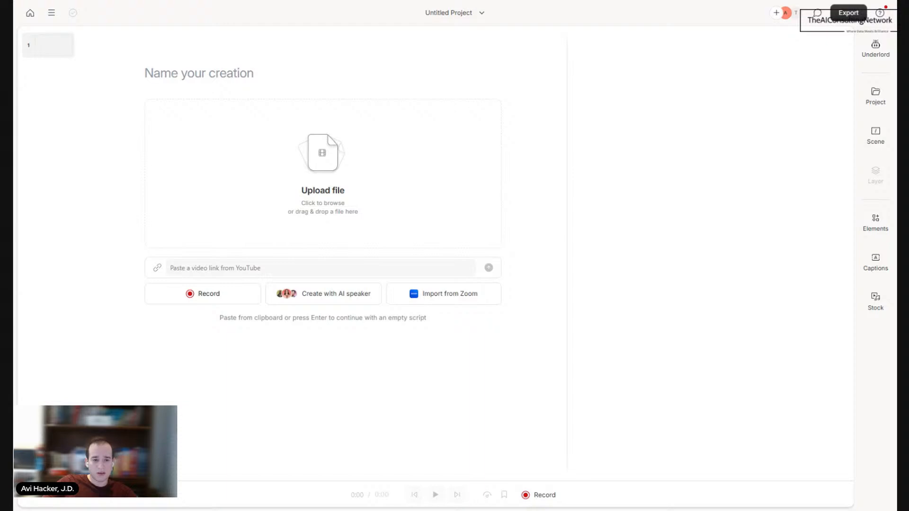
# Step: Switch to ChatGPT and, in a new chat, request a researched 40-45 second AI Consulting Network ad in 8-second BO2 scenes, with copy, overlays and audio
pyautogui.hotkey('ctrl', 'Tab')
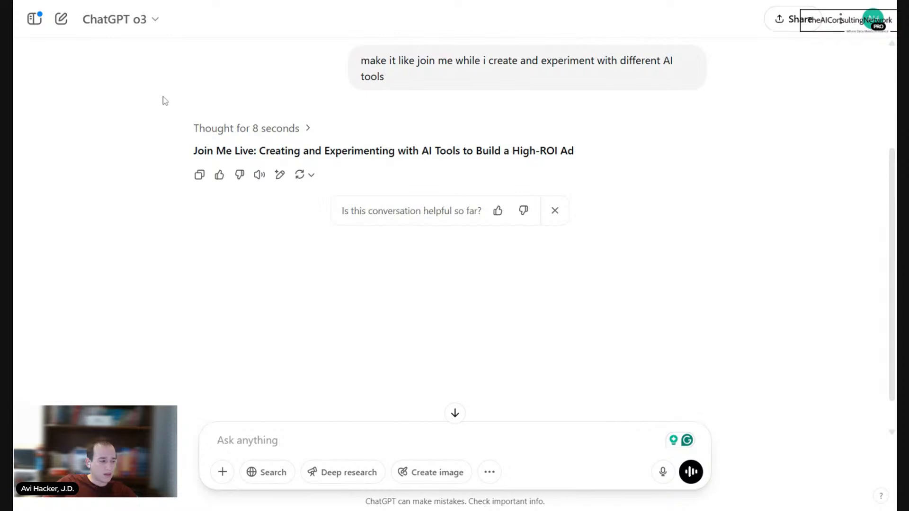
pyautogui.click(61, 20)
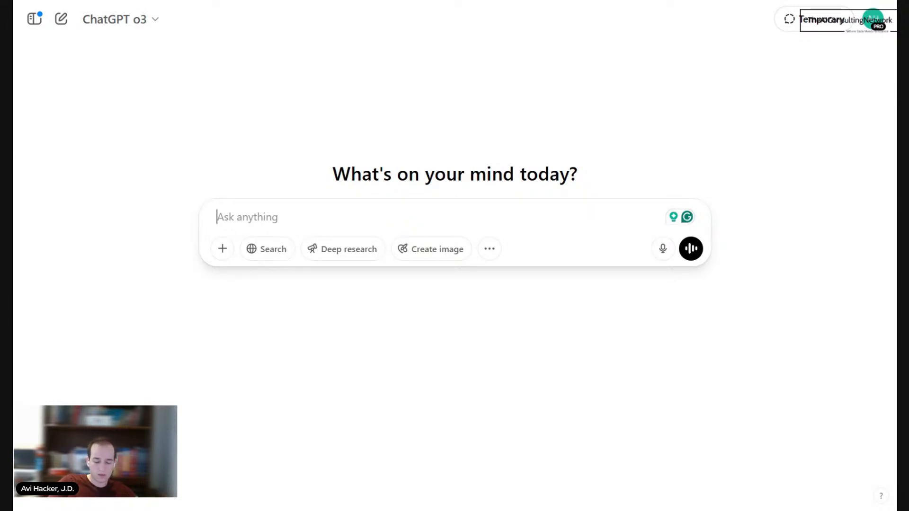
pyautogui.hotkey('alt', 'l')
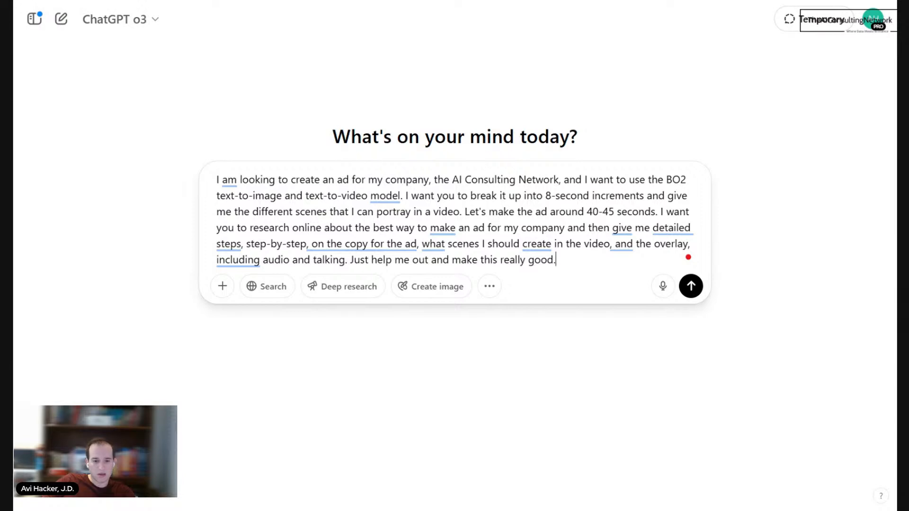
pyautogui.moveTo(434, 244)
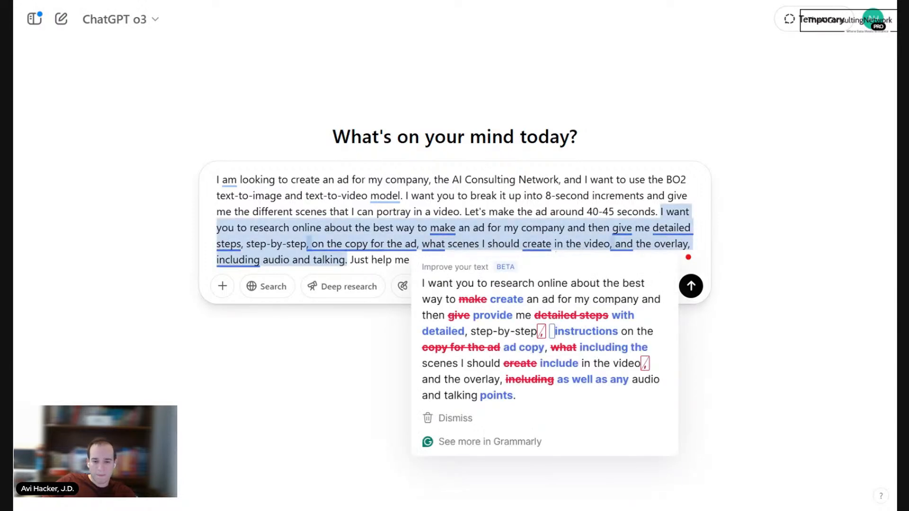
pyautogui.write('out and make this really good.')
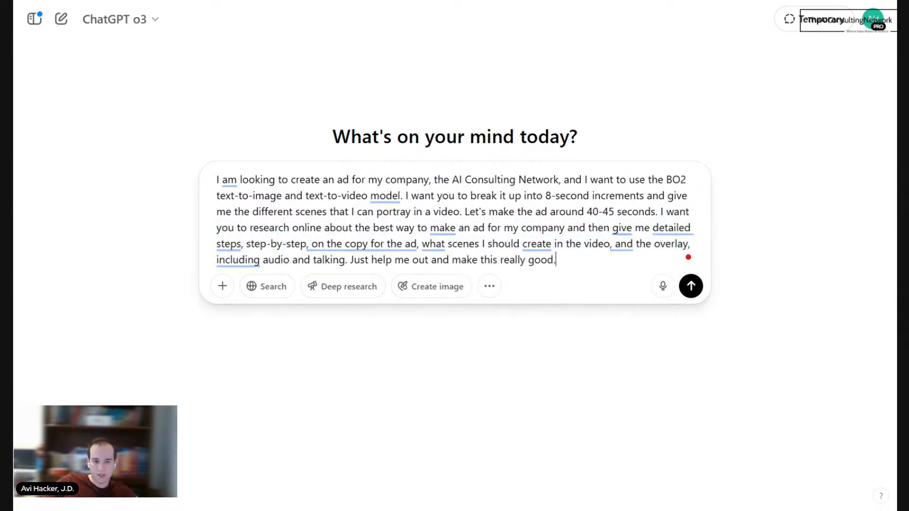
pyautogui.click(687, 293)
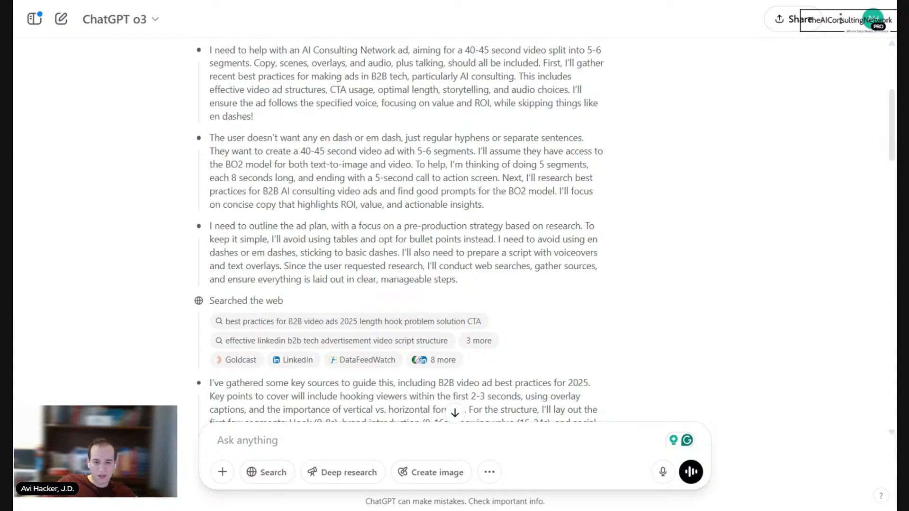
# Step: Review the expanded reasoning and web sources, collapse them, and examine the research findings on hooks, ad length and silent viewing
pyautogui.scroll(-3, 284, 230)
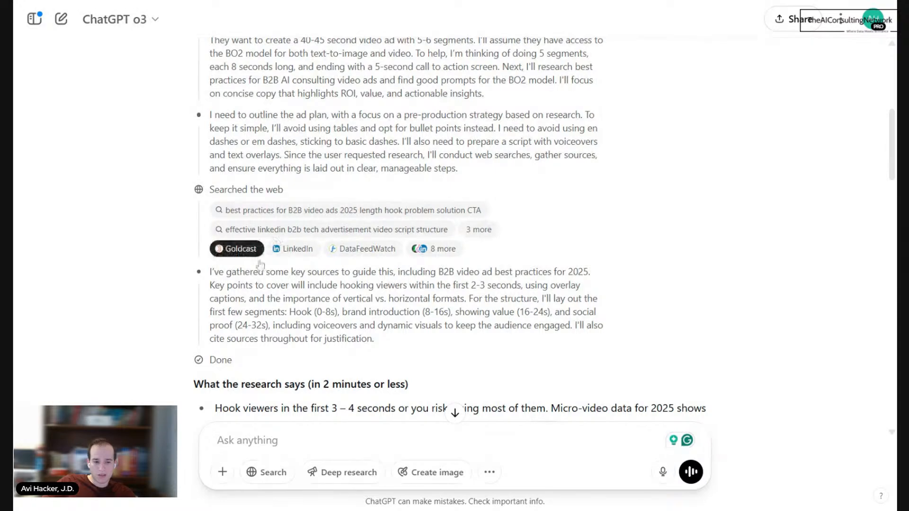
pyautogui.scroll(-3, 445, 248)
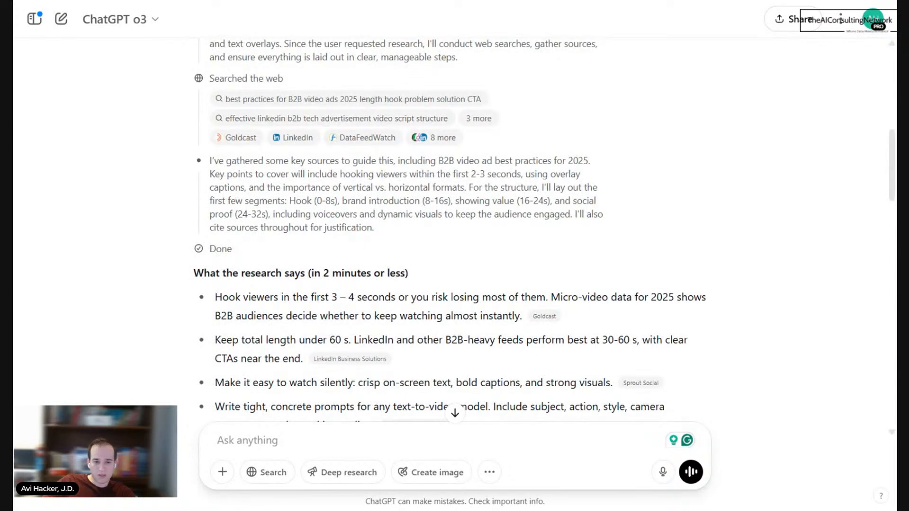
pyautogui.scroll(-2, 285, 266)
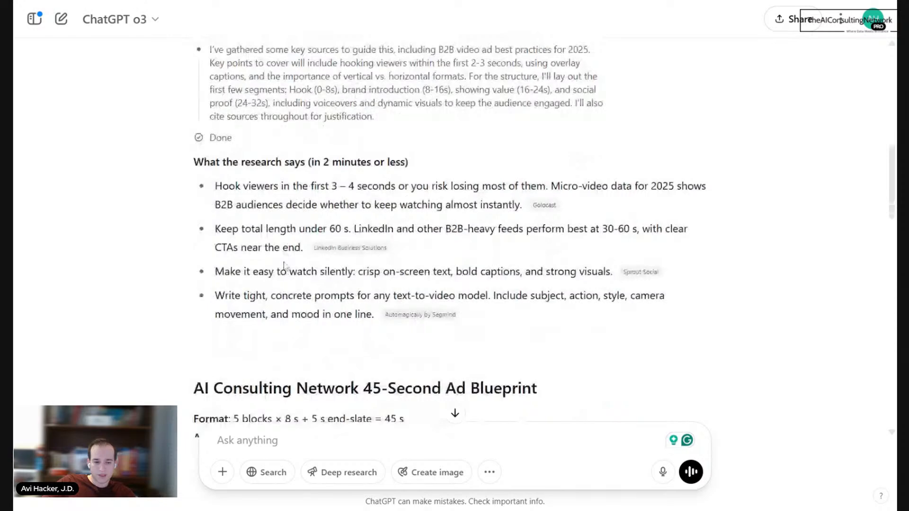
pyautogui.scroll(8, 285, 266)
pyautogui.moveTo(301, 141)
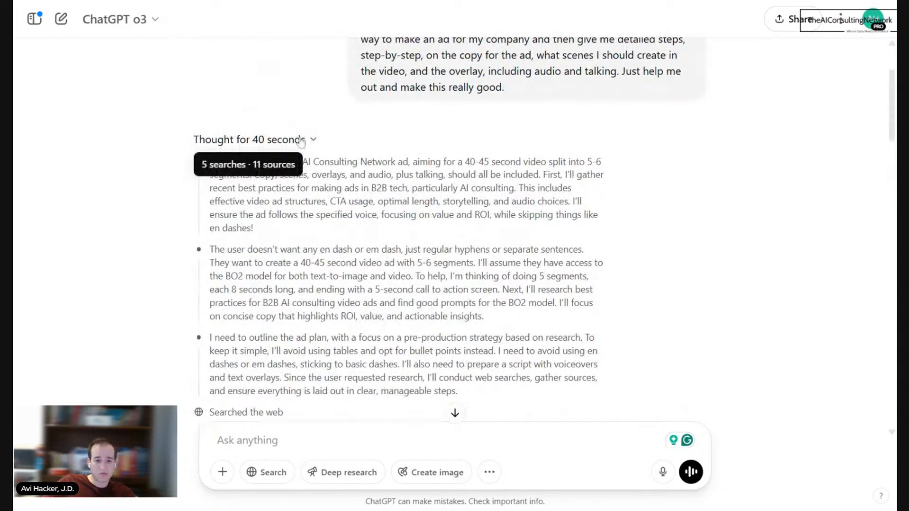
pyautogui.click(301, 140)
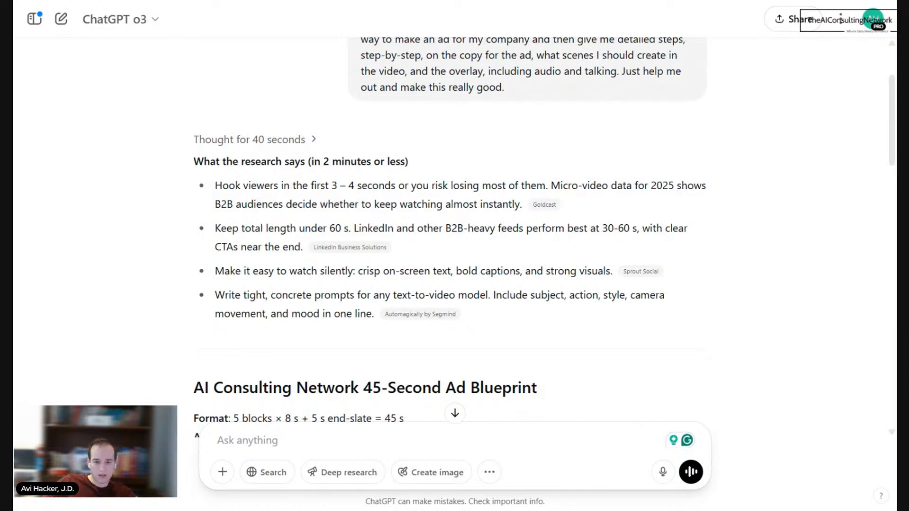
pyautogui.moveTo(256, 186); pyautogui.dragTo(491, 185)
pyautogui.moveTo(255, 228); pyautogui.dragTo(351, 228)
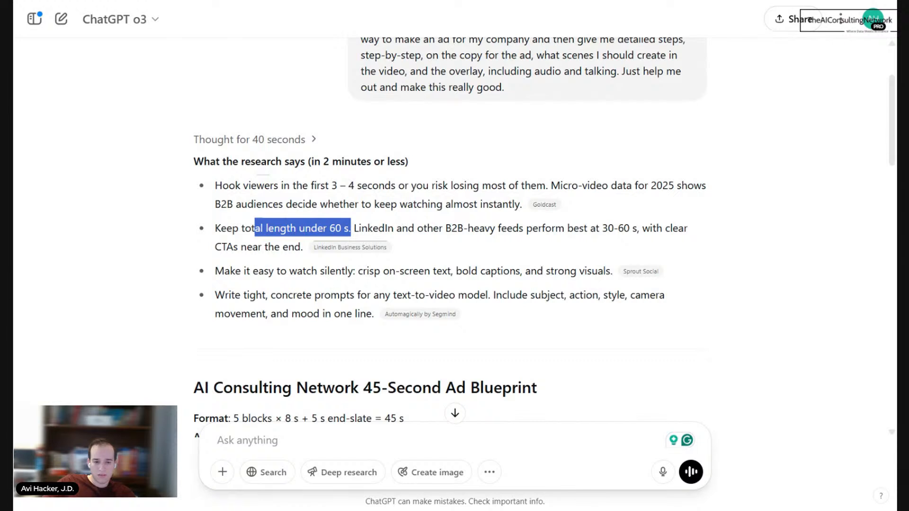
pyautogui.moveTo(311, 270); pyautogui.dragTo(352, 271)
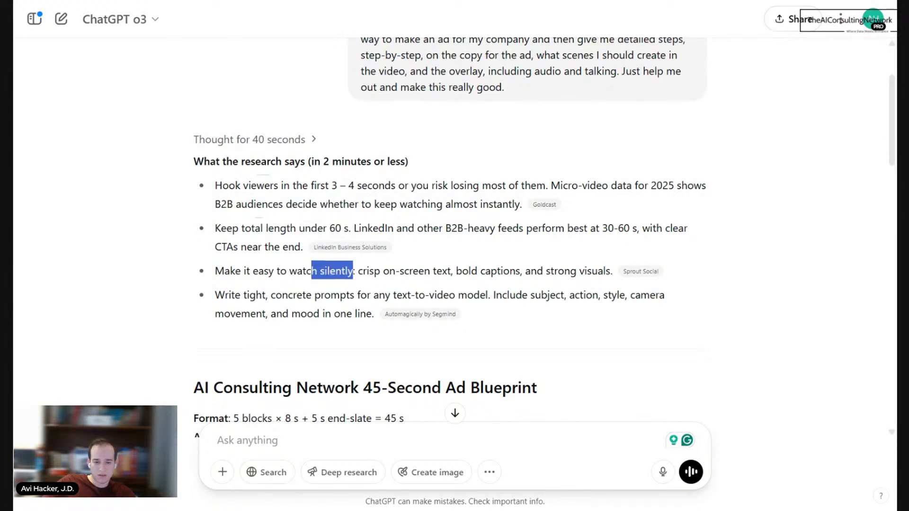
pyautogui.click(352, 270)
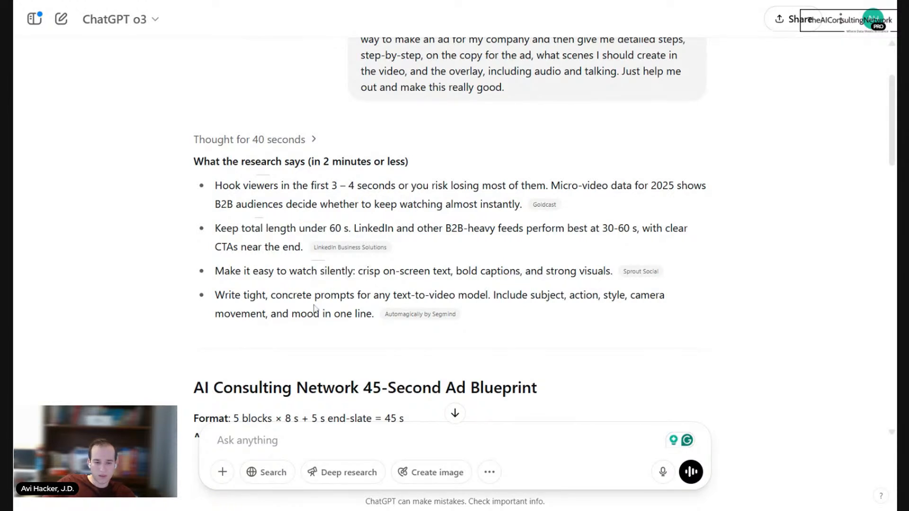
# Step: Examine the 45-second ad blueprint, including its format, music bed, scene table, prompt writing tips and production workflow
pyautogui.scroll(-5, 376, 309)
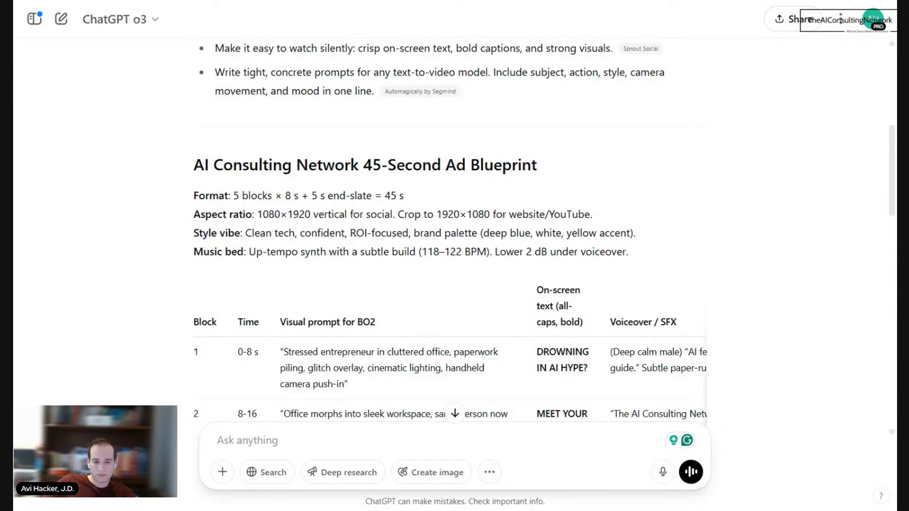
pyautogui.moveTo(506, 253); pyautogui.dragTo(639, 257)
pyautogui.click(644, 259)
pyautogui.scroll(-1, 454, 227)
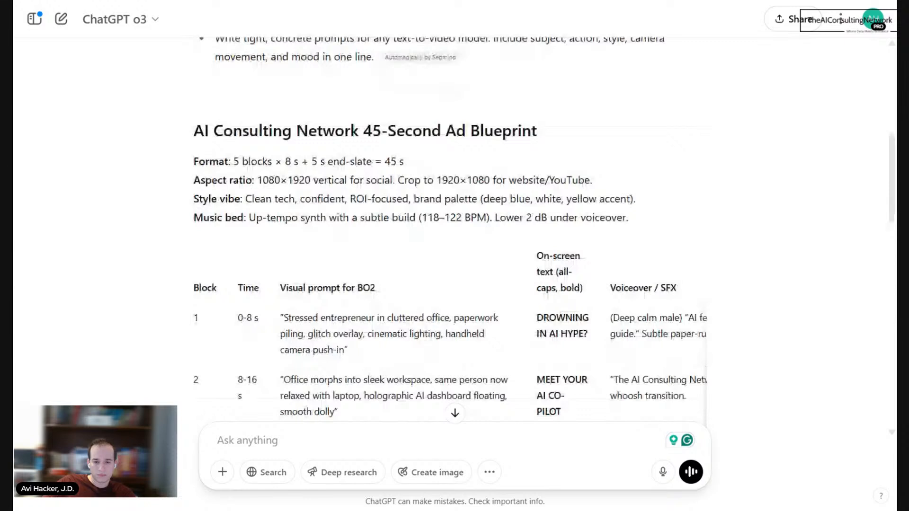
pyautogui.scroll(-2, 455, 227)
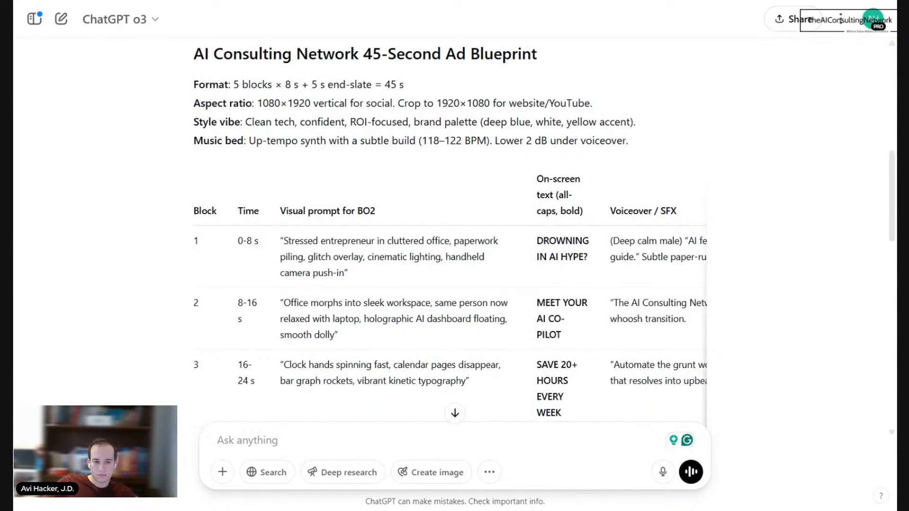
pyautogui.moveTo(256, 147); pyautogui.dragTo(634, 153)
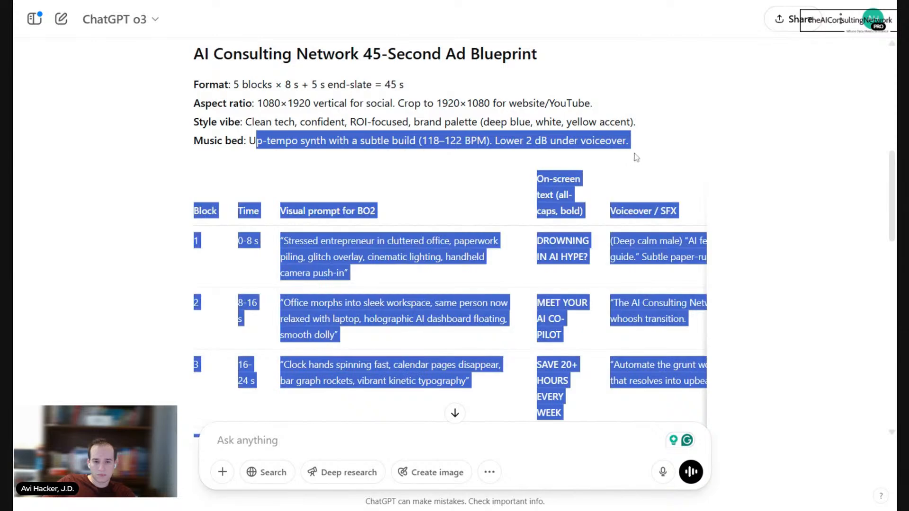
pyautogui.click(634, 153)
pyautogui.scroll(-2, 634, 199)
pyautogui.scroll(-5, 455, 227)
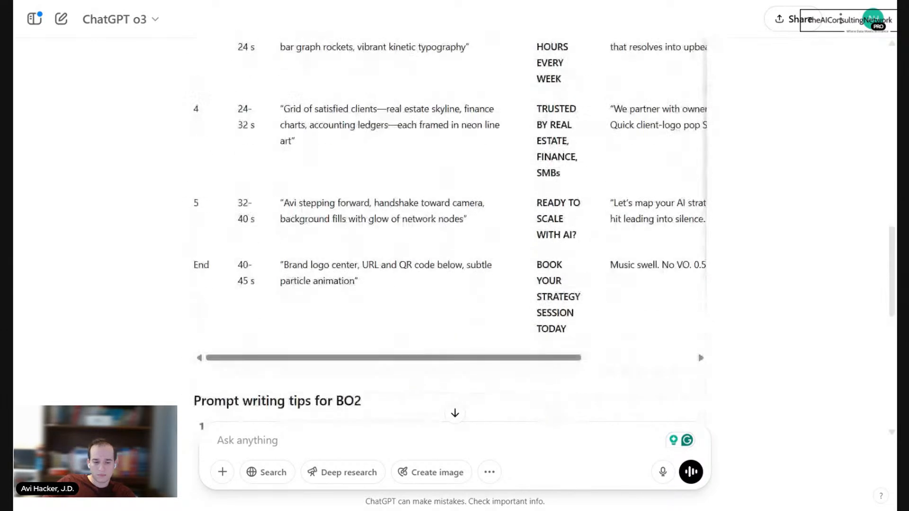
pyautogui.scroll(-5, 413, 308)
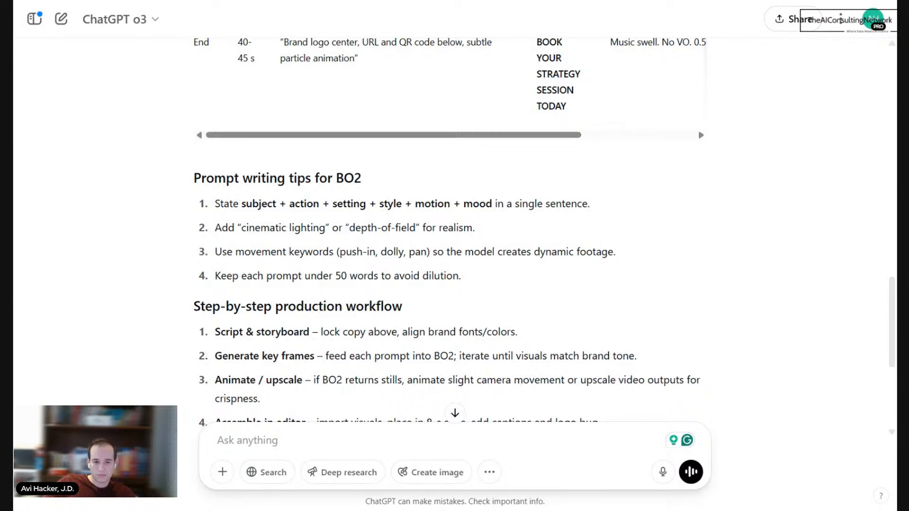
pyautogui.scroll(-3, 451, 232)
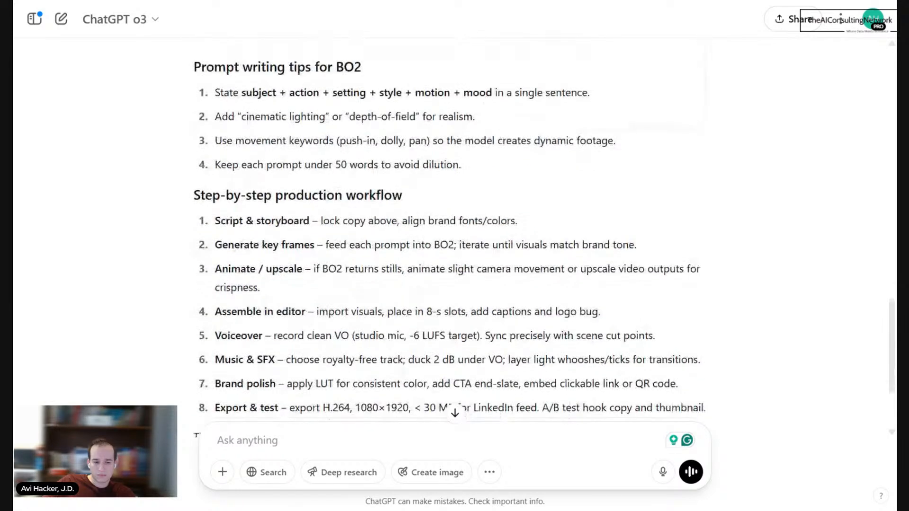
pyautogui.scroll(-3, 412, 286)
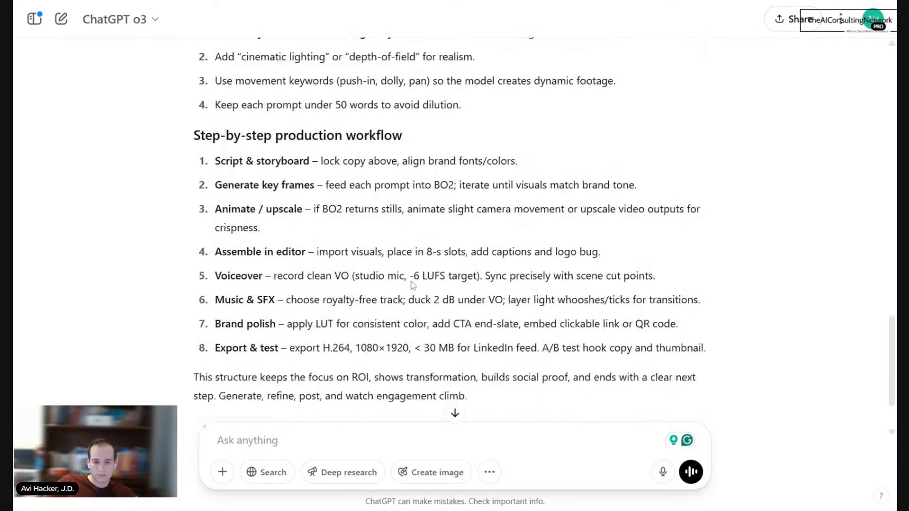
pyautogui.scroll(15, 412, 284)
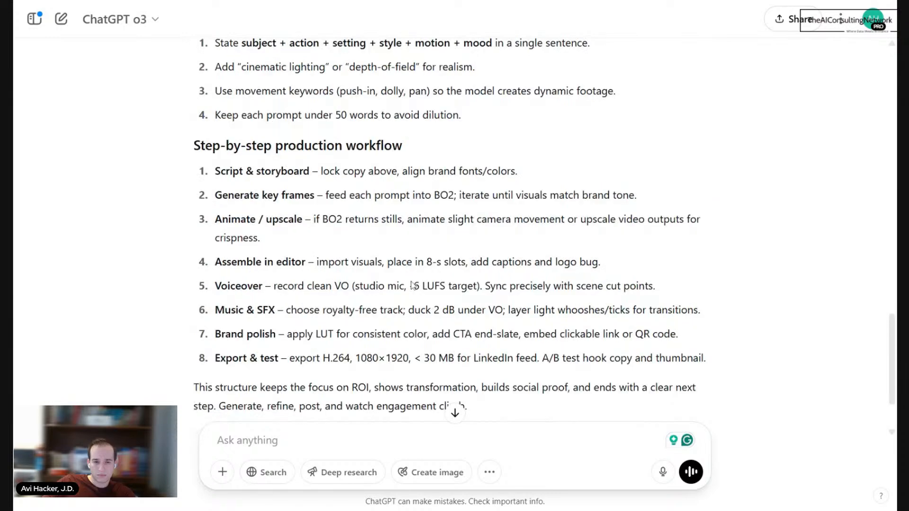
pyautogui.scroll(3, 412, 286)
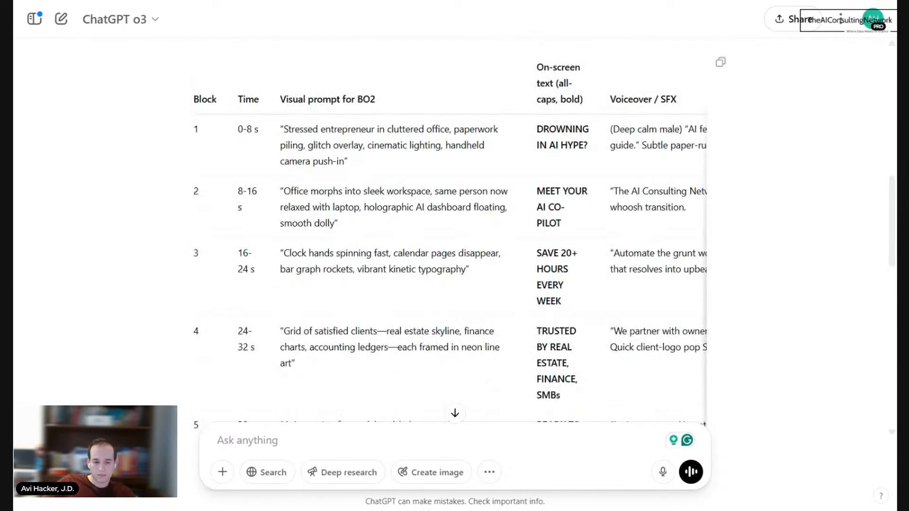
# Step: Begin a follow-up message with "give me the actual visual prompts for veo 2 in detail for each scene"
pyautogui.write('give me the ')
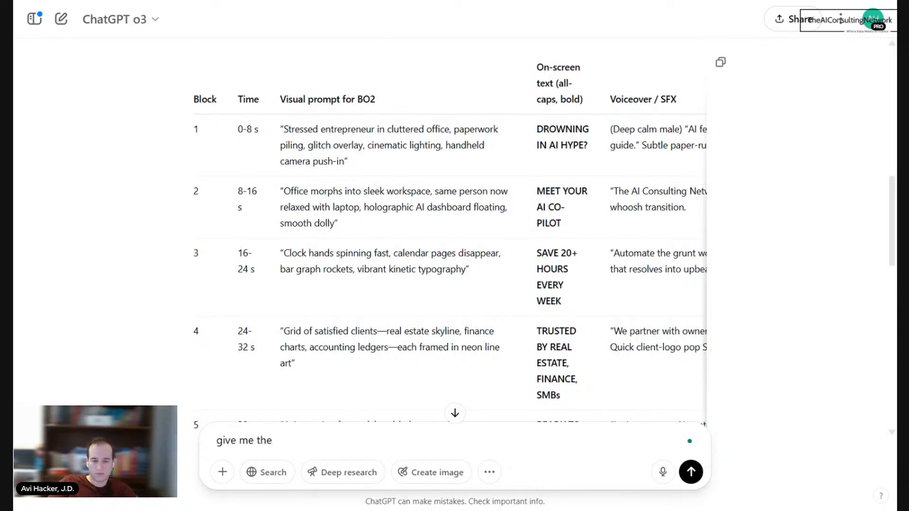
pyautogui.write('actual visual ')
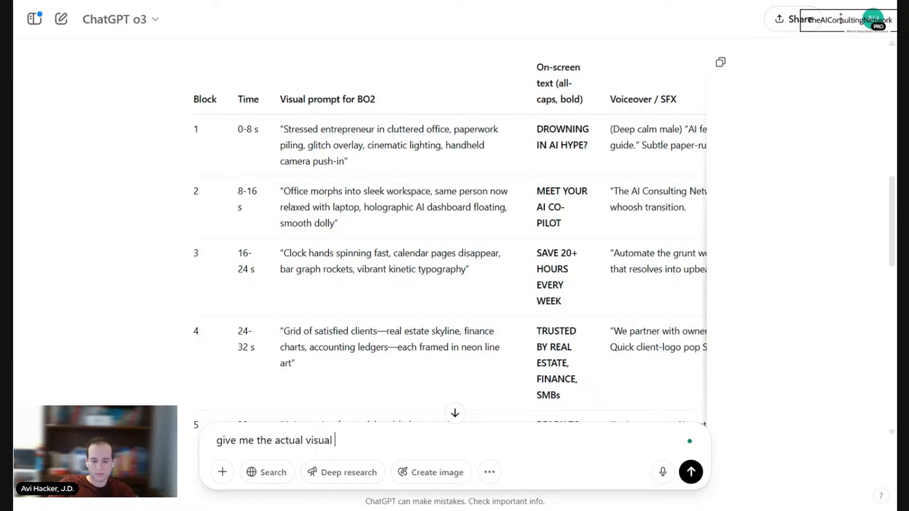
pyautogui.write('prompts for veo')
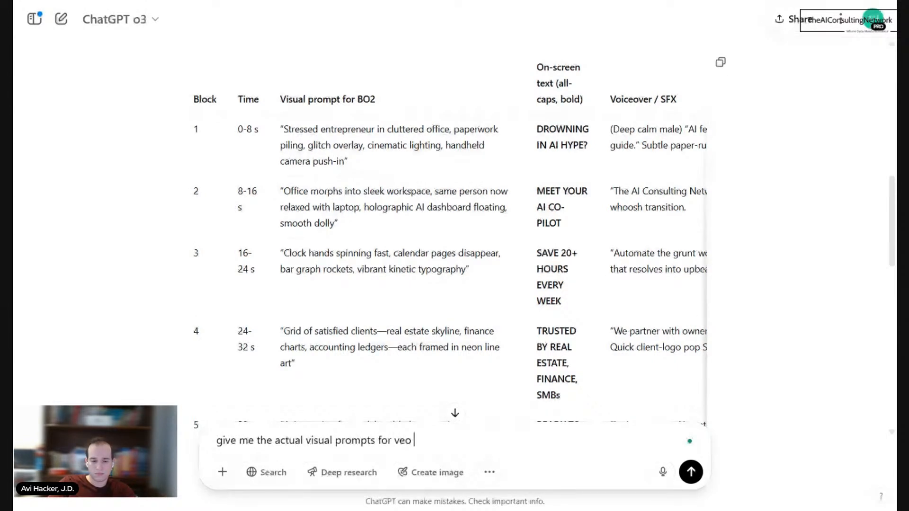
pyautogui.write(' 2 in detail for eac')
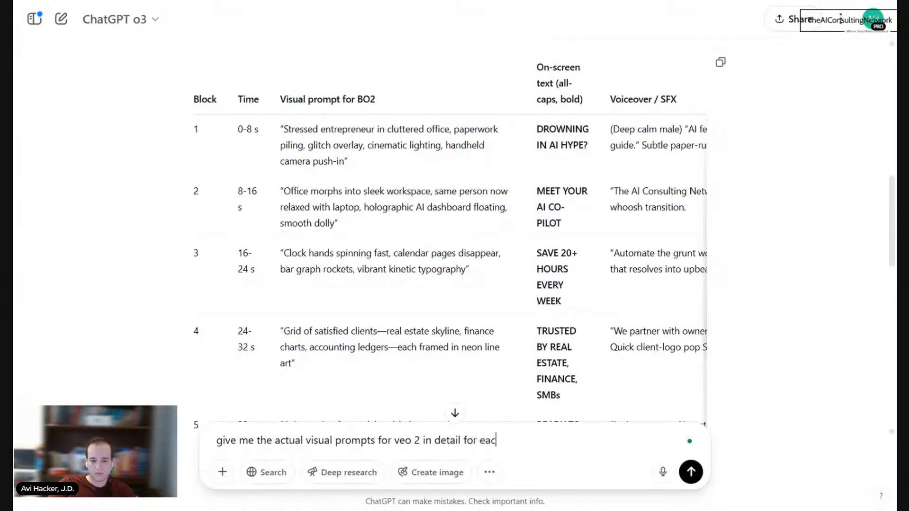
pyautogui.write('h scne')
pyautogui.press('BackSpace')
pyautogui.press('BackSpace')
pyautogui.press('BackSpace')
pyautogui.write('cene, and I want ti')
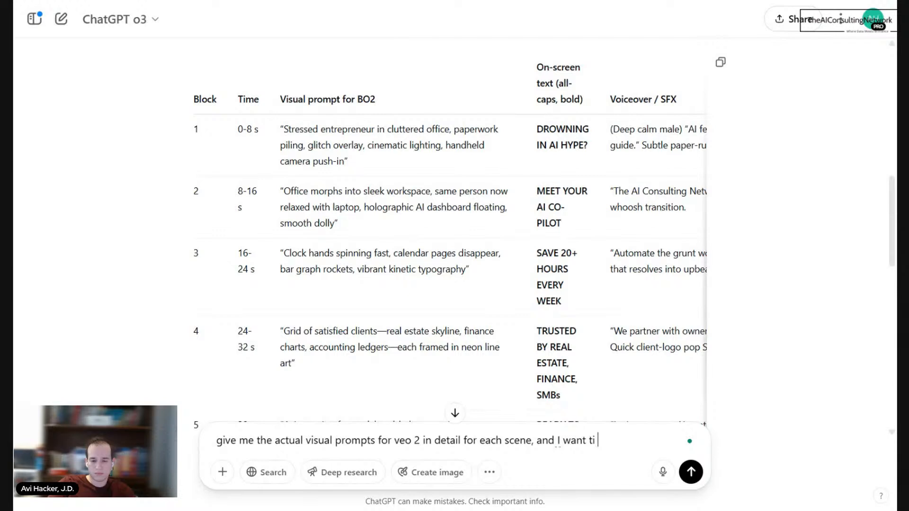
# Step: Extend the message after "each scene" with ", and I want it to be bold and captivating"
pyautogui.press('BackSpace')
pyautogui.press('BackSpace')
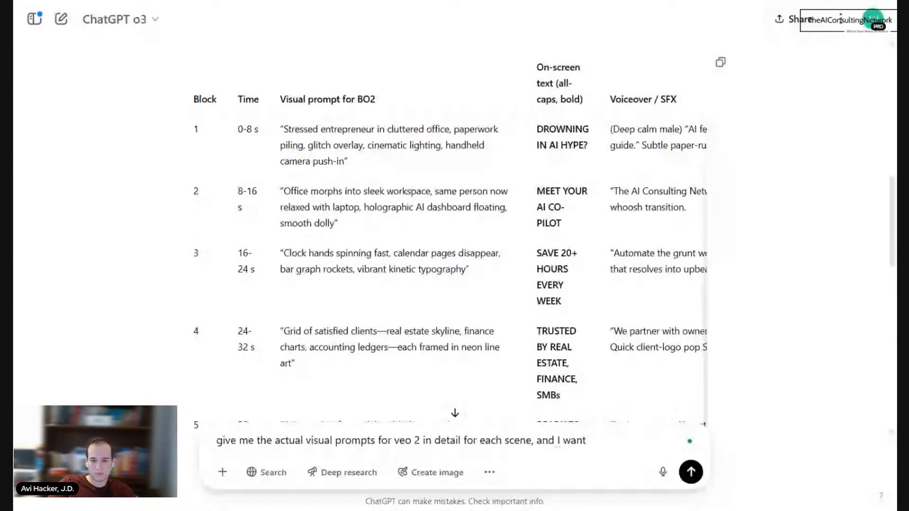
pyautogui.write('it to be')
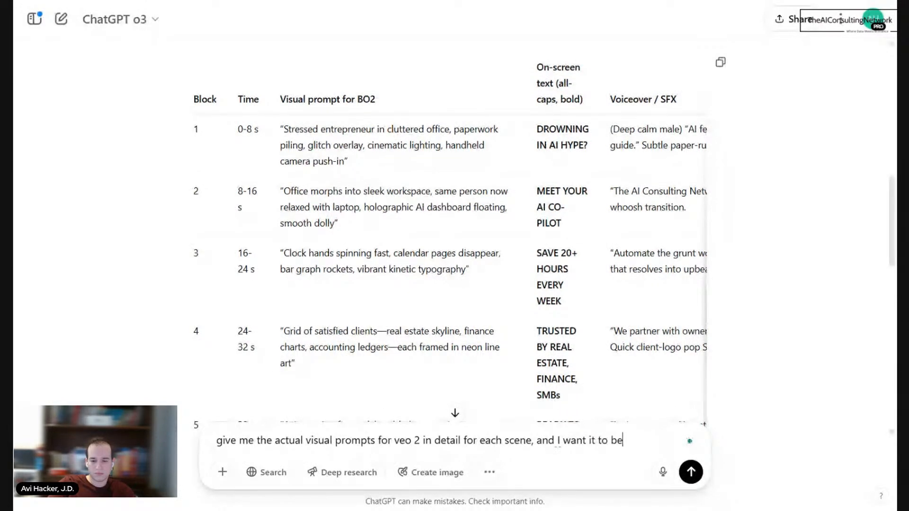
pyautogui.write(' bo')
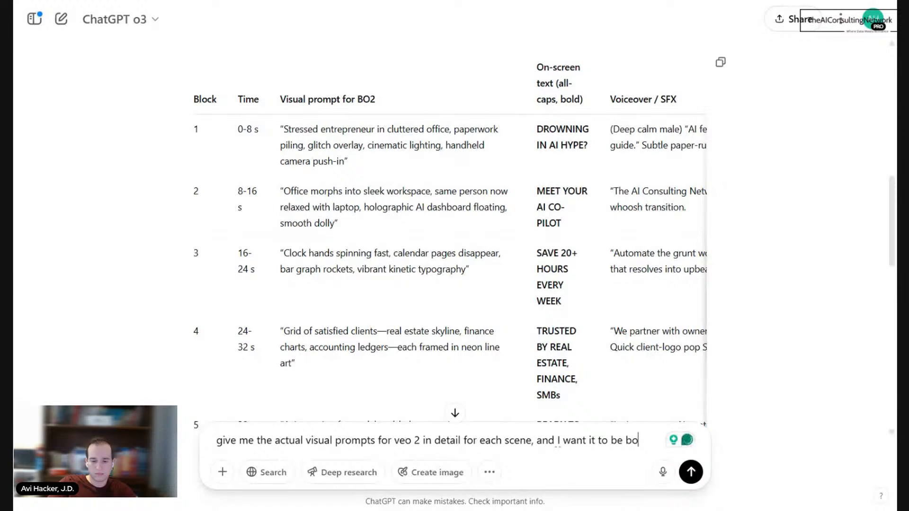
pyautogui.write('ld and cap')
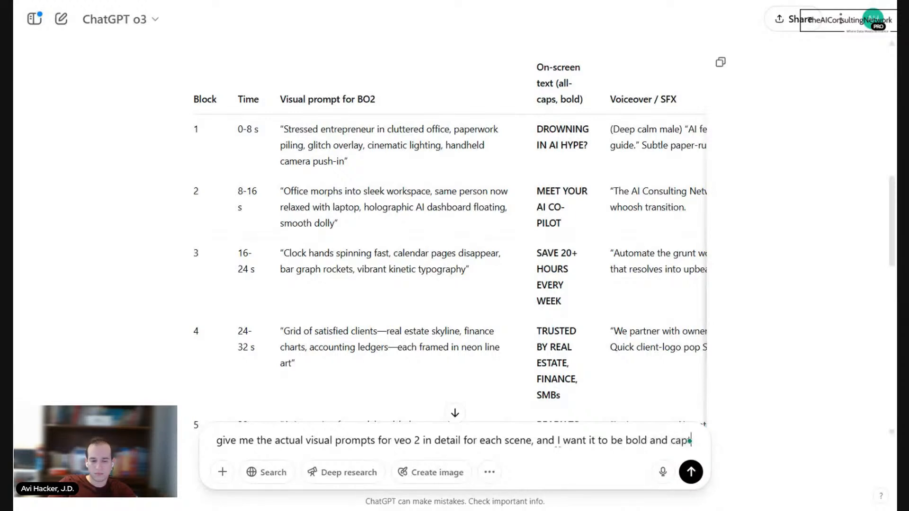
pyautogui.write('tivating ')
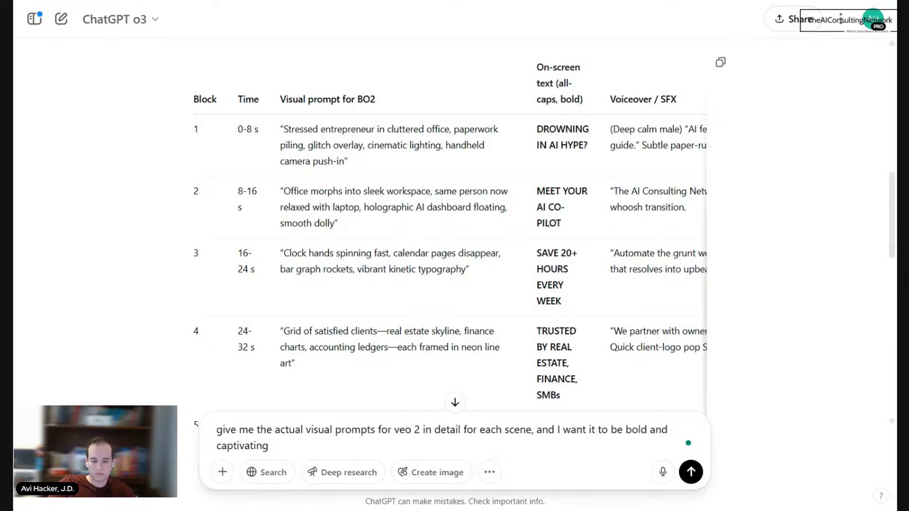
pyautogui.write(', I will be using ')
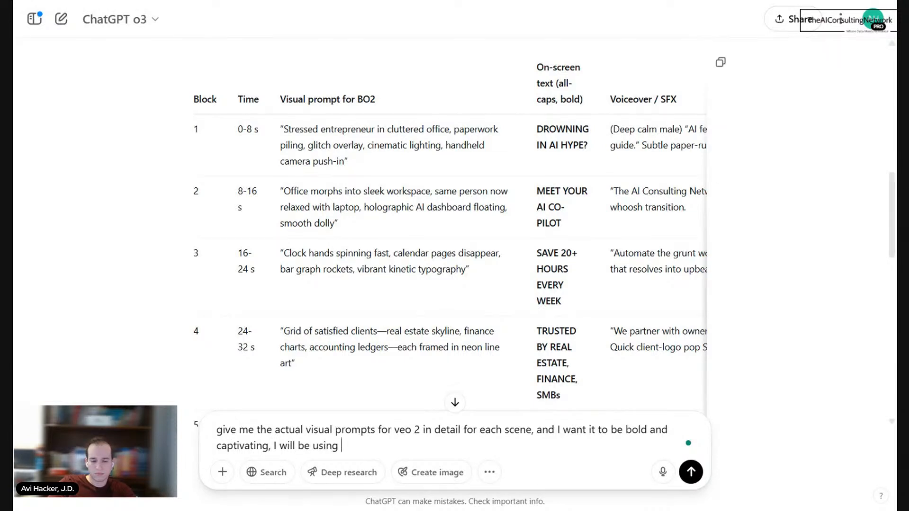
pyautogui.write('elev')
pyautogui.write('nn labs')
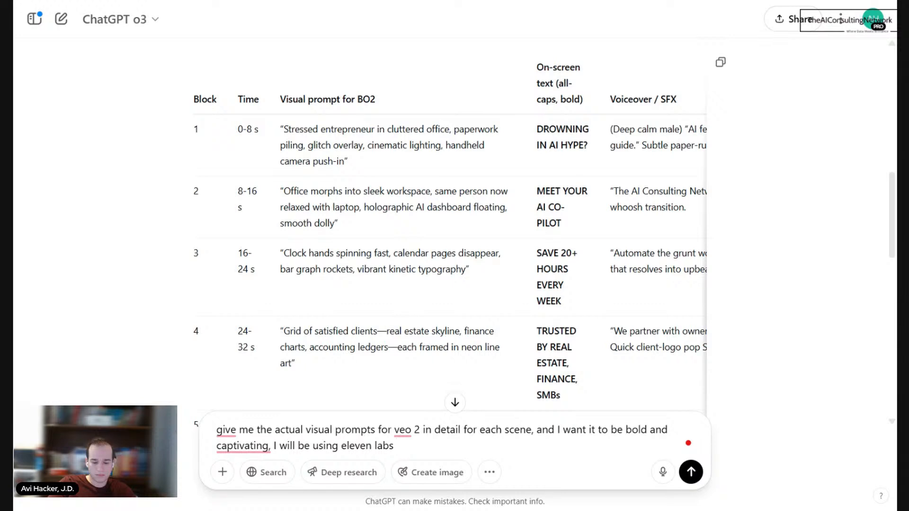
# Step: Add ", I will be using eleven labs audio to make the sound effects" to the message and send it
pyautogui.write('auid')
pyautogui.press('BackSpace')
pyautogui.write('dio to')
pyautogui.write('make')
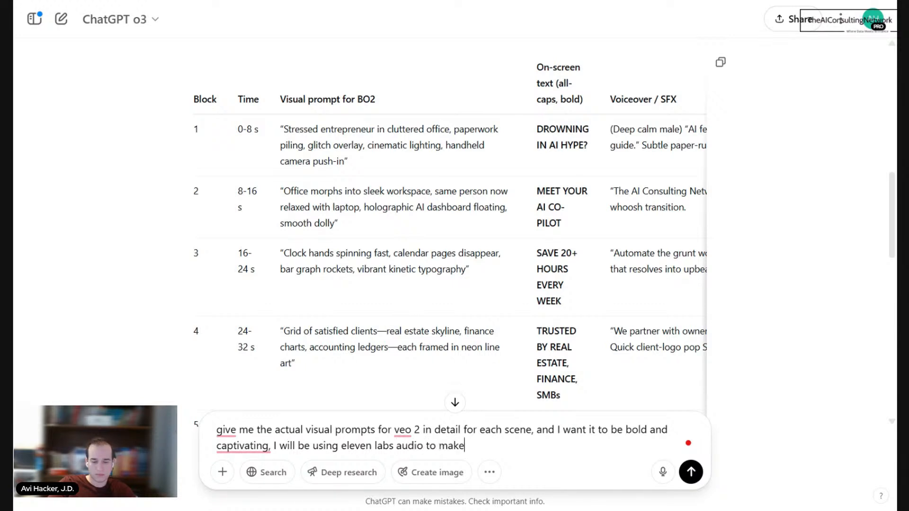
pyautogui.write(' the sound effects')
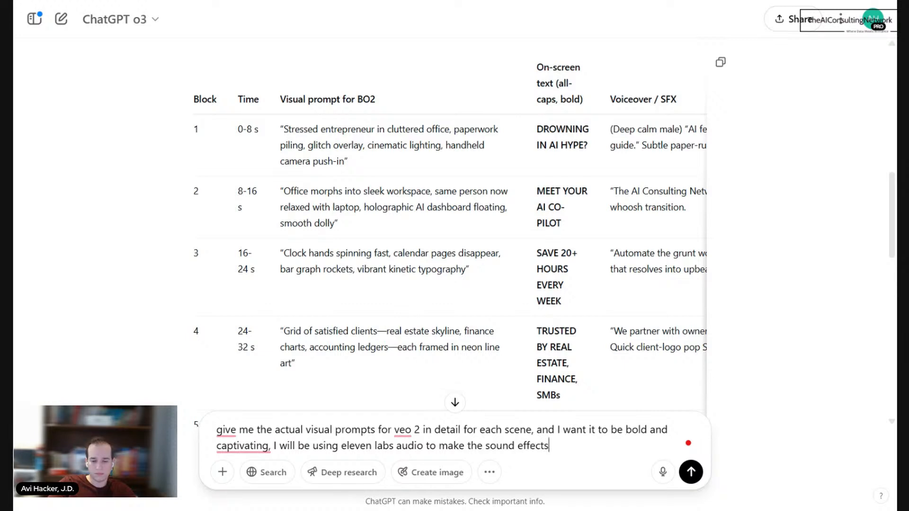
pyautogui.press('Return')
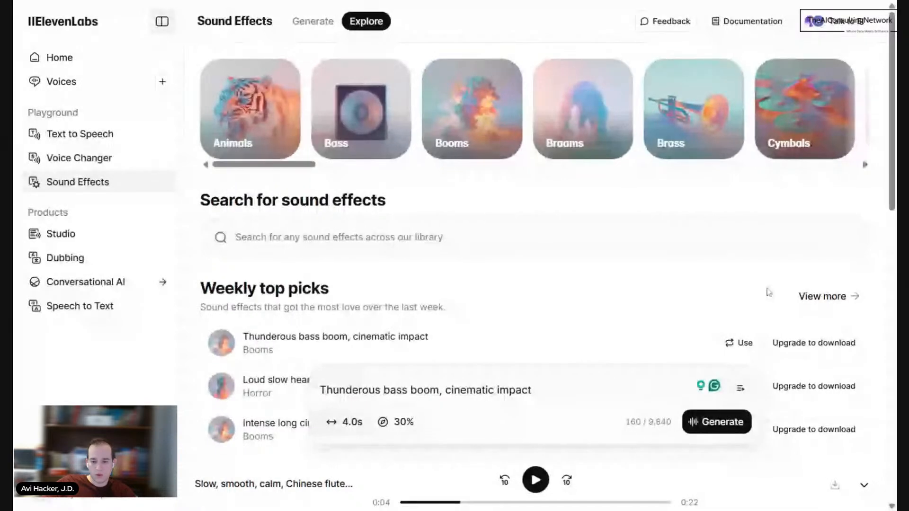
# Step: In ElevenLabs Sound Effects, open the generation history and play all four samples of "Inside the car of a drag race sound"
pyautogui.click(746, 388)
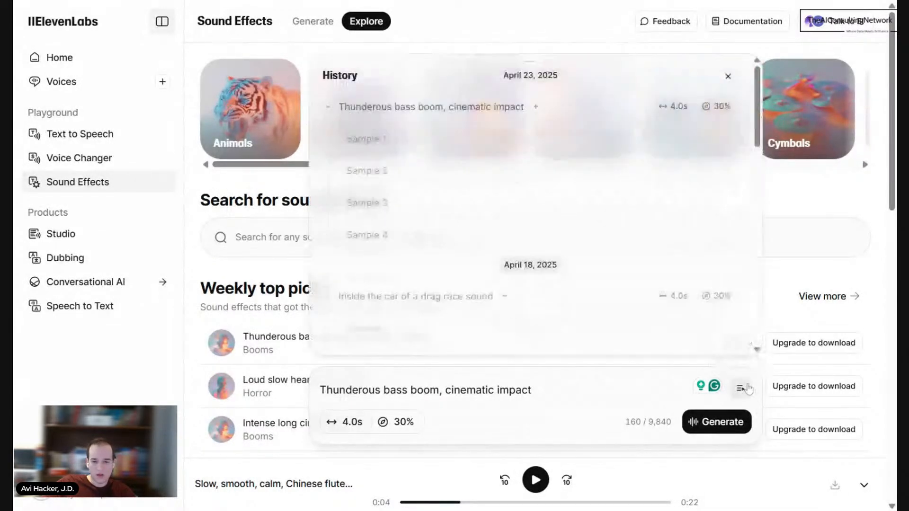
pyautogui.scroll(-2, 423, 155)
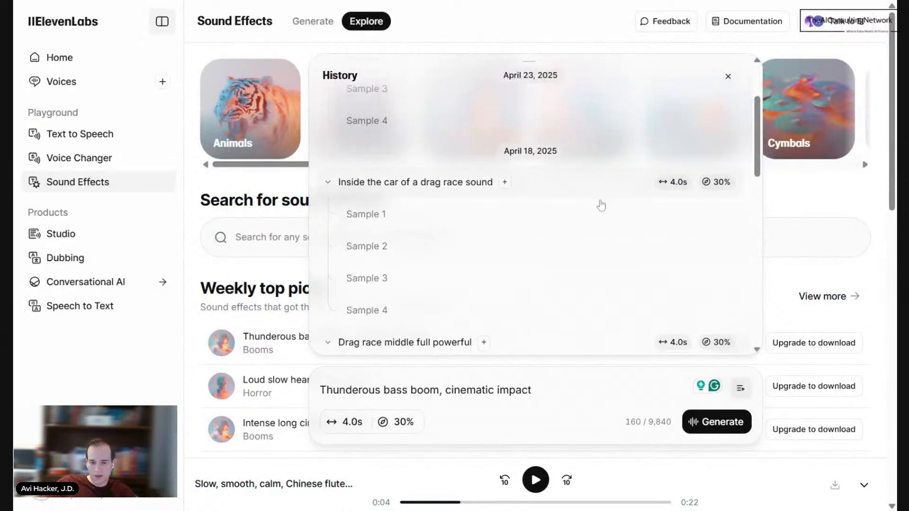
pyautogui.scroll(-2, 600, 205)
pyautogui.scroll(2, 601, 205)
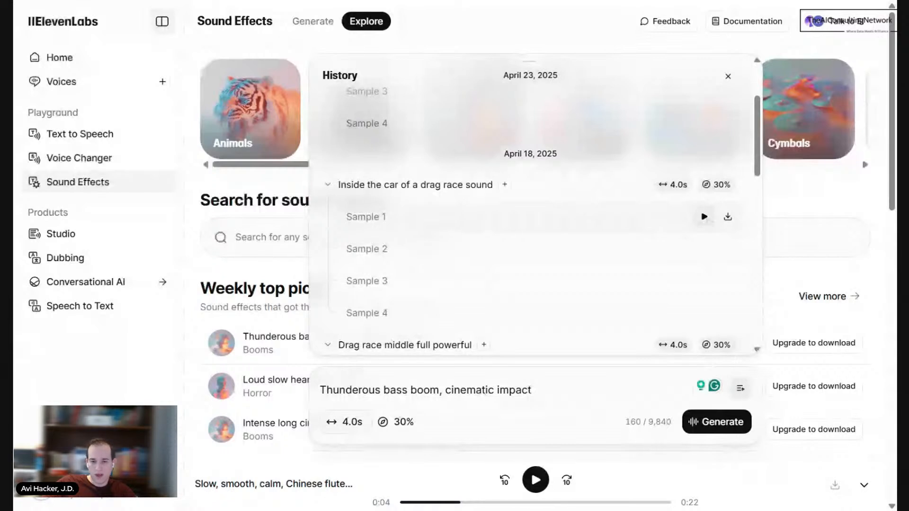
pyautogui.click(705, 217)
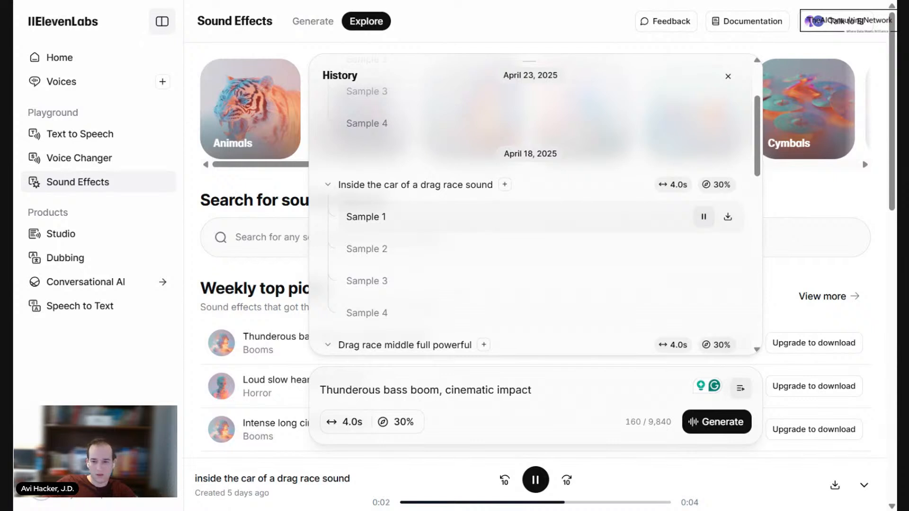
pyautogui.click(704, 248)
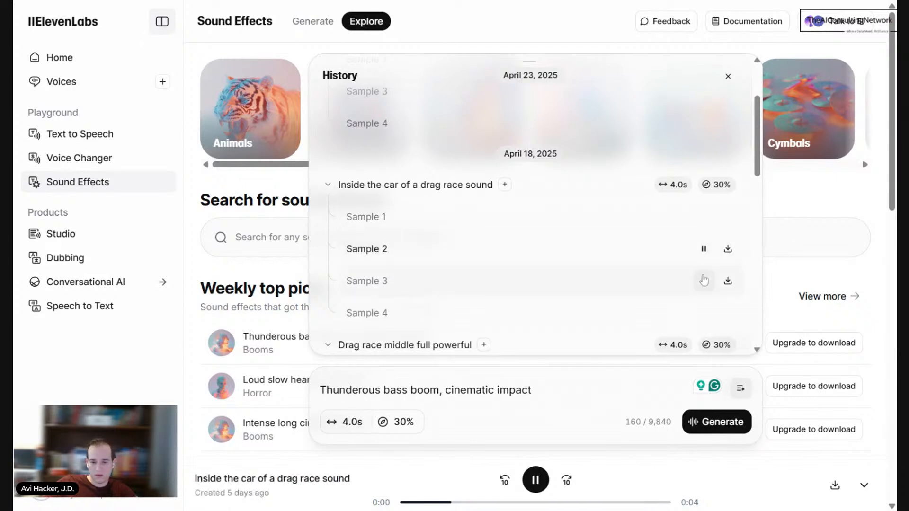
pyautogui.click(704, 281)
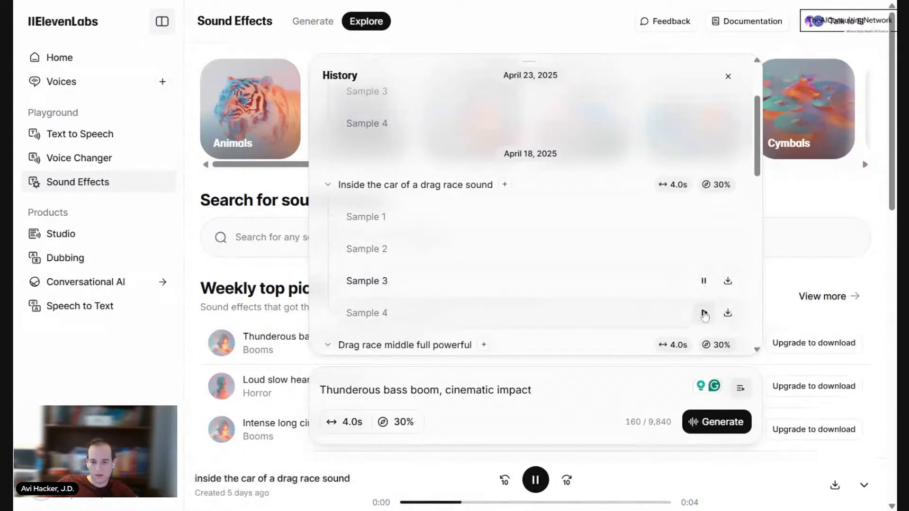
pyautogui.click(704, 313)
# Step: Play the four samples in each of the two "Drag race middle full powerful" history entries
pyautogui.scroll(-5, 676, 280)
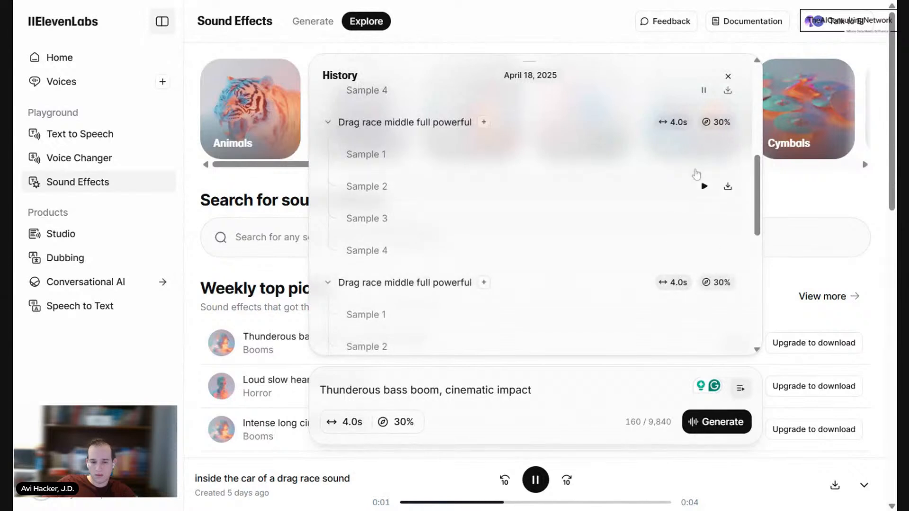
pyautogui.click(704, 155)
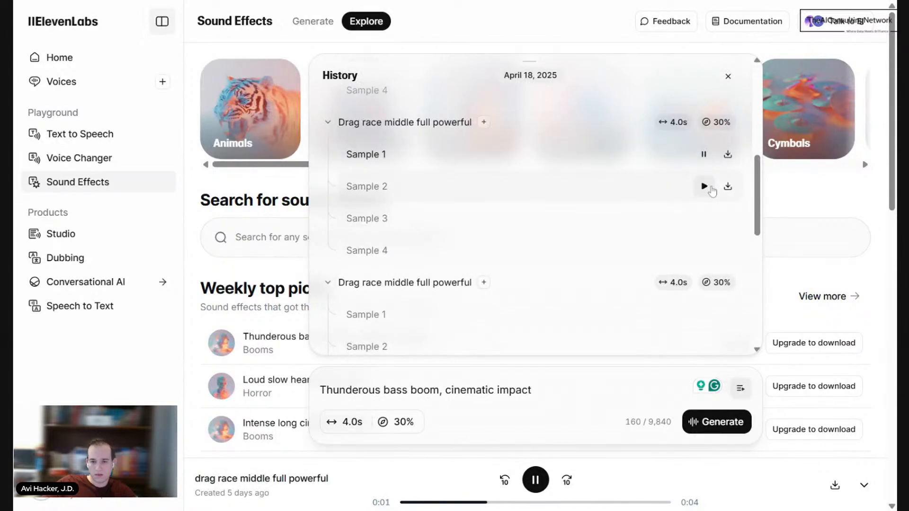
pyautogui.click(704, 186)
pyautogui.click(705, 217)
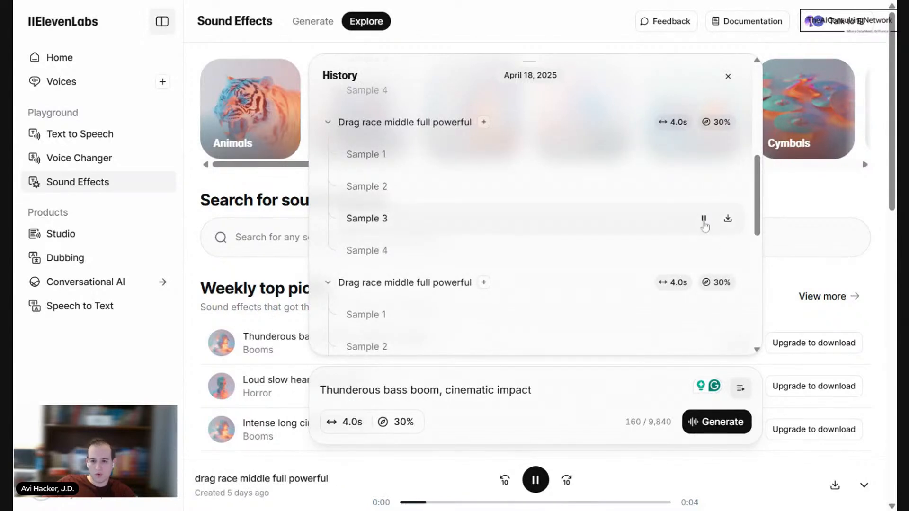
pyautogui.click(704, 250)
pyautogui.scroll(-2, 675, 260)
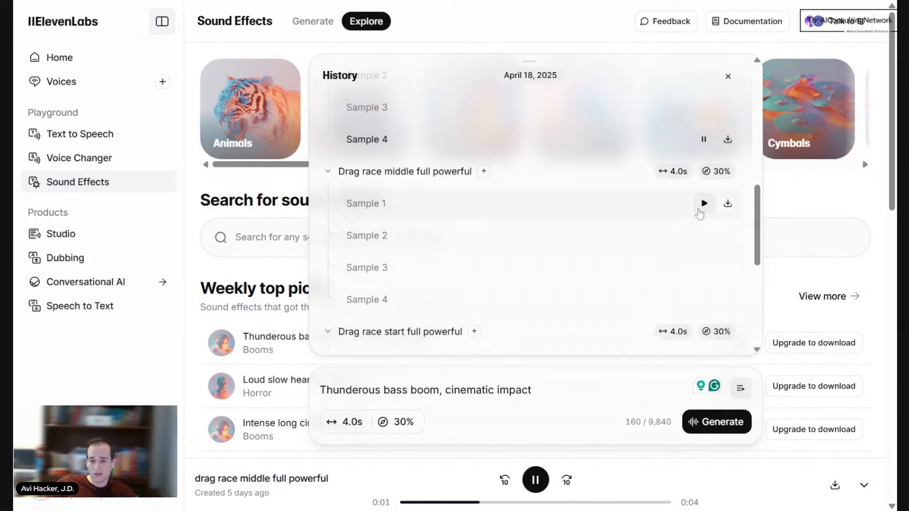
pyautogui.click(703, 204)
pyautogui.click(704, 235)
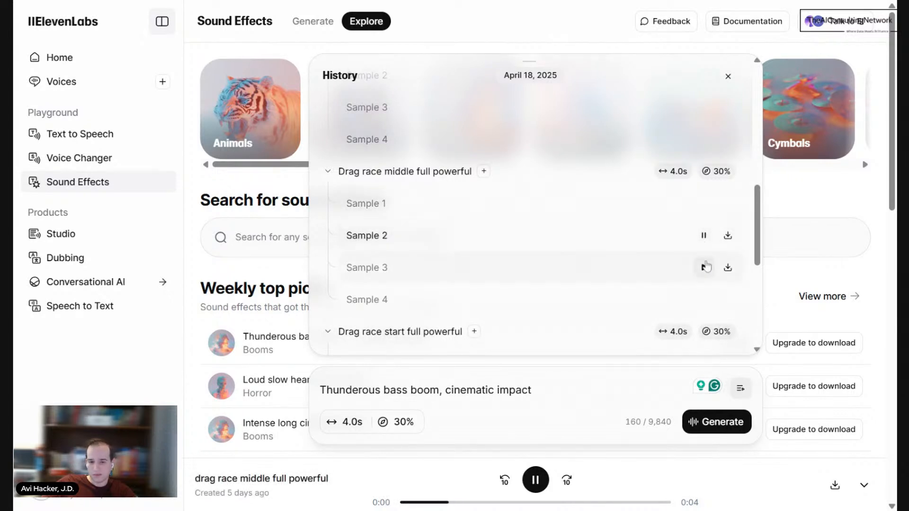
pyautogui.click(704, 267)
pyautogui.click(704, 300)
# Step: Play Samples 1 to 3 of "Drag race start full powerful", pausing playback during Sample 3
pyautogui.scroll(-2, 703, 300)
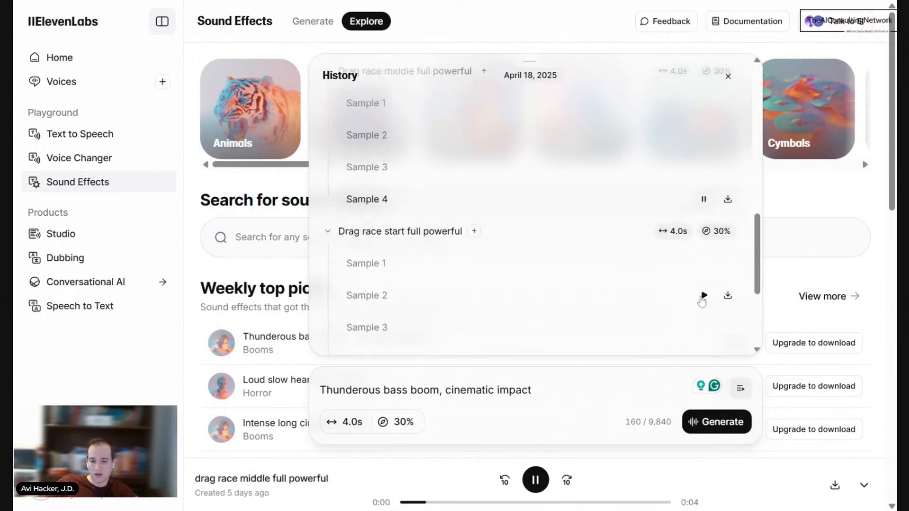
pyautogui.click(704, 252)
pyautogui.click(705, 285)
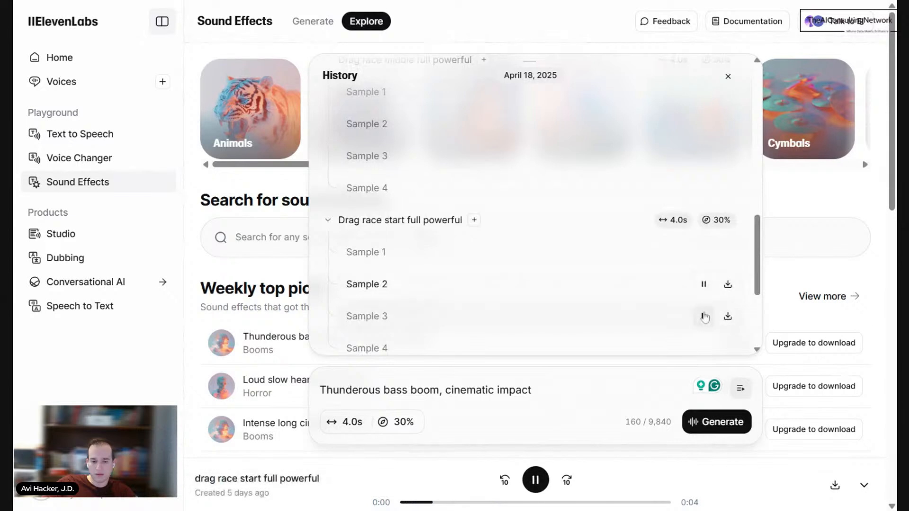
pyautogui.click(704, 317)
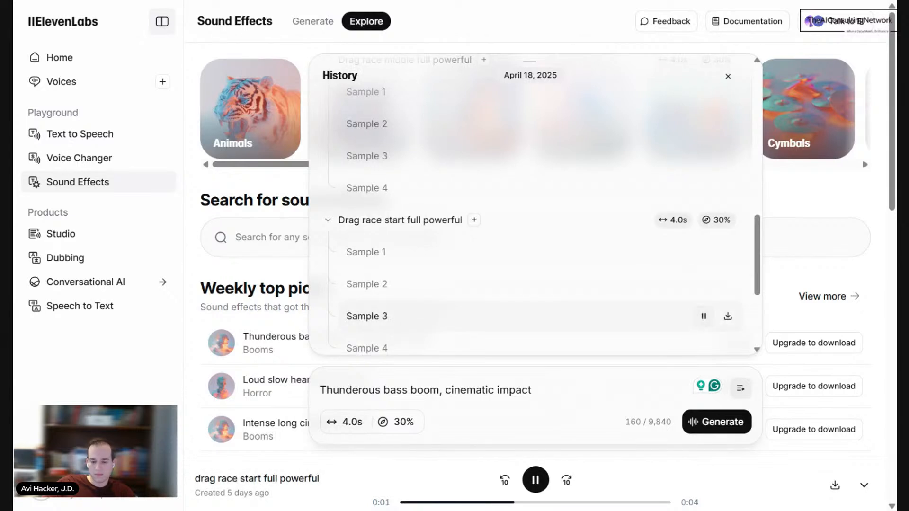
pyautogui.click(536, 479)
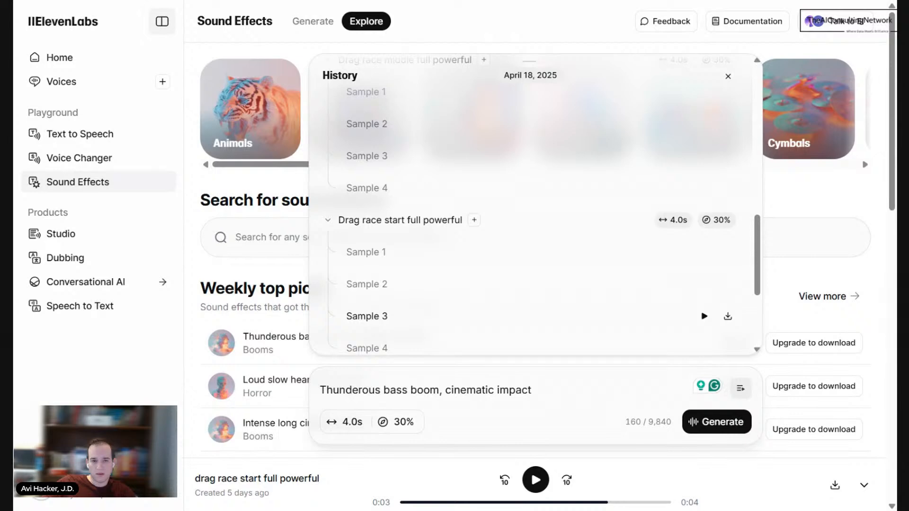
# Step: Switch to ChatGPT, expand the reasoning behind the Veo 2 prompts reply and read its first point
pyautogui.click(402, 1)
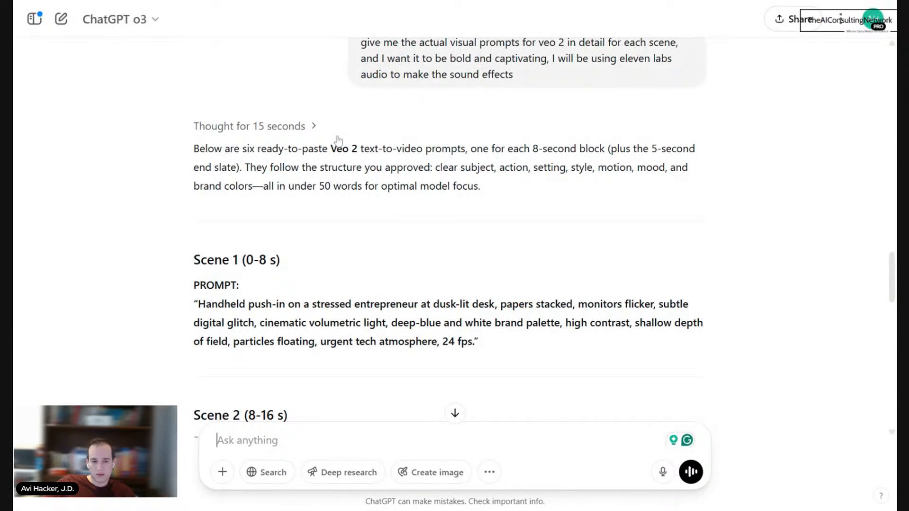
pyautogui.click(295, 132)
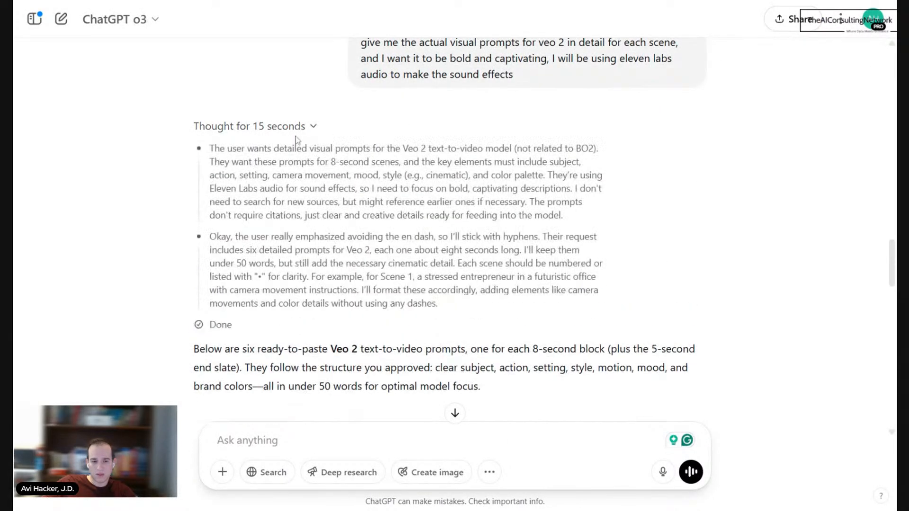
pyautogui.moveTo(239, 149); pyautogui.dragTo(490, 203)
pyautogui.click(490, 203)
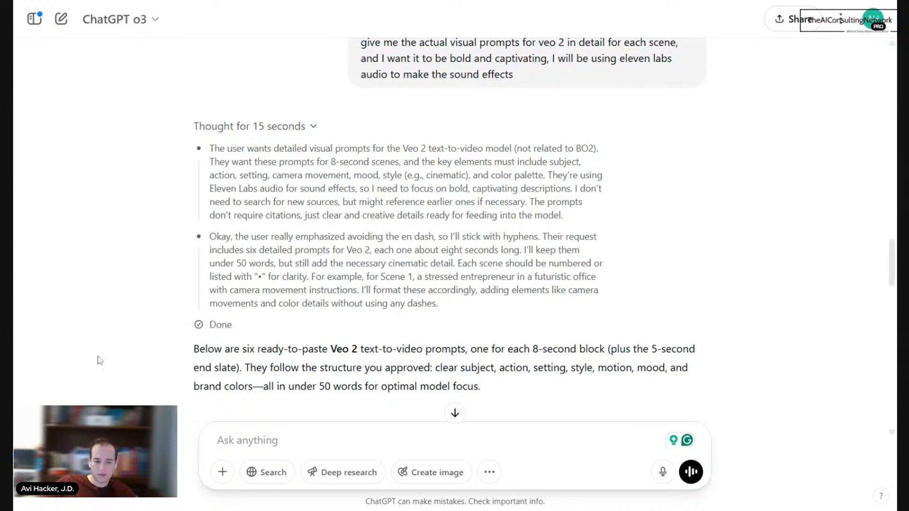
# Step: Send ChatGPT the request "Lets make it black and white, and very professional and sleek and polished"
pyautogui.write('Lets m')
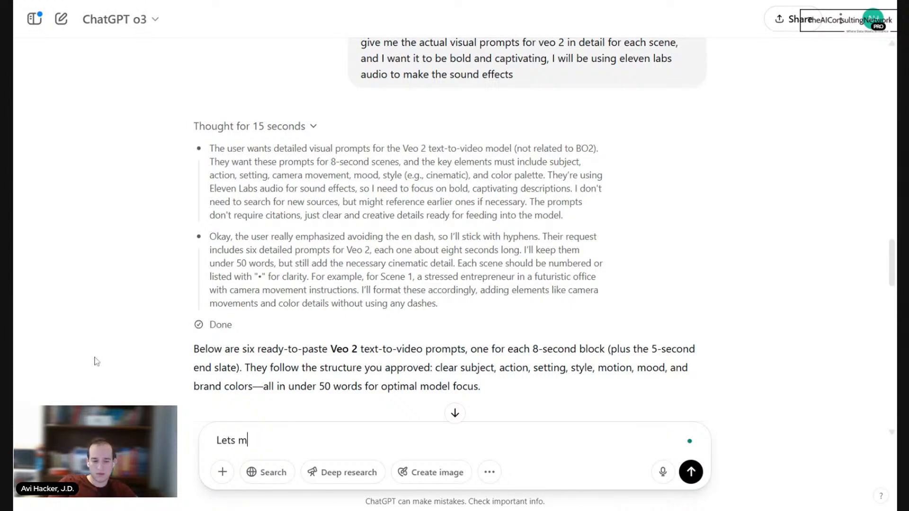
pyautogui.write('ake it black an')
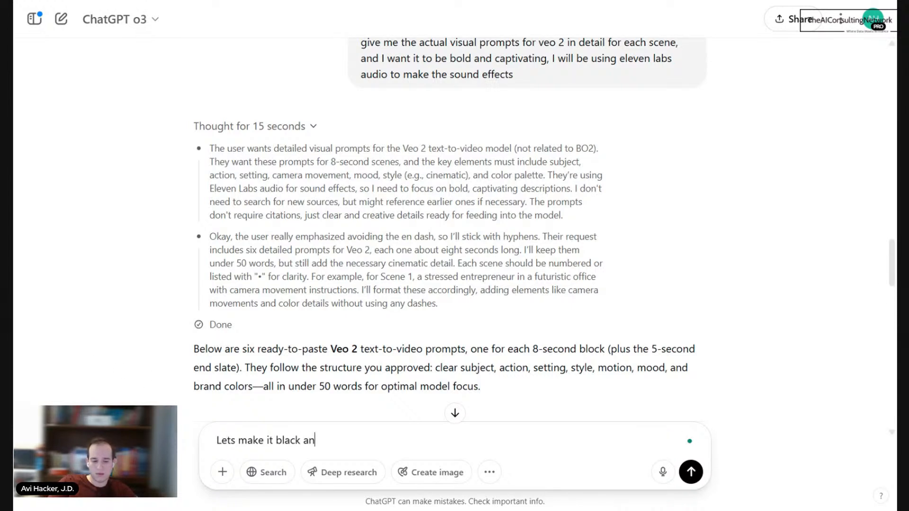
pyautogui.write('d white, and very')
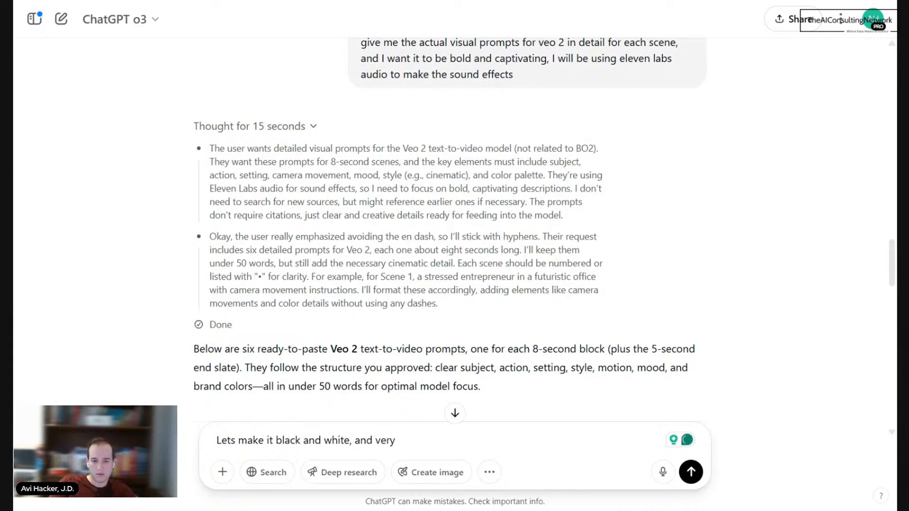
pyautogui.write('pro')
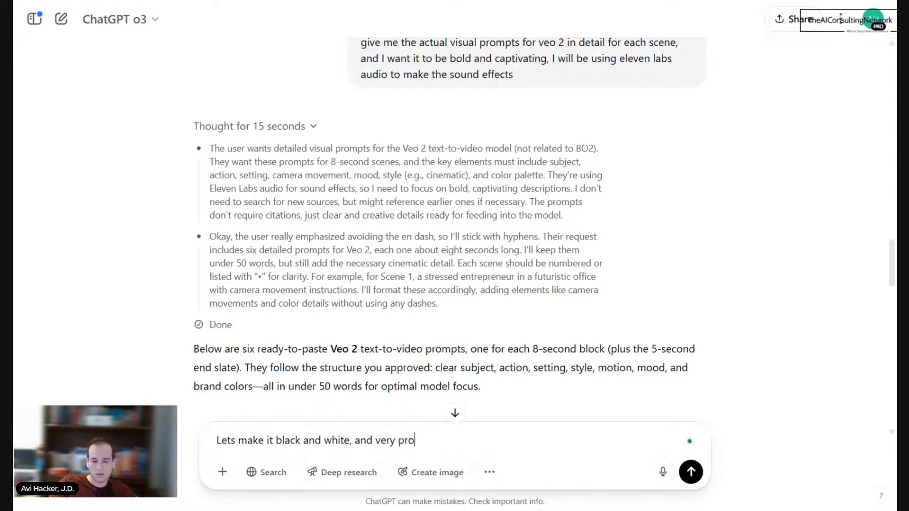
pyautogui.write('fessional')
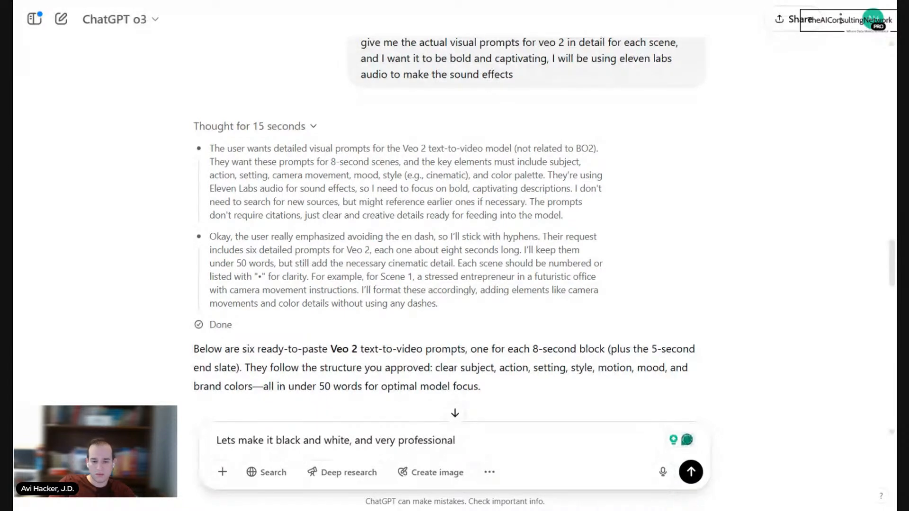
pyautogui.write(' and slee')
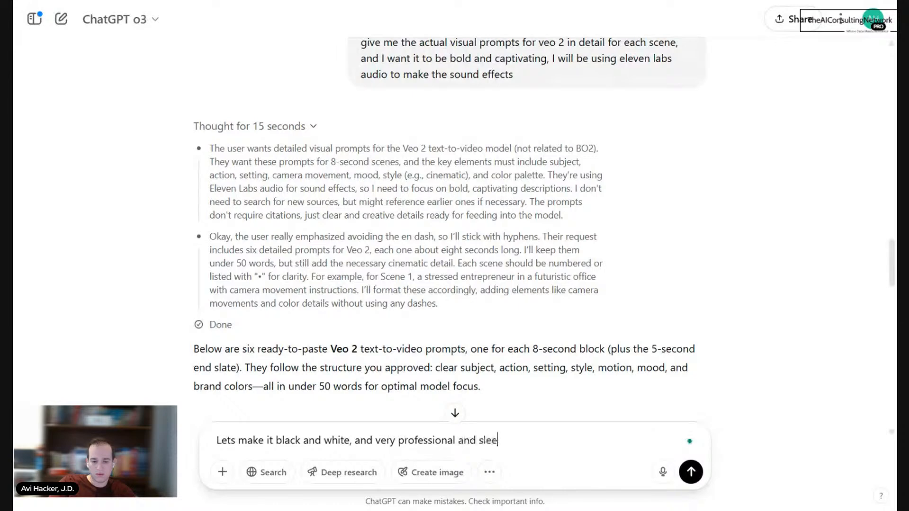
pyautogui.write('k and polished')
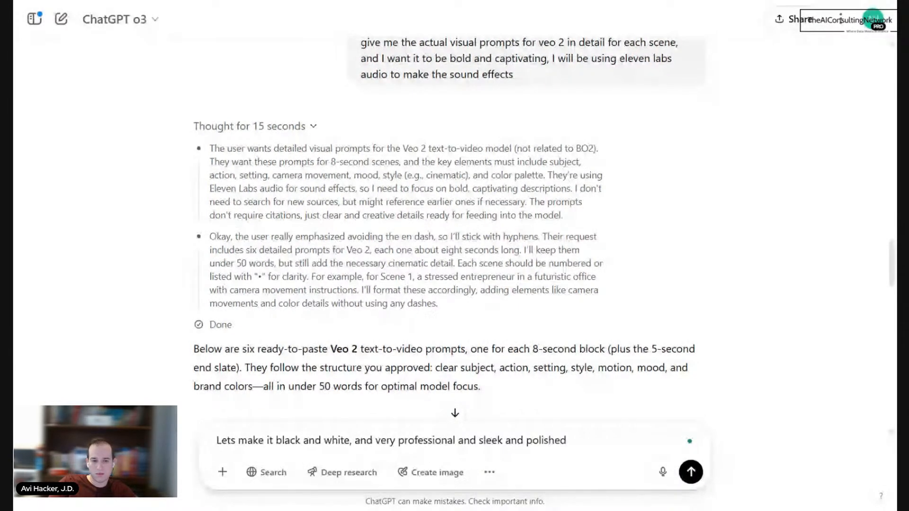
pyautogui.press('Return')
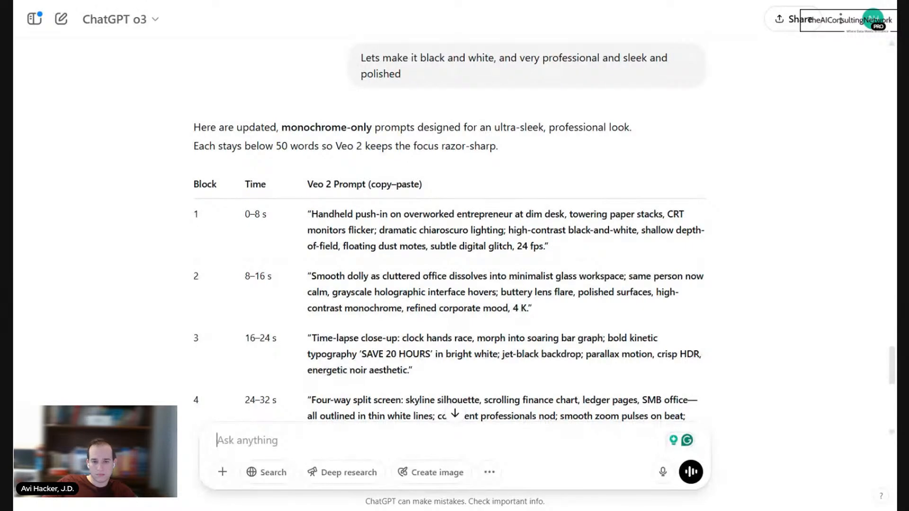
# Step: Review the monochrome Veo 2 prompts and production notes, and select the full Block 1 (0–8 s) prompt for copying
pyautogui.scroll(-5, 449, 236)
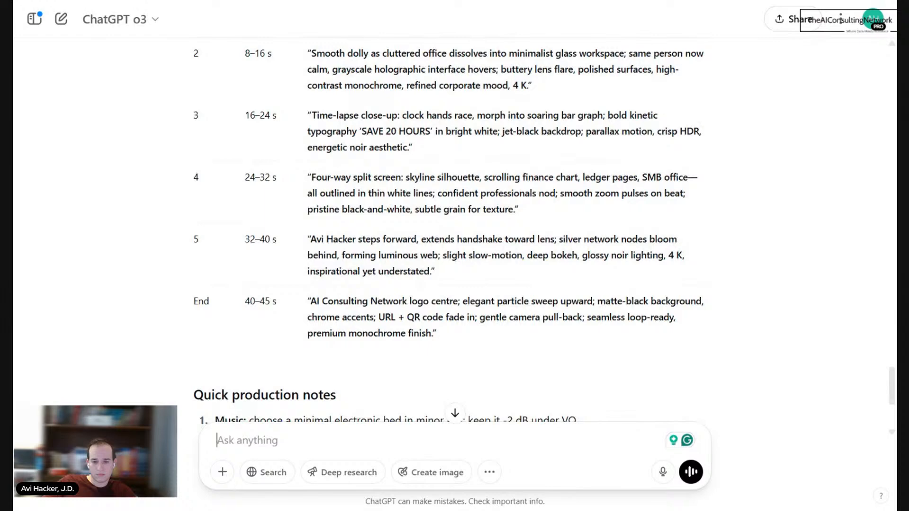
pyautogui.scroll(-3, 391, 171)
pyautogui.scroll(-3, 392, 170)
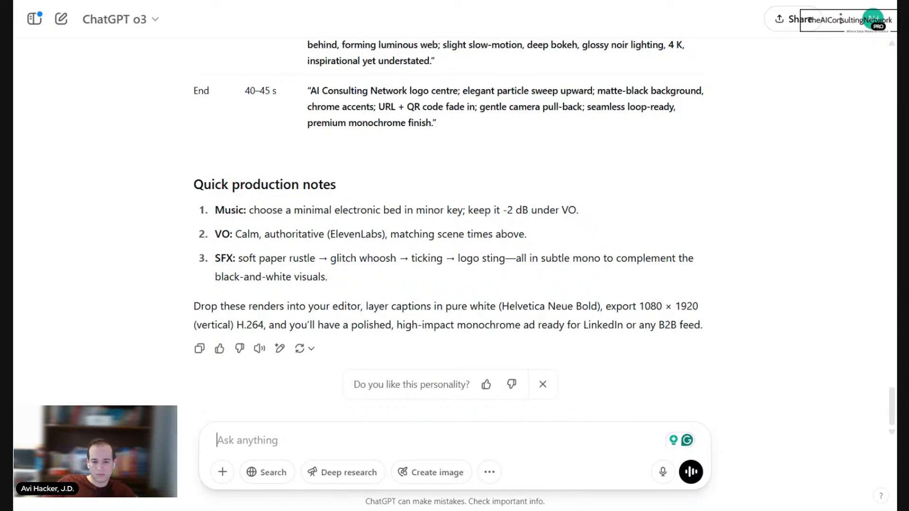
pyautogui.scroll(10, 454, 227)
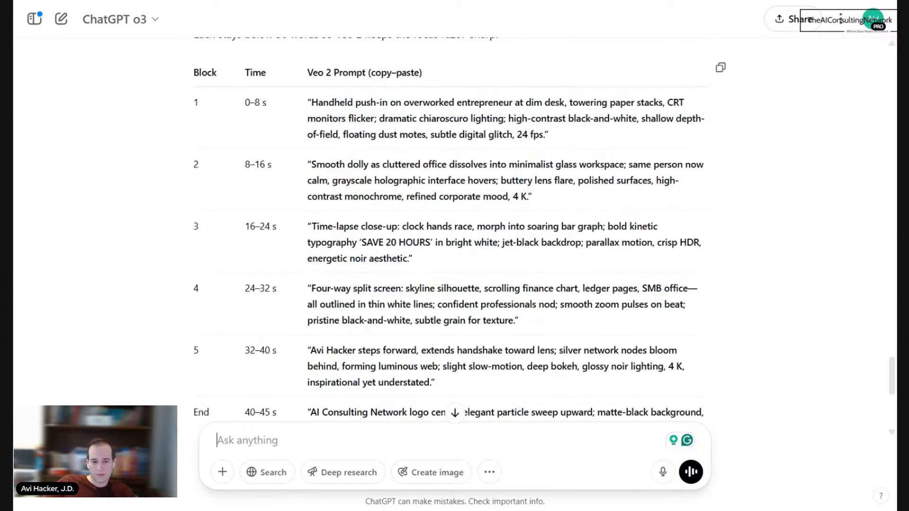
pyautogui.scroll(3, 348, 241)
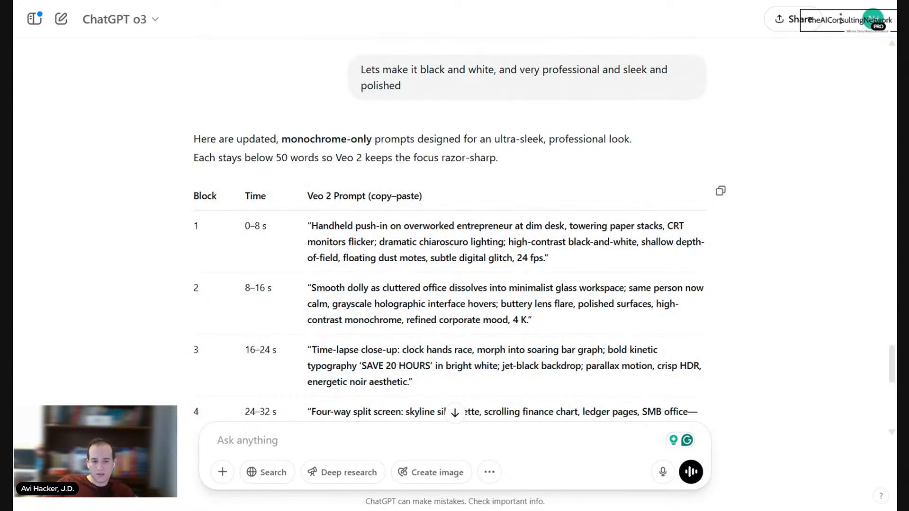
pyautogui.tripleClick(443, 242)
pyautogui.hotkey('ctrl', 'c')
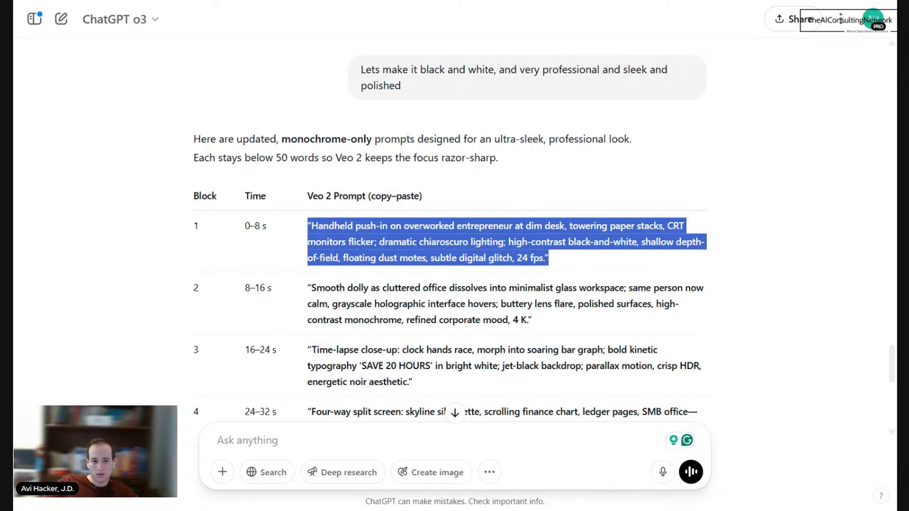
# Step: Switch to Google AI Studio's Video Gen and generate one 8s, 16:9 Veo 2 video from the copied Block 1 prompt
pyautogui.hotkey('alt', 'Tab')
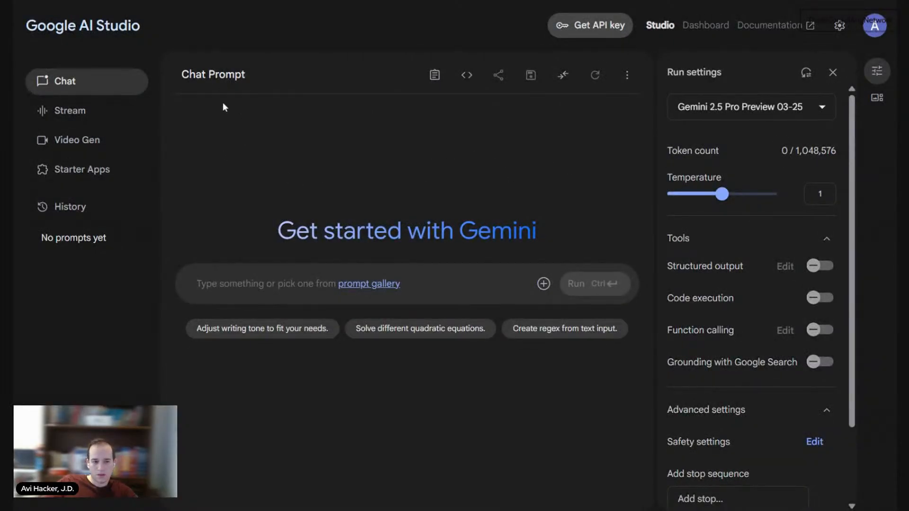
pyautogui.click(127, 144)
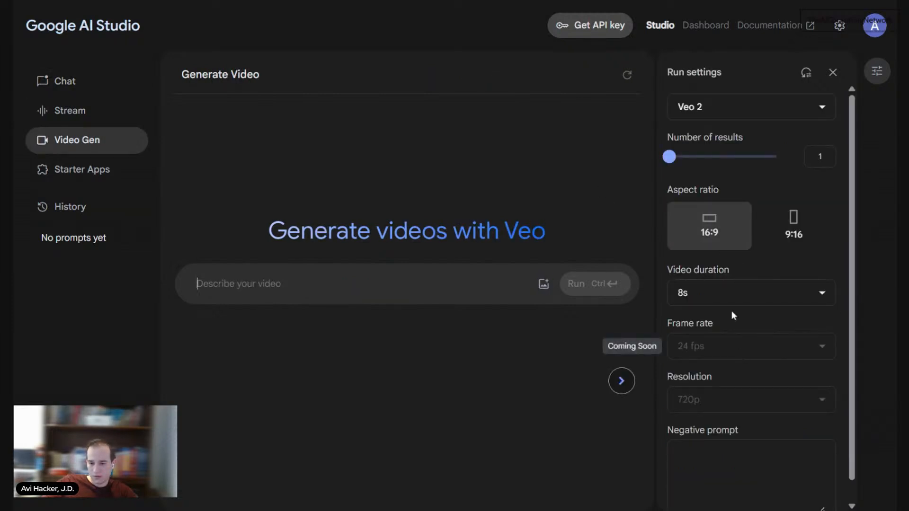
pyautogui.click(737, 298)
pyautogui.click(738, 294)
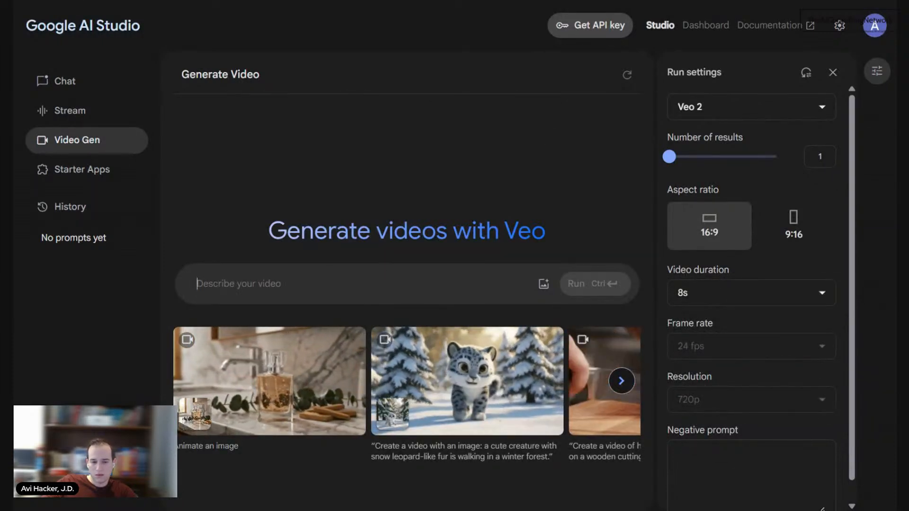
pyautogui.hotkey('ctrl', 'v')
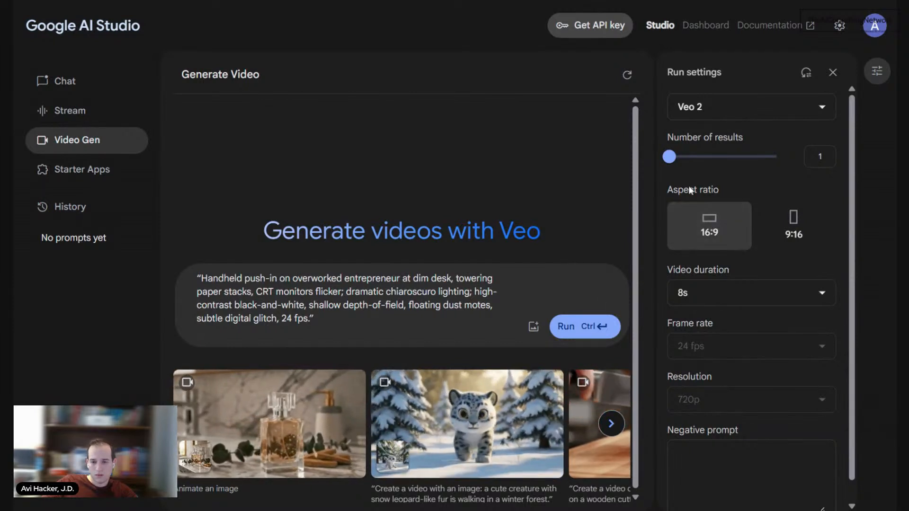
pyautogui.click(586, 329)
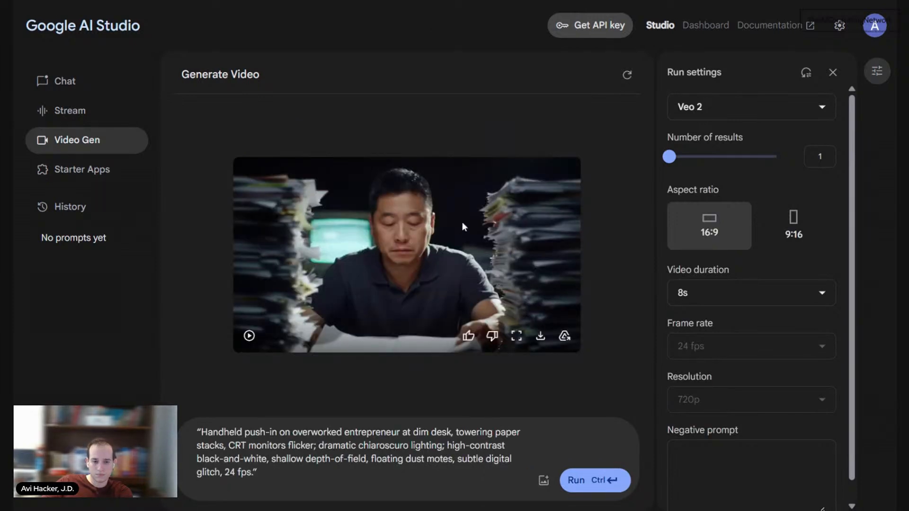
# Step: Play back the generated clip of the overworked entrepreneur and download it
pyautogui.click(249, 336)
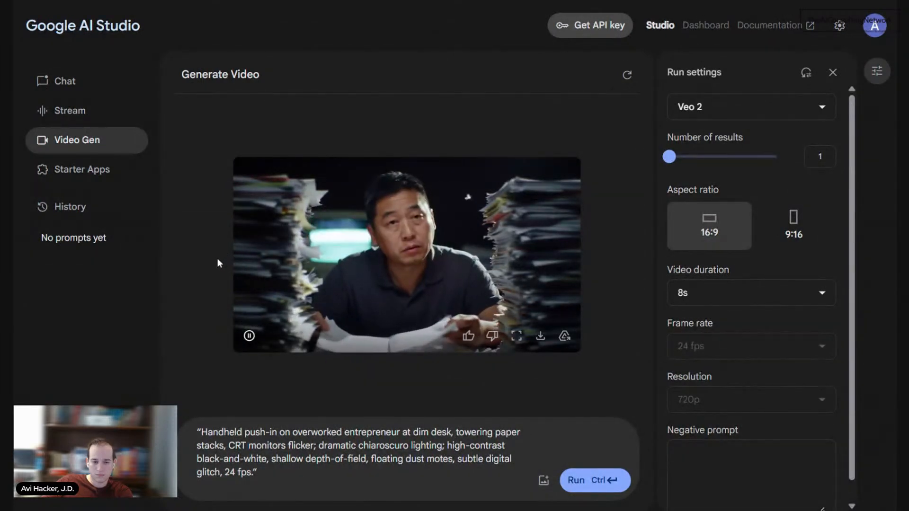
pyautogui.click(249, 336)
pyautogui.click(249, 337)
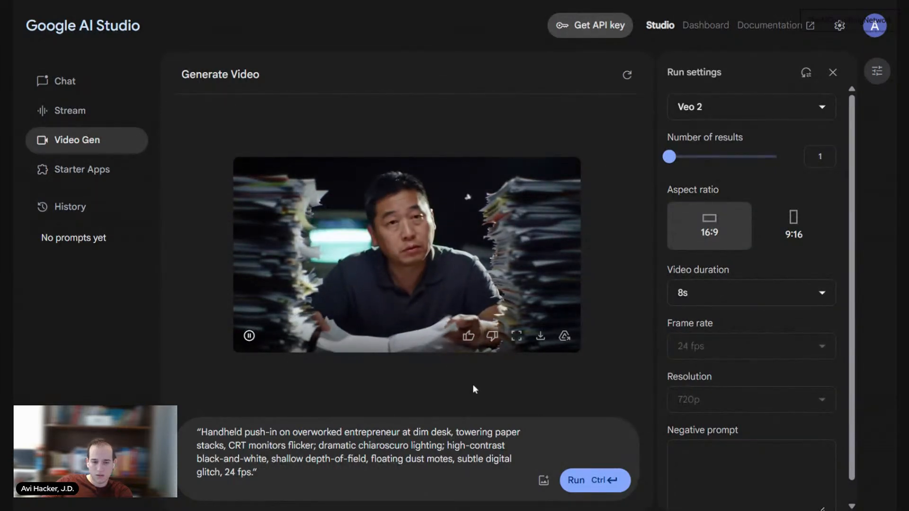
pyautogui.click(543, 341)
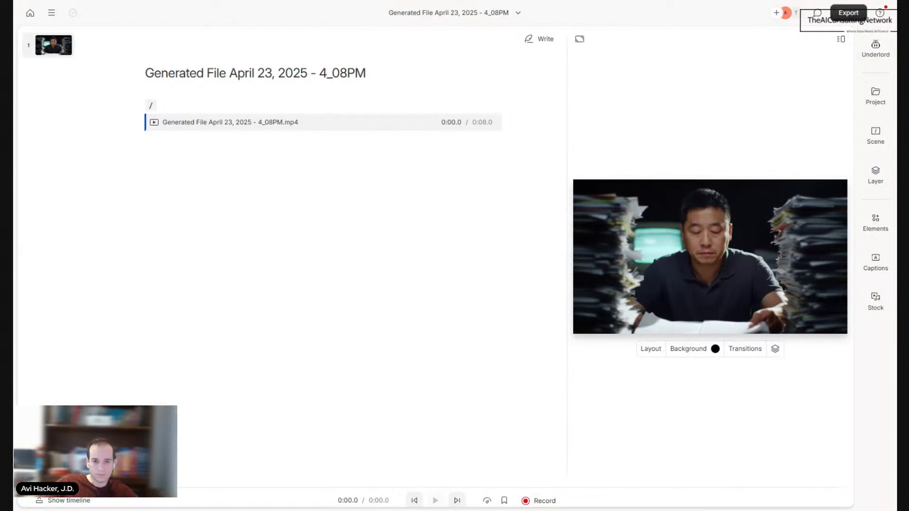
# Step: Switch to ChatGPT and send the request "give me the sound effects i should generate for each scene"
pyautogui.hotkey('ctrl', 'Tab')
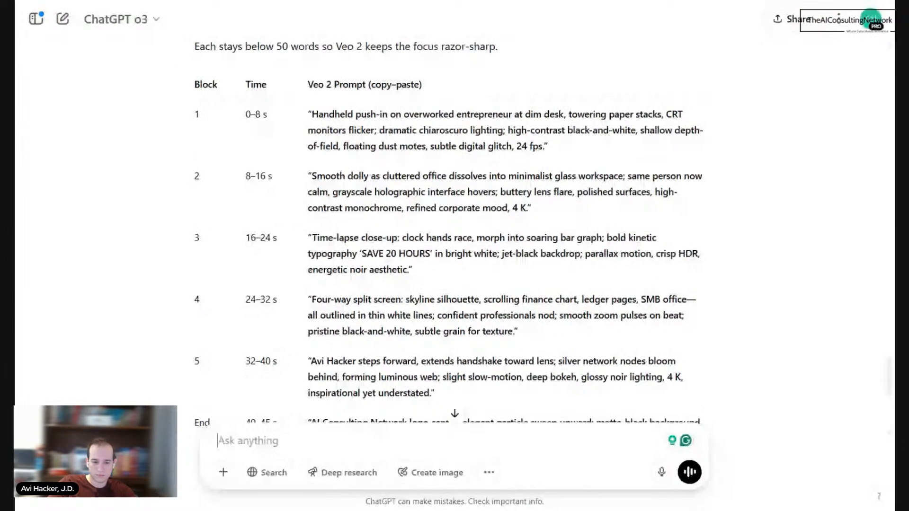
pyautogui.write('give me the sound')
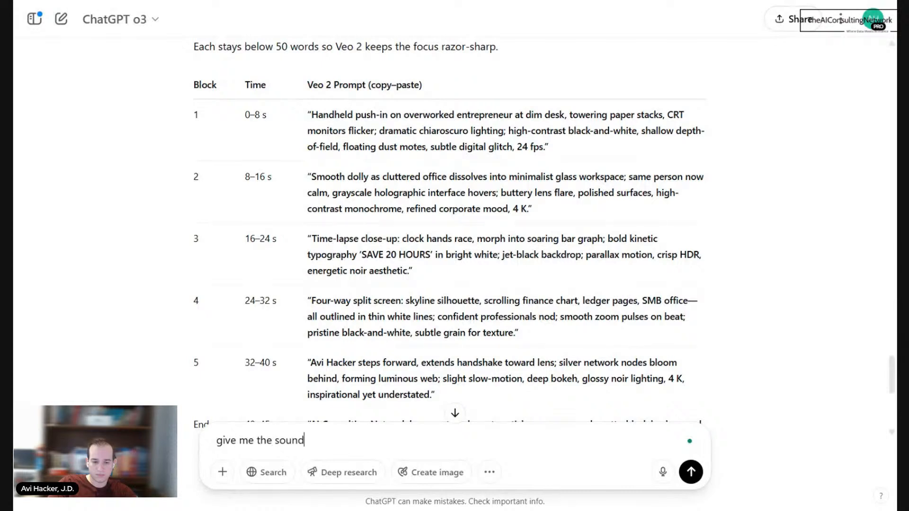
pyautogui.write(' effects i shoudl ')
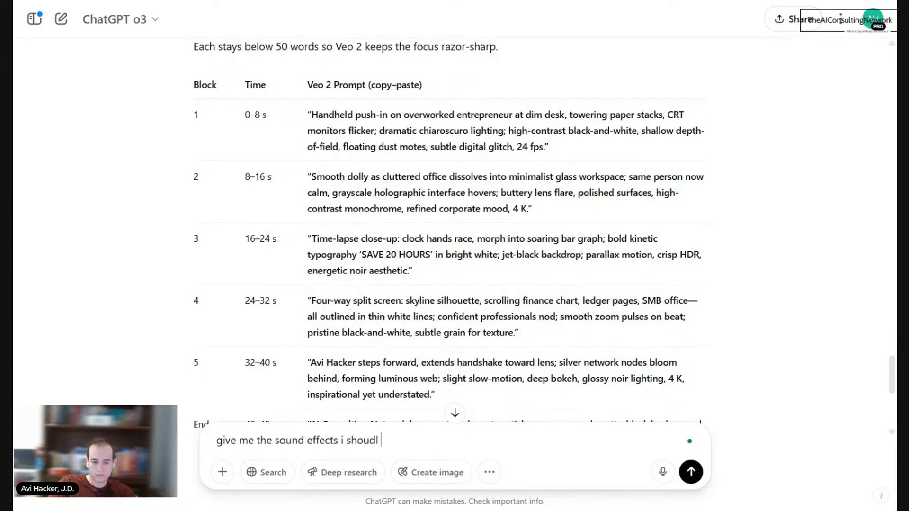
pyautogui.press('BackSpace')
pyautogui.press('BackSpace')
pyautogui.press('BackSpace')
pyautogui.write('ld generate for e')
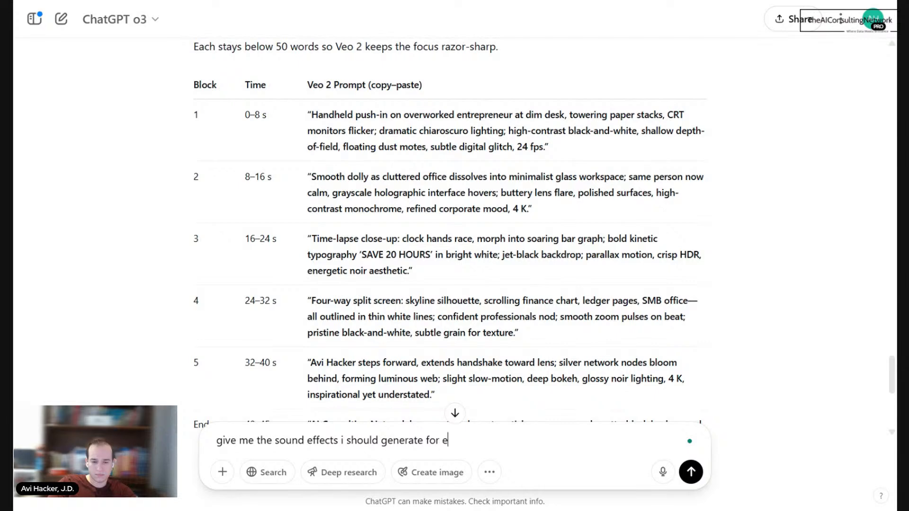
pyautogui.write('ach scene')
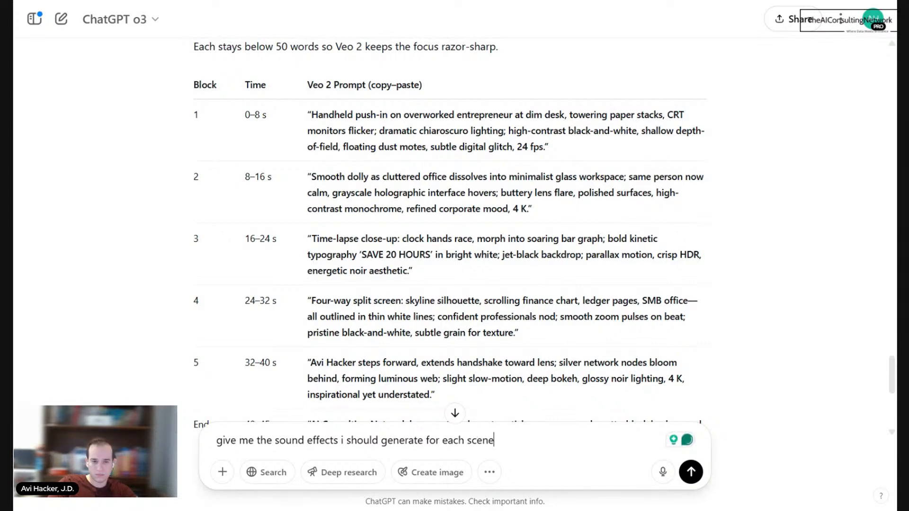
pyautogui.press('Return')
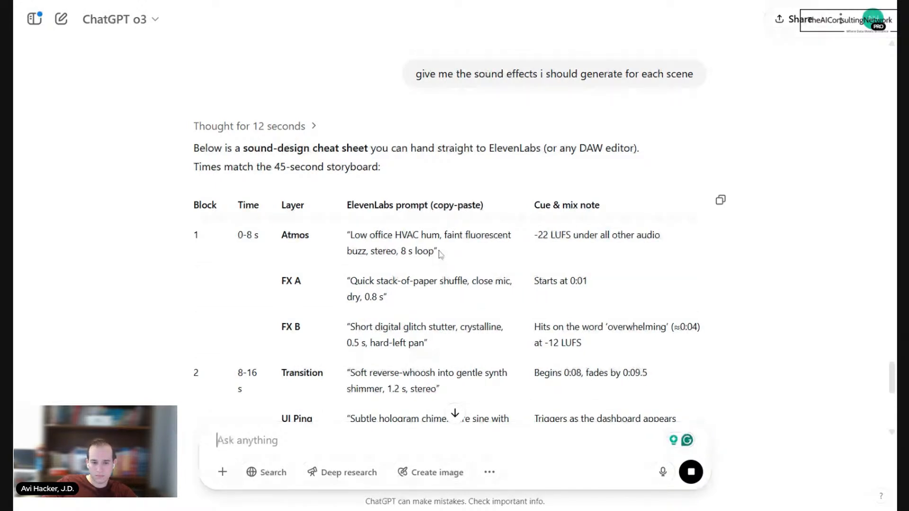
# Step: Copy the Block 1 Atmos prompt and, in ElevenLabs Sound Effects, generate "Low office HVAC hum, faint fluorescent buzz, stereo," at 8.0s and 30% prompt influence
pyautogui.moveTo(434, 251); pyautogui.dragTo(350, 235)
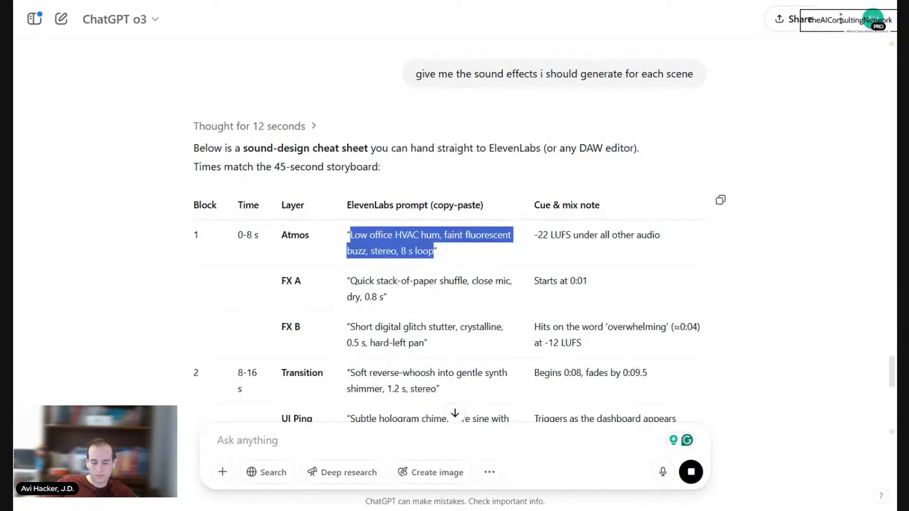
pyautogui.click(482, 2)
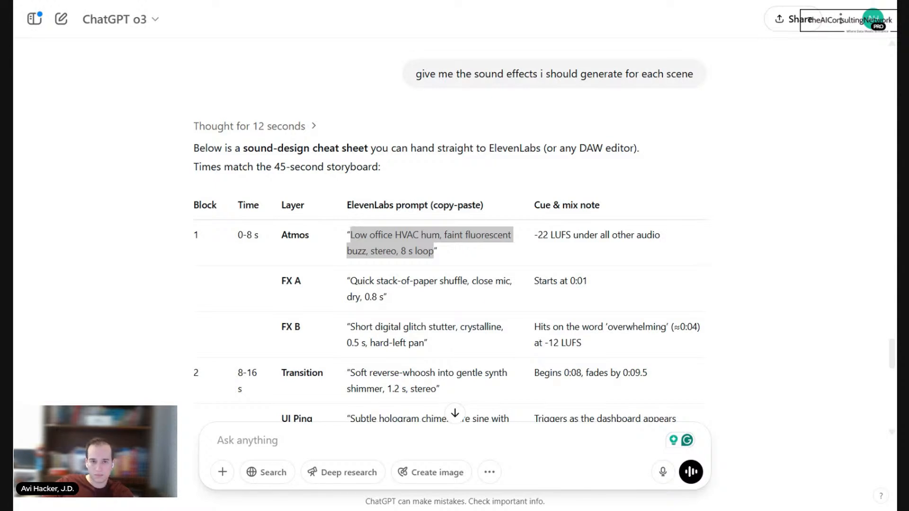
pyautogui.hotkey('ctrl', 'Tab')
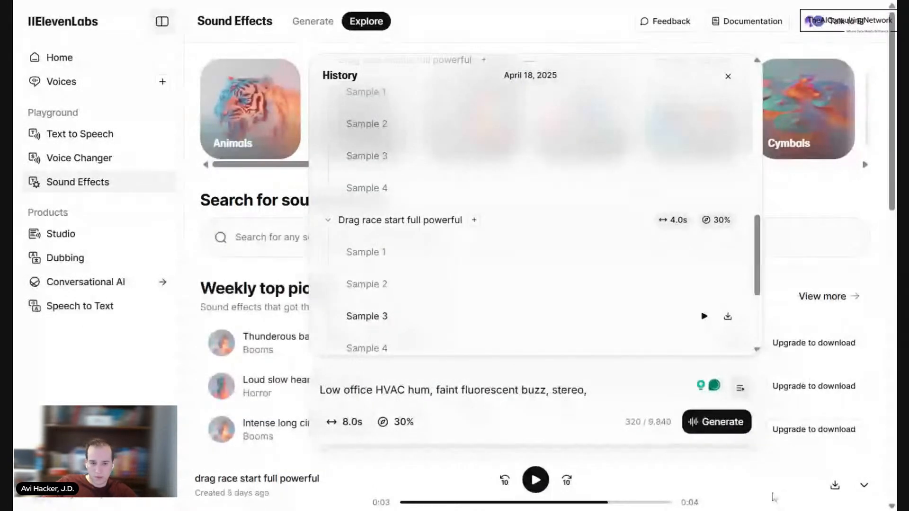
pyautogui.click(728, 77)
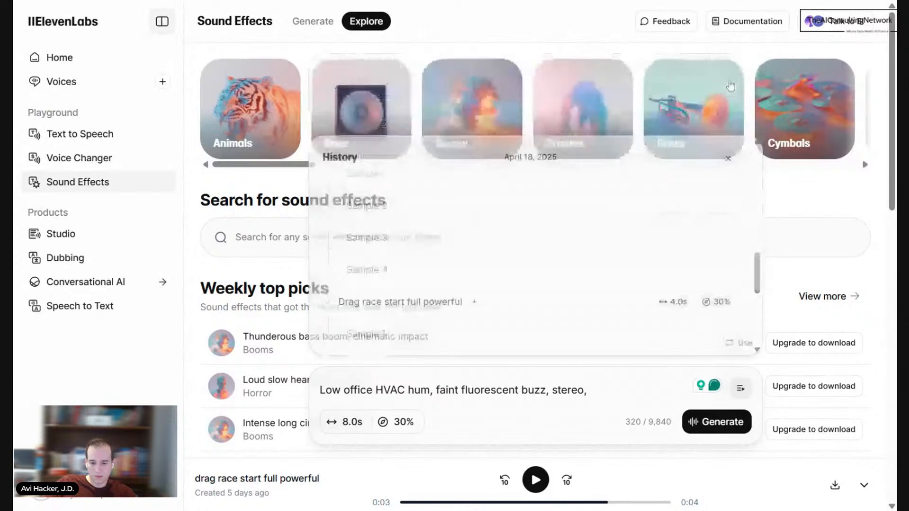
pyautogui.click(720, 428)
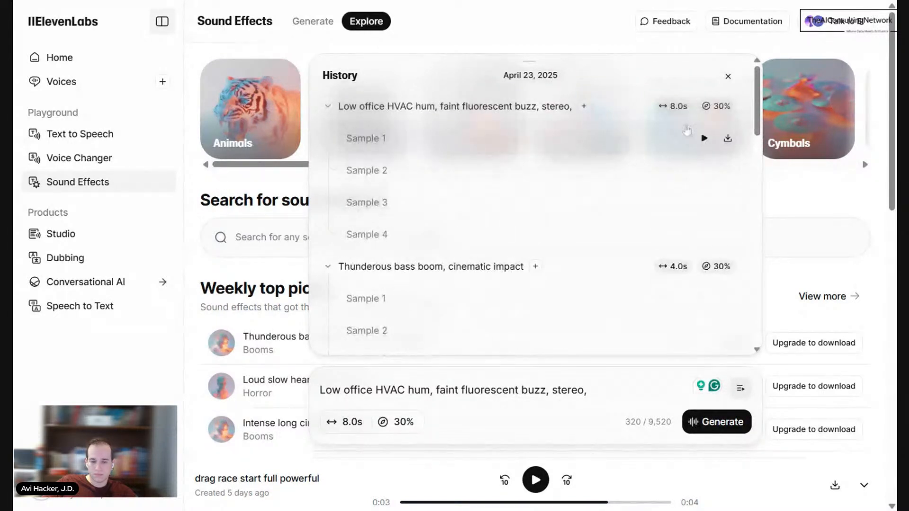
# Step: Play all four generated samples of the low office HVAC hum and replay Sample 1
pyautogui.click(703, 139)
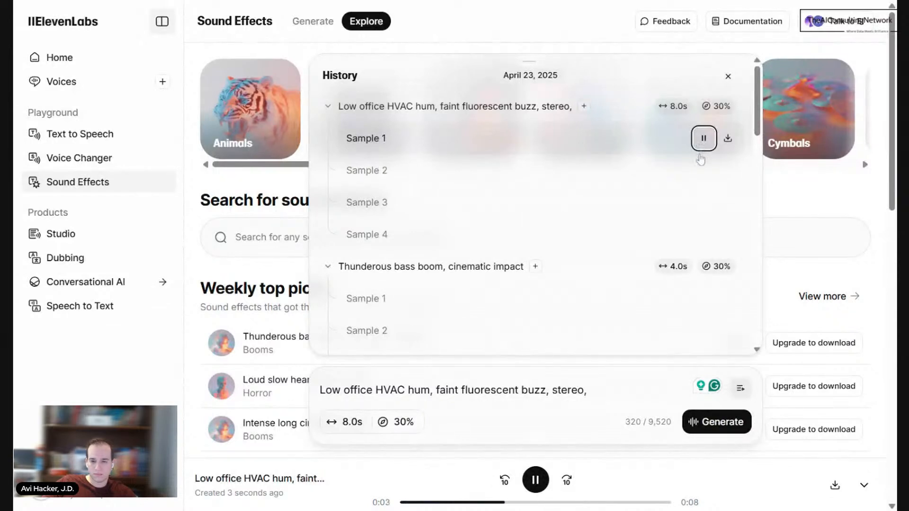
pyautogui.click(704, 170)
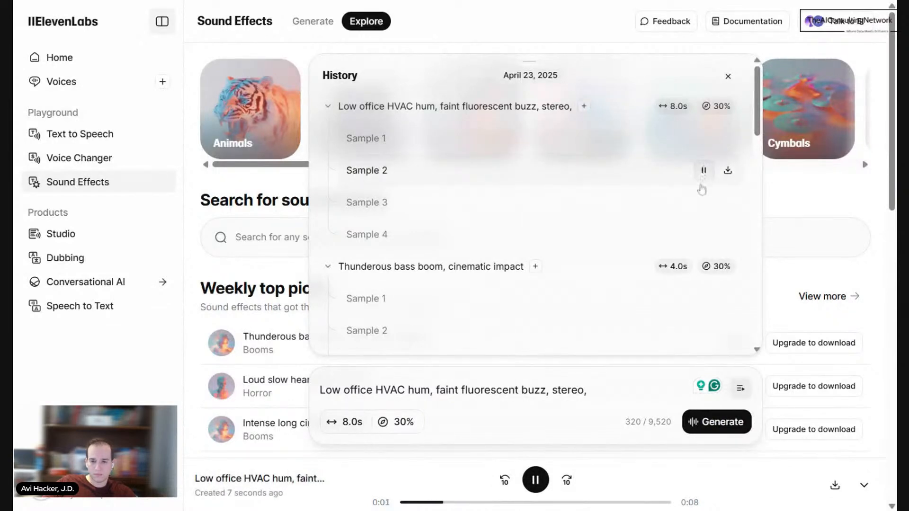
pyautogui.click(704, 203)
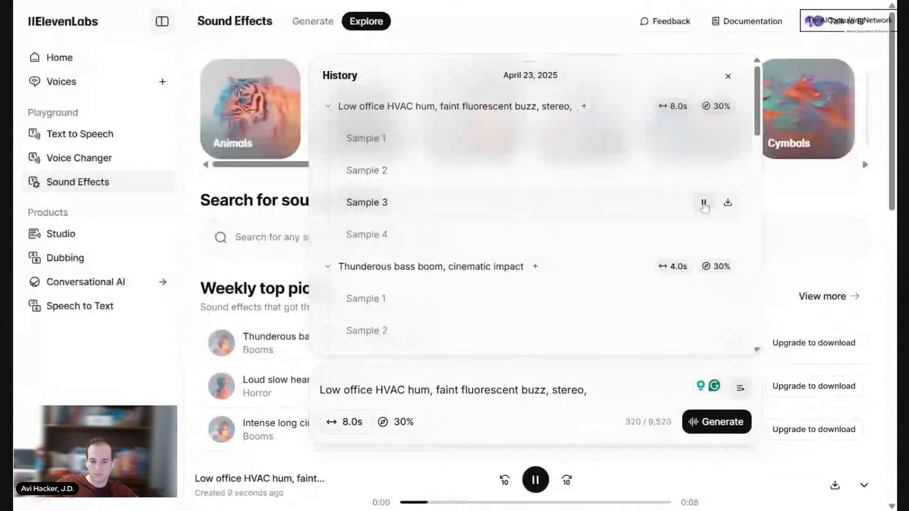
pyautogui.click(704, 235)
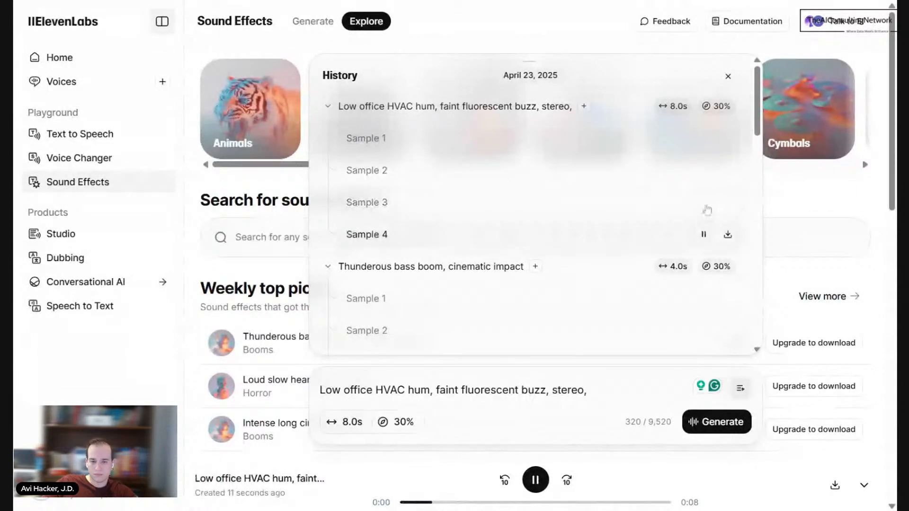
pyautogui.click(705, 138)
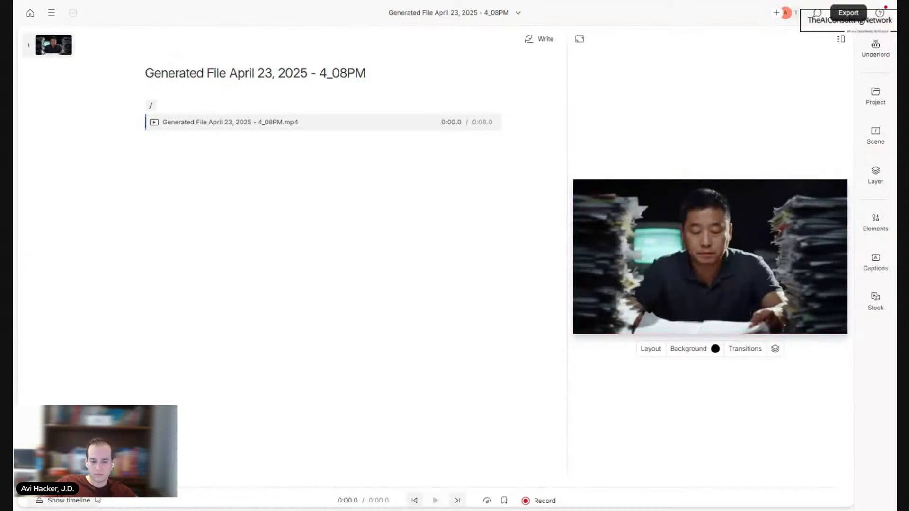
# Step: In Descript's project with the Block 1 clip, show the timeline, import the low office HVAC hum MP3 and add it as an audio layer
pyautogui.click(90, 501)
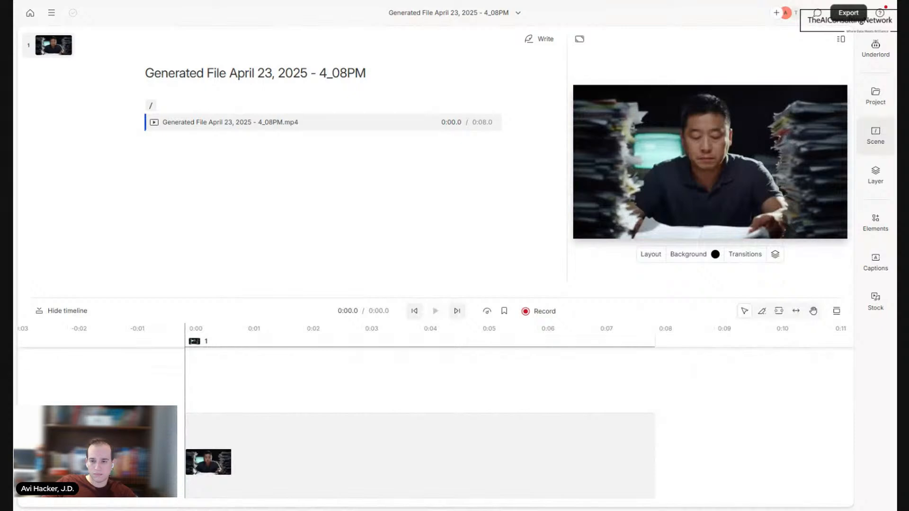
pyautogui.click(875, 96)
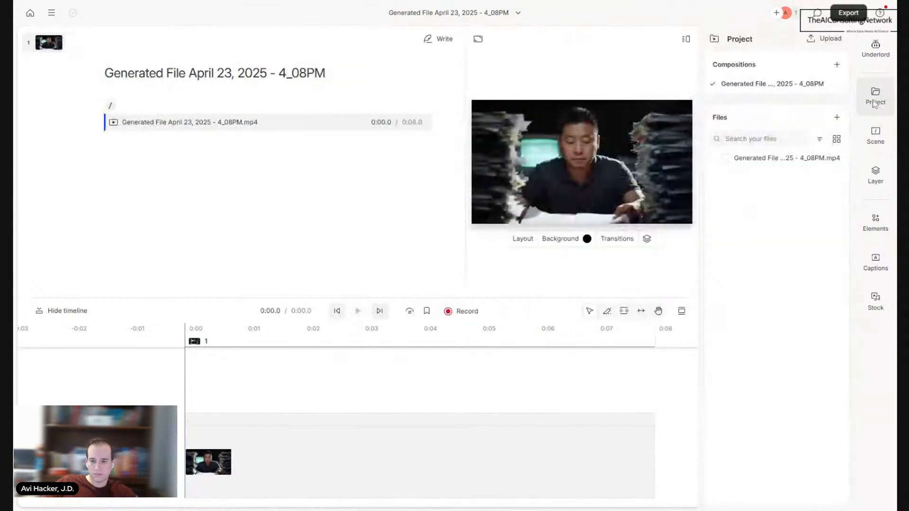
pyautogui.click(836, 117)
pyautogui.click(843, 143)
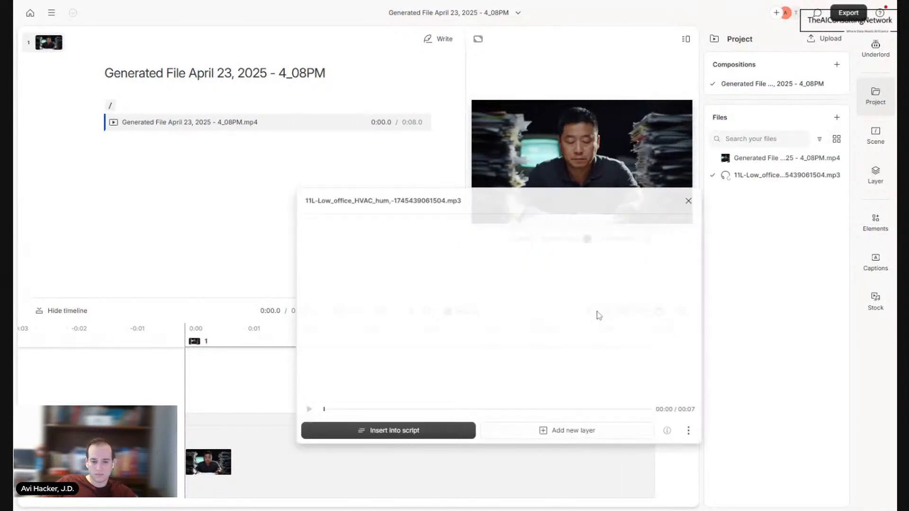
pyautogui.click(689, 201)
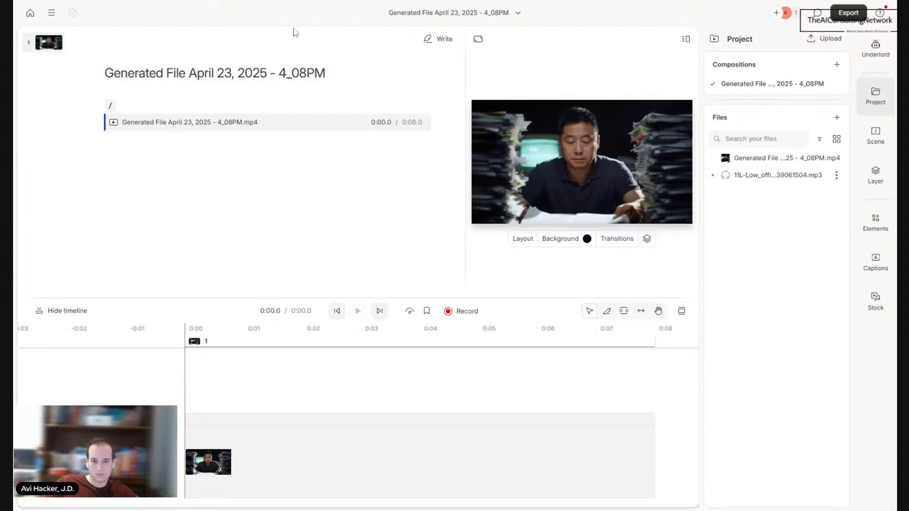
pyautogui.moveTo(773, 178); pyautogui.dragTo(566, 209)
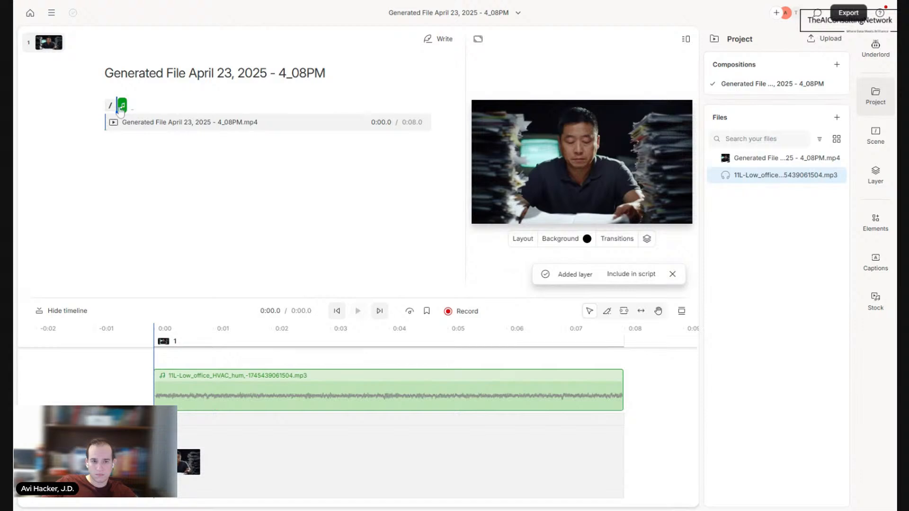
pyautogui.click(328, 172)
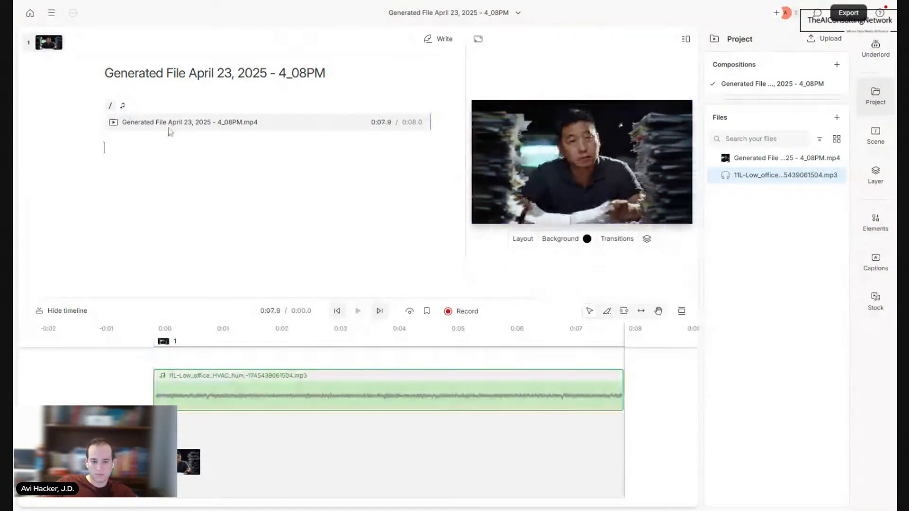
pyautogui.click(167, 123)
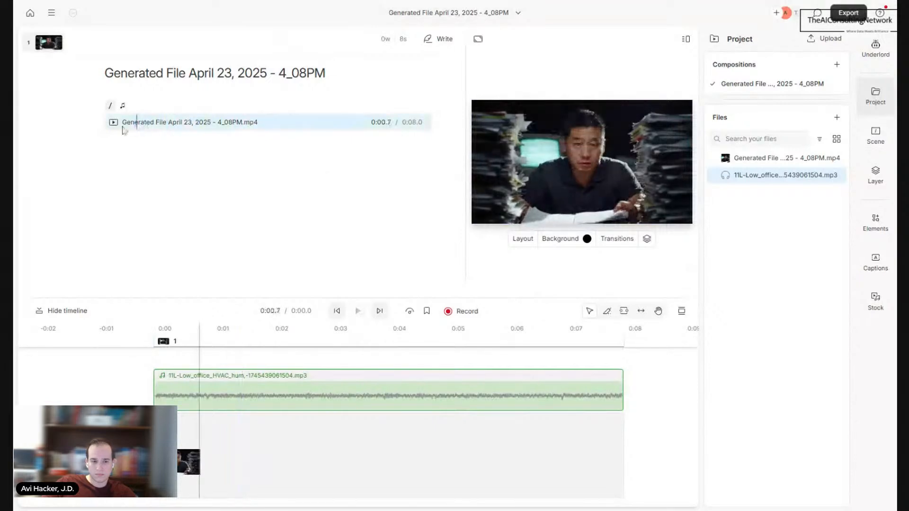
pyautogui.click(123, 123)
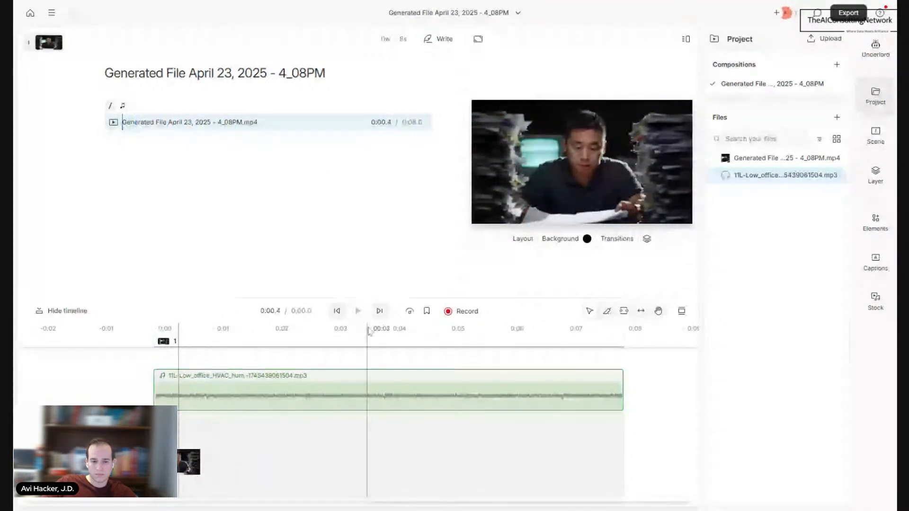
pyautogui.click(155, 454)
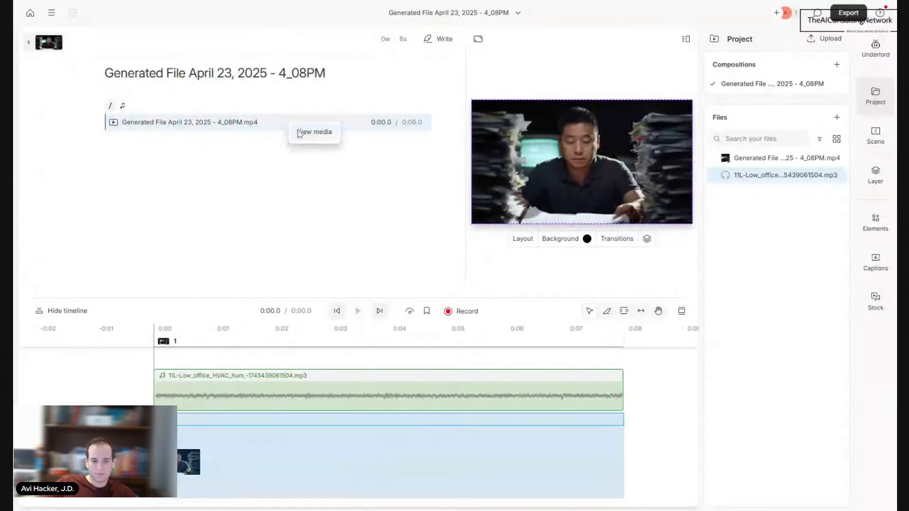
pyautogui.click(300, 132)
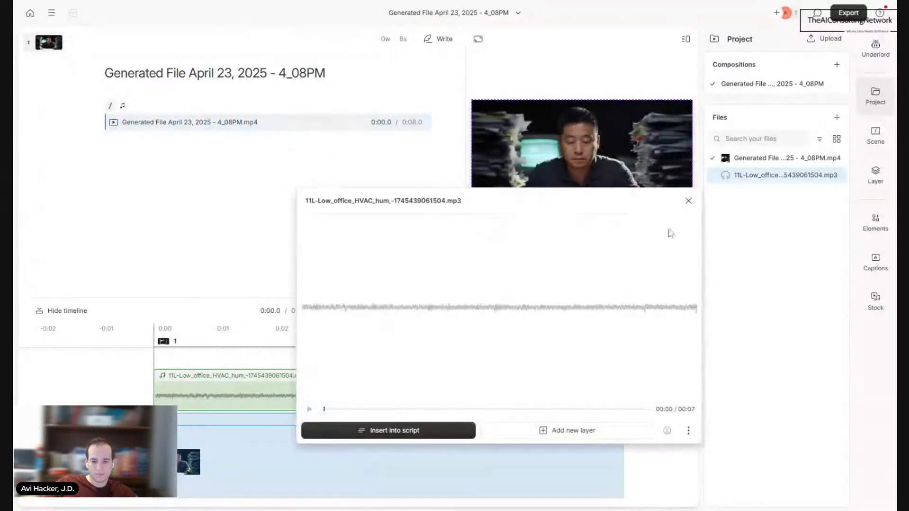
pyautogui.click(688, 202)
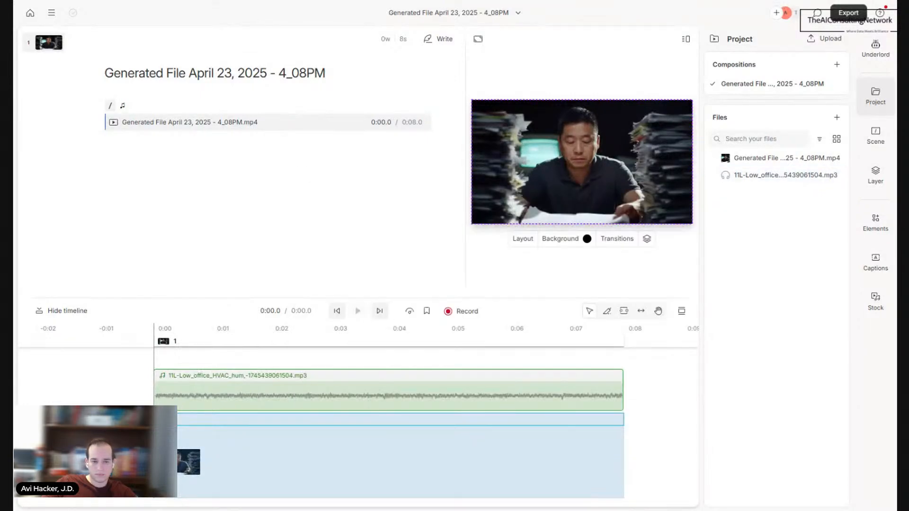
# Step: Play back the overworked entrepreneur clip together with its HVAC hum audio layer
pyautogui.click(184, 122)
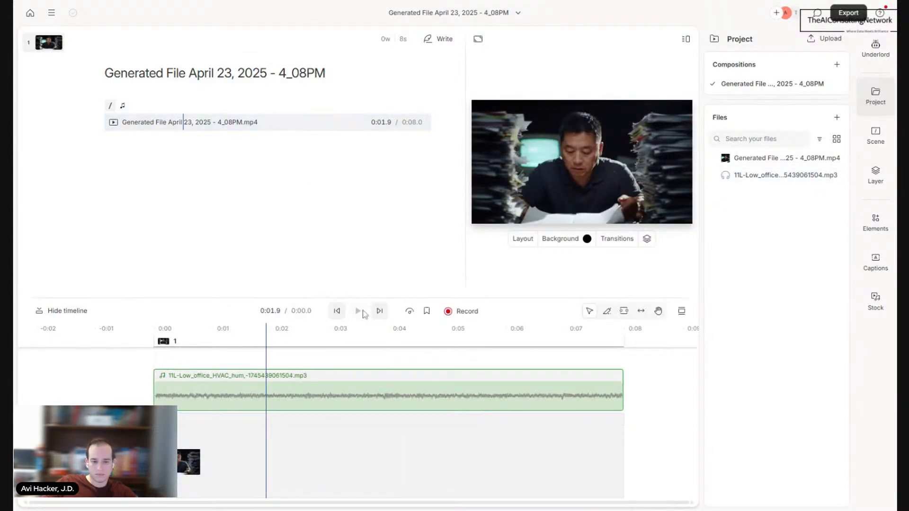
pyautogui.click(365, 123)
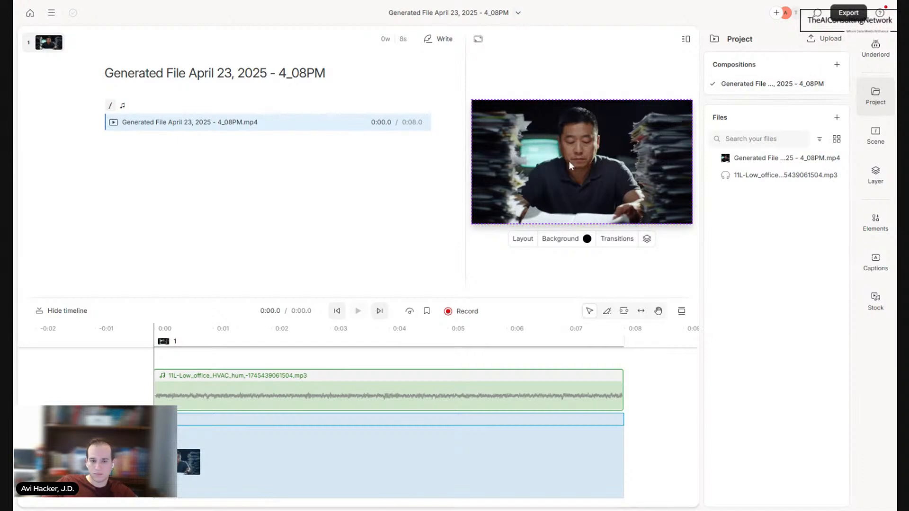
pyautogui.click(585, 272)
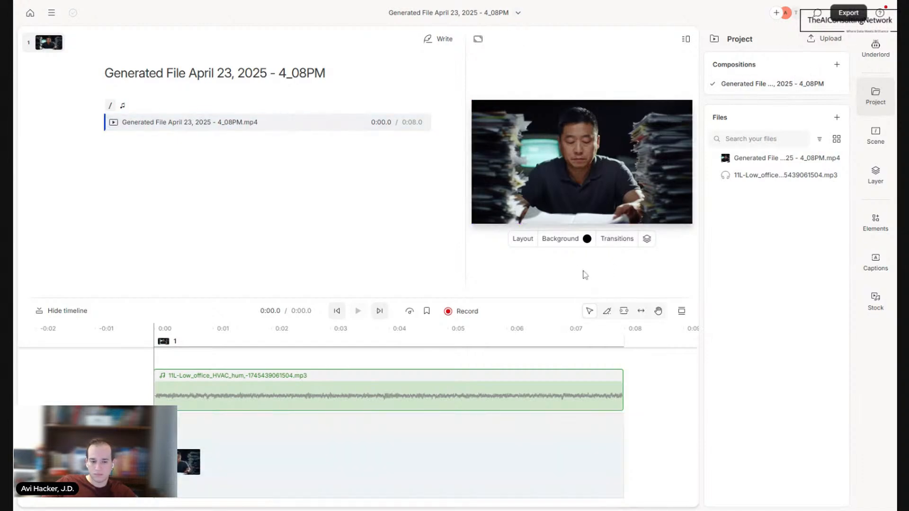
pyautogui.click(278, 450)
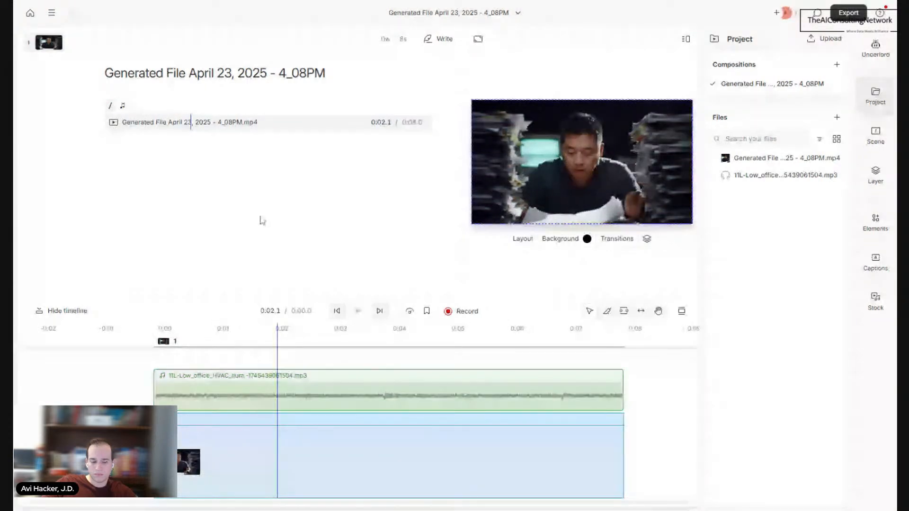
pyautogui.click(360, 311)
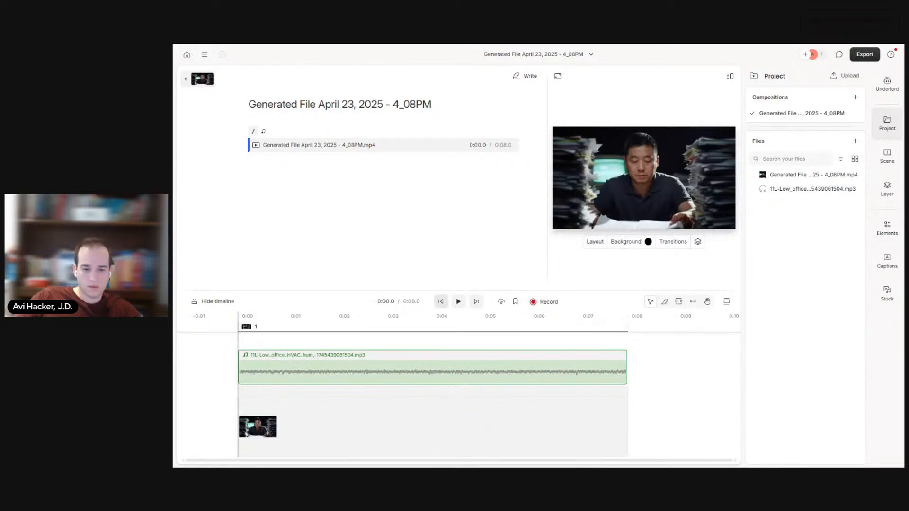
pyautogui.click(459, 302)
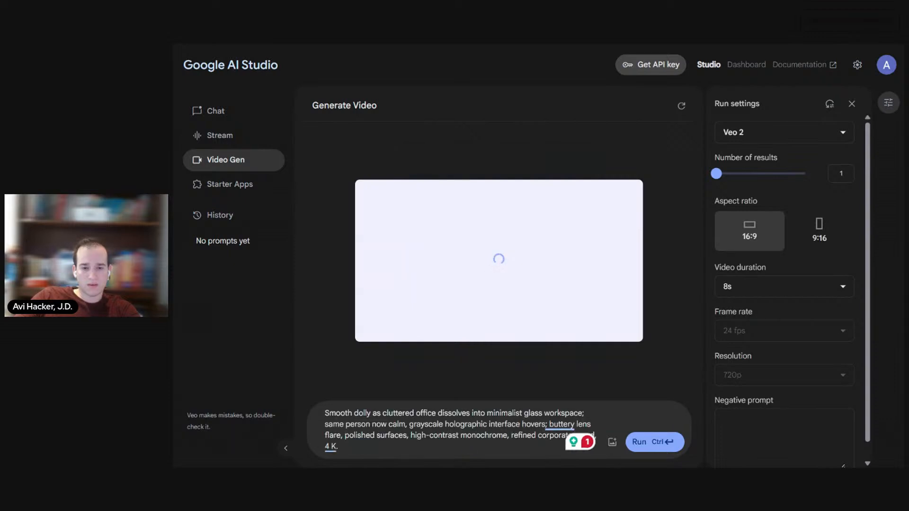
# Step: Switch to the Descript project "Prompt. Render. Race. 39-Second Showdown Crafted in Google Veo 2" and look through its scenes and clip list
pyautogui.hotkey('ctrl', 'Tab')
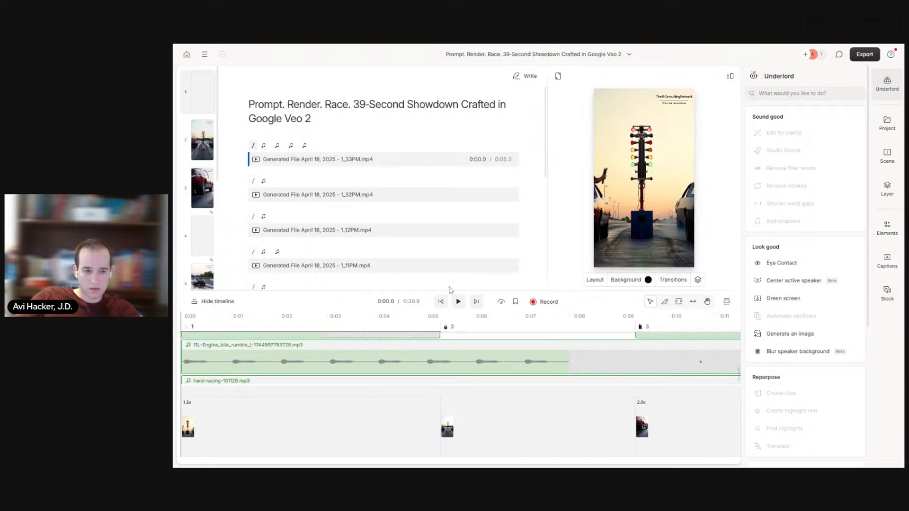
pyautogui.scroll(-2, 209, 127)
pyautogui.scroll(-2, 209, 126)
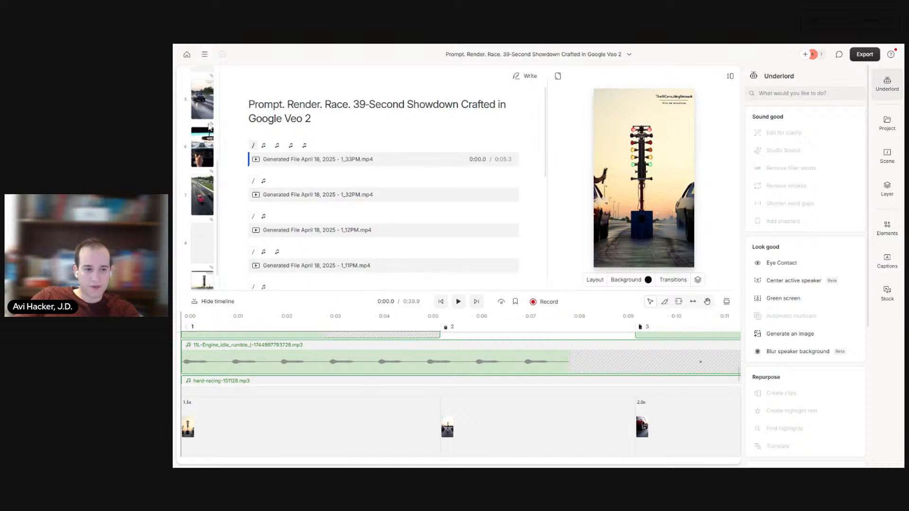
pyautogui.scroll(4, 205, 279)
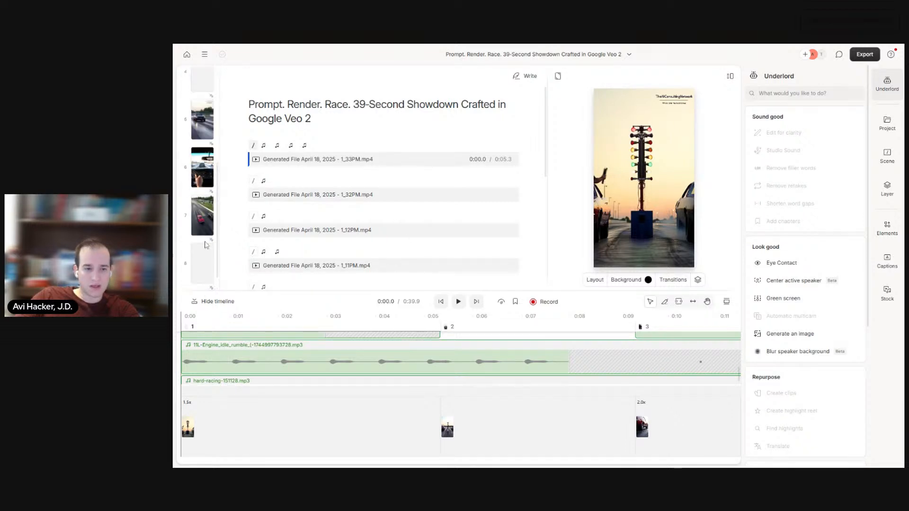
pyautogui.scroll(-5, 330, 141)
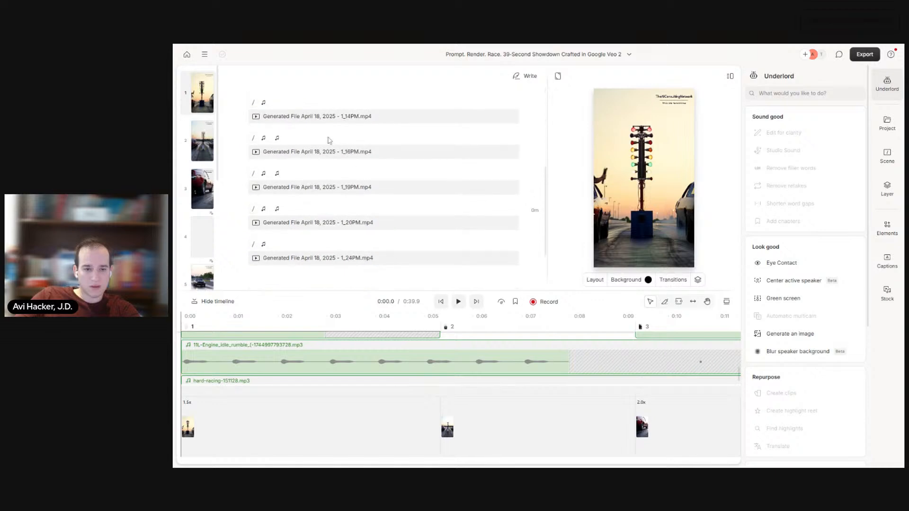
pyautogui.scroll(5, 384, 180)
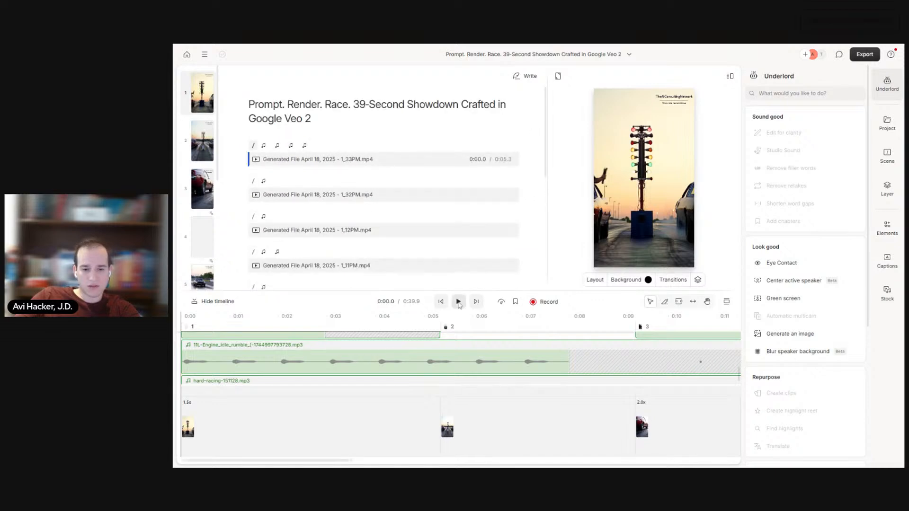
# Step: Enlarge the timeline, examine the layered music and sound-effect tracks across the race video's scenes, and shrink the timeline again
pyautogui.moveTo(458, 185); pyautogui.dragTo(464, 151)
pyautogui.scroll(1, 453, 293)
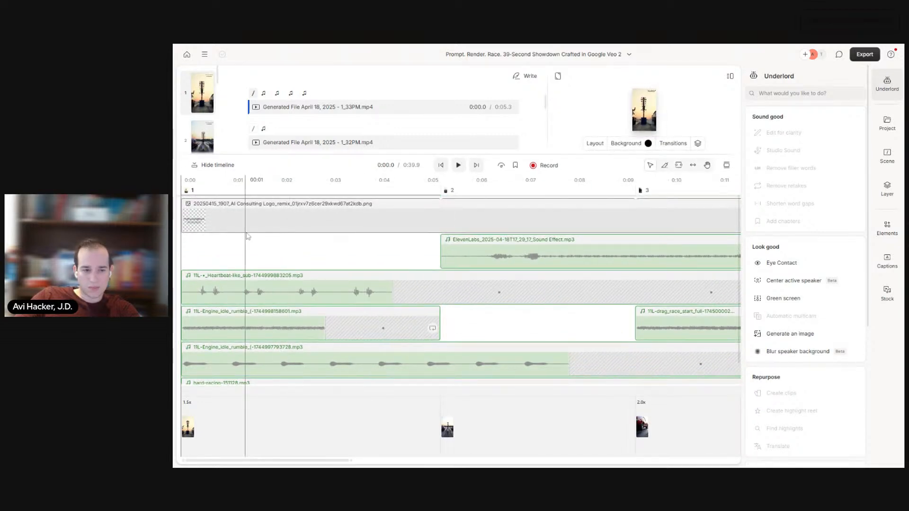
pyautogui.scroll(-1, 291, 277)
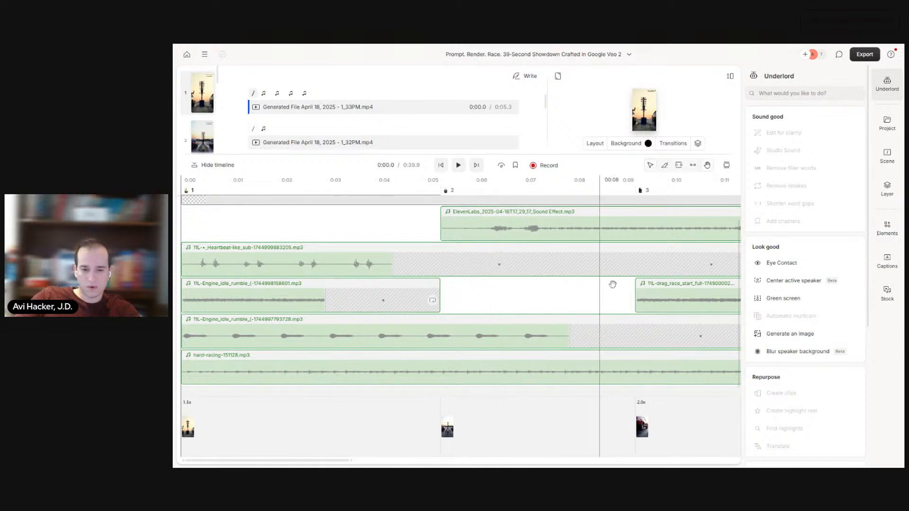
pyautogui.hscroll(5, 509, 278)
pyautogui.hscroll(7, 515, 277)
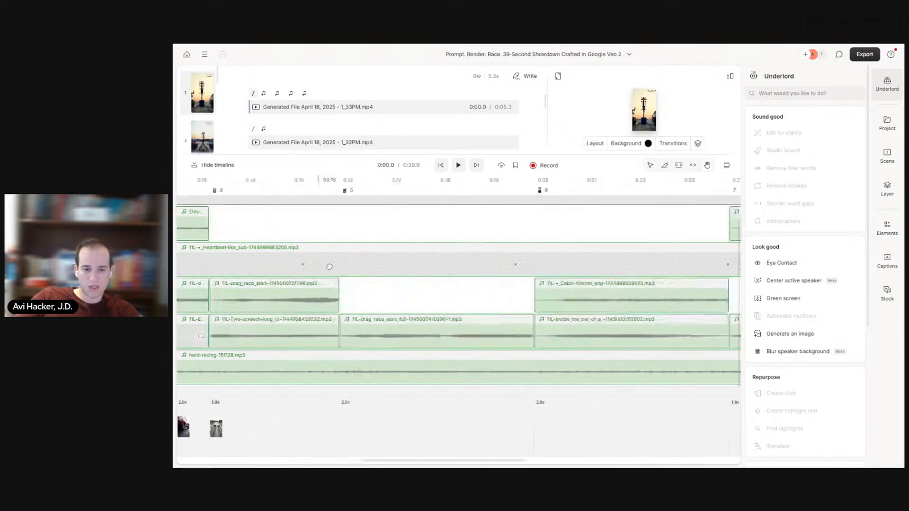
pyautogui.hscroll(5, 482, 283)
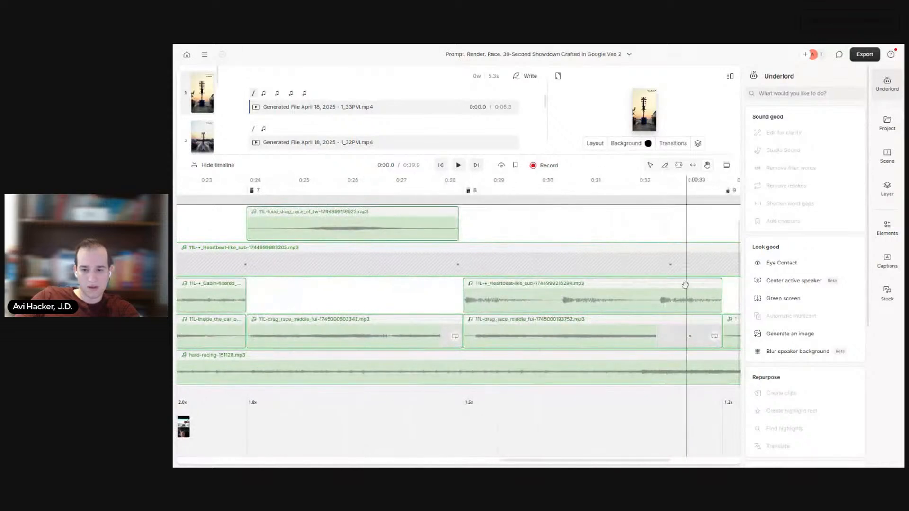
pyautogui.hscroll(-8, 381, 273)
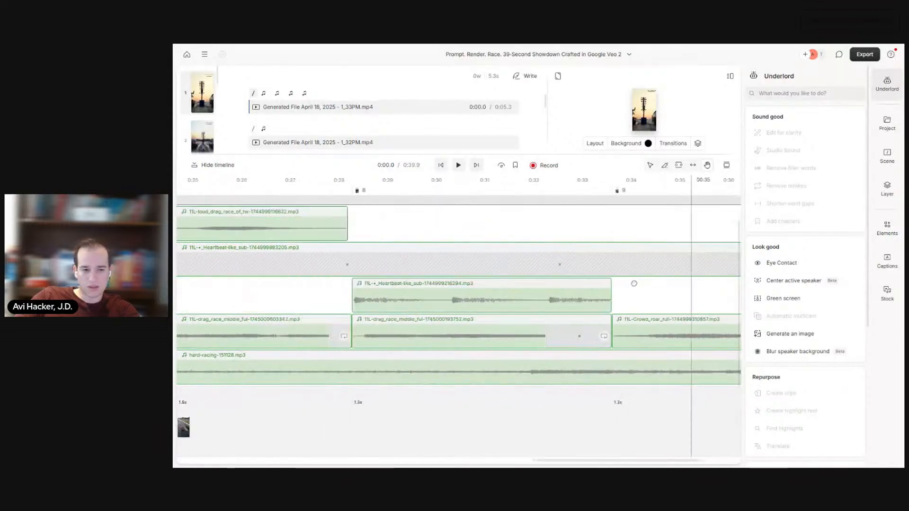
pyautogui.hscroll(-8, 482, 272)
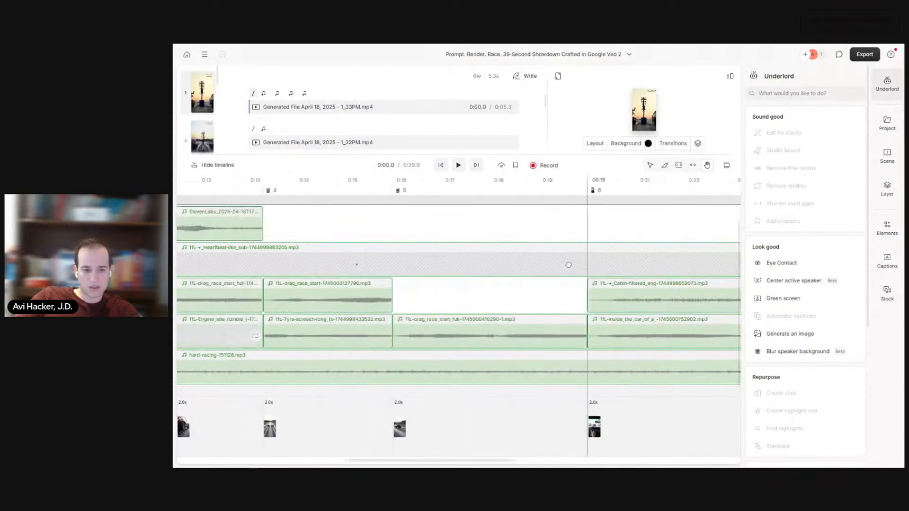
pyautogui.hscroll(-3, 296, 258)
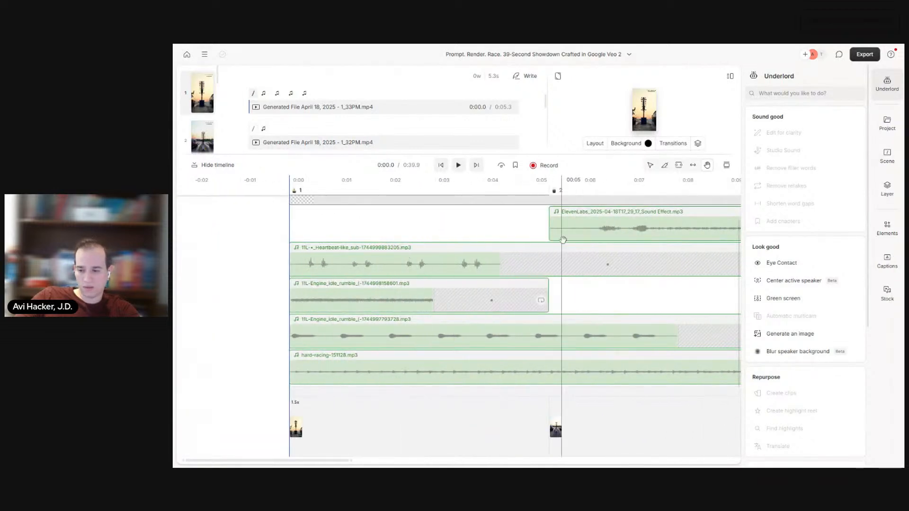
pyautogui.moveTo(542, 154); pyautogui.dragTo(523, 281)
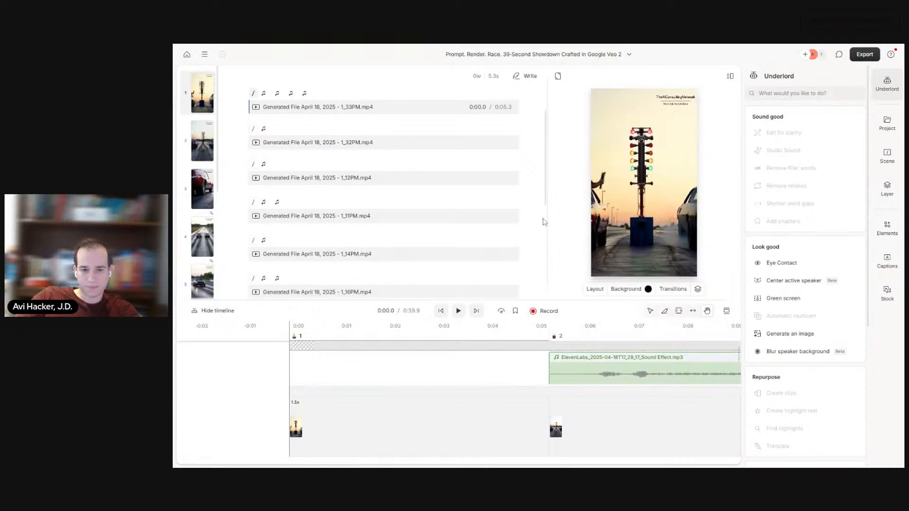
# Step: Narrow the script area, shrink the timeline slightly and play the 39-second race video through to its end
pyautogui.moveTo(547, 222); pyautogui.dragTo(412, 224)
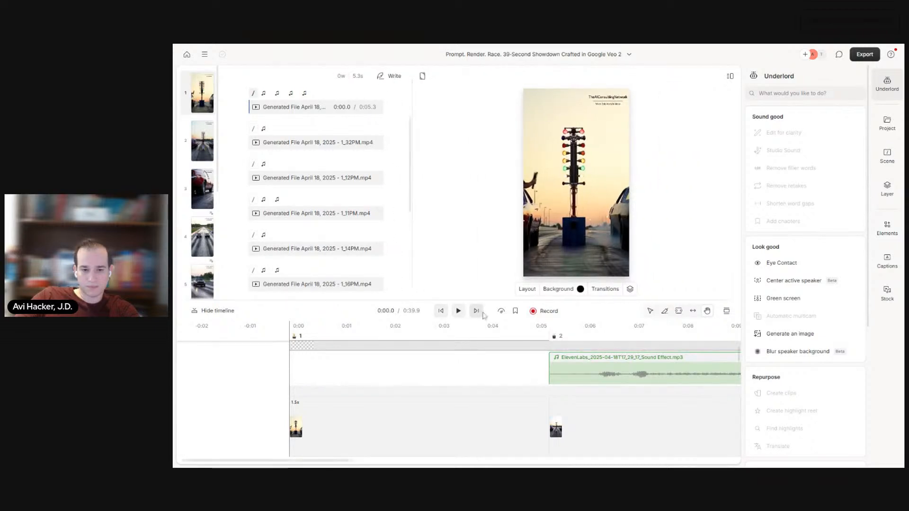
pyautogui.moveTo(491, 301); pyautogui.dragTo(488, 308)
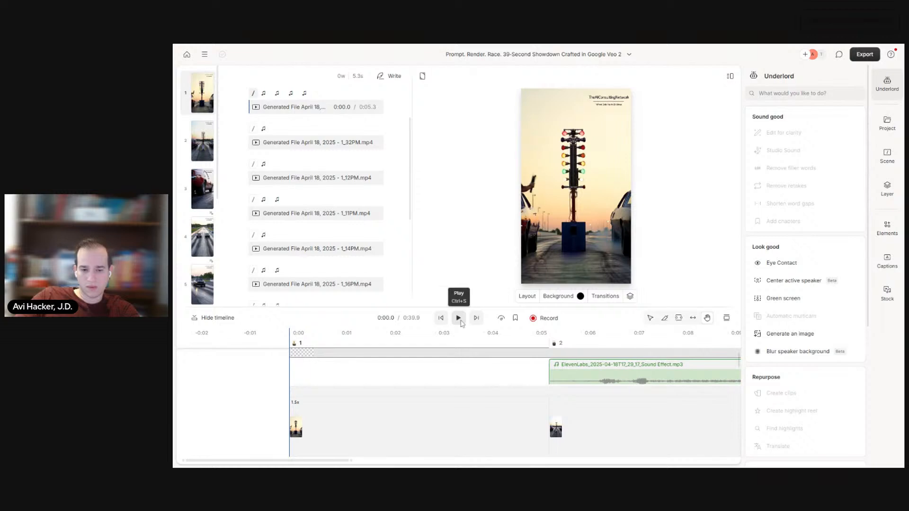
pyautogui.click(727, 318)
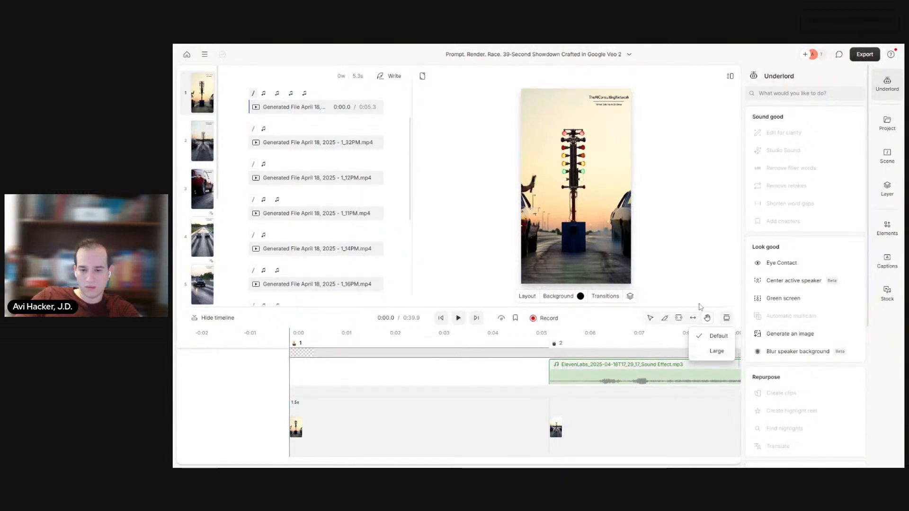
pyautogui.click(459, 321)
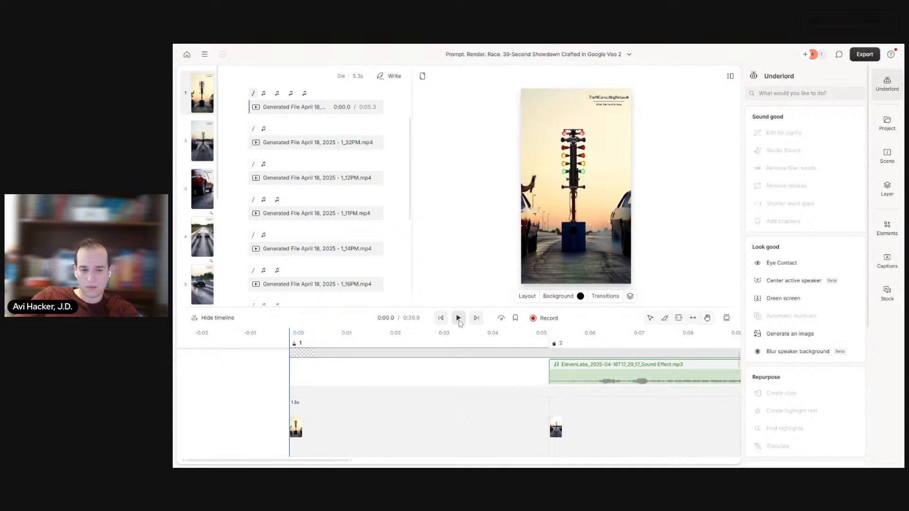
pyautogui.click(458, 318)
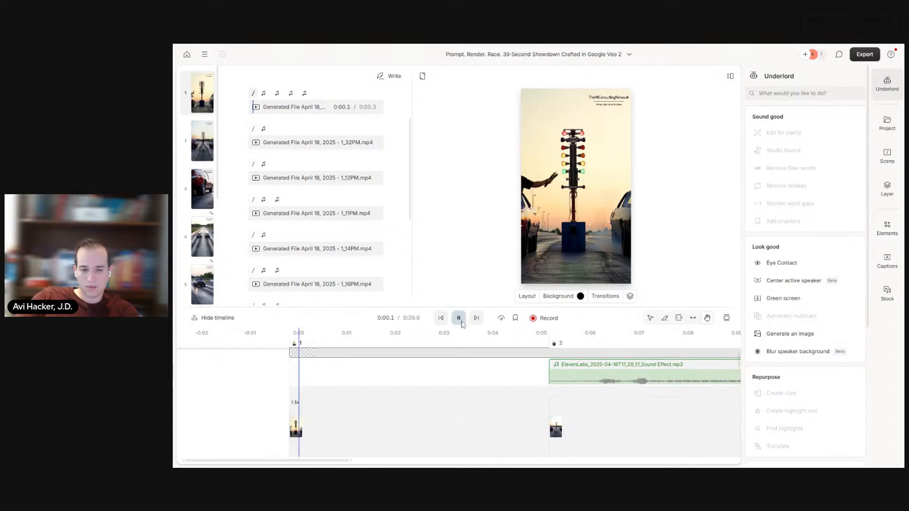
# Step: Enlarge the timeline and examine the sound-effect tracks from the race video's final scene back to its first
pyautogui.moveTo(501, 308); pyautogui.dragTo(500, 245)
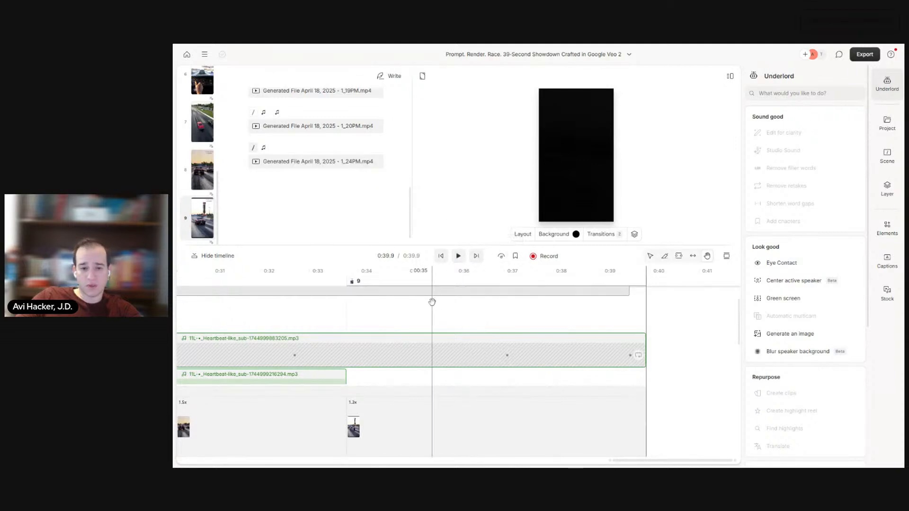
pyautogui.hscroll(-10, 322, 331)
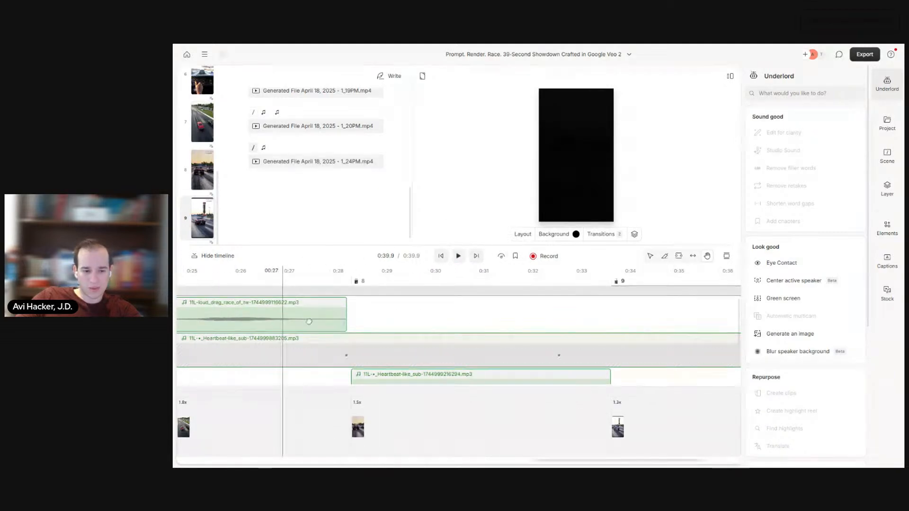
pyautogui.hscroll(-15, 541, 323)
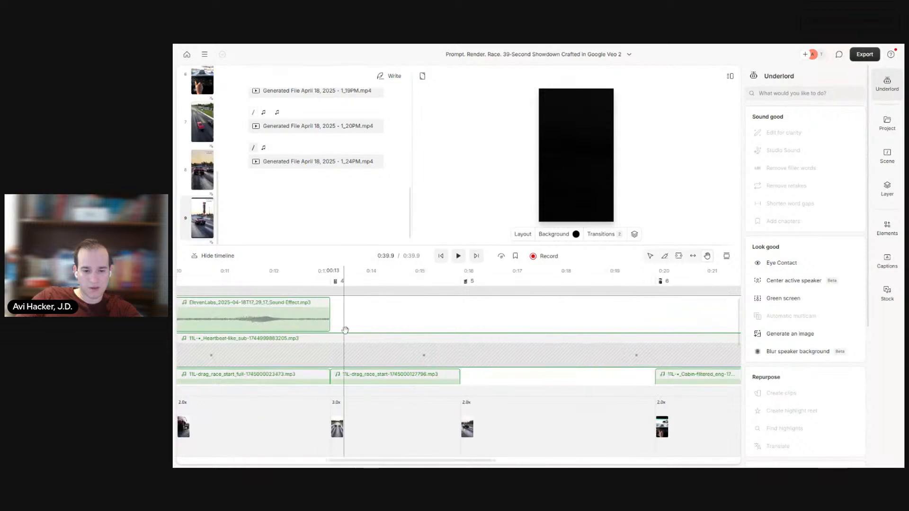
pyautogui.hscroll(-10, 415, 335)
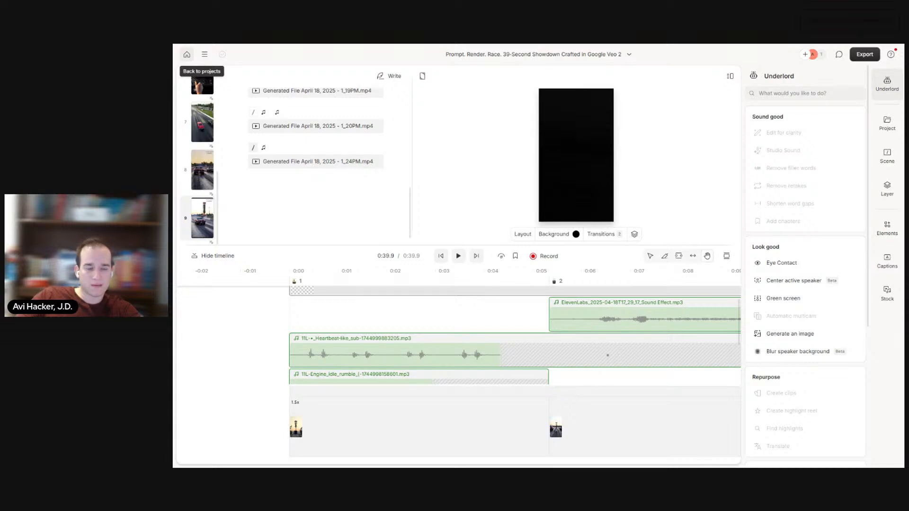
# Step: Reopen the Descript project with the overworked entrepreneur clip, then switch to Google AI Studio and play the generated office transformation clip
pyautogui.click(187, 55)
pyautogui.click(530, 173)
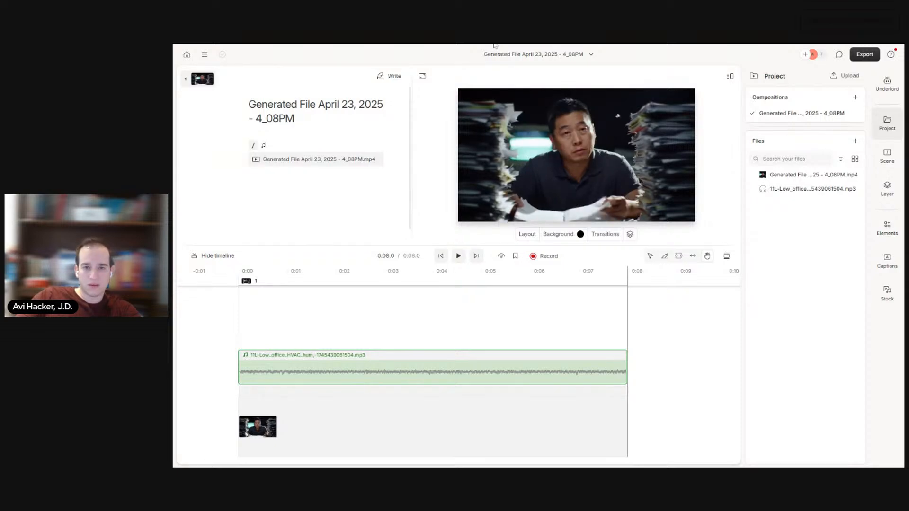
pyautogui.hotkey('ctrl', 'Tab')
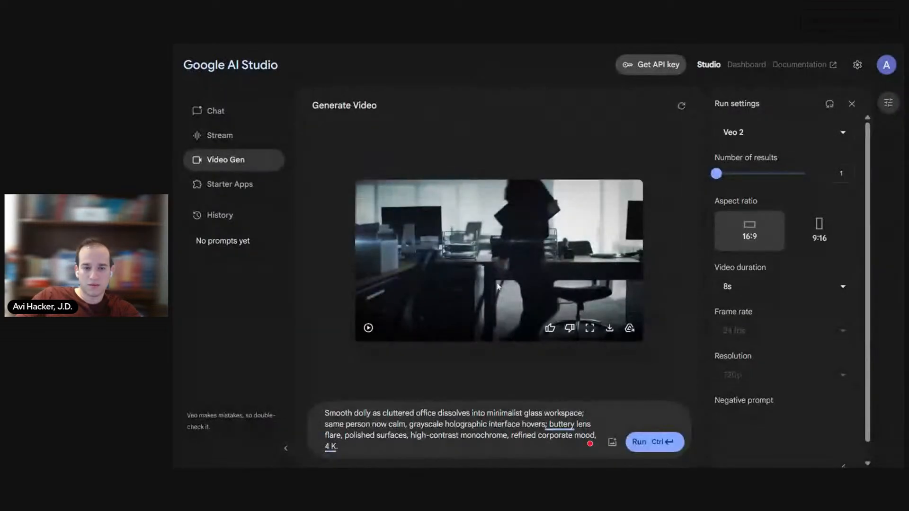
pyautogui.click(369, 329)
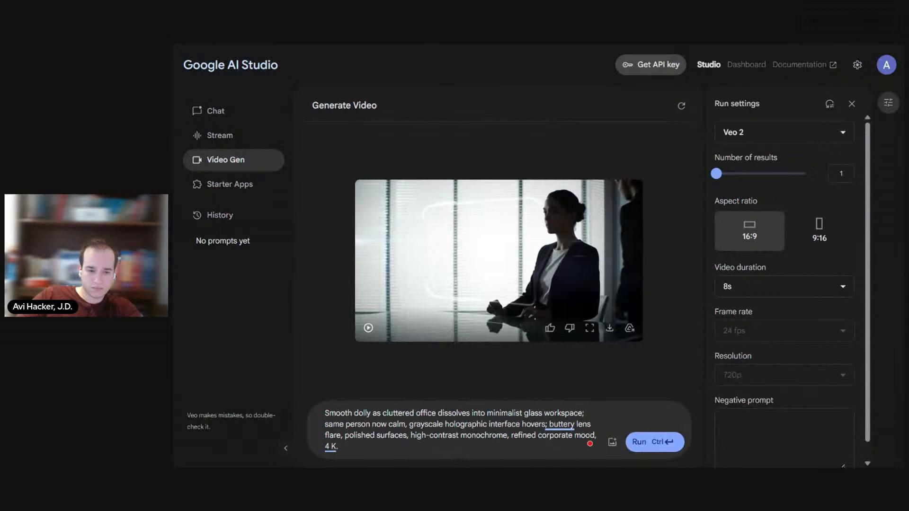
# Step: Switch to ChatGPT and ask for a story starting with curiosity about what's happening, then showing the amount of overwork, then people with AI relaxing
pyautogui.hotkey('ctrl', 'Tab')
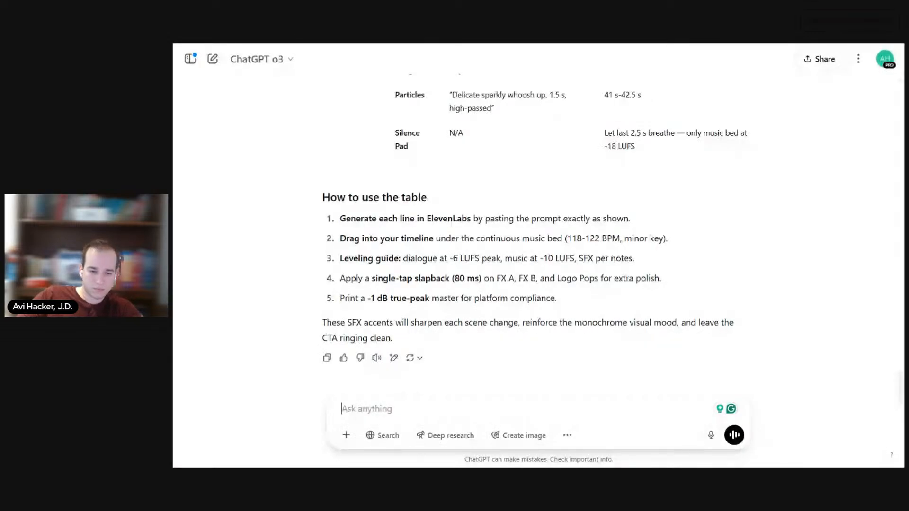
pyautogui.write('I want')
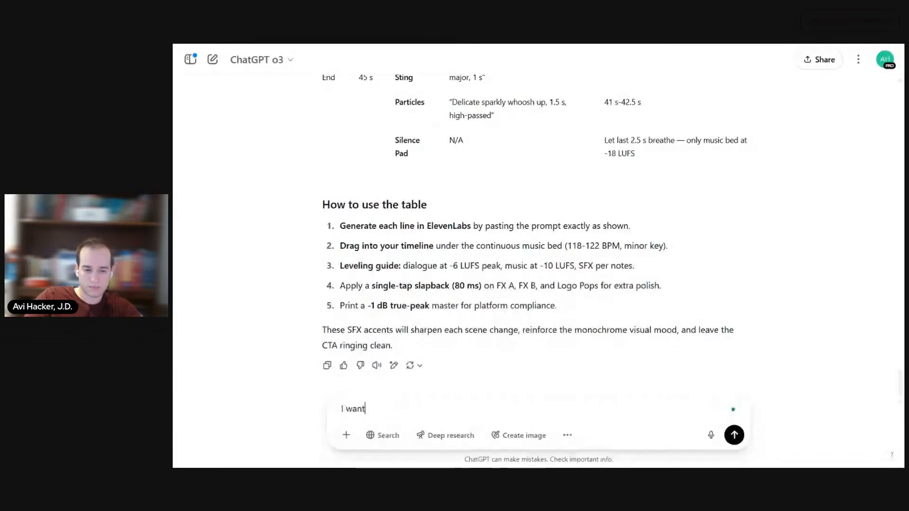
pyautogui.write(' it to follow a story')
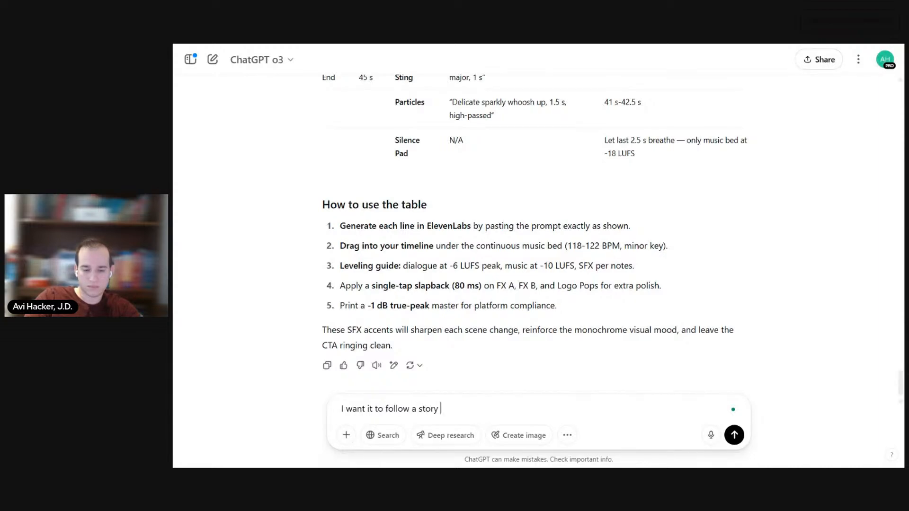
pyautogui.write(' of starting off with curiosity like whats happening causing intr')
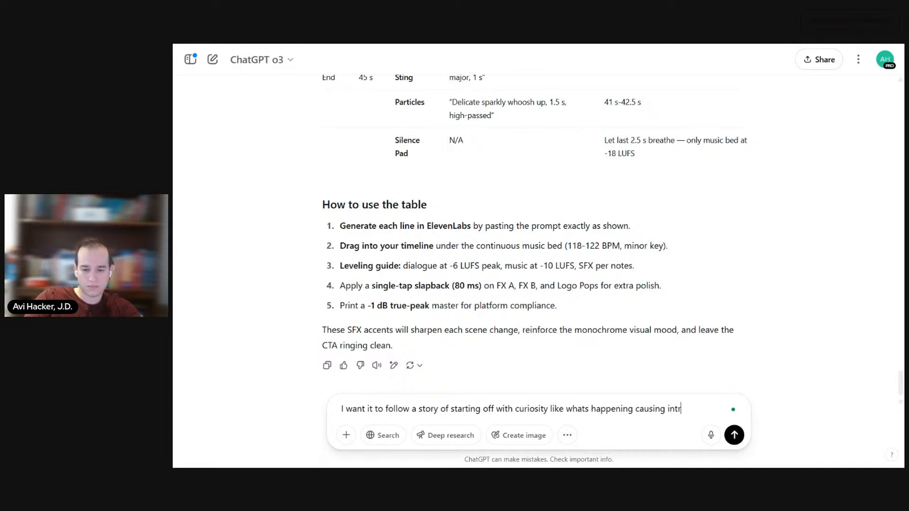
pyautogui.press('BackSpace')
pyautogui.press('BackSpace')
pyautogui.hotkey('ctrl', 'BackSpace')
pyautogui.write('lead')
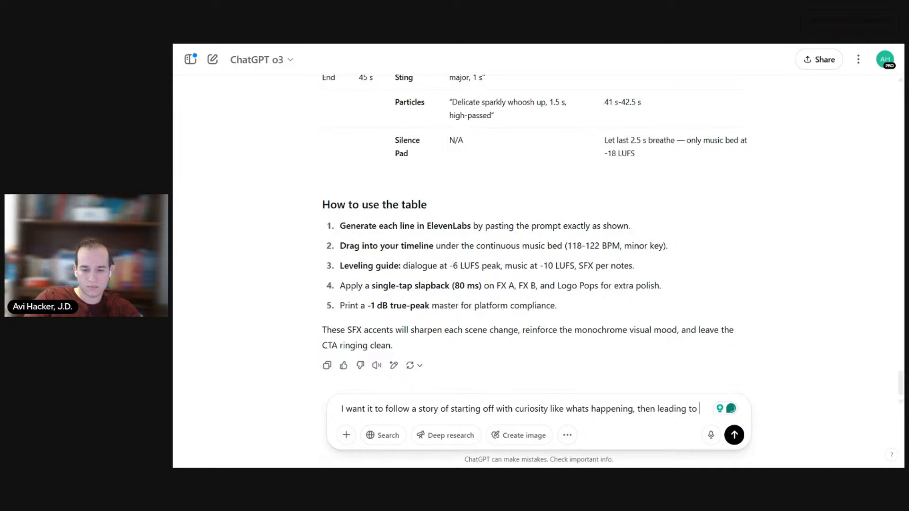
pyautogui.press('BackSpace')
pyautogui.press('BackSpace')
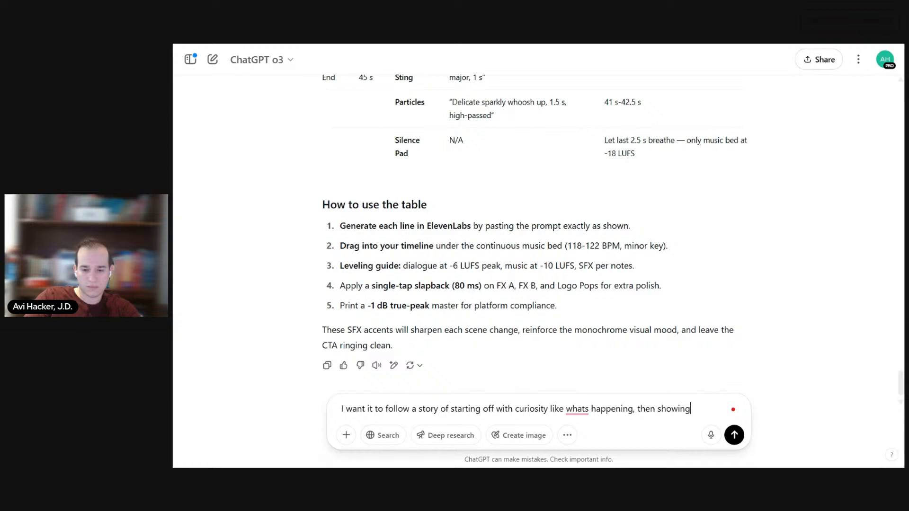
pyautogui.write('the amount of overwork that Is happeni')
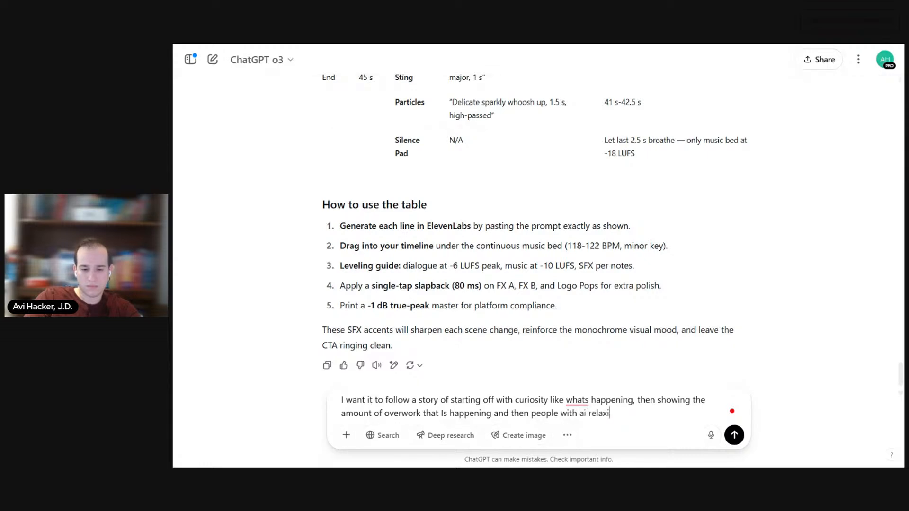
pyautogui.write('ng')
pyautogui.press('Return')
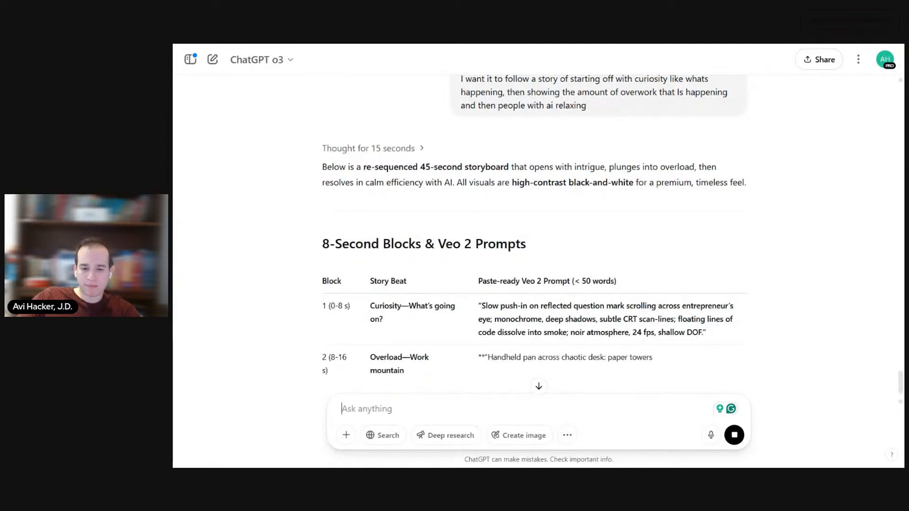
# Step: Copy the new storyboard's Block 1 Curiosity prompt into Veo 2 in Google AI Studio, replacing the old prompt, and generate the video
pyautogui.scroll(-1, 489, 202)
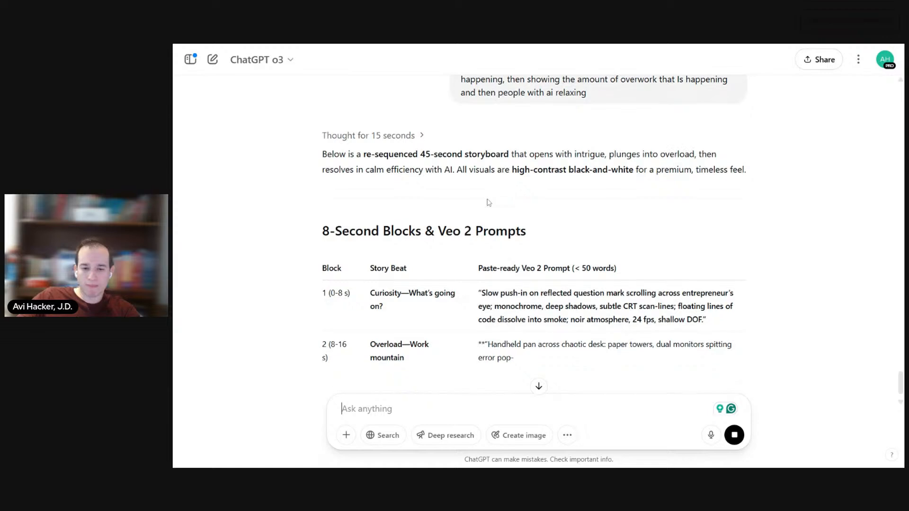
pyautogui.scroll(-1, 489, 202)
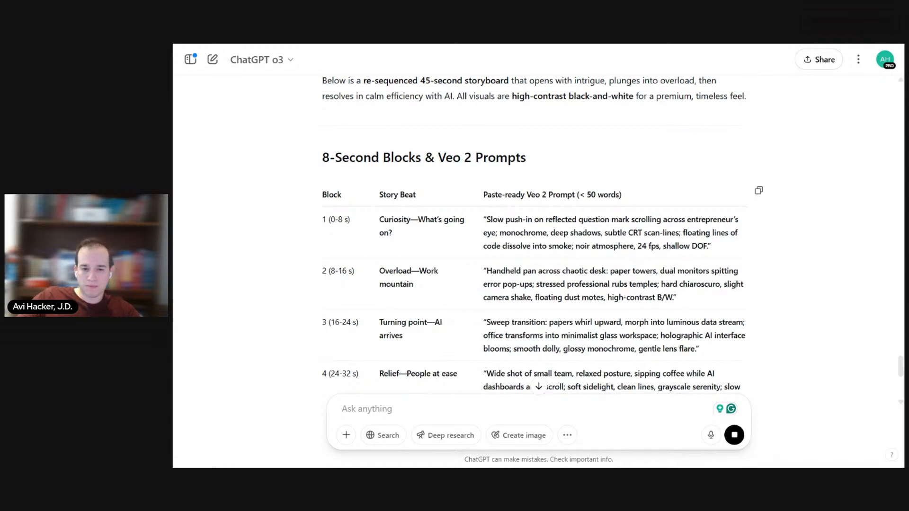
pyautogui.tripleClick(560, 232)
pyautogui.hotkey('ctrl', 'c')
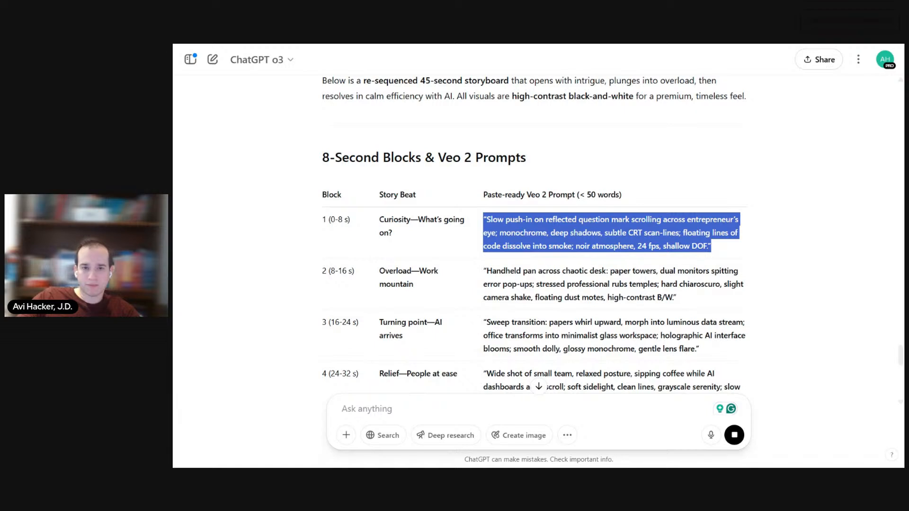
pyautogui.hotkey('alt', 'Tab')
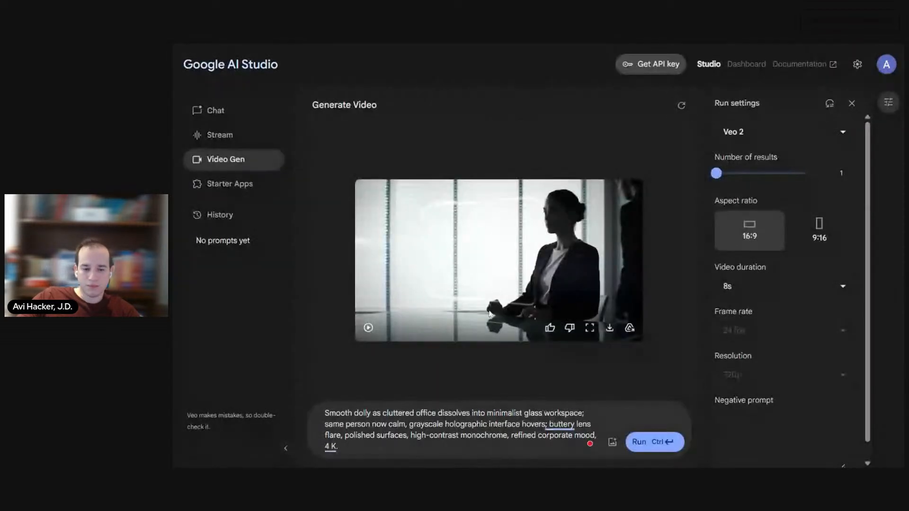
pyautogui.hotkey('ctrl', 'a')
pyautogui.hotkey('ctrl', 'v')
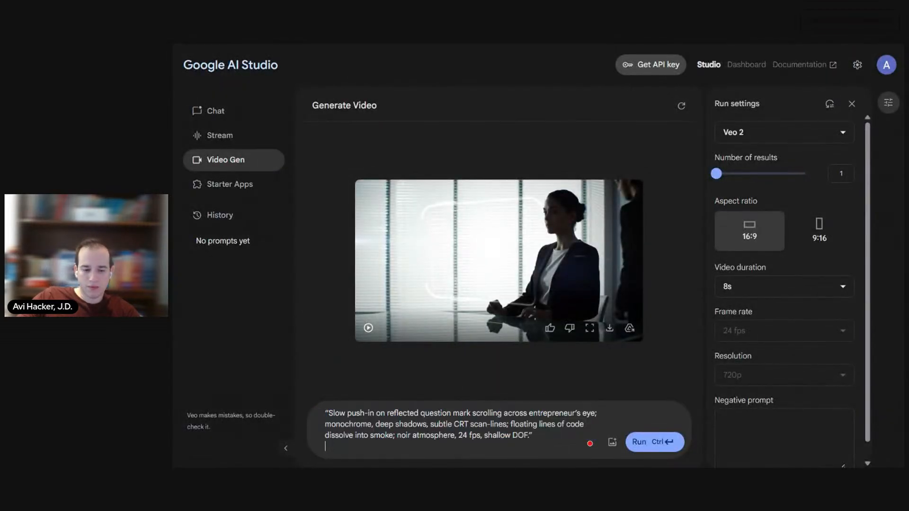
pyautogui.click(654, 442)
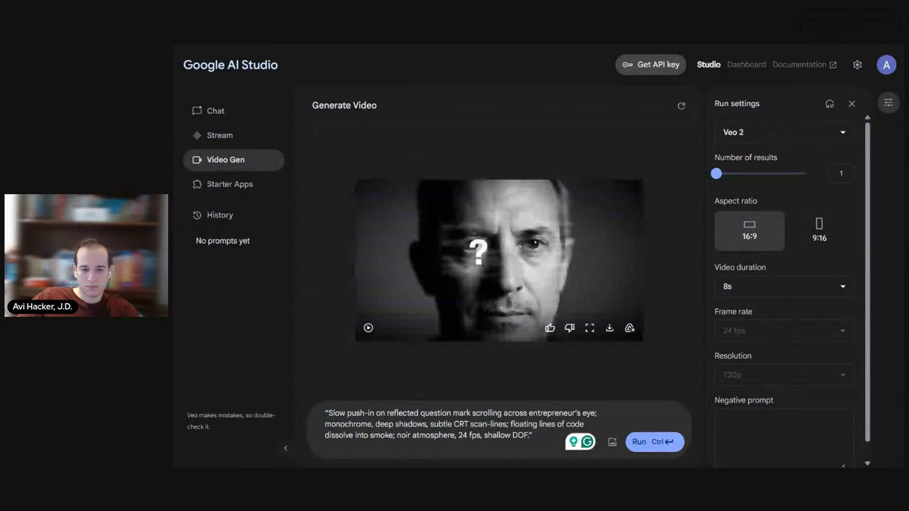
# Step: Play back the generated question-mark clip and generate another version from the same Curiosity prompt
pyautogui.click(369, 334)
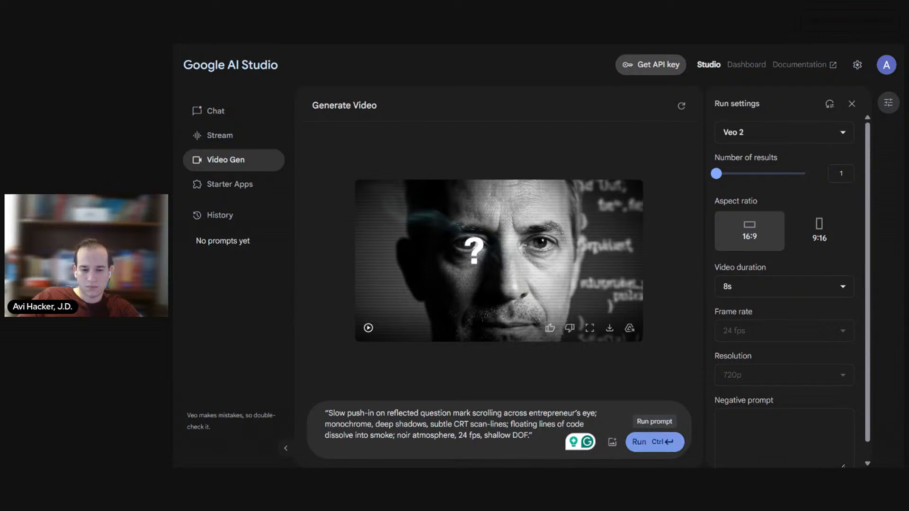
pyautogui.click(645, 442)
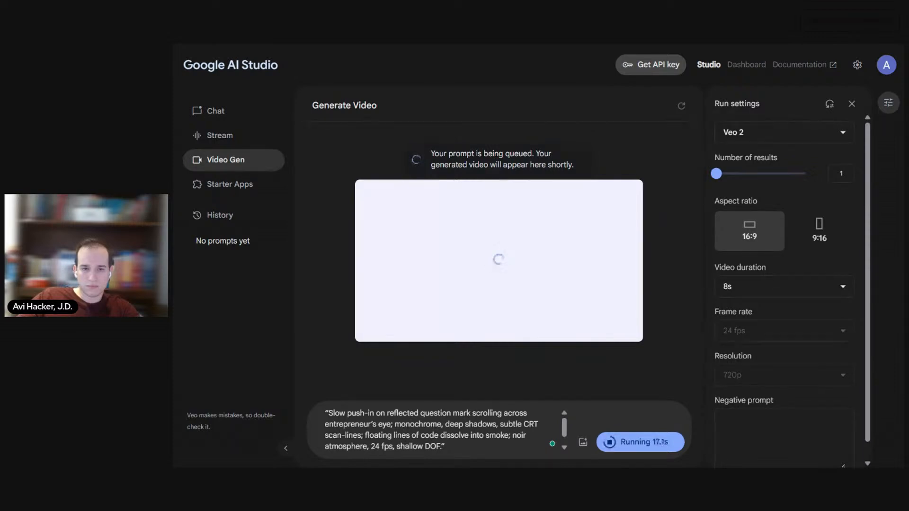
# Step: Switch to ChatGPT and read the scene-by-scene music score plan from the Curiosity block through the End Slate to the implementation checklist
pyautogui.hotkey('ctrl', 'Tab')
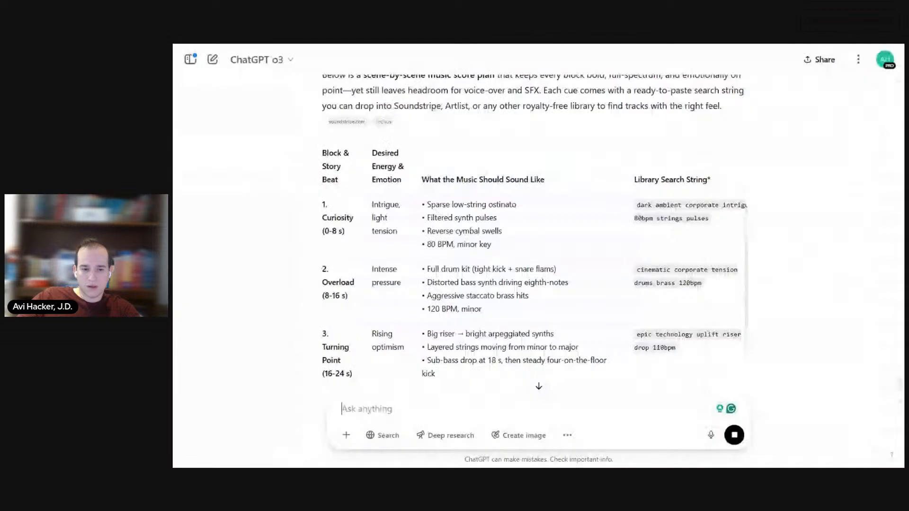
pyautogui.scroll(2, 421, 191)
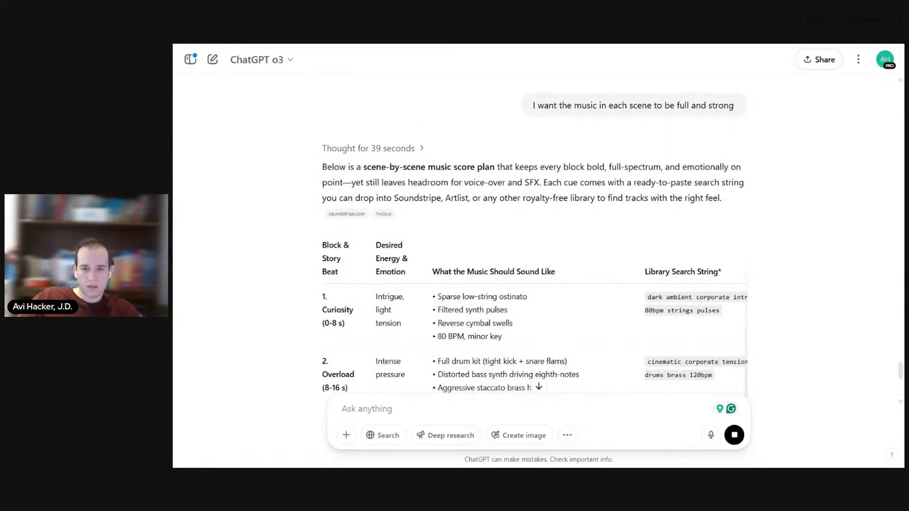
pyautogui.scroll(-2, 530, 237)
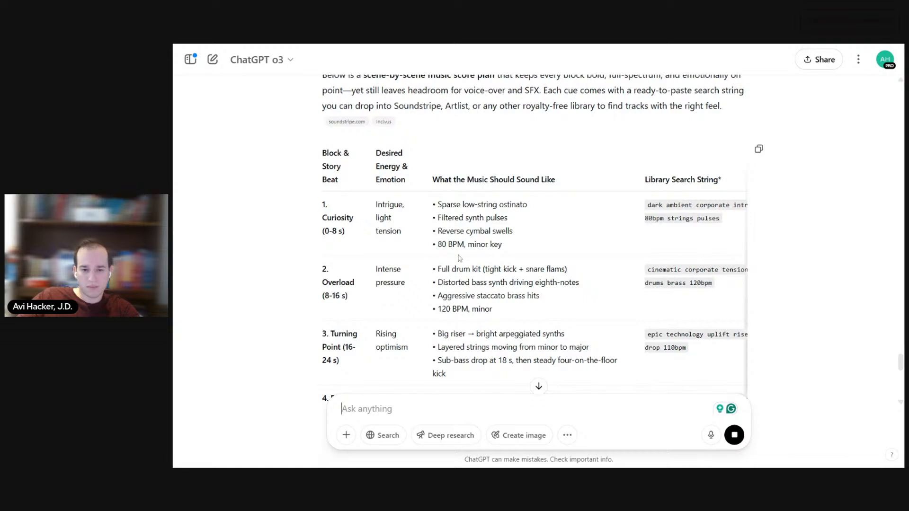
pyautogui.scroll(-1, 558, 352)
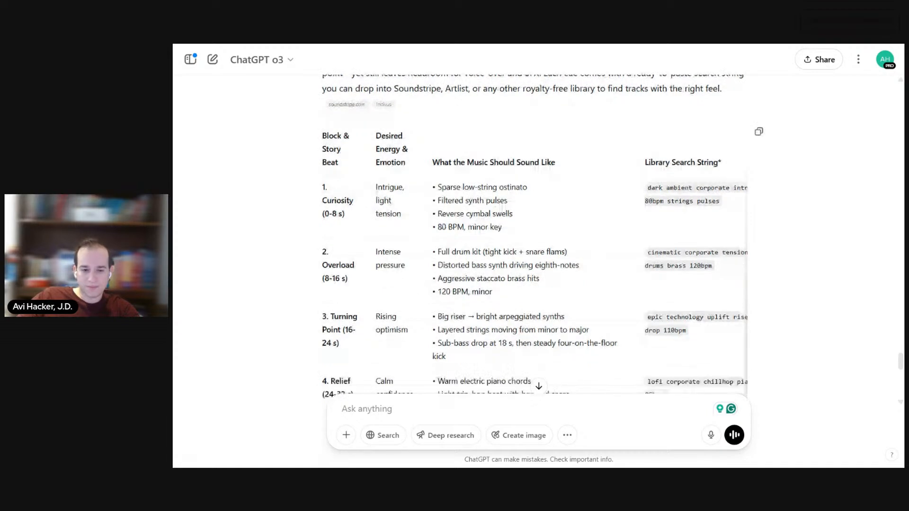
pyautogui.scroll(-1, 535, 379)
pyautogui.scroll(-3, 534, 354)
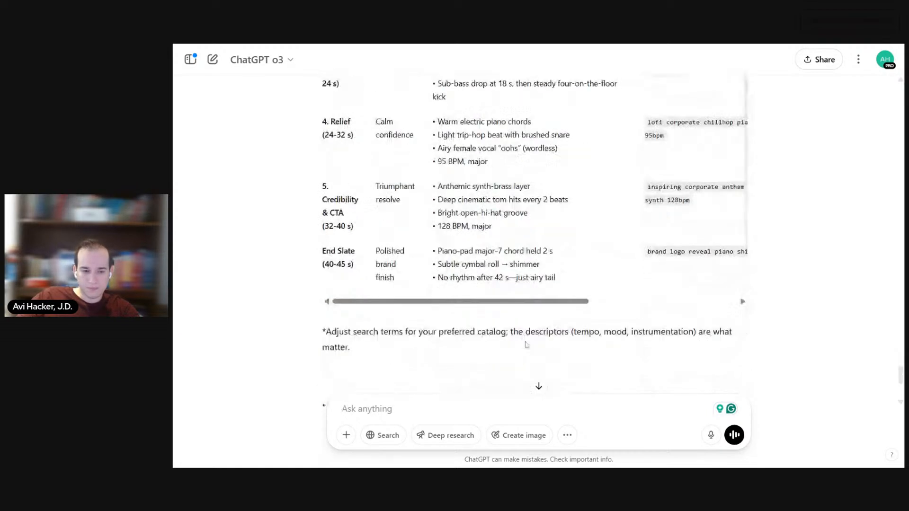
pyautogui.scroll(-1, 526, 345)
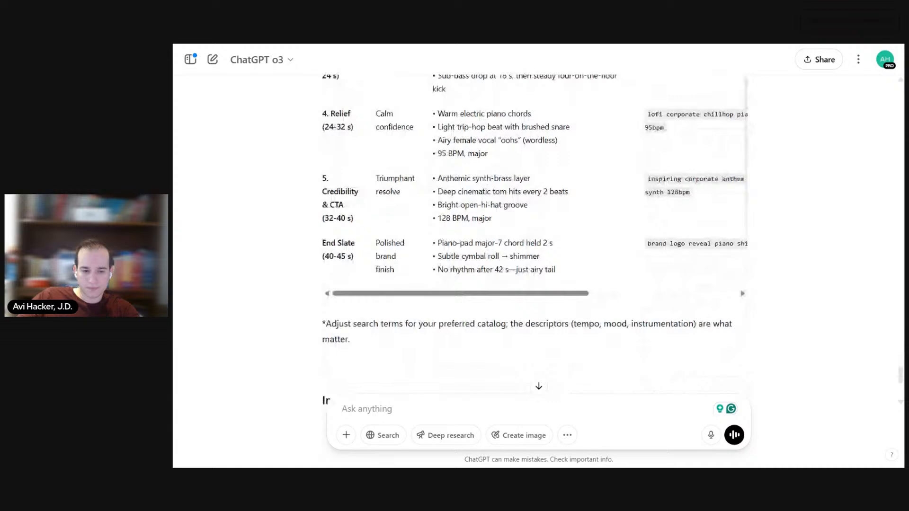
pyautogui.scroll(-2, 495, 121)
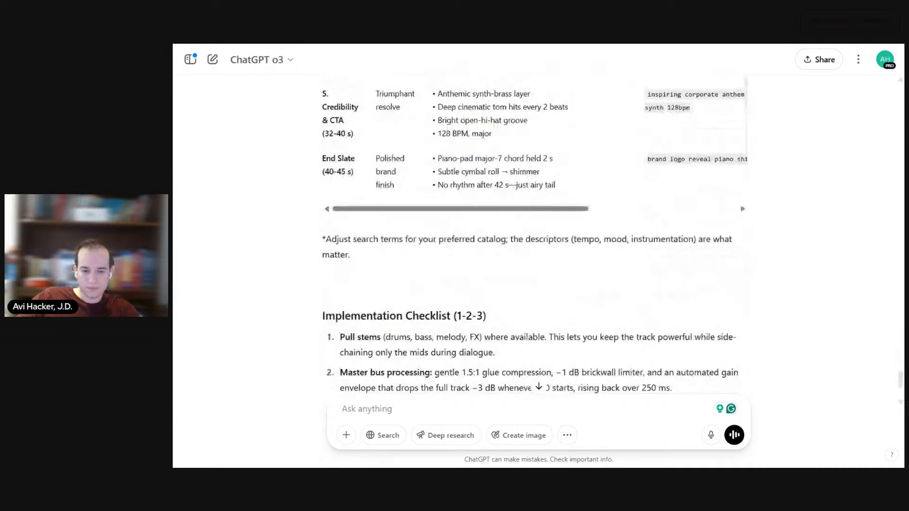
# Step: Ask ChatGPT to give each sound description to create in eleven labs
pyautogui.scroll(7, 527, 330)
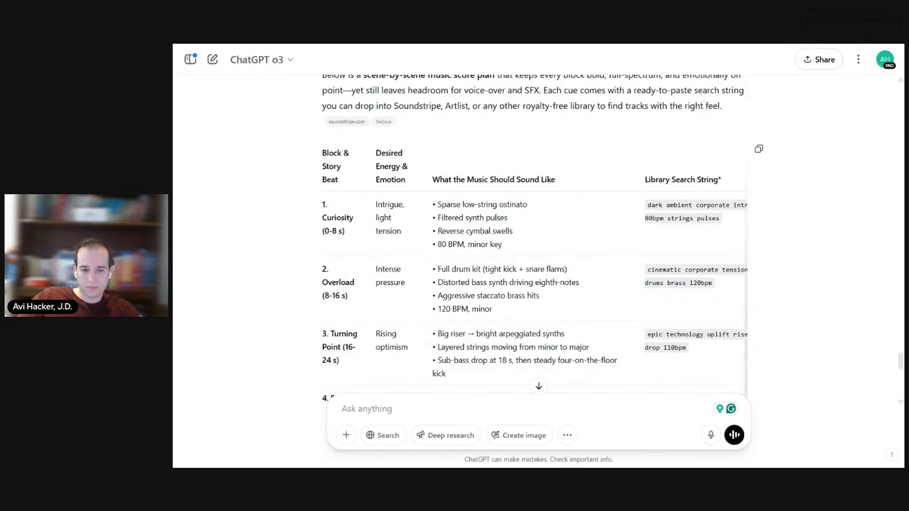
pyautogui.scroll(-8, 543, 236)
pyautogui.write('g')
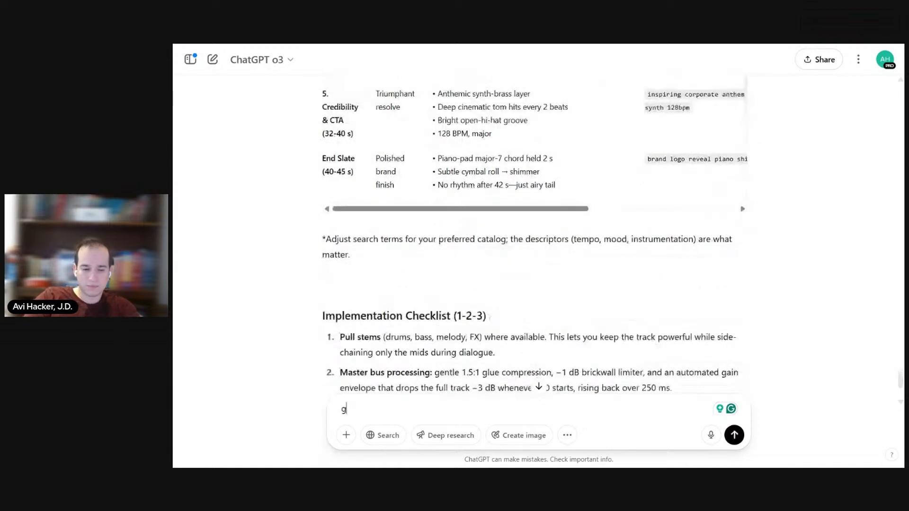
pyautogui.write('ive m')
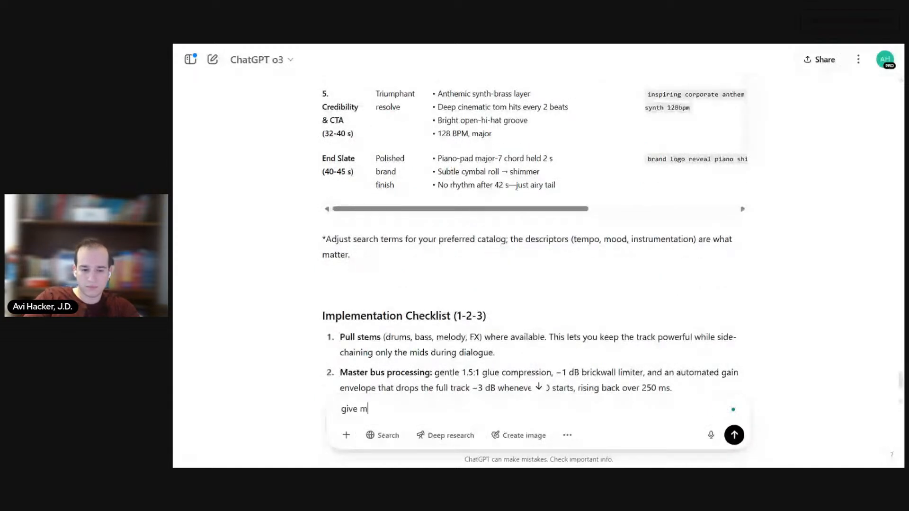
pyautogui.write('e each sound desc')
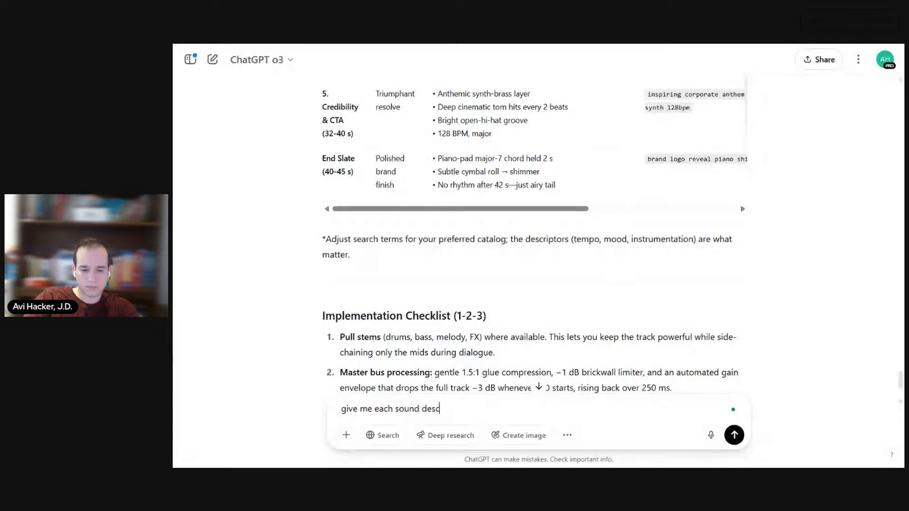
pyautogui.write('ription to create in eleven l')
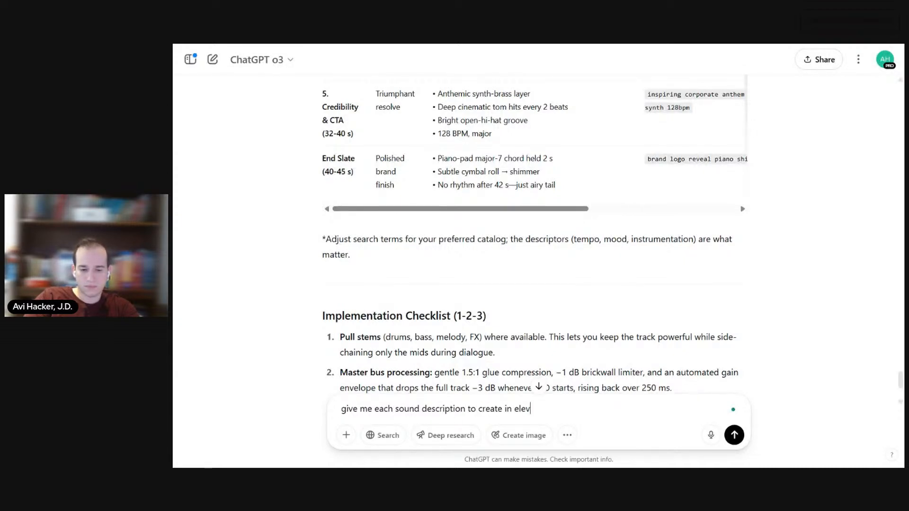
pyautogui.write('abs')
pyautogui.press('Return')
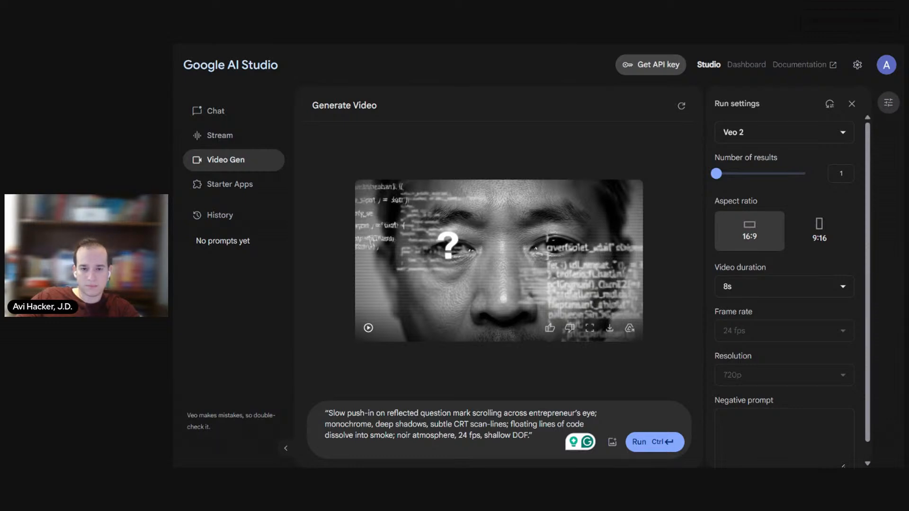
# Step: Switch to Descript and upload Generated File April 23, 2025 - 4_21PM.mp4 from the computer to the project files
pyautogui.hotkey('ctrl', 'Tab')
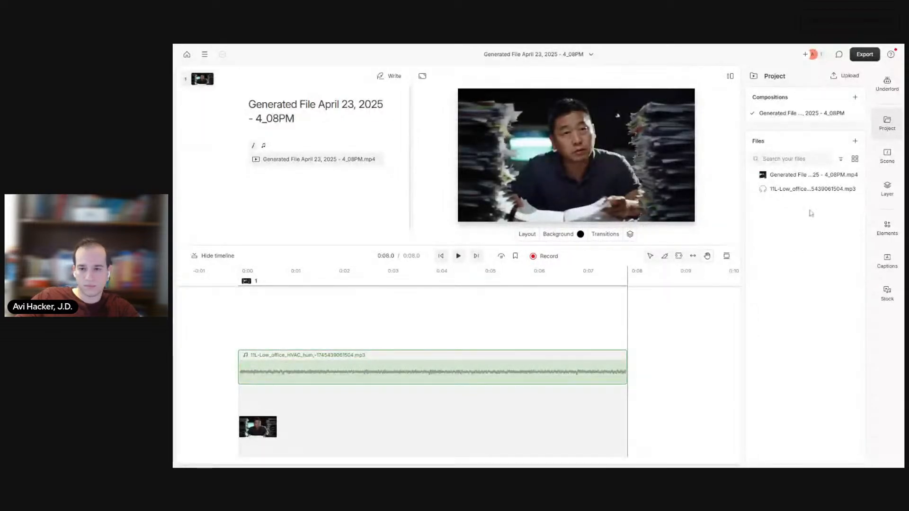
pyautogui.click(855, 141)
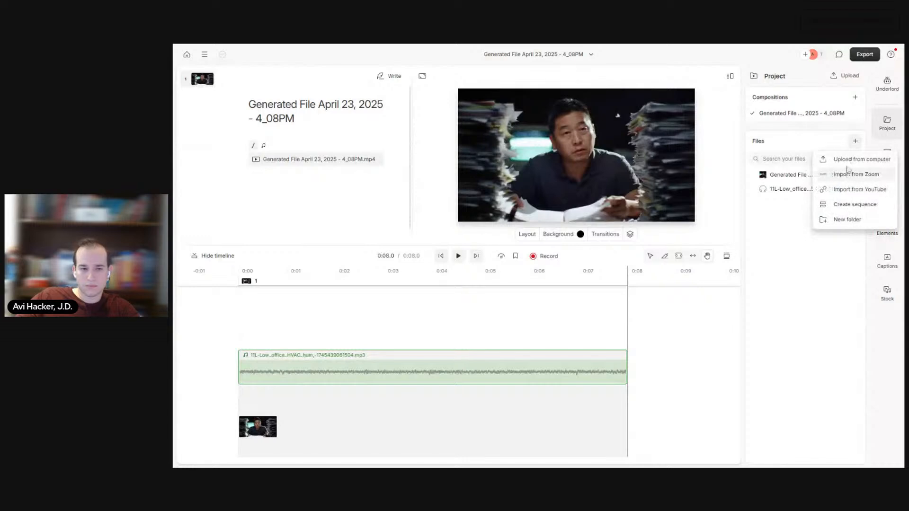
pyautogui.click(850, 161)
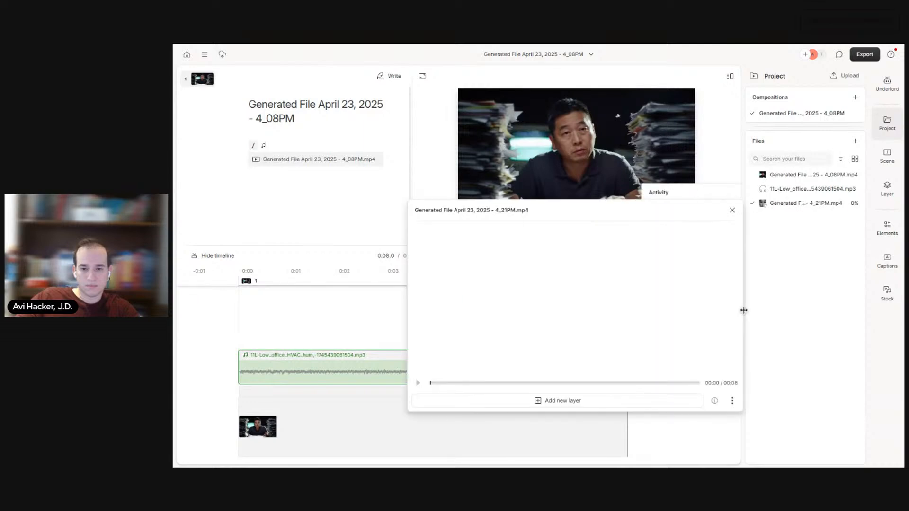
pyautogui.click(731, 210)
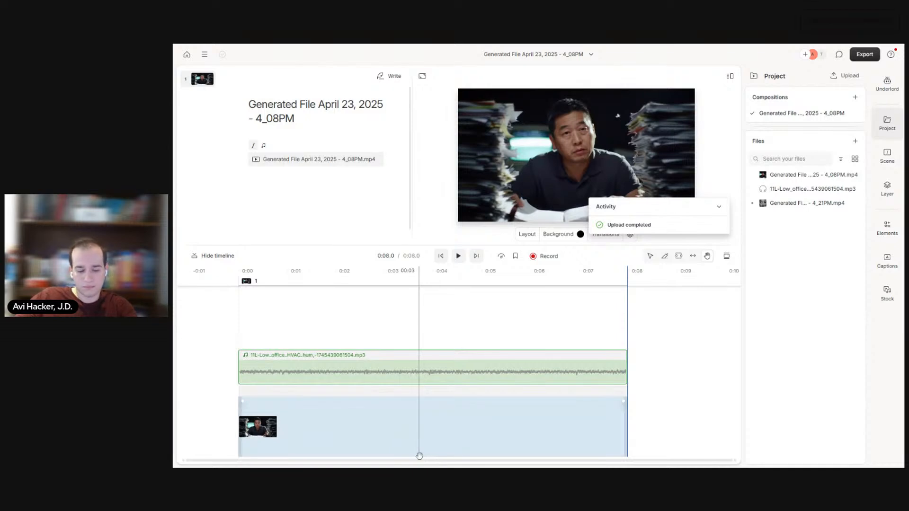
# Step: Delete the old paper-stacks clip from the composition and insert the 4_21PM question-mark clip into the script
pyautogui.click(421, 432)
pyautogui.press('Delete')
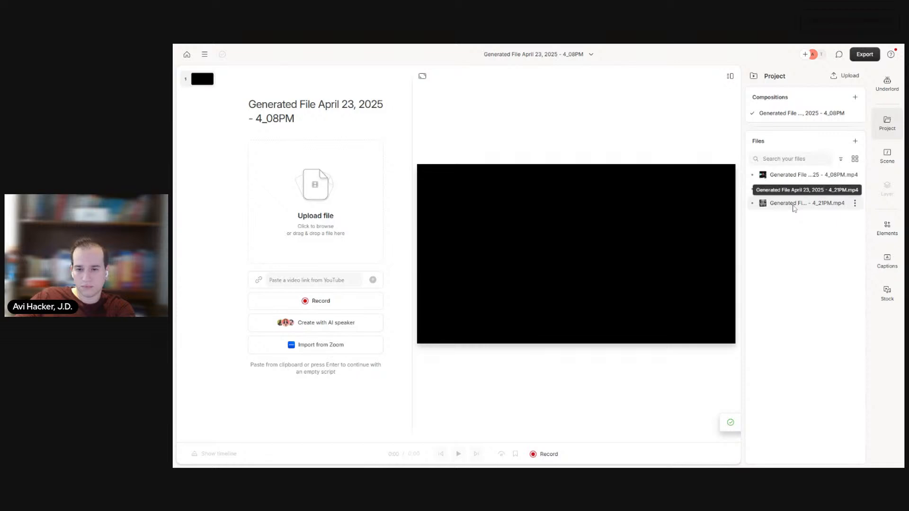
pyautogui.moveTo(795, 204); pyautogui.dragTo(338, 203)
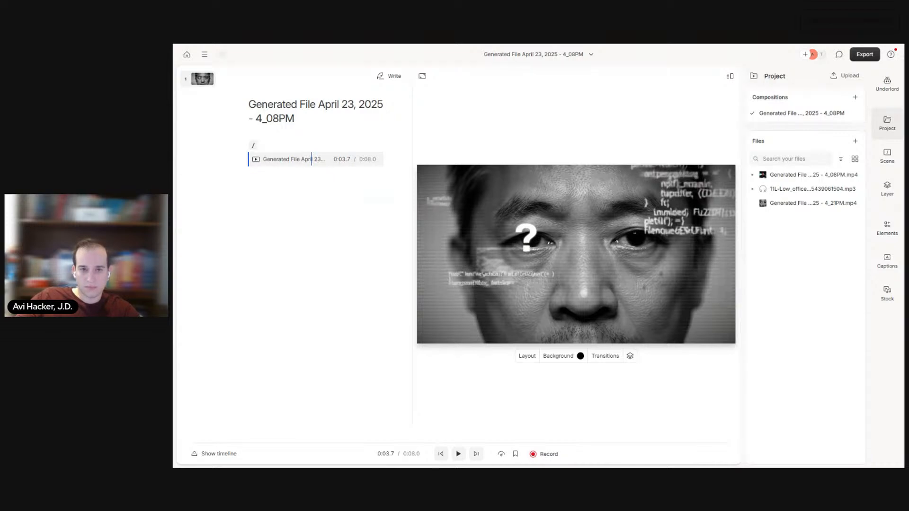
# Step: Copy ChatGPT's Scene 1 Curiosity music bed prompt into ElevenLabs Sound Effects, replacing the HVAC hum prompt, and generate the sound
pyautogui.hotkey('ctrl', 'Tab')
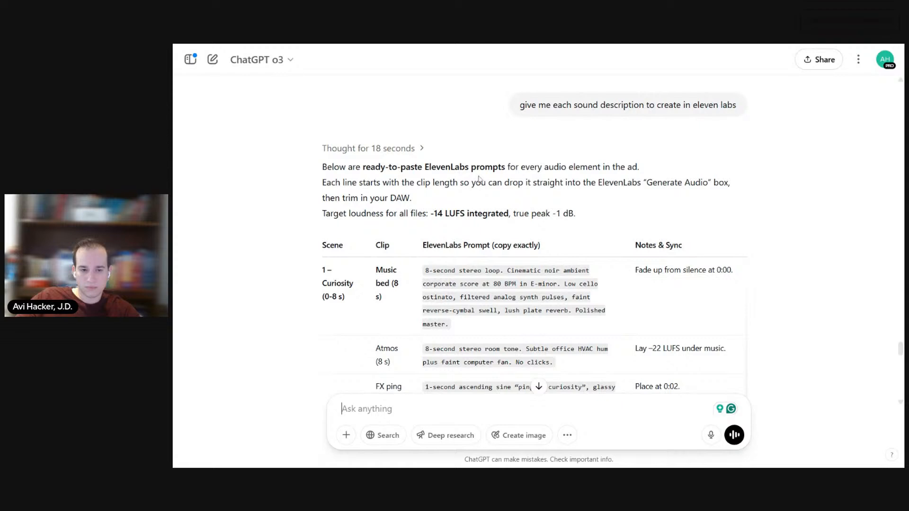
pyautogui.scroll(-2, 477, 179)
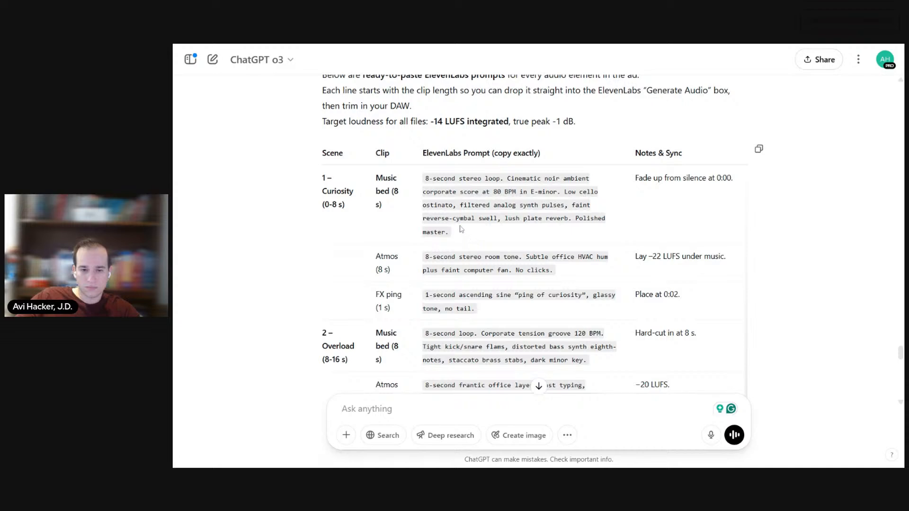
pyautogui.moveTo(472, 238); pyautogui.dragTo(421, 180)
pyautogui.hotkey('ctrl', 'c')
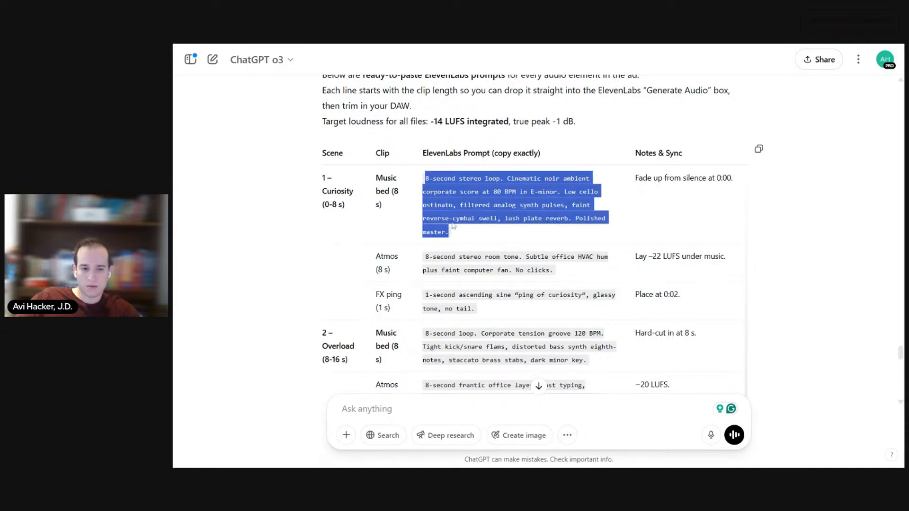
pyautogui.hotkey('alt', 'Tab')
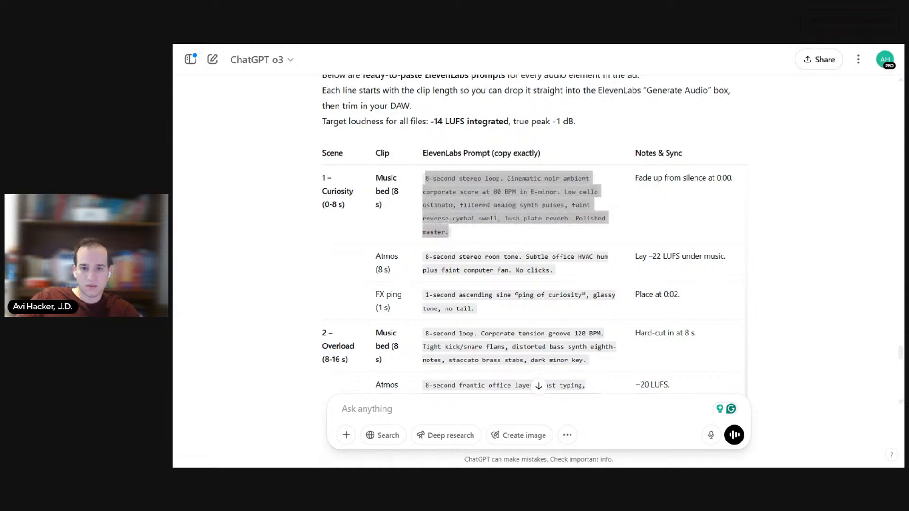
pyautogui.hotkey('ctrl', 'Tab')
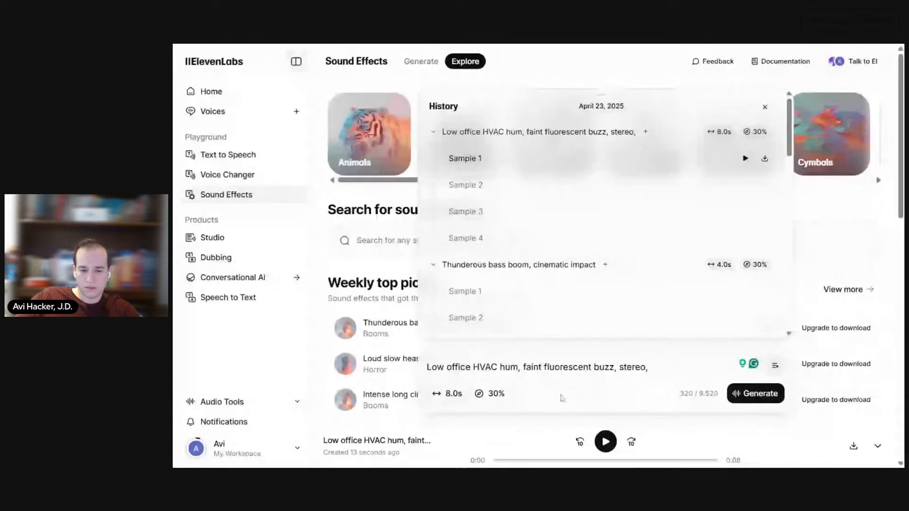
pyautogui.hotkey('ctrl', 'a')
pyautogui.hotkey('ctrl', 'v')
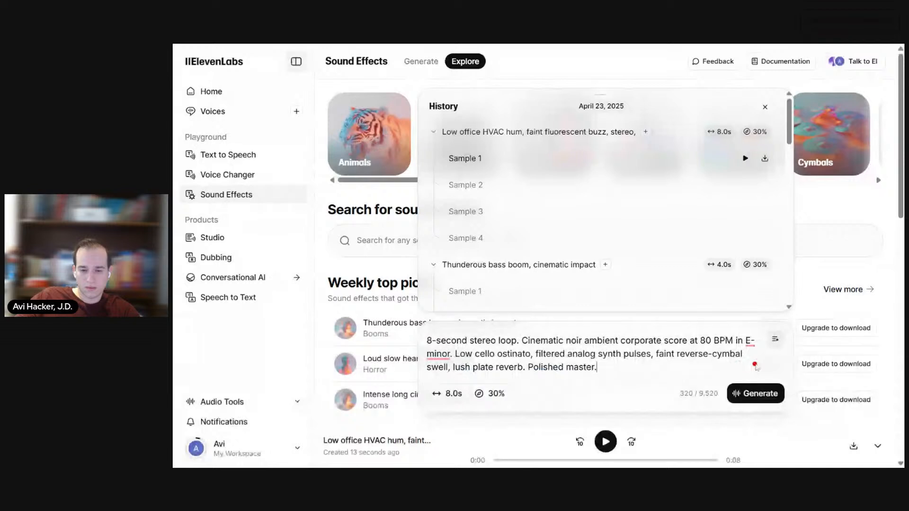
pyautogui.click(757, 399)
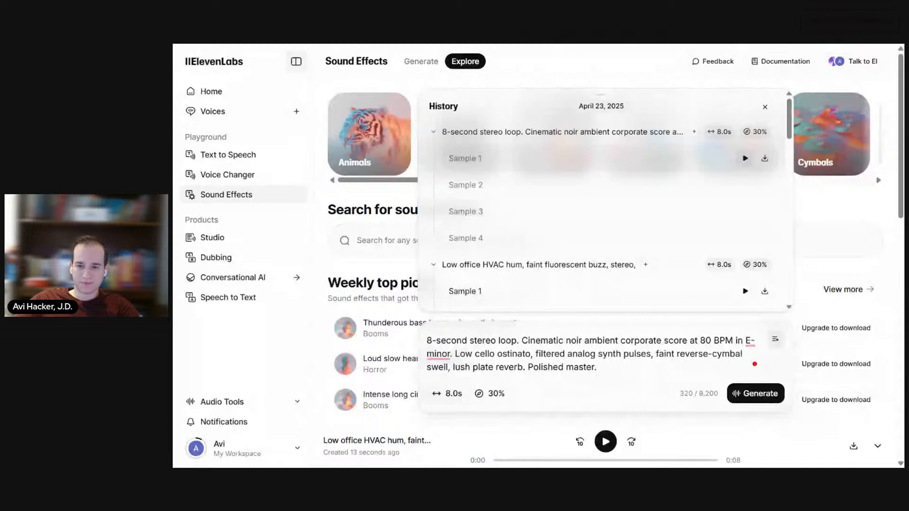
# Step: Listen to and compare the four generated samples of the 8-second cinematic noir stereo loop
pyautogui.click(745, 159)
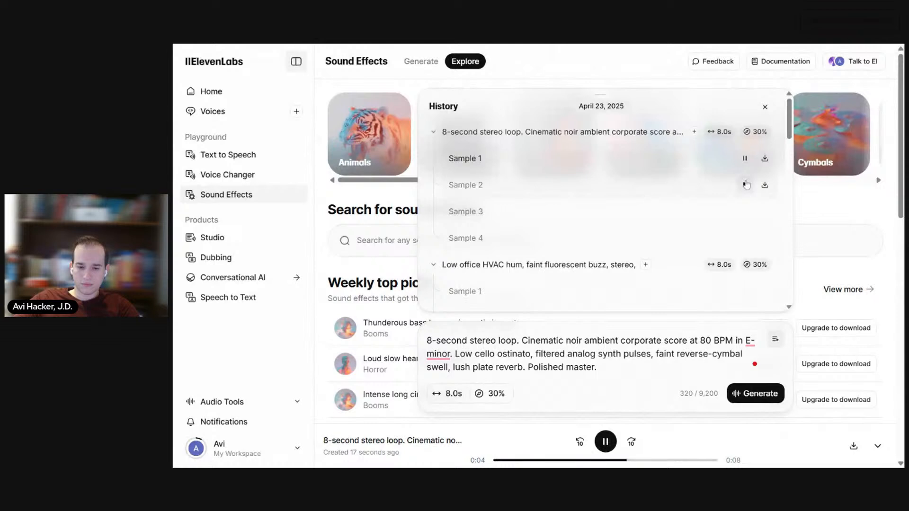
pyautogui.click(745, 185)
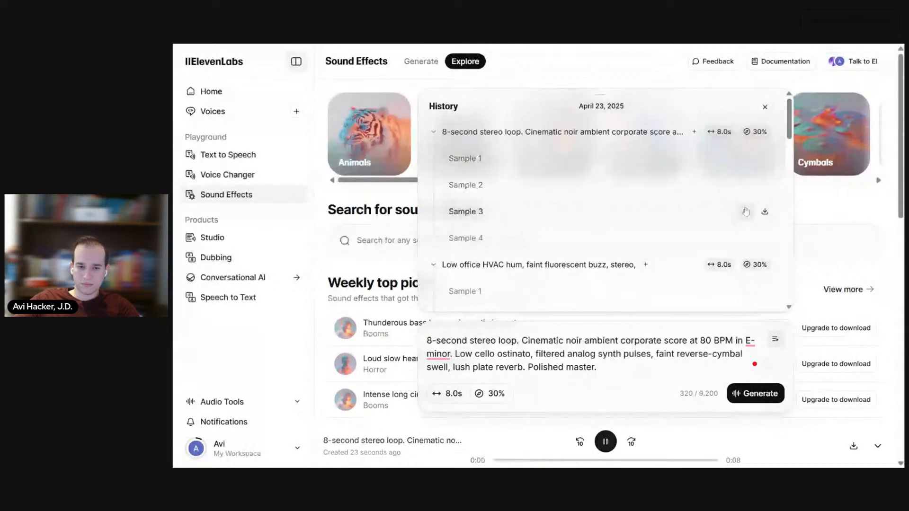
pyautogui.click(746, 212)
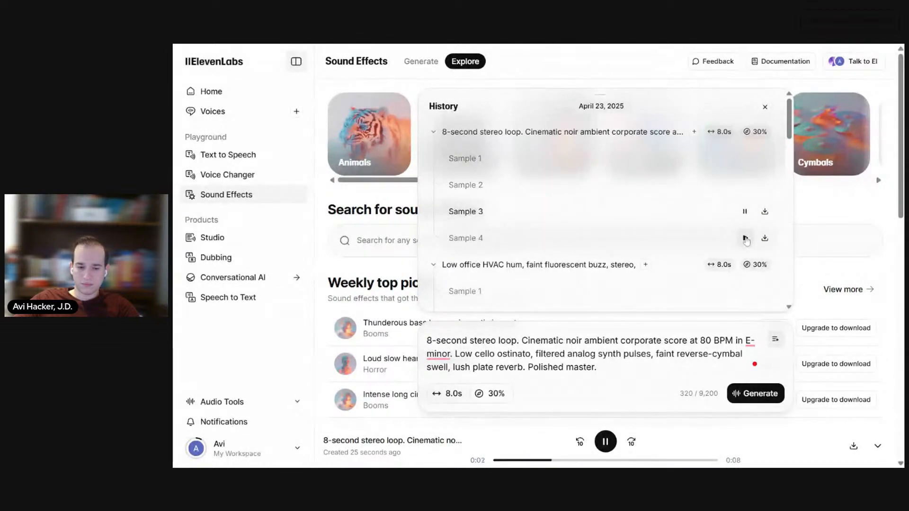
pyautogui.click(746, 239)
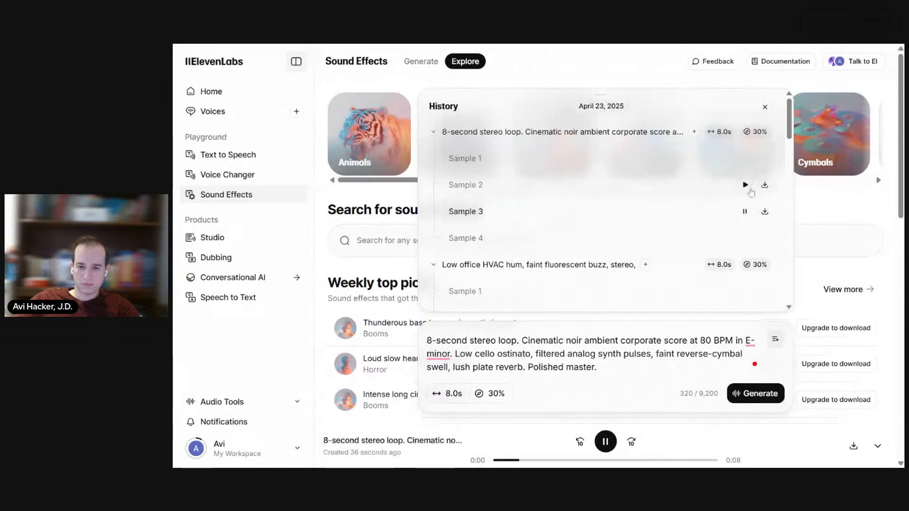
pyautogui.click(745, 184)
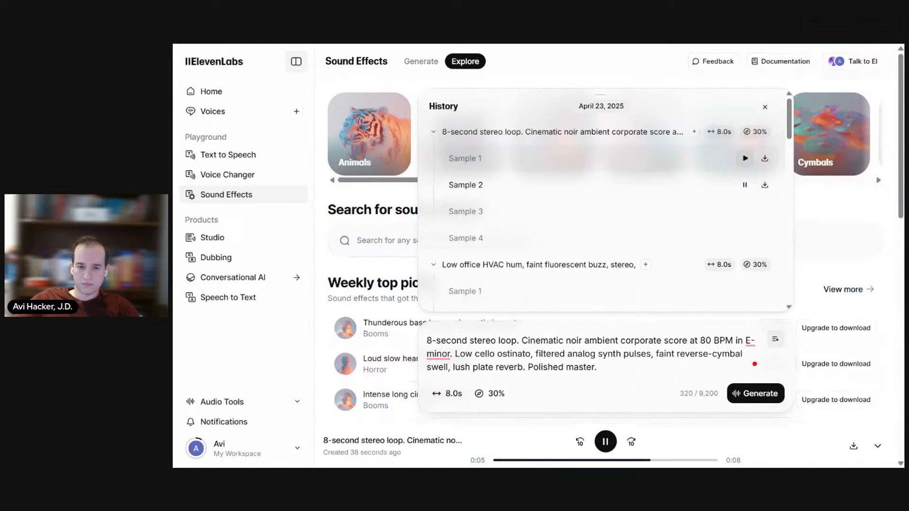
pyautogui.click(745, 159)
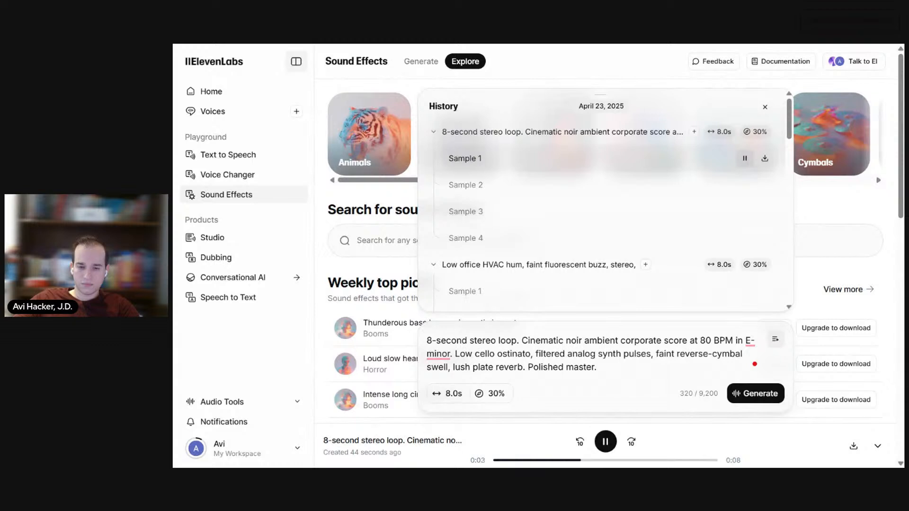
pyautogui.click(746, 184)
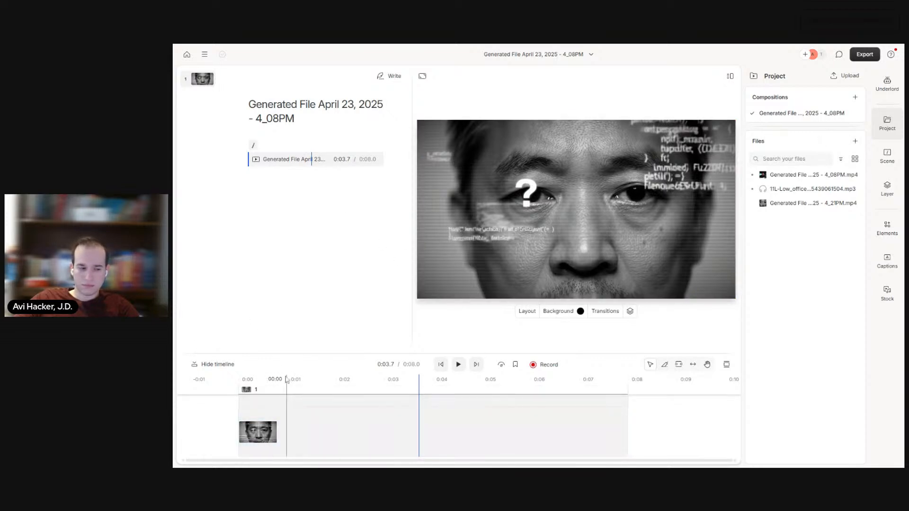
# Step: Switch to Descript and upload 11L-8-second_stereo_loop-1745439814803.mp3 as a new audio layer spanning the whole question-mark clip
pyautogui.click(855, 141)
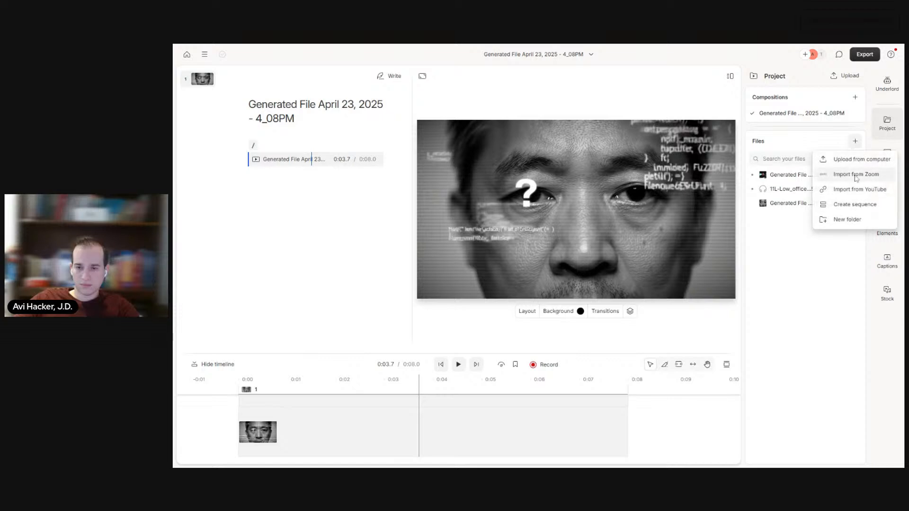
pyautogui.click(855, 162)
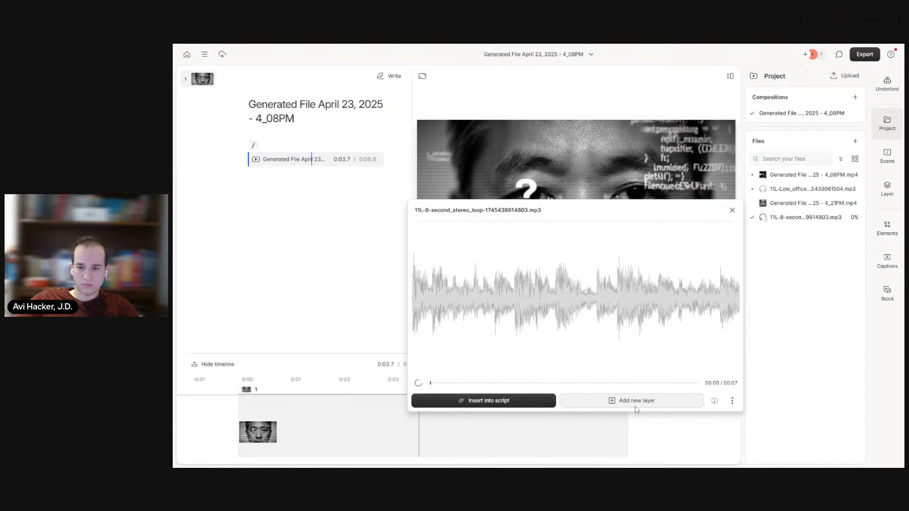
pyautogui.click(636, 403)
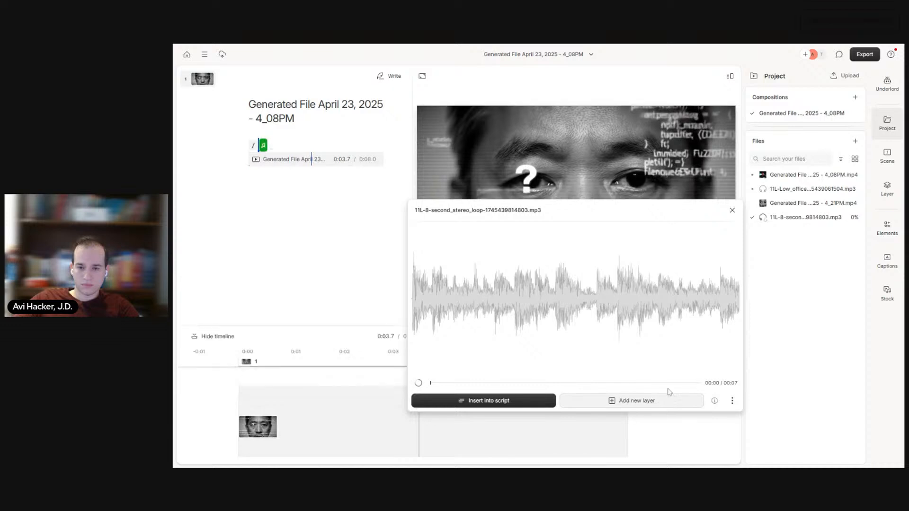
pyautogui.click(732, 210)
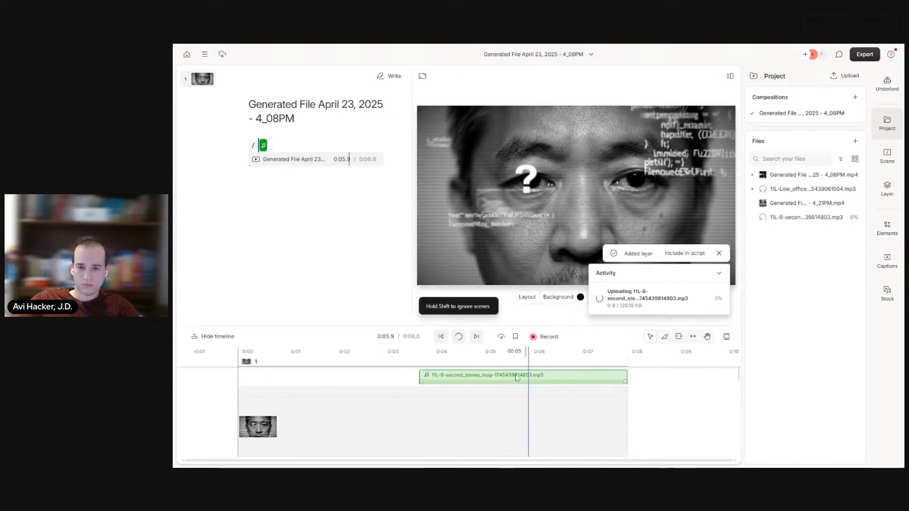
pyautogui.moveTo(531, 379); pyautogui.dragTo(350, 378)
pyautogui.moveTo(444, 378); pyautogui.dragTo(686, 379)
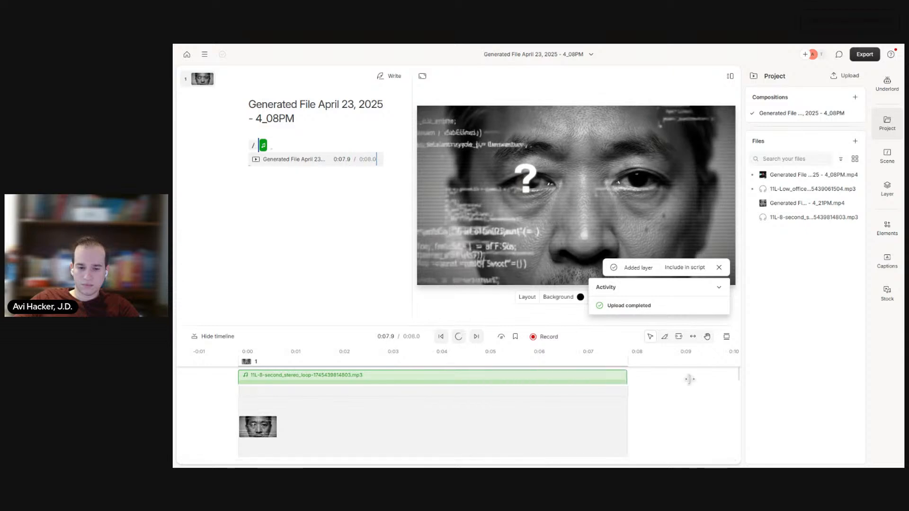
# Step: Play the question-mark clip with its music from the start and enlarge the timeline to show the audio waveform
pyautogui.click(444, 339)
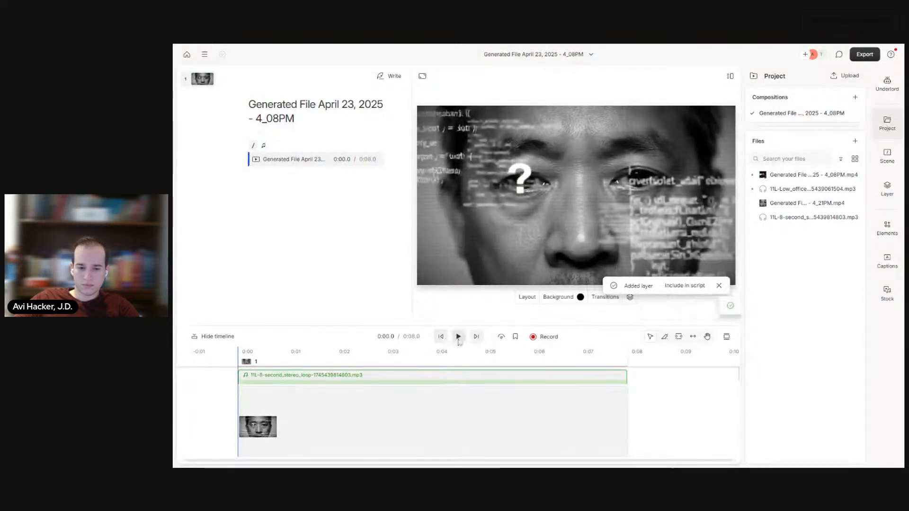
pyautogui.click(459, 338)
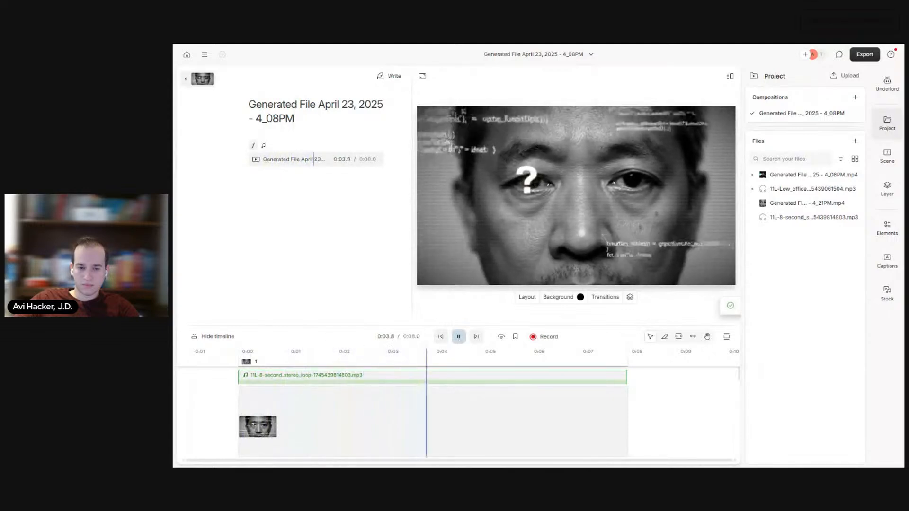
pyautogui.moveTo(462, 325); pyautogui.dragTo(462, 281)
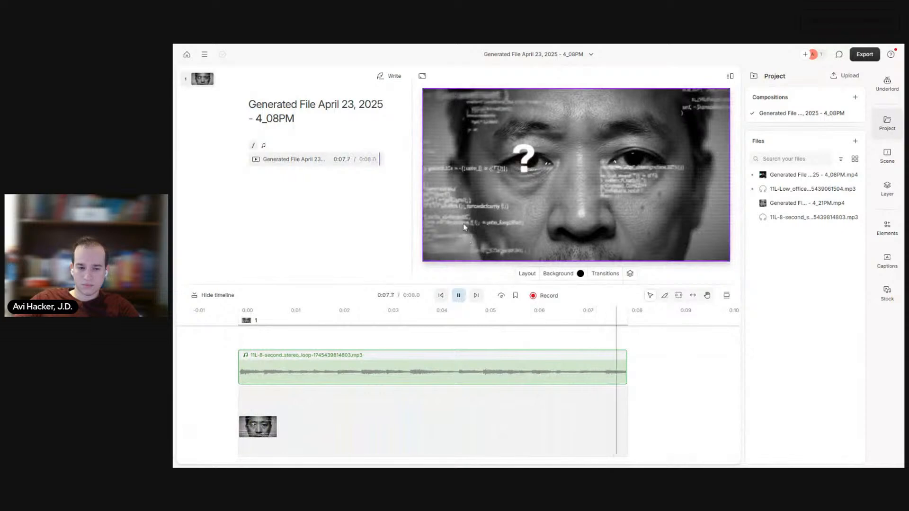
pyautogui.click(445, 296)
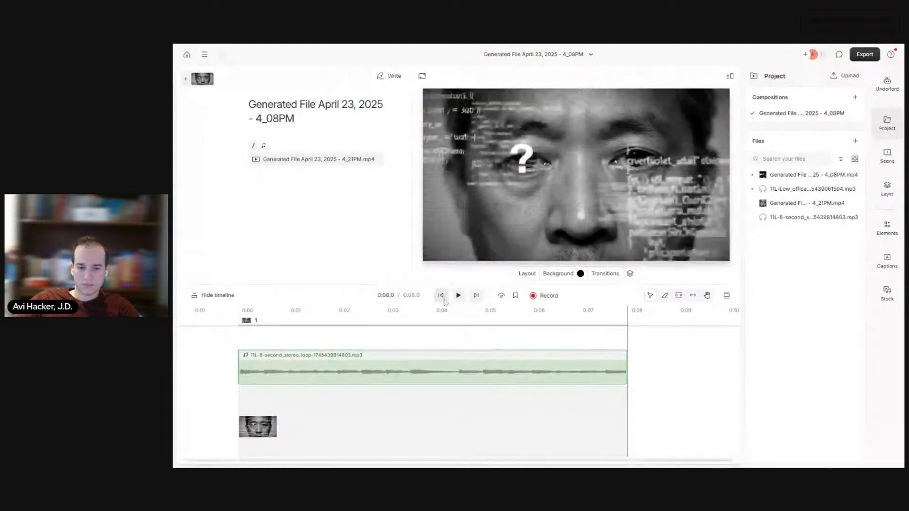
# Step: Copy ChatGPT's Scene 1 Atmos room tone prompt into ElevenLabs Sound Effects, replacing the music bed prompt, and generate the 8-second sound
pyautogui.click(459, 296)
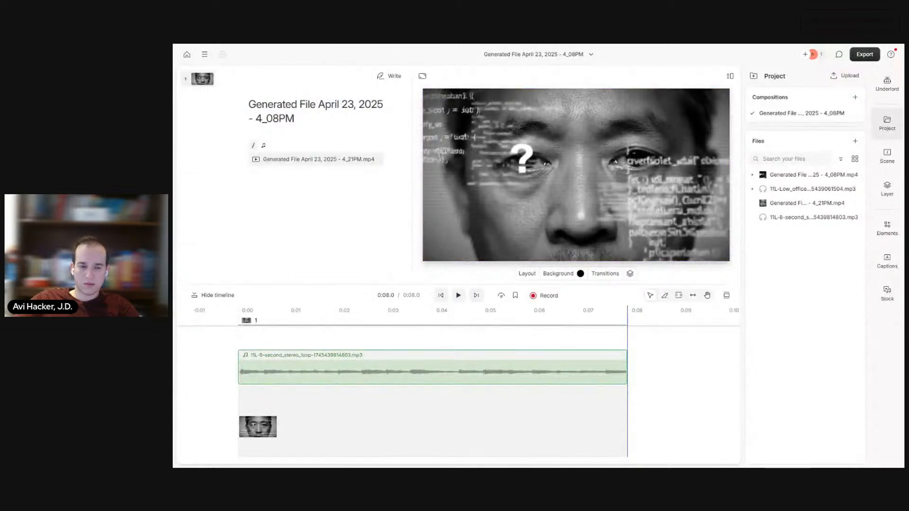
pyautogui.hotkey('ctrl', 'Tab')
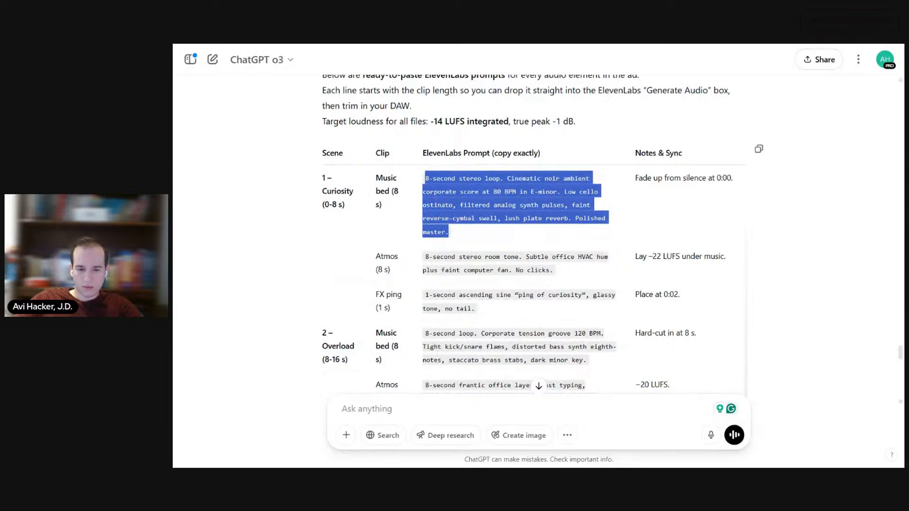
pyautogui.moveTo(578, 273); pyautogui.dragTo(420, 258)
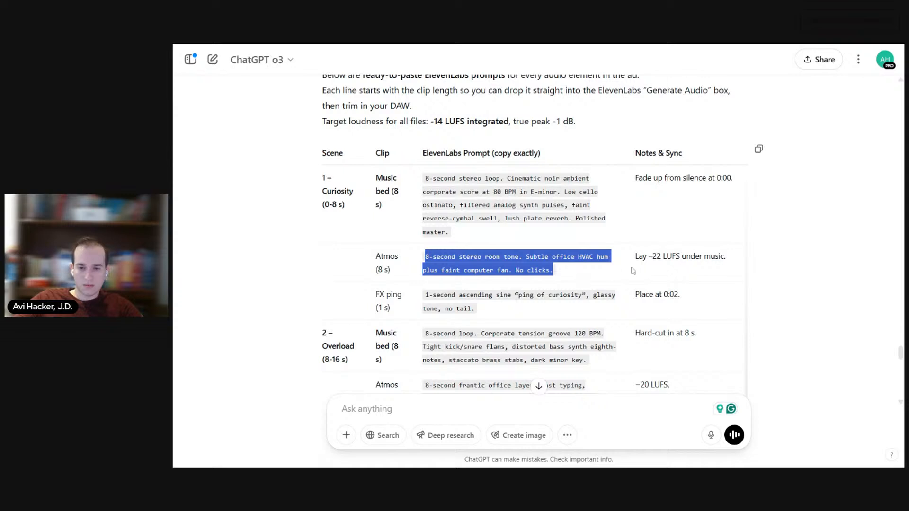
pyautogui.click(453, 47)
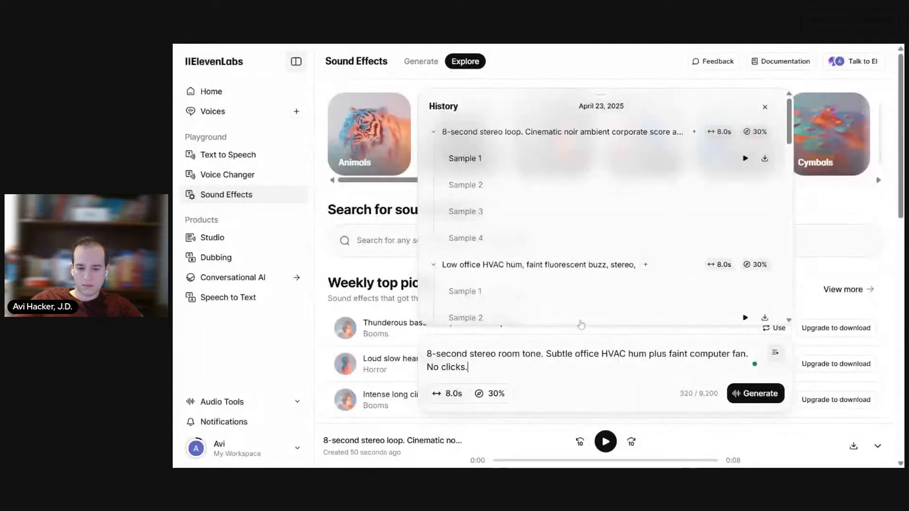
pyautogui.click(756, 393)
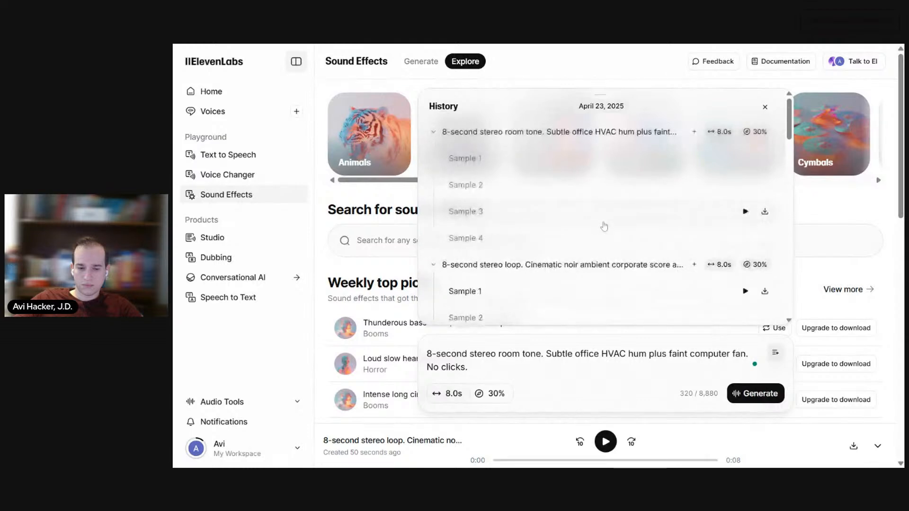
# Step: Listen to and compare the four generated samples of the 8-second stereo room tone, replaying Sample 3
pyautogui.click(751, 160)
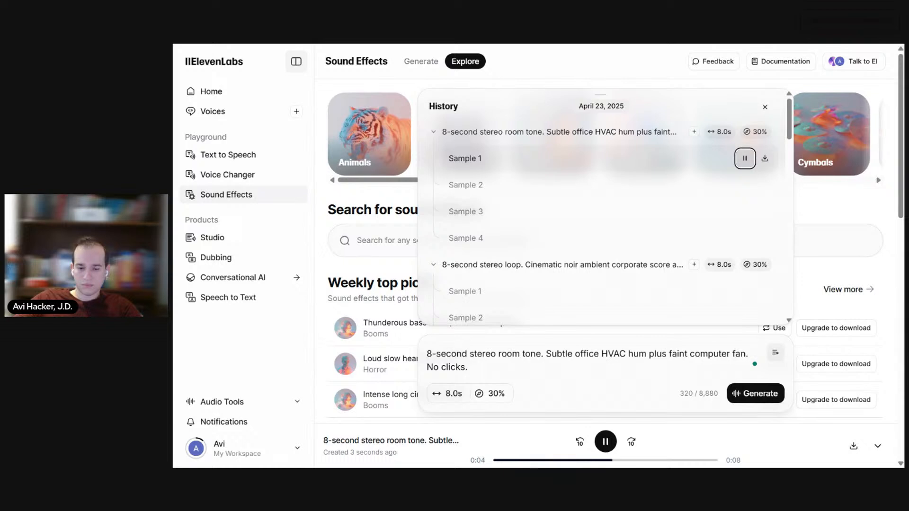
pyautogui.click(746, 185)
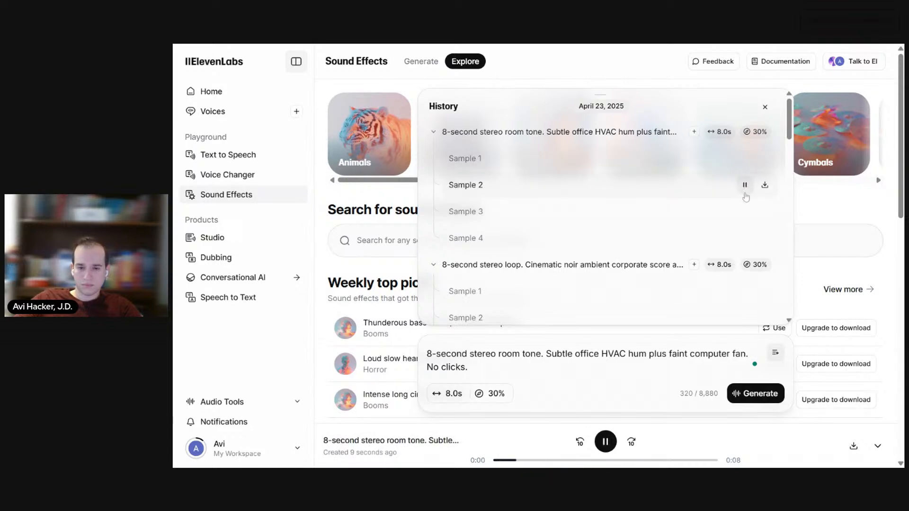
pyautogui.click(745, 211)
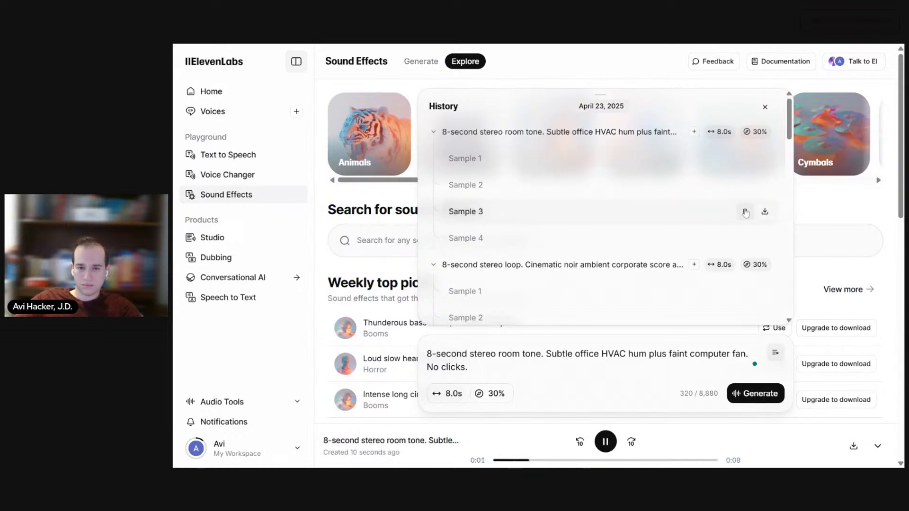
pyautogui.click(745, 238)
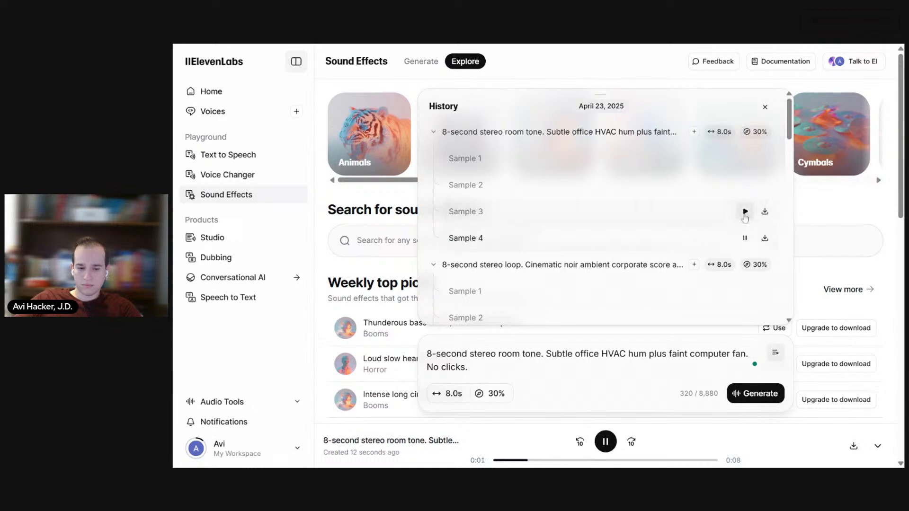
pyautogui.click(745, 212)
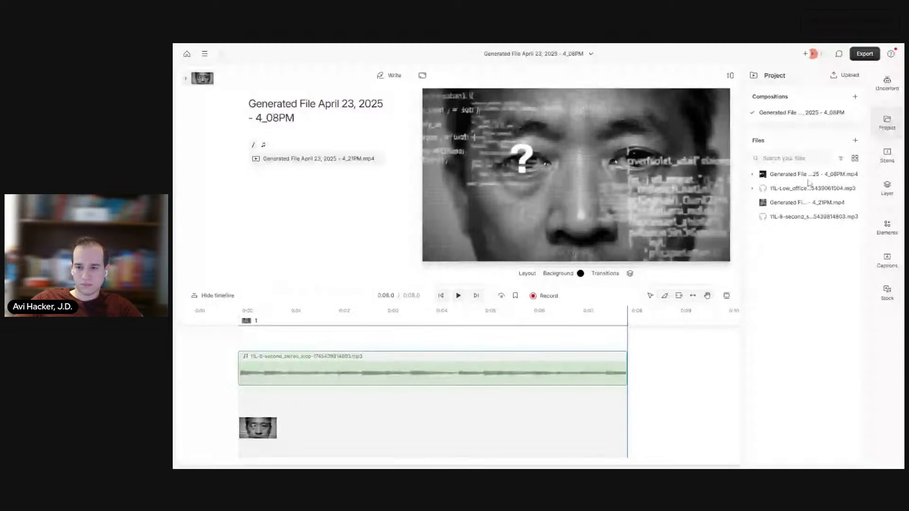
# Step: In Descript, upload 11L-8-second_stereo_room-1745439915452.mp3 and add it as a second audio layer over the question-mark clip
pyautogui.click(854, 142)
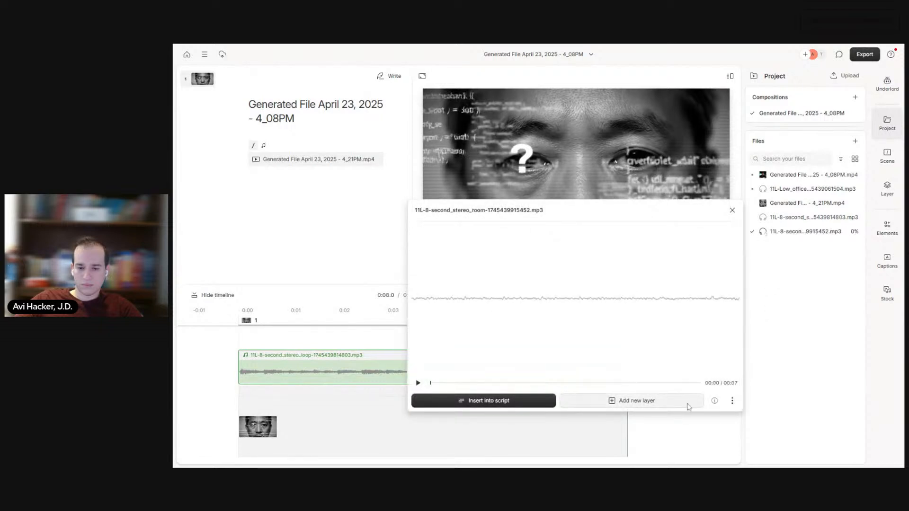
pyautogui.click(731, 212)
pyautogui.moveTo(805, 232); pyautogui.dragTo(593, 193)
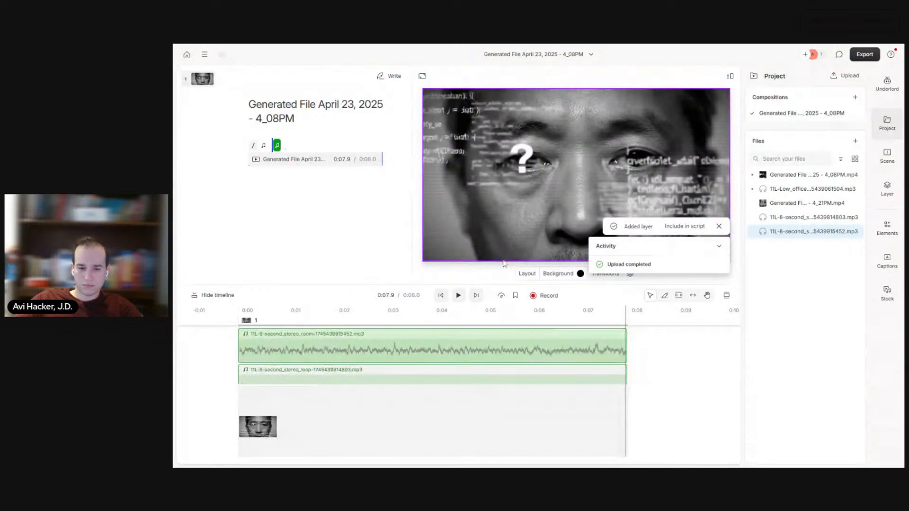
# Step: Play the clip from the start with both audio layers and enlarge the timeline to show their waveforms
pyautogui.click(442, 296)
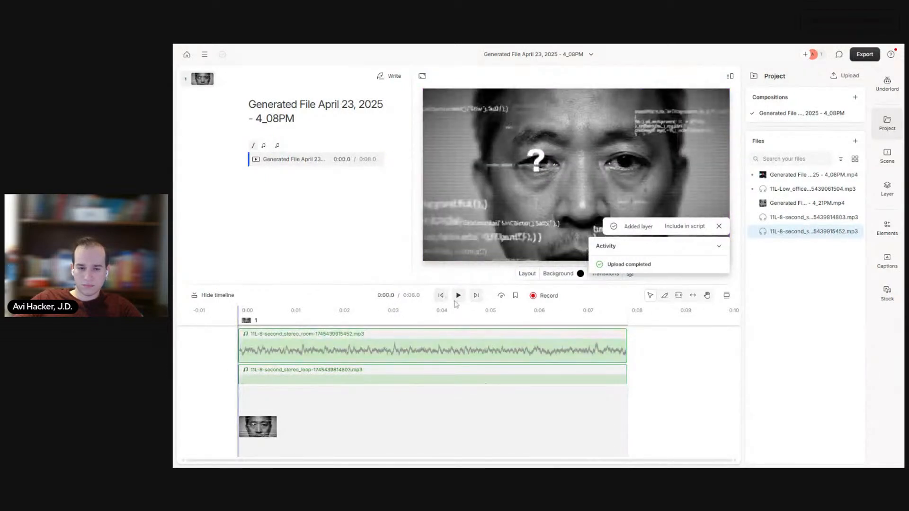
pyautogui.click(458, 296)
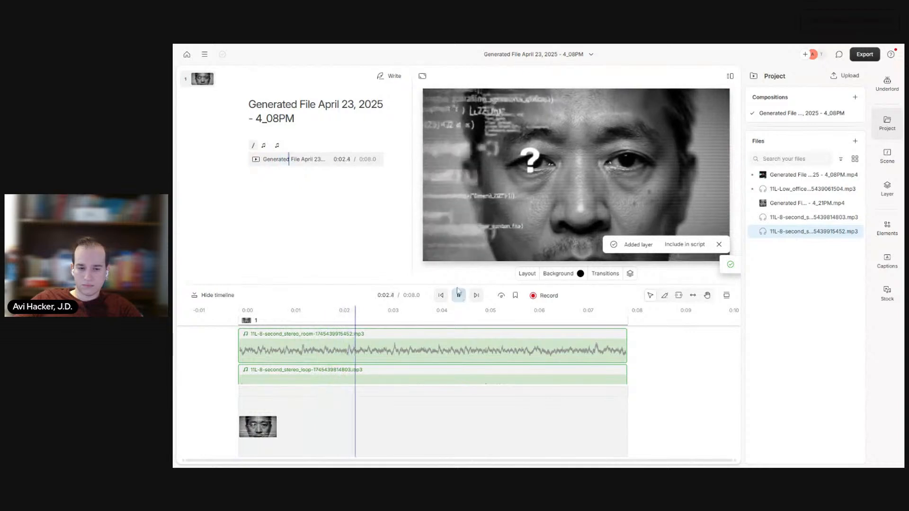
pyautogui.moveTo(459, 283); pyautogui.dragTo(459, 242)
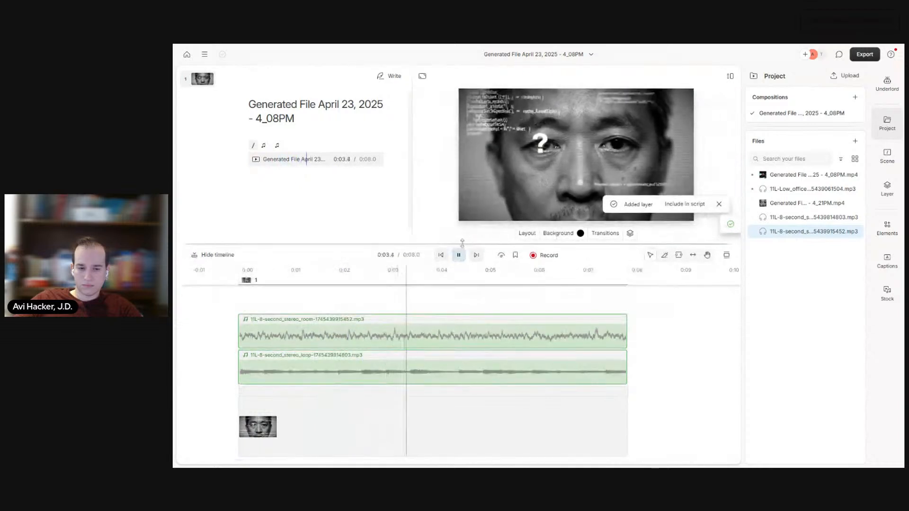
# Step: Lower the room tone layer's volume to 30% and replay the clip to check the balance
pyautogui.click(405, 337)
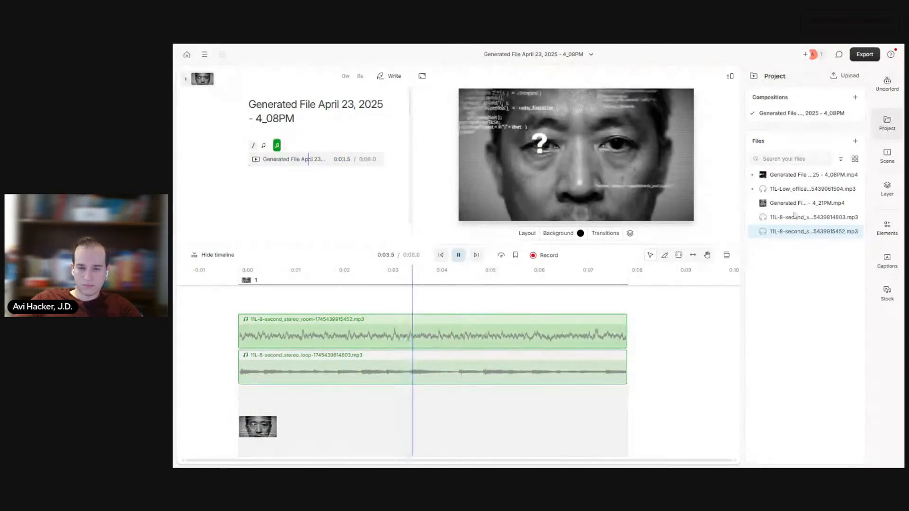
pyautogui.click(892, 195)
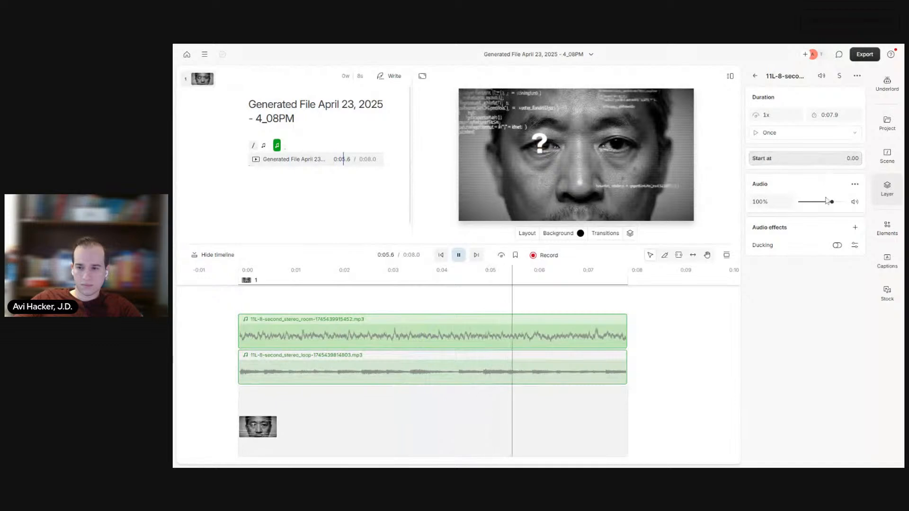
pyautogui.moveTo(833, 207); pyautogui.dragTo(810, 203)
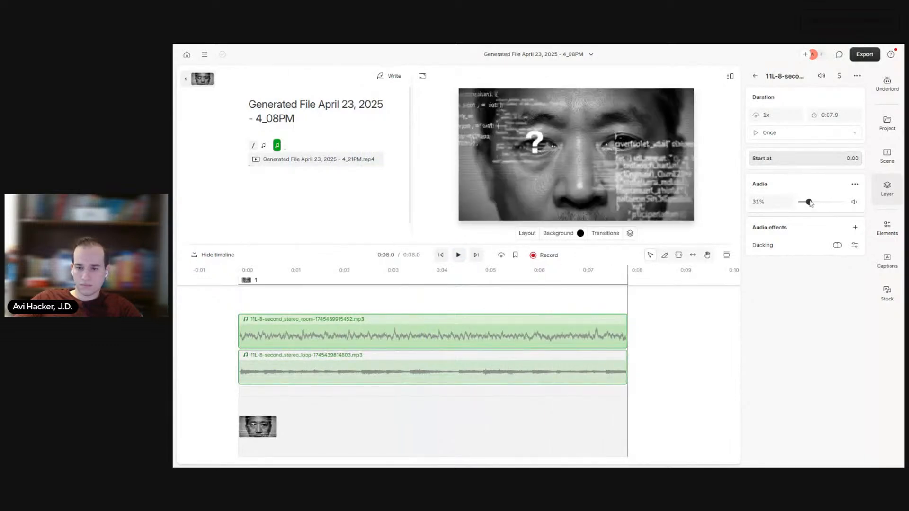
pyautogui.click(440, 255)
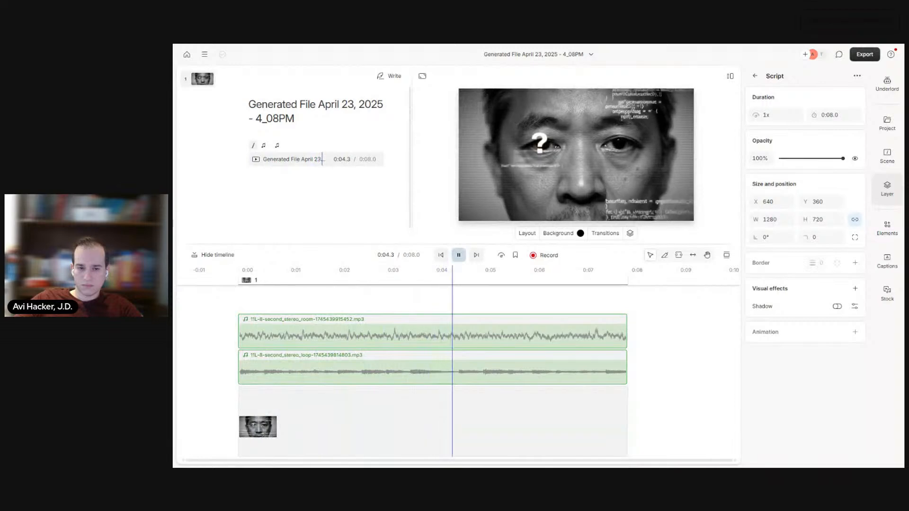
pyautogui.click(440, 255)
# Step: Set the room tone layer's volume to 18% and play the clip again from the start
pyautogui.click(366, 358)
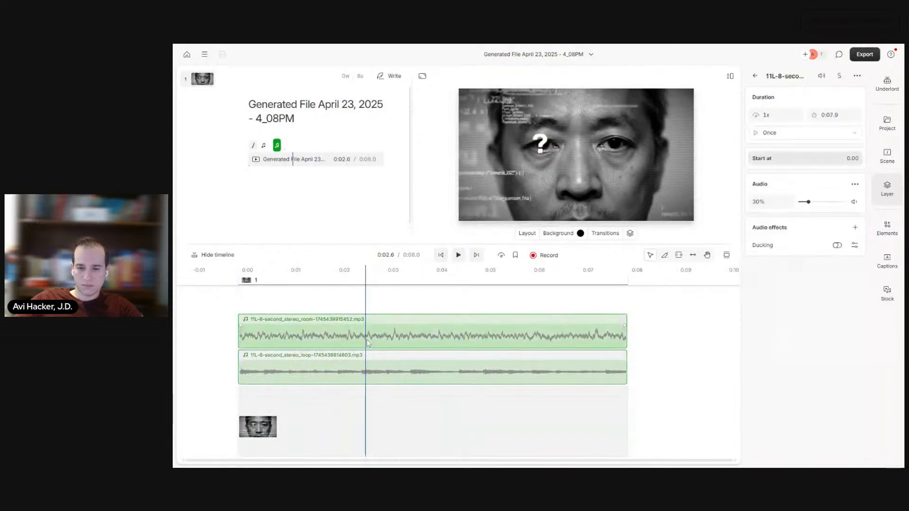
pyautogui.moveTo(808, 205); pyautogui.dragTo(806, 203)
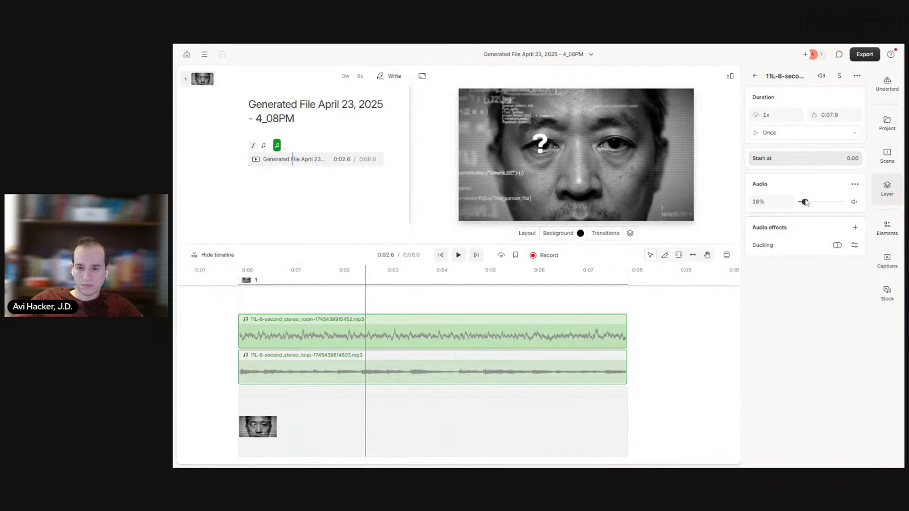
pyautogui.click(440, 255)
pyautogui.click(458, 256)
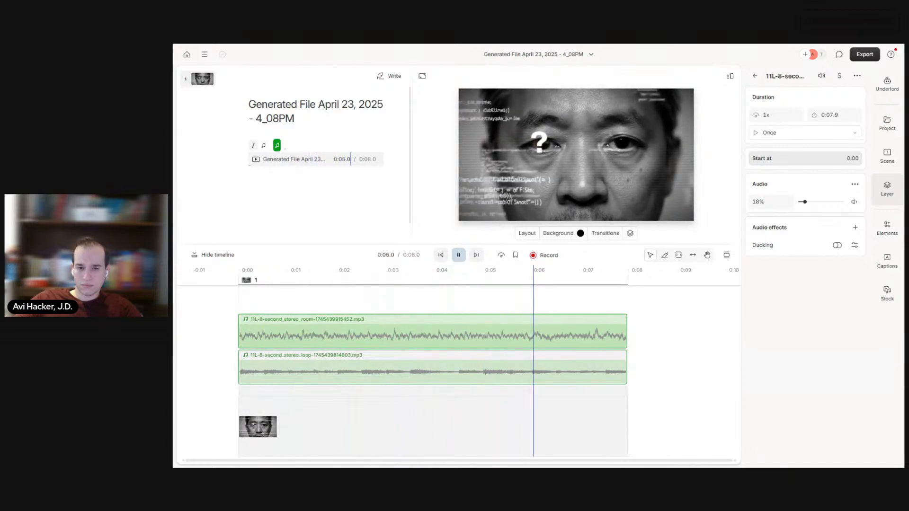
pyautogui.press('space')
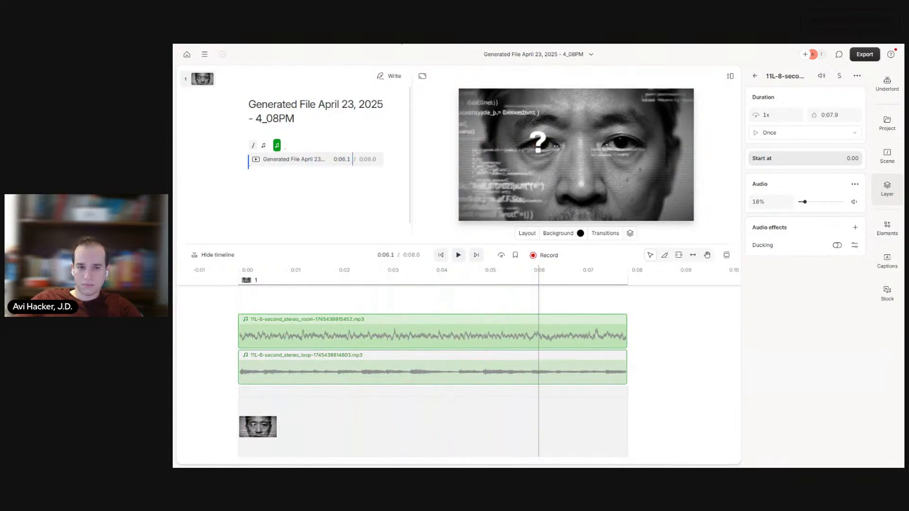
# Step: Copy ChatGPT's Scene 1 FX ping prompt into ElevenLabs Sound Effects, set the duration to 1.0 s, and generate the sound
pyautogui.click(402, 44)
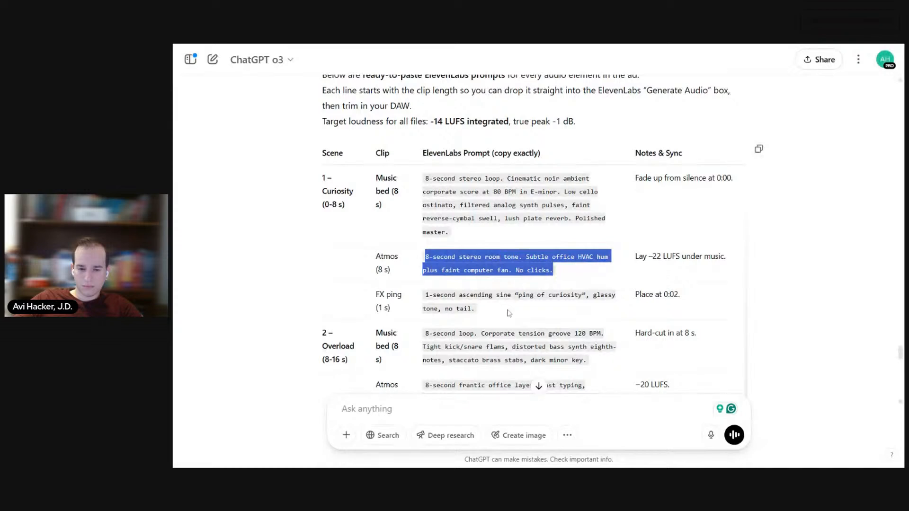
pyautogui.moveTo(501, 310); pyautogui.dragTo(410, 300)
pyautogui.hotkey('ctrl', 'c')
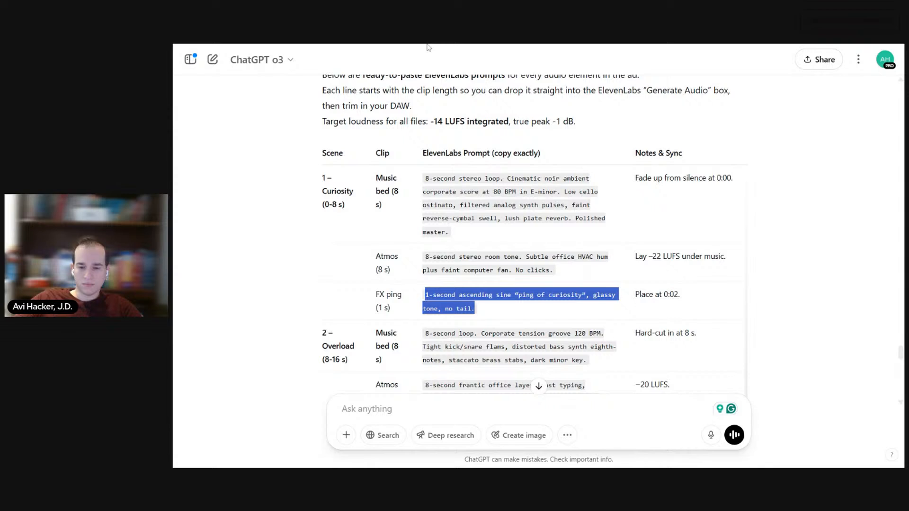
pyautogui.hotkey('alt', 'Tab')
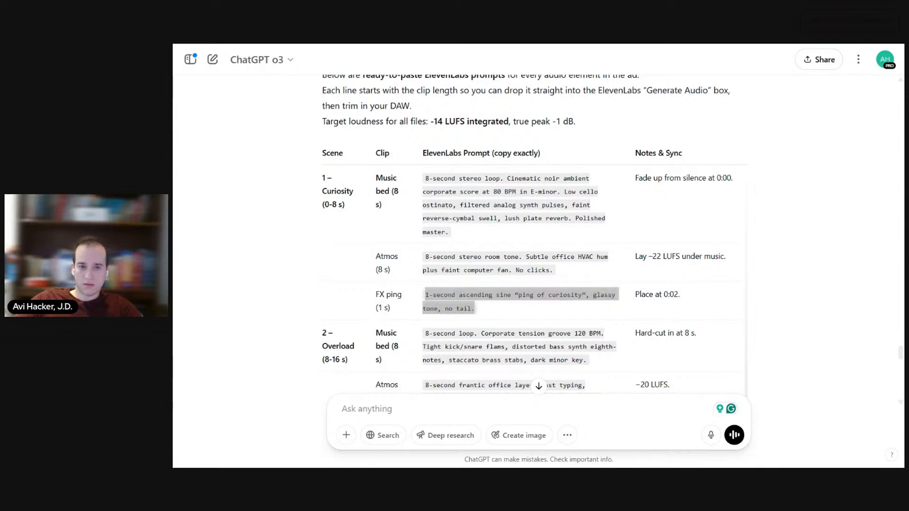
pyautogui.hotkey('ctrl', 'Tab')
pyautogui.hotkey('ctrl', 'v')
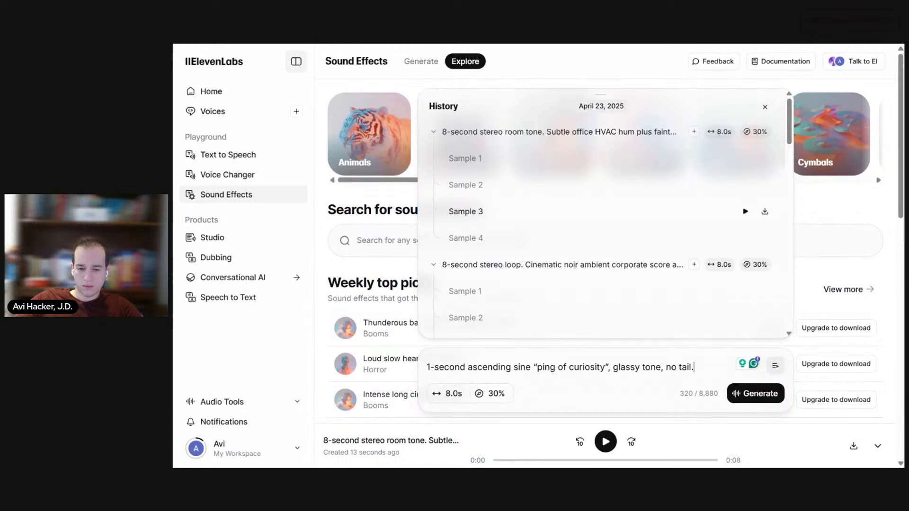
pyautogui.click(455, 395)
pyautogui.moveTo(428, 368); pyautogui.dragTo(374, 370)
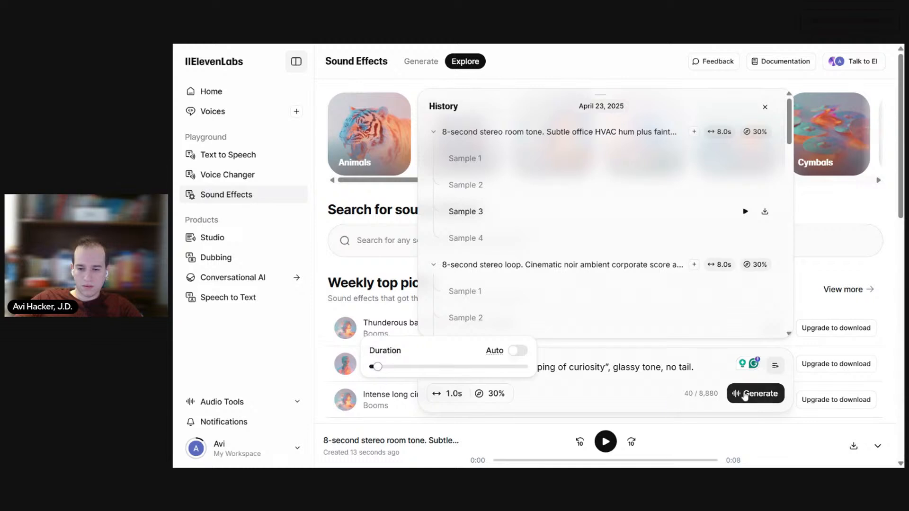
pyautogui.click(752, 394)
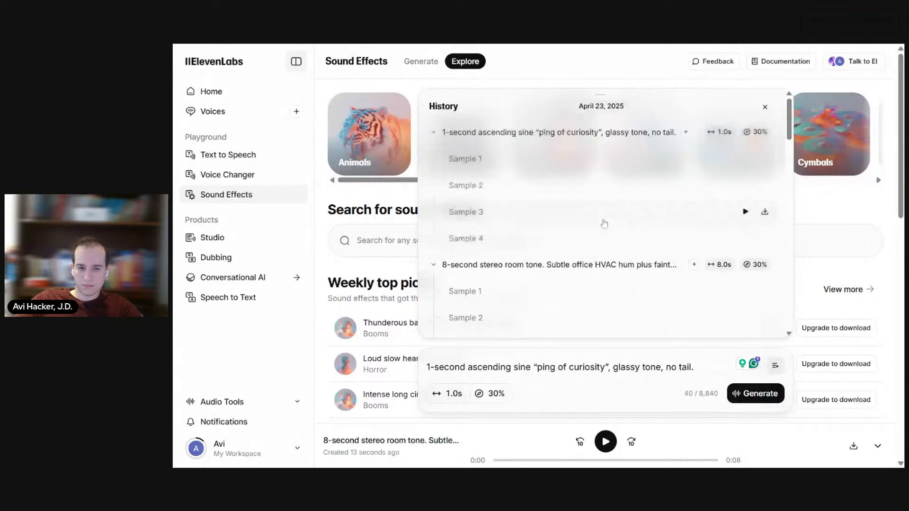
# Step: Listen to the four generated "ping of curiosity" samples and replay Samples 1 and 2 to compare them
pyautogui.click(745, 159)
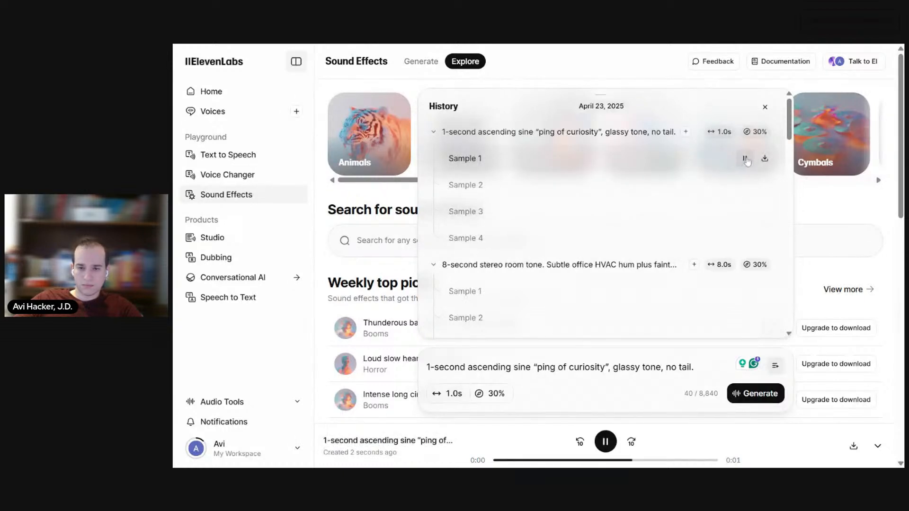
pyautogui.click(746, 185)
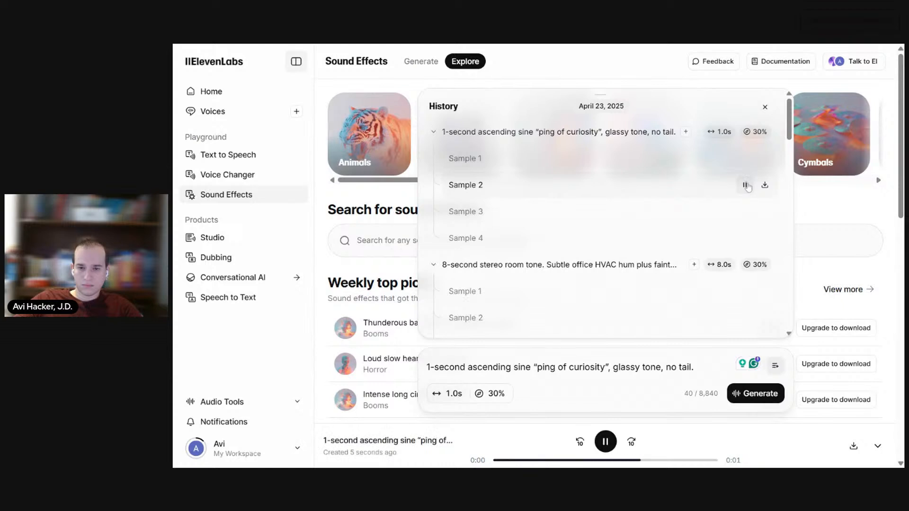
pyautogui.click(746, 211)
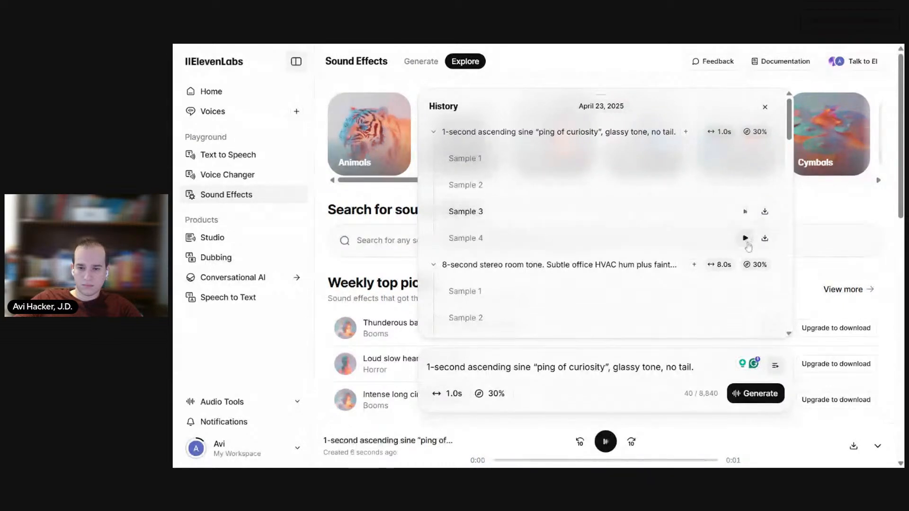
pyautogui.click(744, 238)
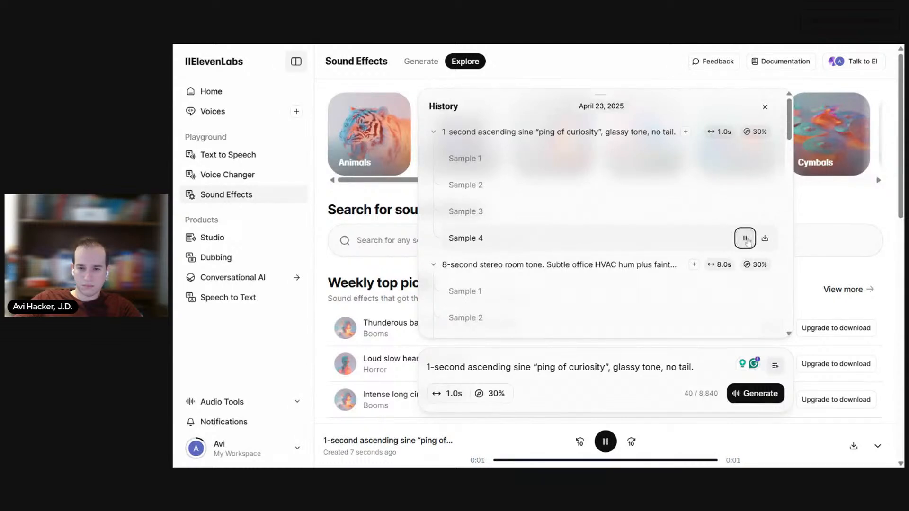
pyautogui.click(744, 159)
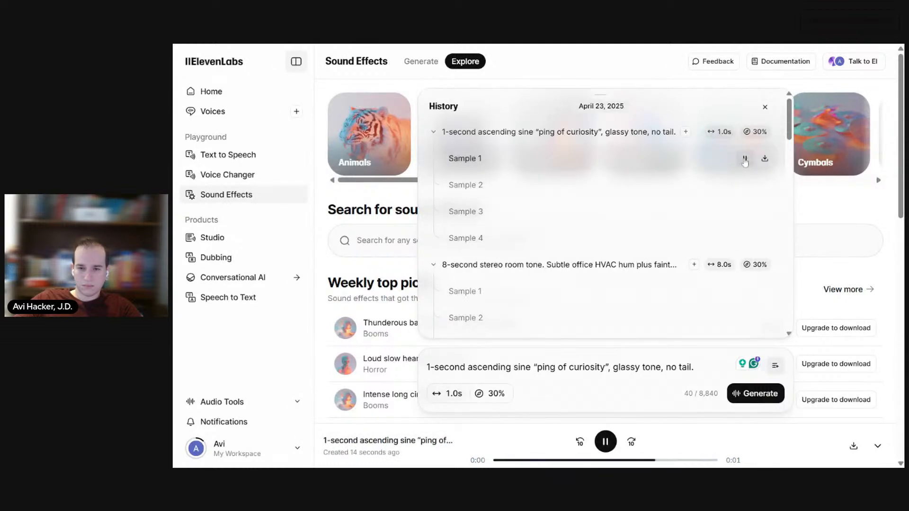
pyautogui.click(745, 187)
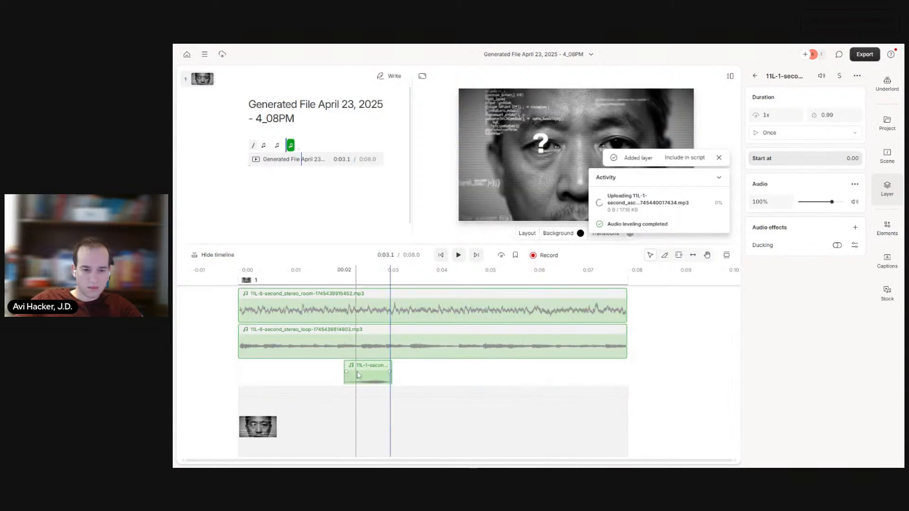
# Step: Play the composition from the start to hear the one-second ping against the other audio layers, stopping near the end
pyautogui.click(441, 256)
pyautogui.click(458, 255)
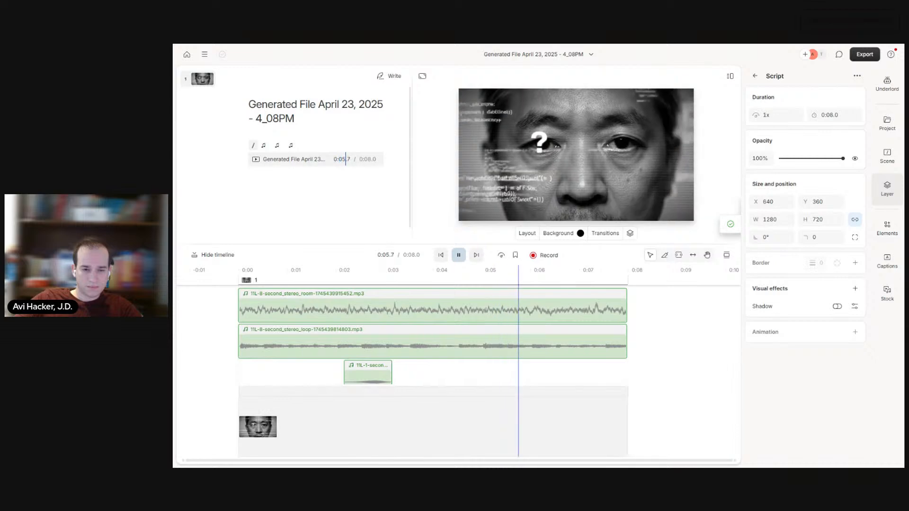
pyautogui.click(460, 258)
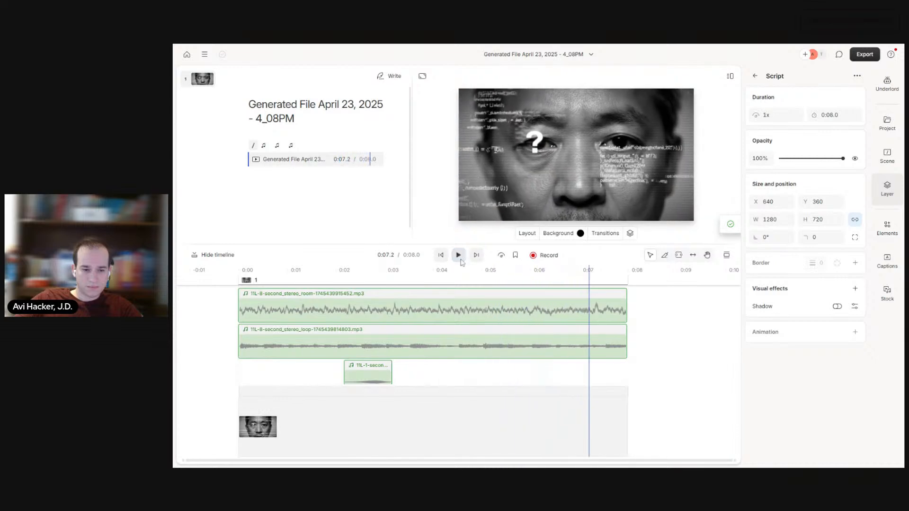
# Step: Duplicate the one-second ping layer so a second copy starts at about 5.5 s on the timeline
pyautogui.click(371, 382)
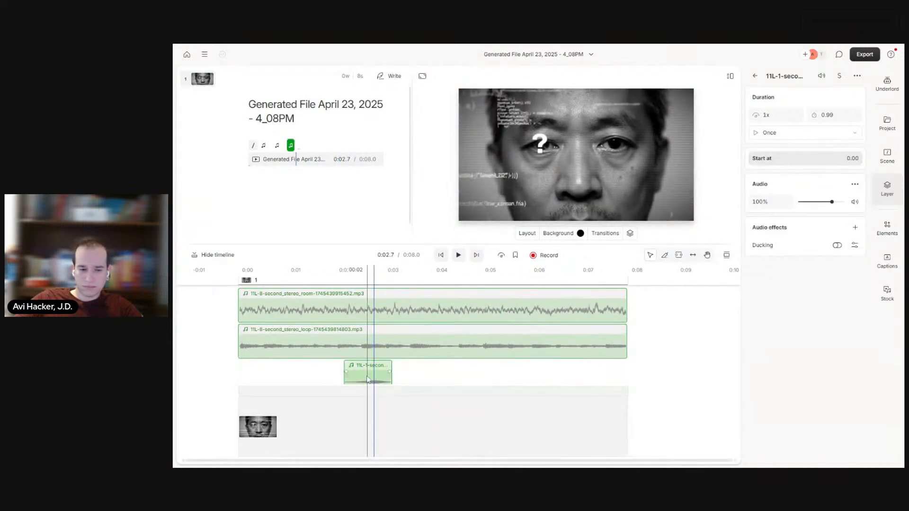
pyautogui.click(367, 379)
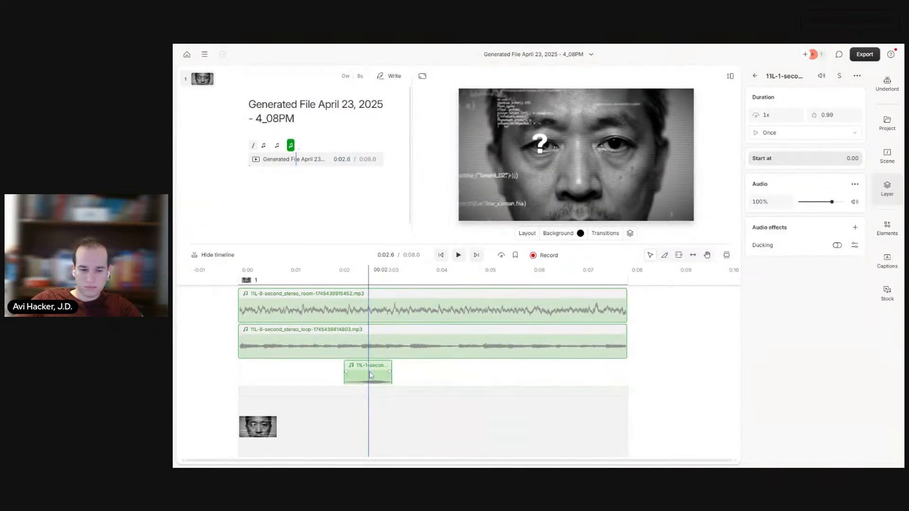
pyautogui.click(512, 374)
pyautogui.hotkey('ctrl', 'v')
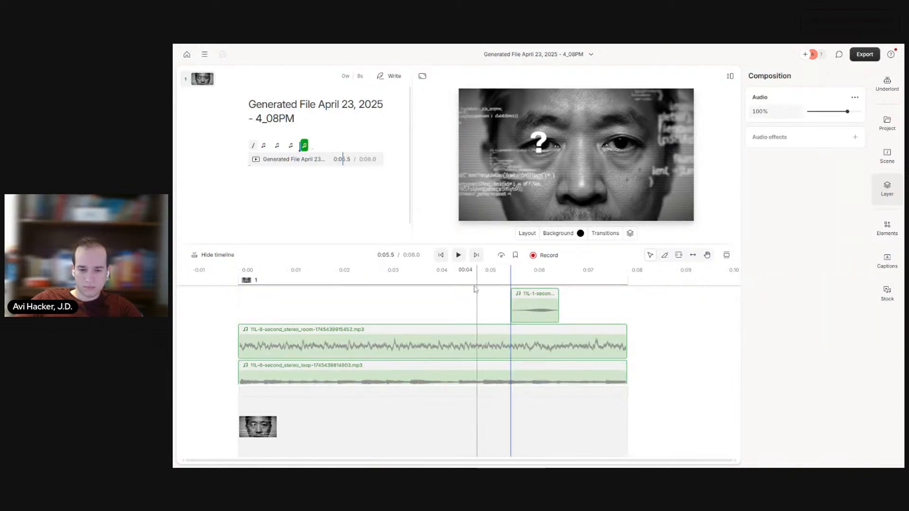
# Step: Replay the whole composition from the beginning to check both pings against the looped background layers
pyautogui.click(441, 256)
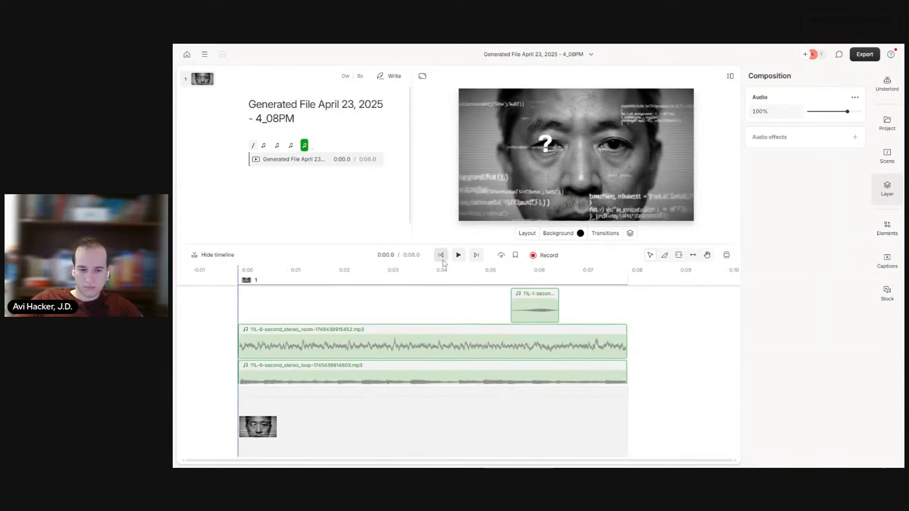
pyautogui.click(459, 255)
pyautogui.scroll(-1, 435, 358)
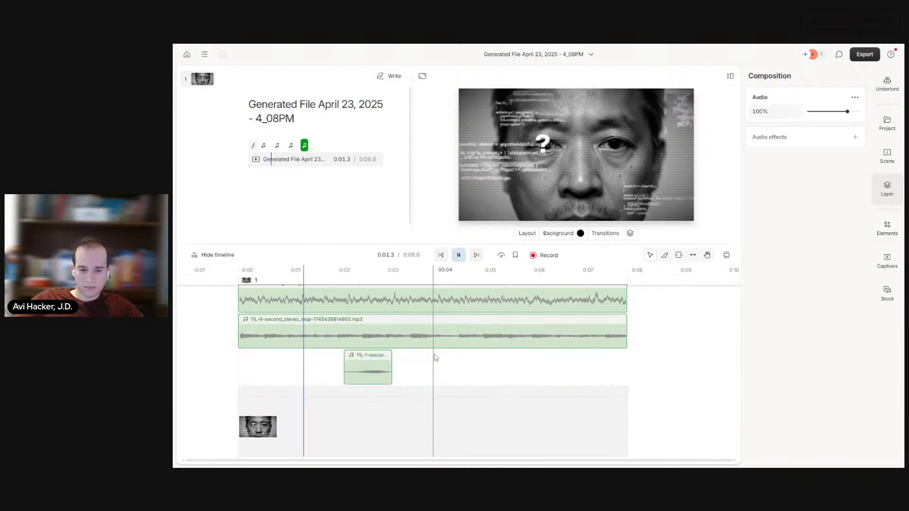
pyautogui.scroll(1, 436, 358)
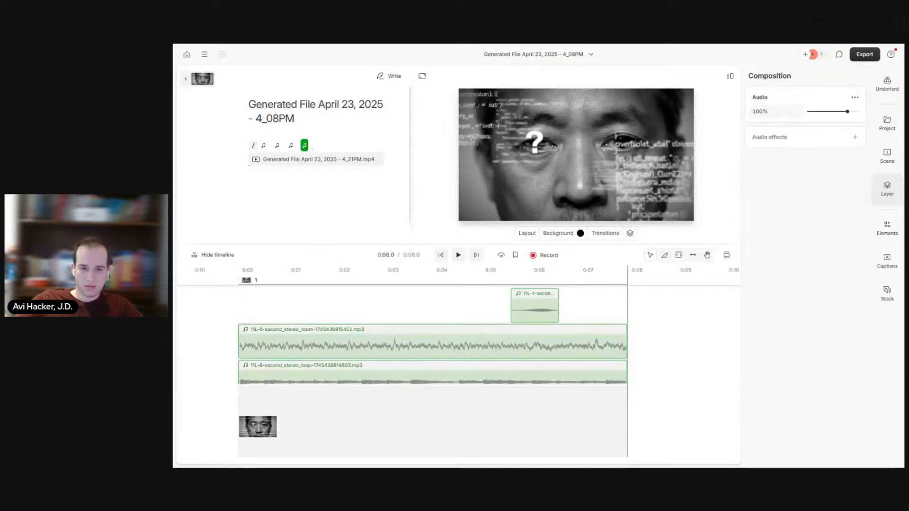
# Step: Switch to ChatGPT and copy the Block 2 (8-16 s) "Overload—Work mountain" Veo 2 prompt from the storyboard table
pyautogui.click(487, 40)
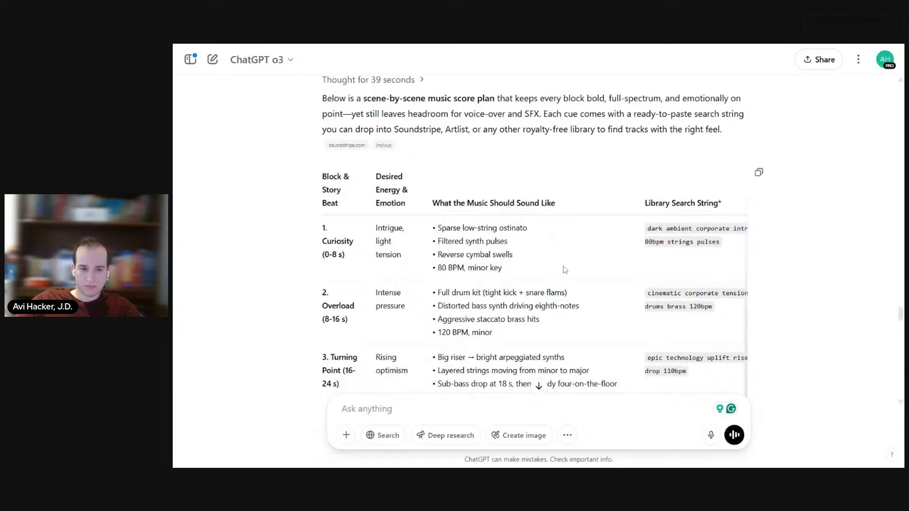
pyautogui.scroll(2, 444, 188)
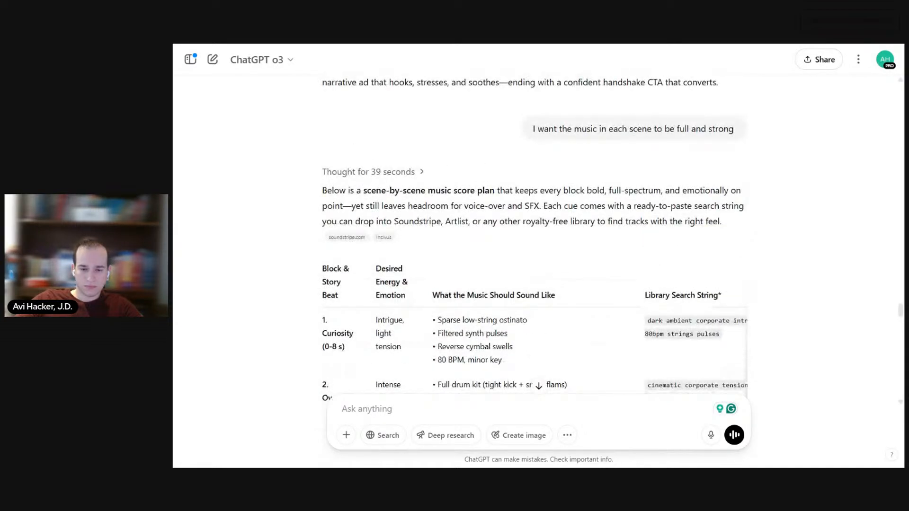
pyautogui.scroll(1, 534, 242)
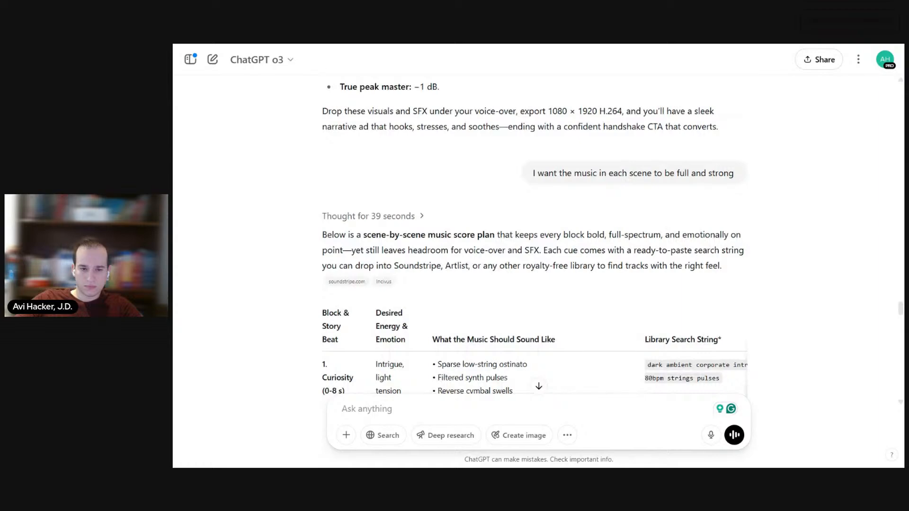
pyautogui.scroll(9, 493, 195)
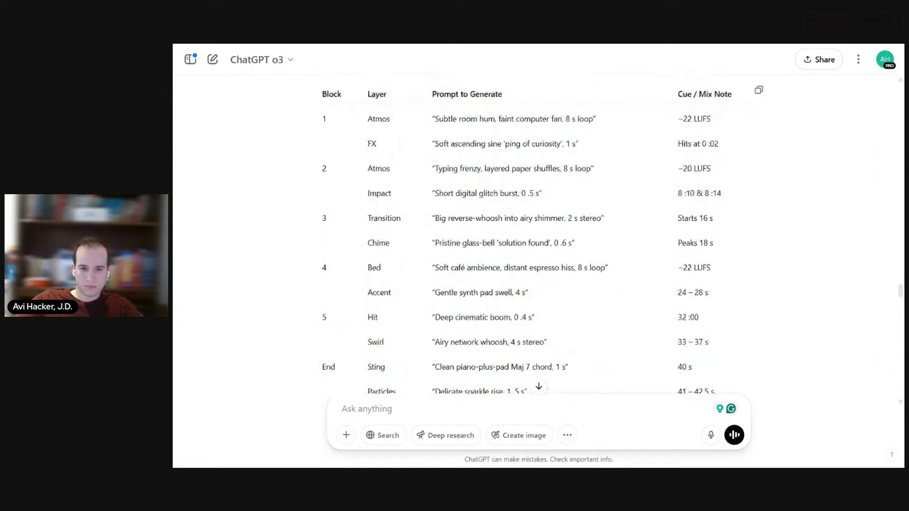
pyautogui.scroll(9, 492, 195)
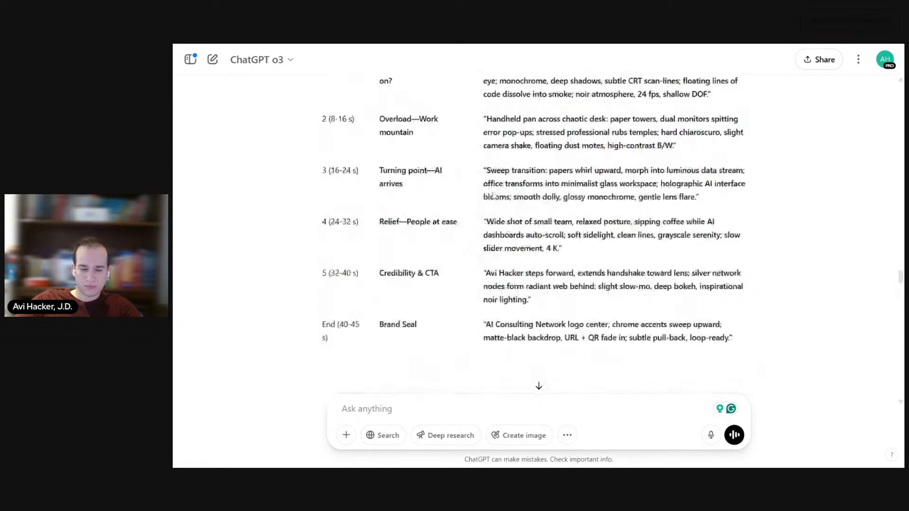
pyautogui.scroll(3, 492, 195)
pyautogui.scroll(-2, 587, 247)
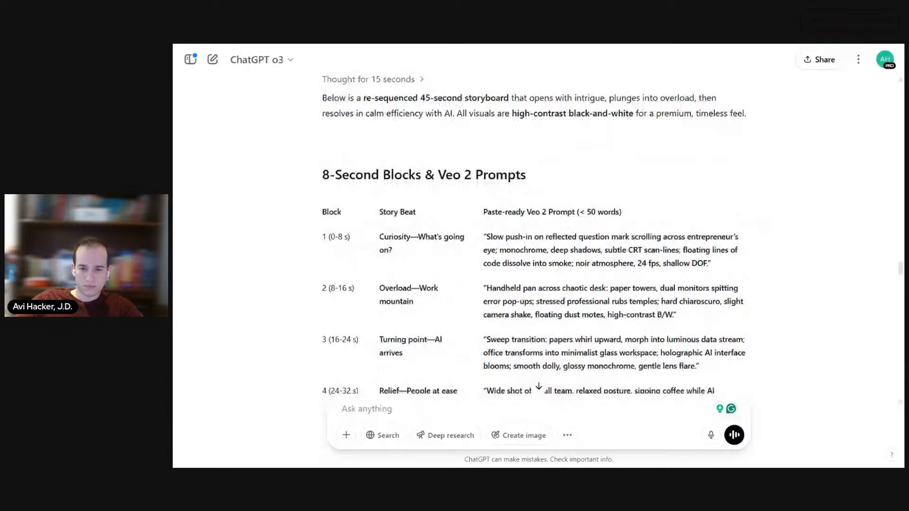
pyautogui.tripleClick(587, 226)
pyautogui.hotkey('ctrl', 'c')
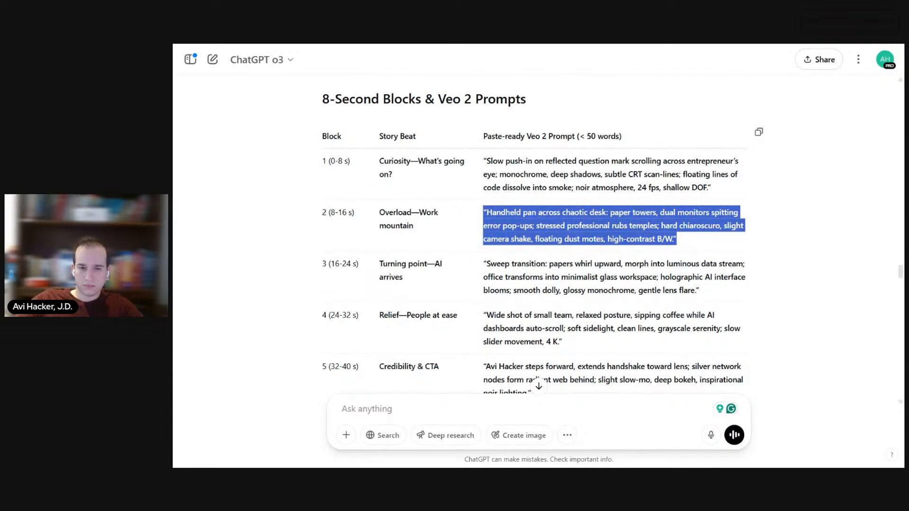
# Step: Switch to Google AI Studio, replace the video prompt with the copied Block 2 chaotic-desk prompt, and try to generate the 8 s, 16:9 clip
pyautogui.click(513, 45)
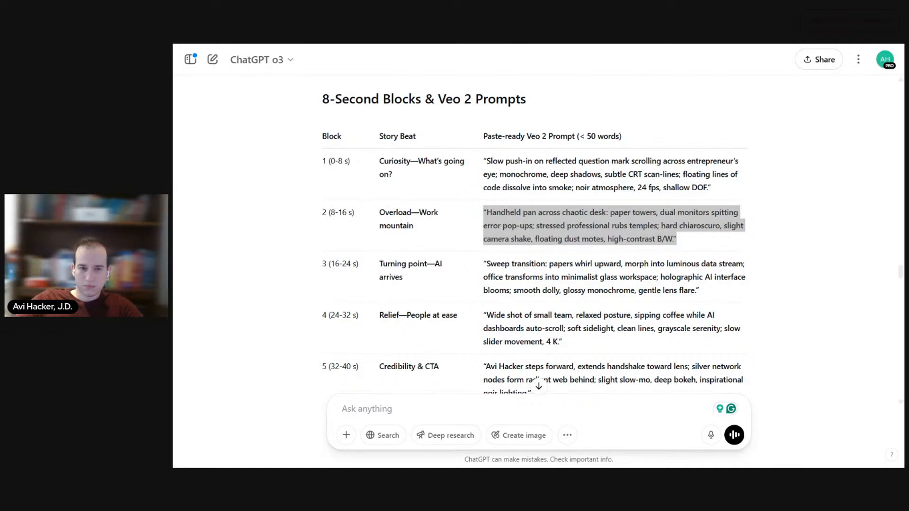
pyautogui.click(471, 45)
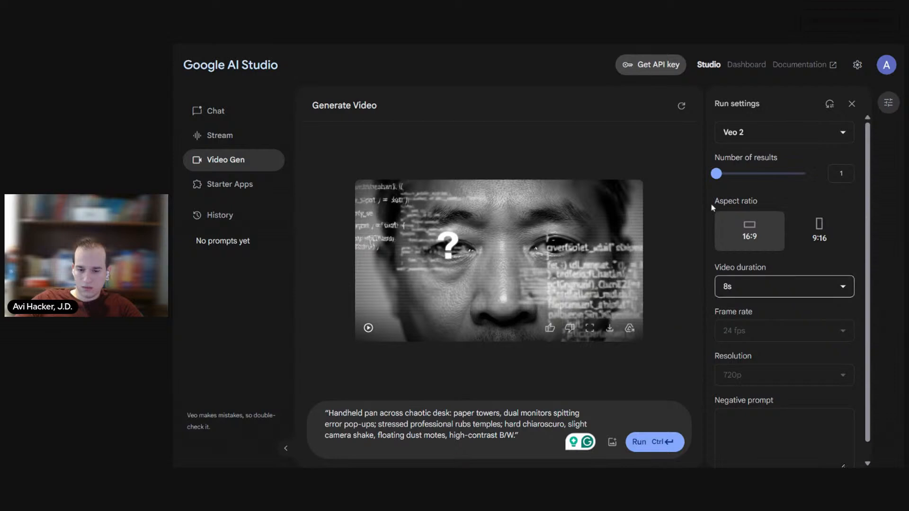
pyautogui.click(656, 441)
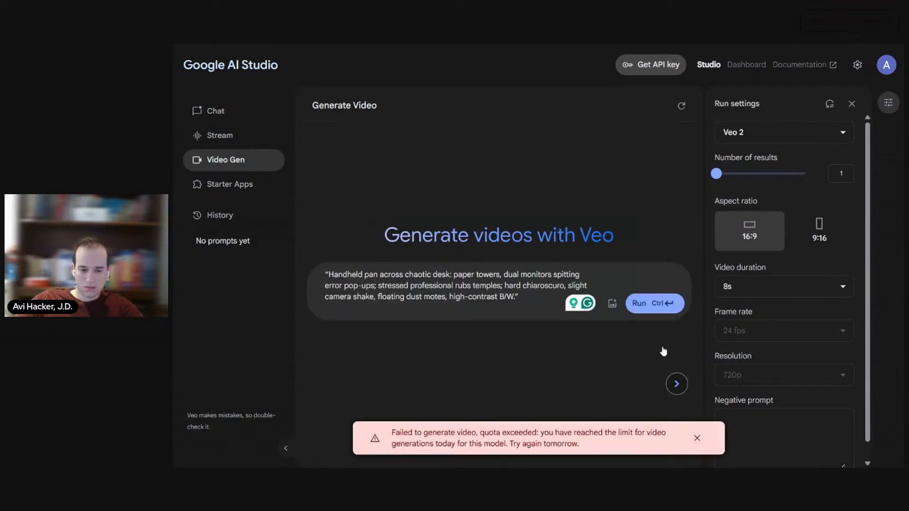
pyautogui.click(699, 441)
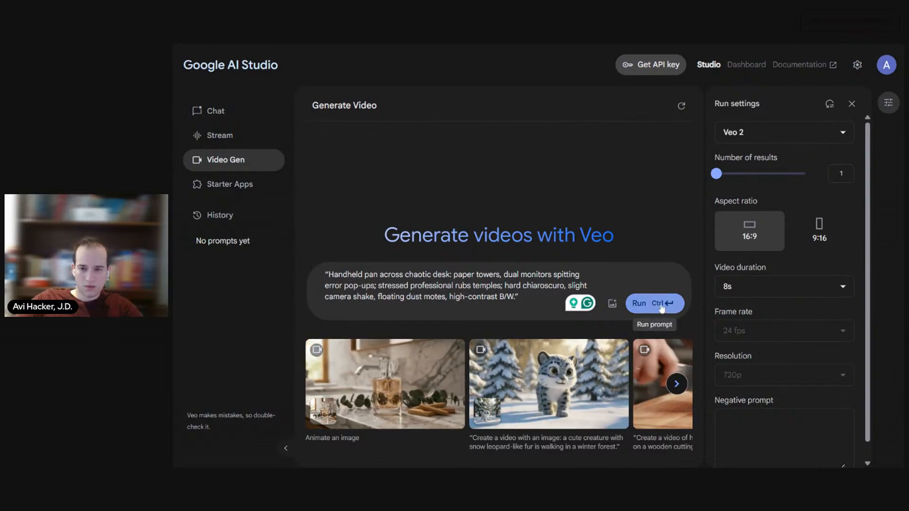
# Step: Switch to the personal Gmail account and generate the Block 2 chaotic-desk clip with Veo 2 from the copied prompt
pyautogui.click(884, 69)
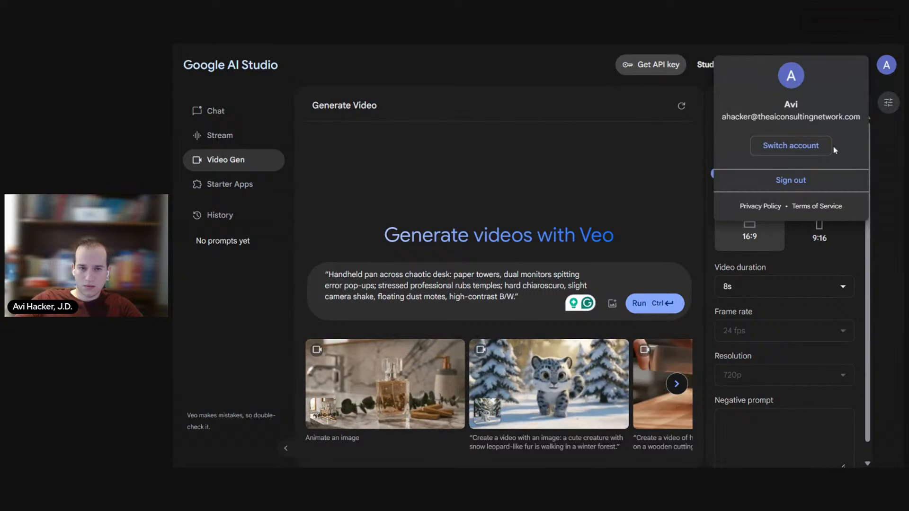
pyautogui.click(791, 145)
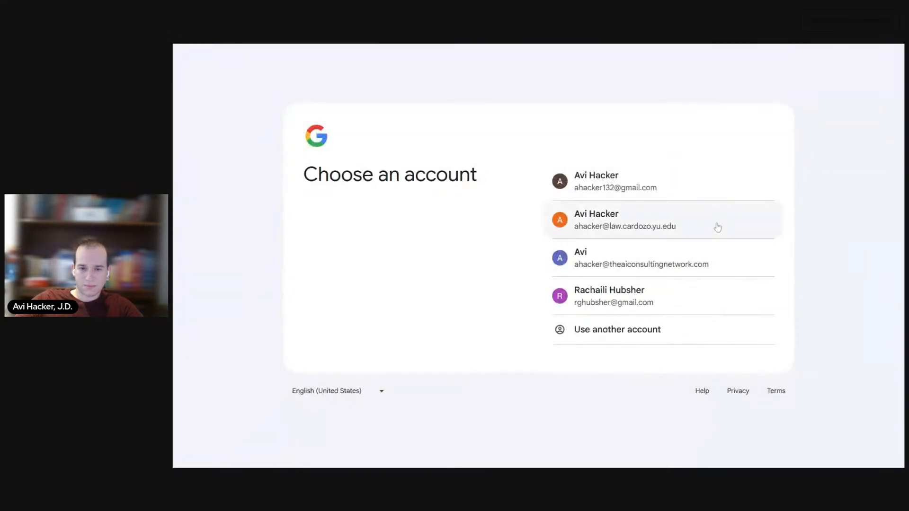
pyautogui.click(697, 193)
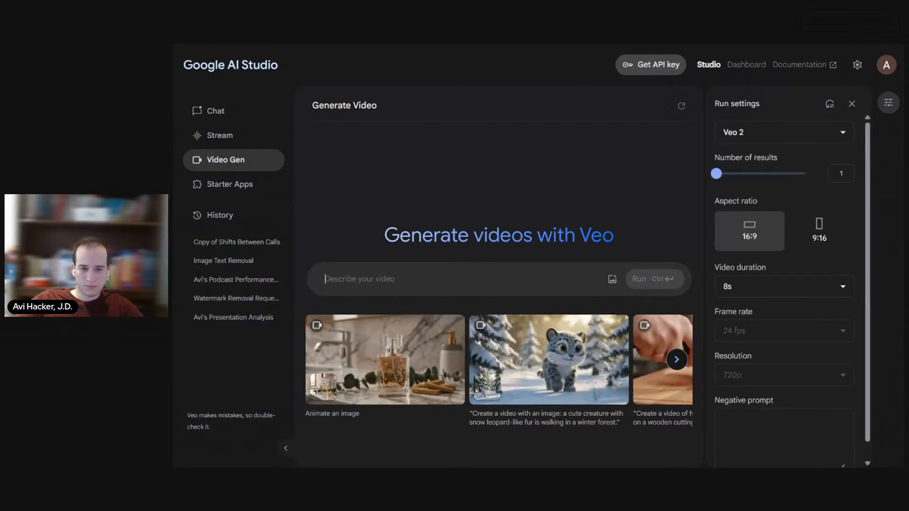
pyautogui.hotkey('ctrl', 'v')
pyautogui.click(654, 303)
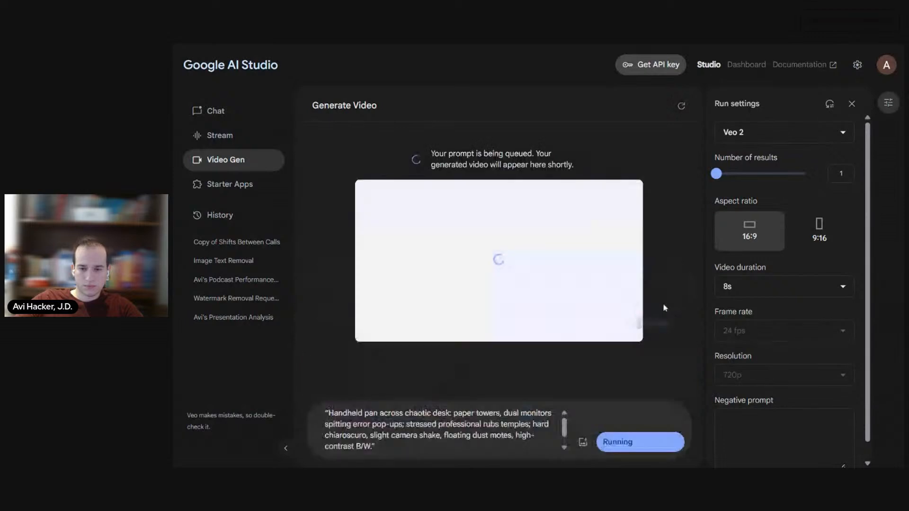
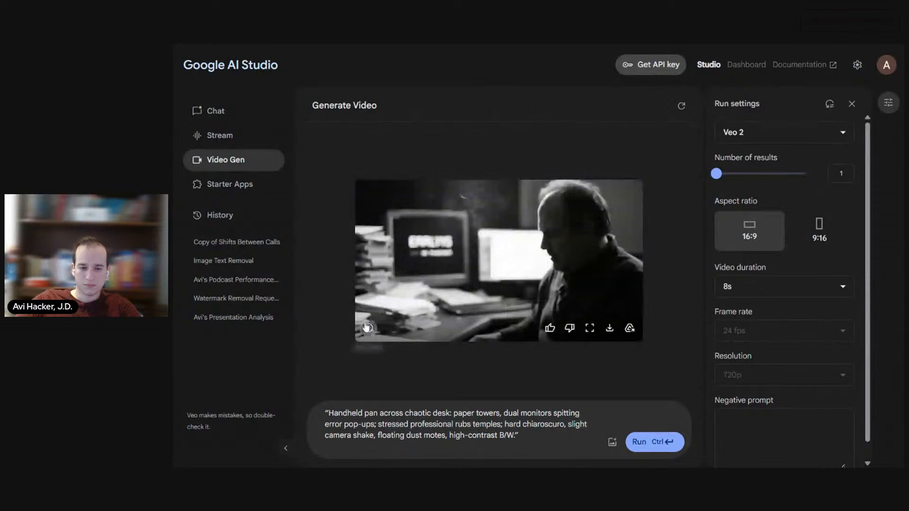
# Step: Review the generated chaotic-desk takes and rerun the same Veo 2 prompt for a new take after each one
pyautogui.click(368, 328)
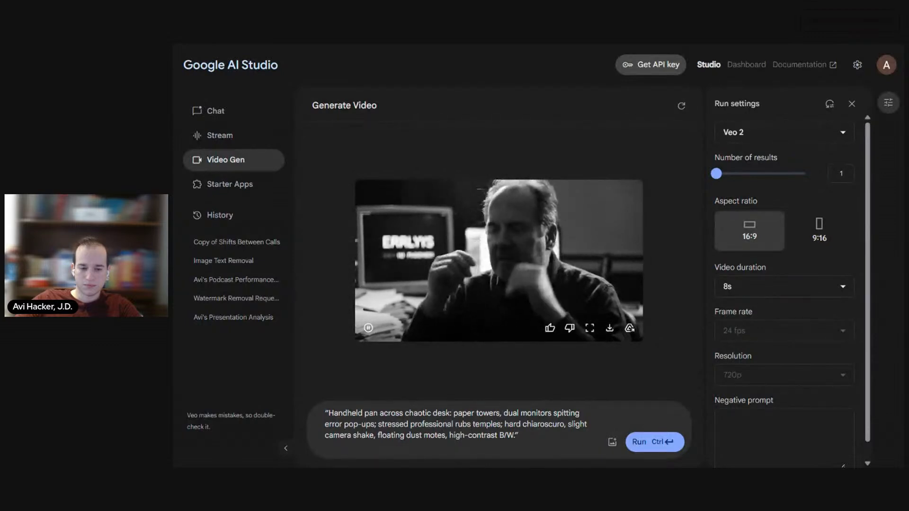
pyautogui.click(369, 327)
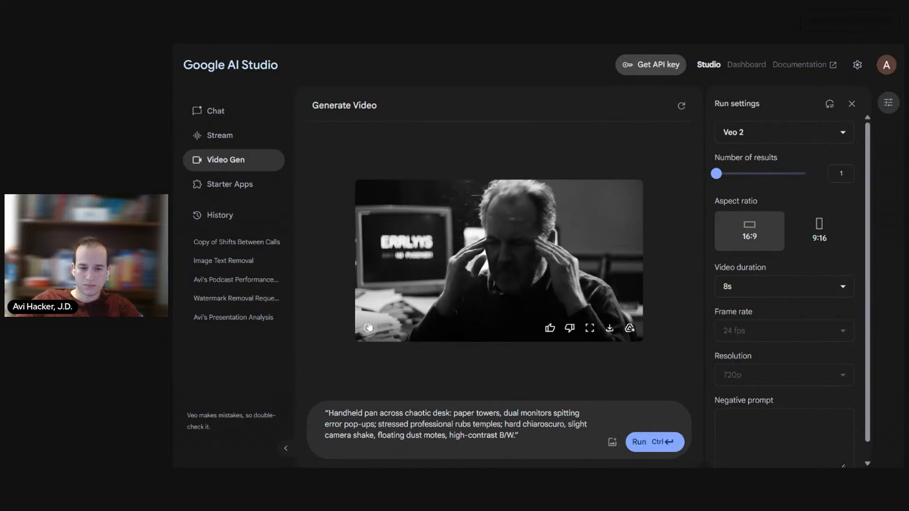
pyautogui.click(647, 443)
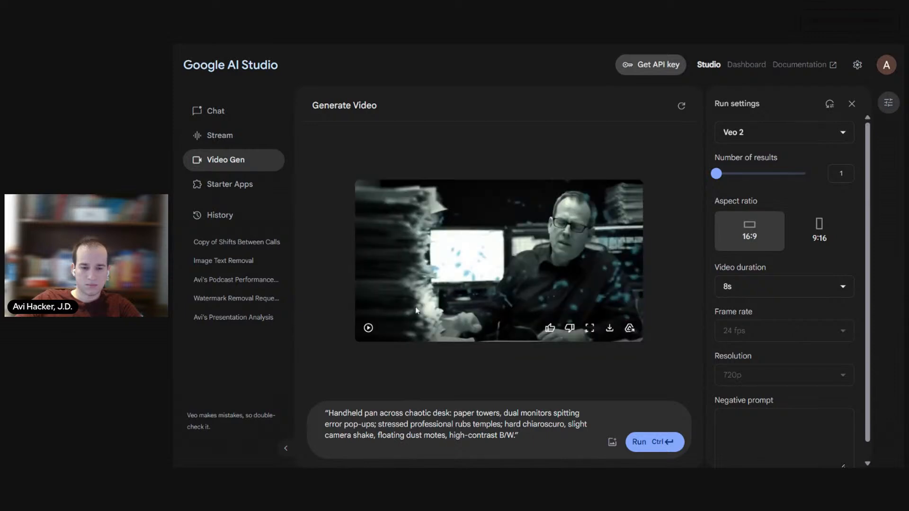
pyautogui.click(368, 328)
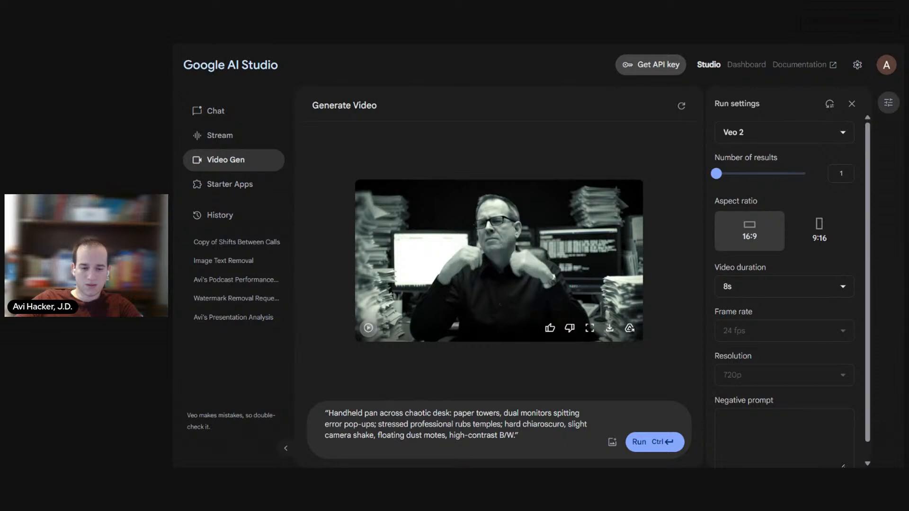
pyautogui.click(673, 442)
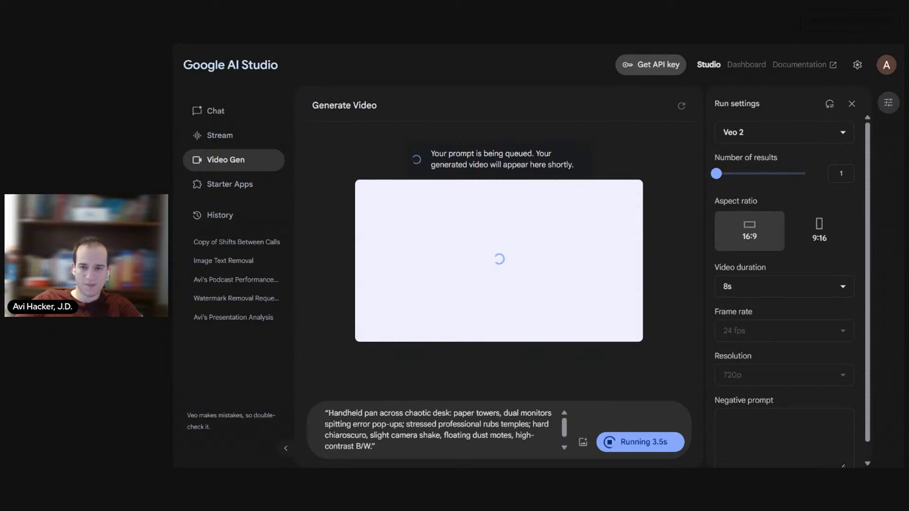
# Step: Copy the full chaotic-desk prompt from Google AI Studio and switch to Sora
pyautogui.doubleClick(442, 414)
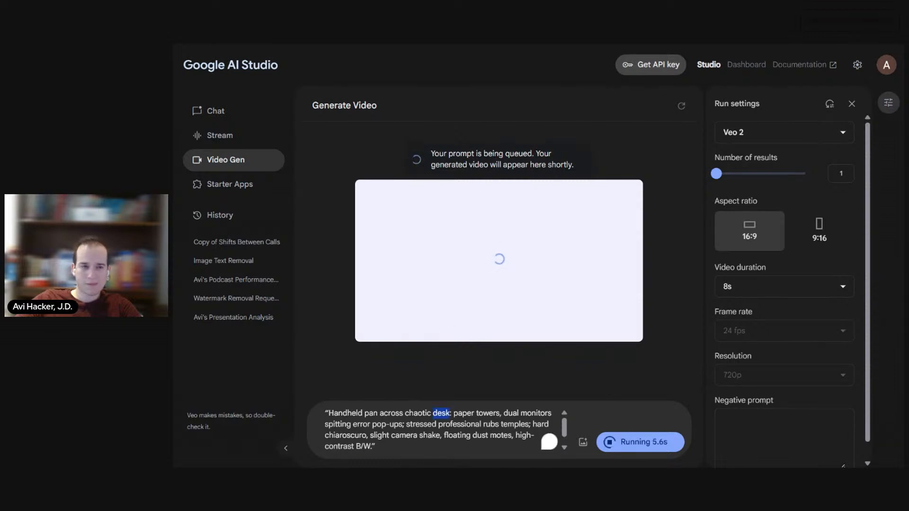
pyautogui.hotkey('ctrl', 'a')
pyautogui.hotkey('ctrl', 'c')
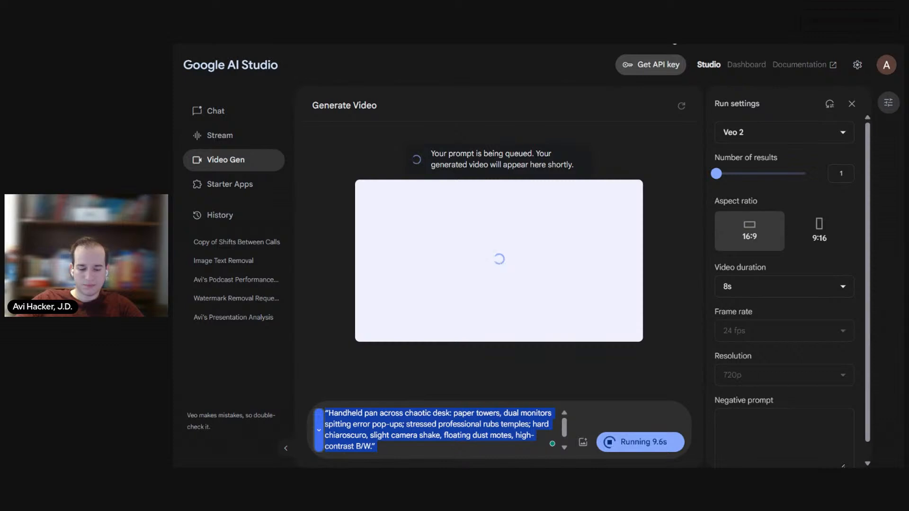
pyautogui.click(674, 42)
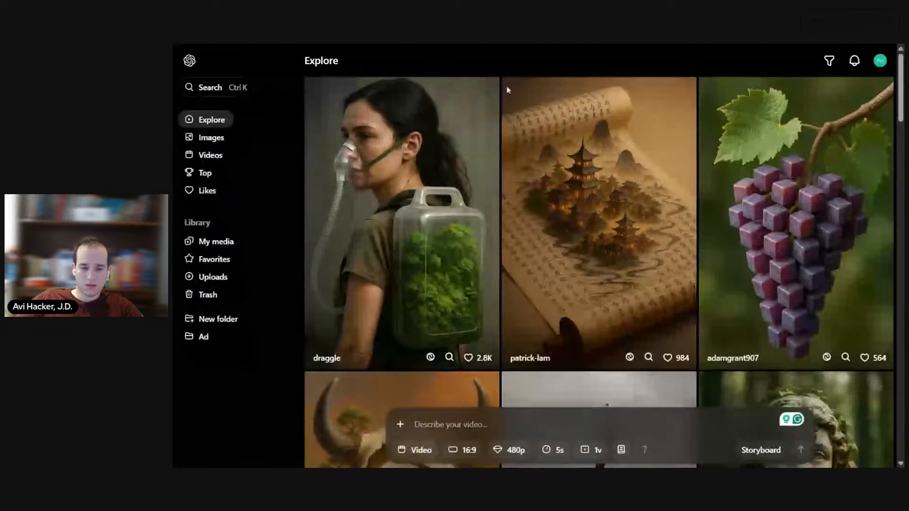
# Step: Set the Sora video options to 10 seconds, 720p resolution and 2 variations
pyautogui.click(561, 450)
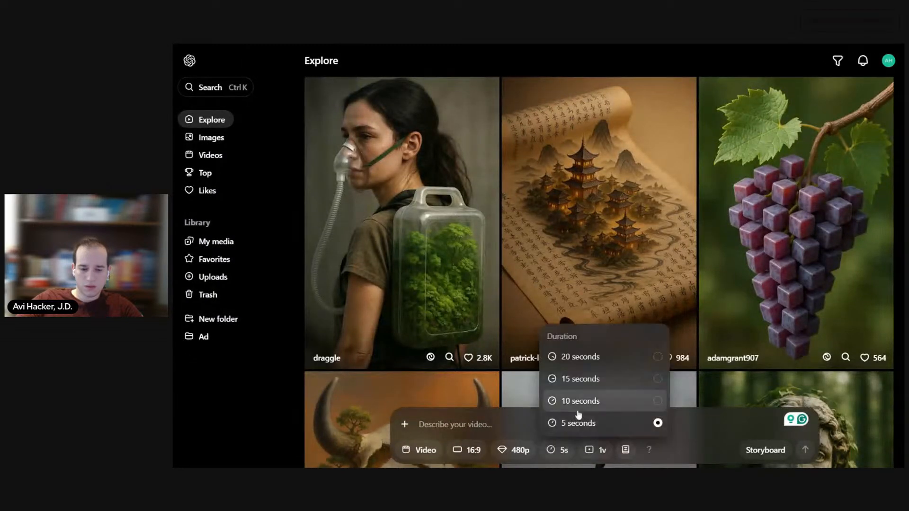
pyautogui.click(582, 412)
pyautogui.click(514, 450)
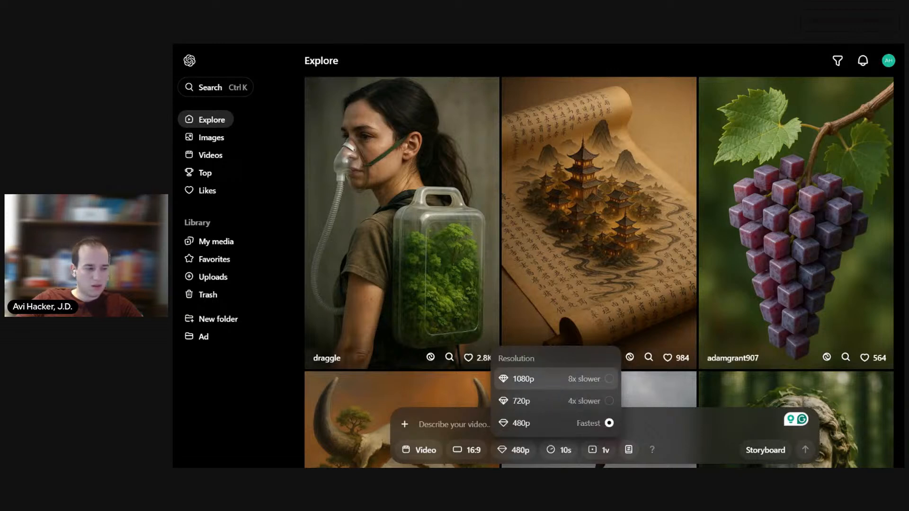
pyautogui.click(557, 401)
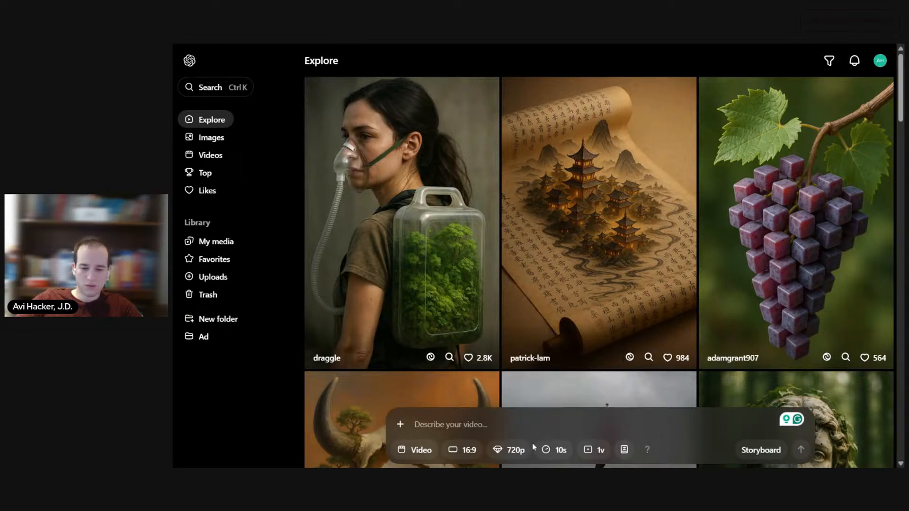
pyautogui.click(597, 449)
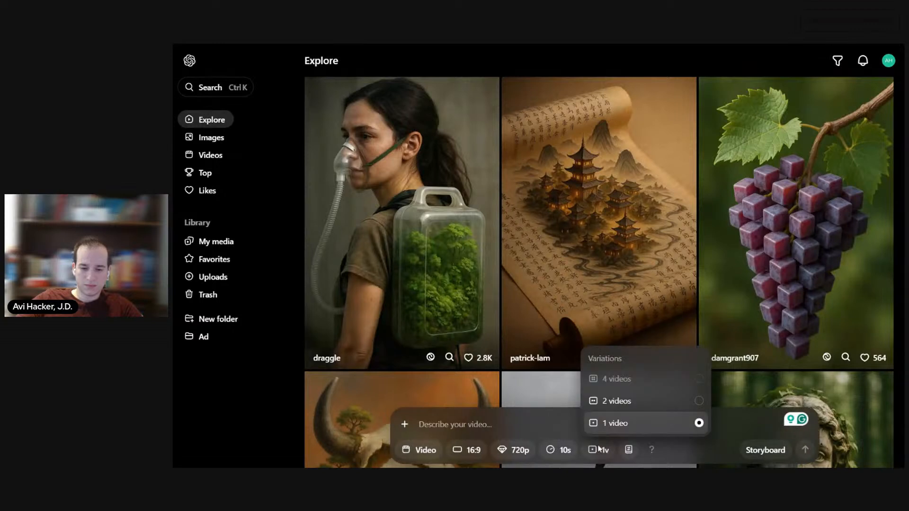
pyautogui.click(609, 406)
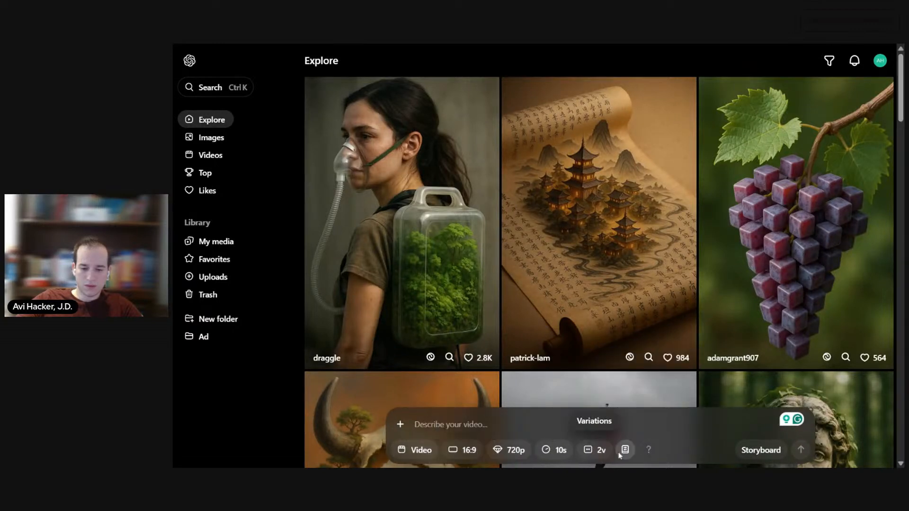
# Step: Paste the chaotic-desk prompt into Sora, raise the resolution to 1080p, and submit the 10-second, 16:9 single-video generation
pyautogui.click(426, 424)
pyautogui.hotkey('ctrl', 'v')
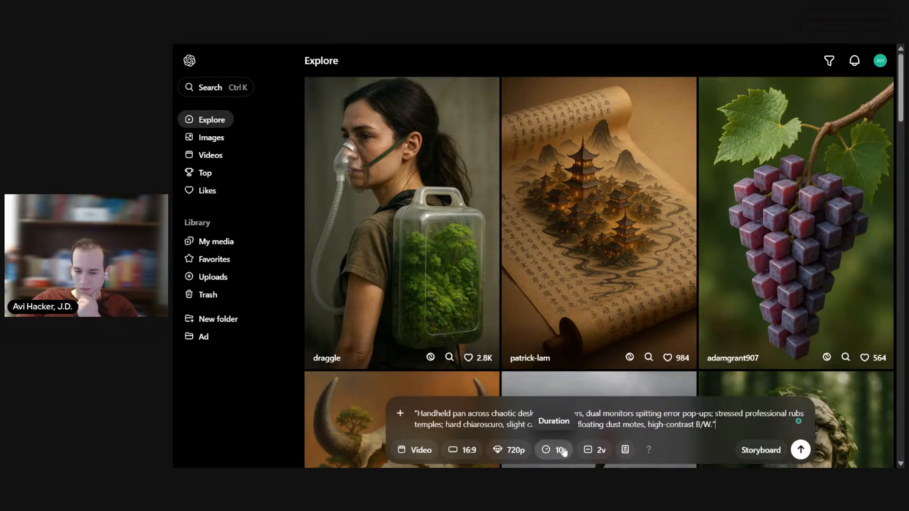
pyautogui.click(505, 451)
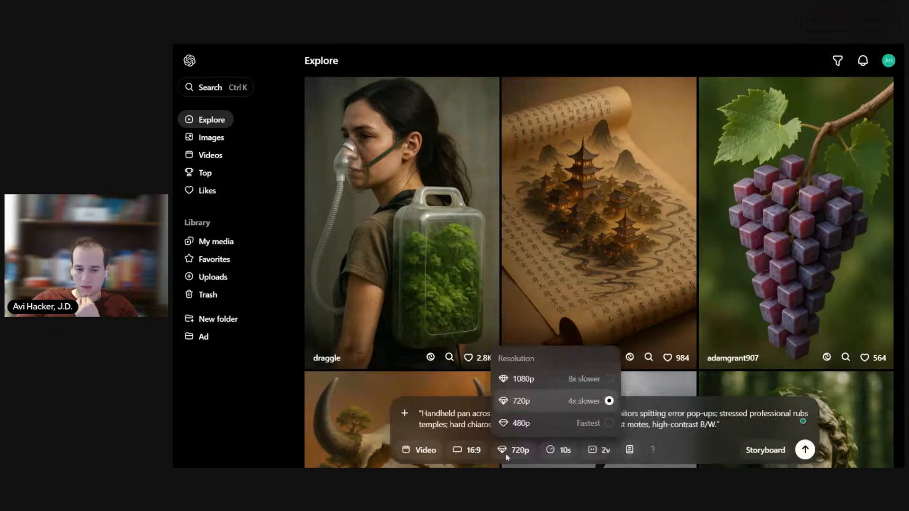
pyautogui.click(516, 377)
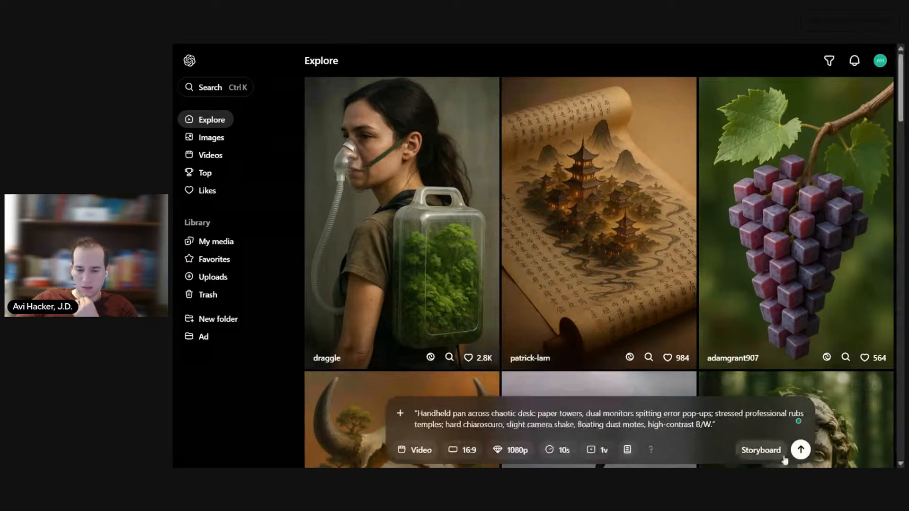
pyautogui.click(595, 455)
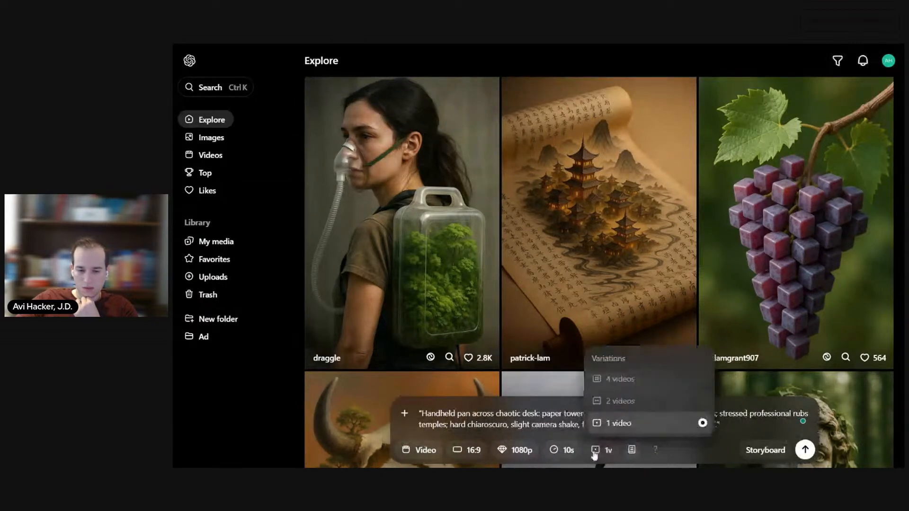
pyautogui.click(805, 449)
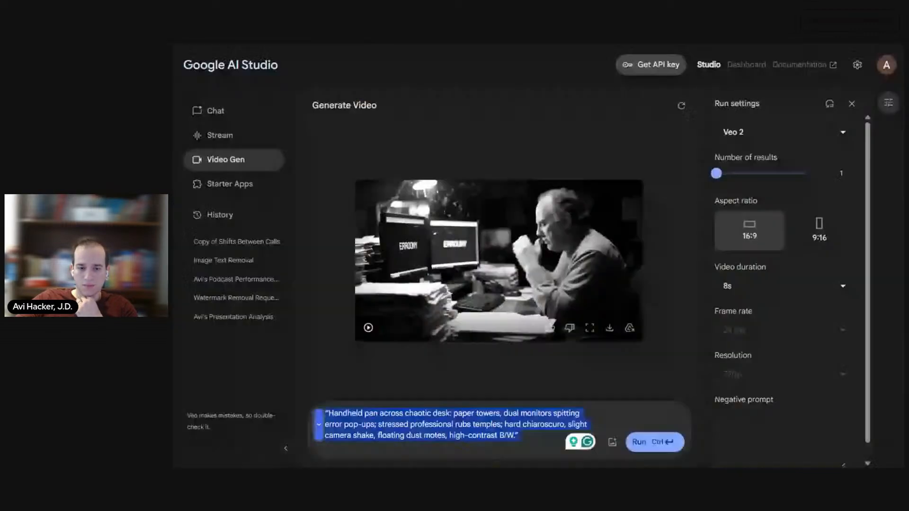
# Step: Play the newest Veo 2 take, switch to Descript, and upload Generated File April 23, 2025 - 4_32PM.mp4 to the project files
pyautogui.click(368, 328)
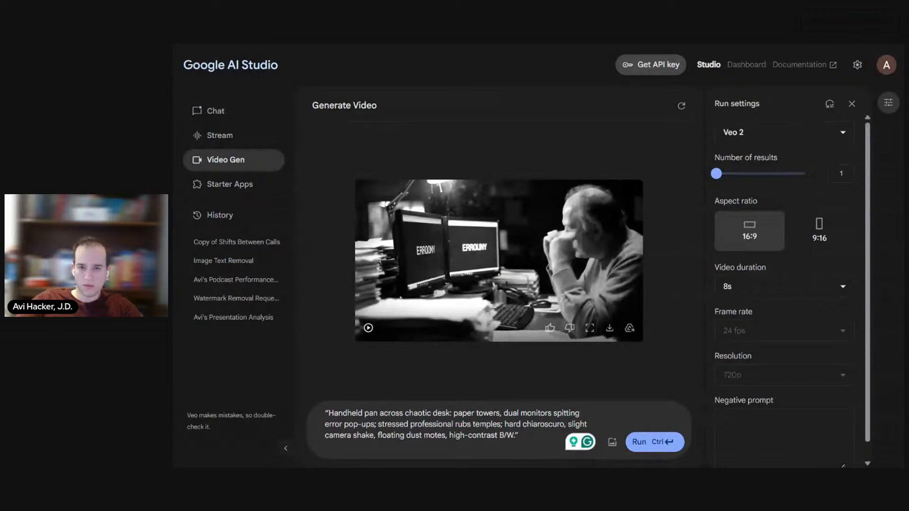
pyautogui.hotkey('alt', 'Tab')
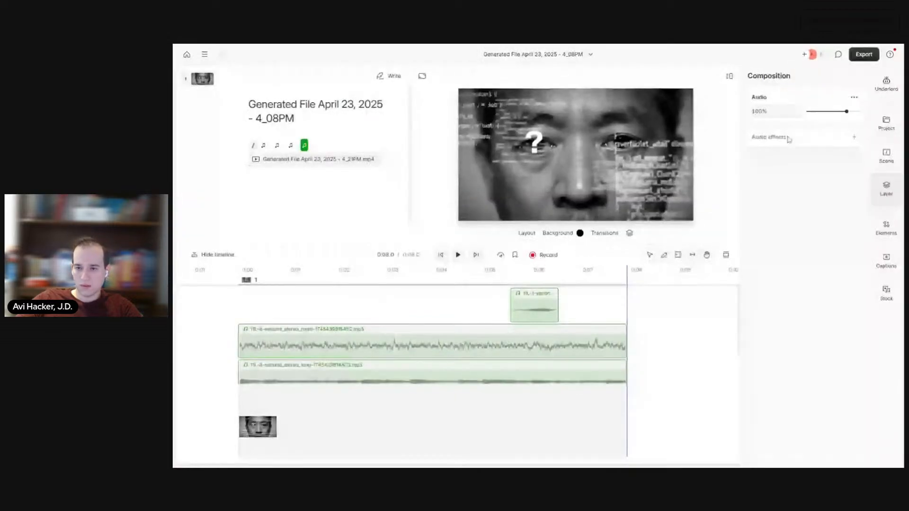
pyautogui.click(886, 124)
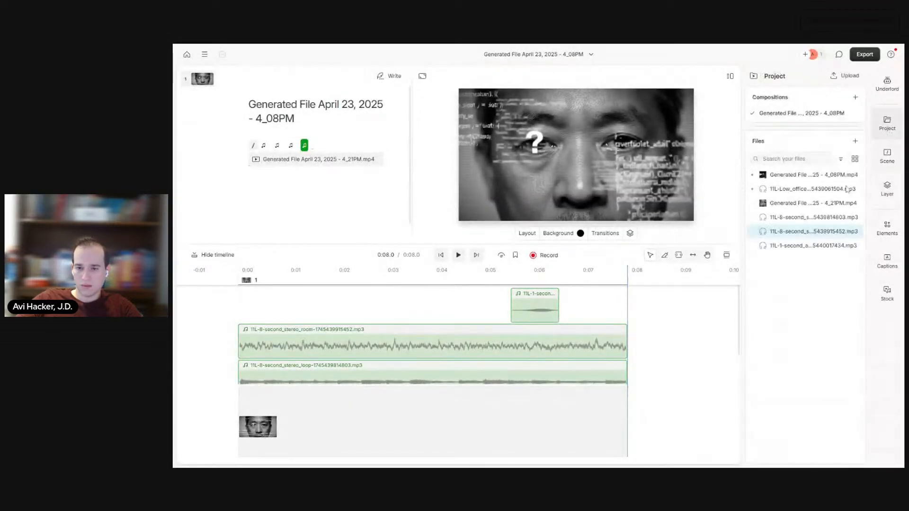
pyautogui.click(855, 144)
pyautogui.click(850, 162)
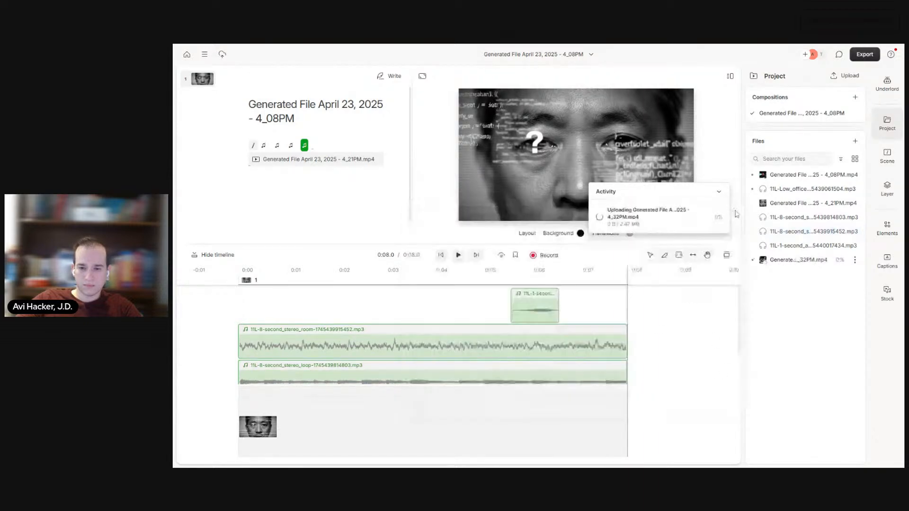
# Step: Add a second scene after the first clip at 8 s and place the 4_32PM desk clip in it
pyautogui.click(732, 210)
pyautogui.press('space')
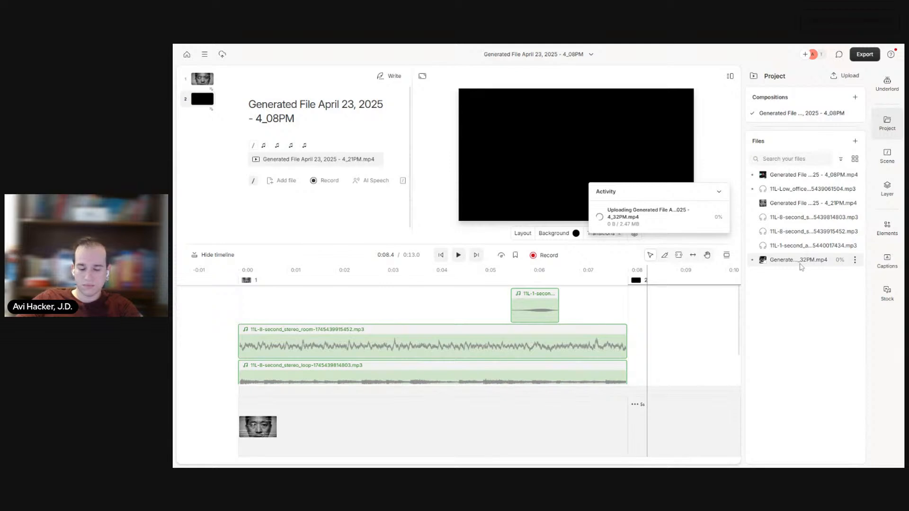
pyautogui.moveTo(802, 266); pyautogui.dragTo(645, 291)
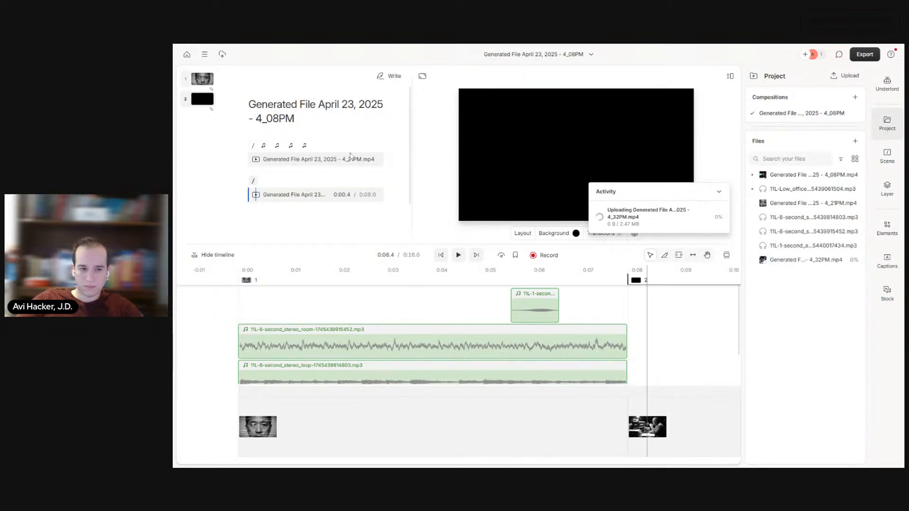
pyautogui.click(719, 194)
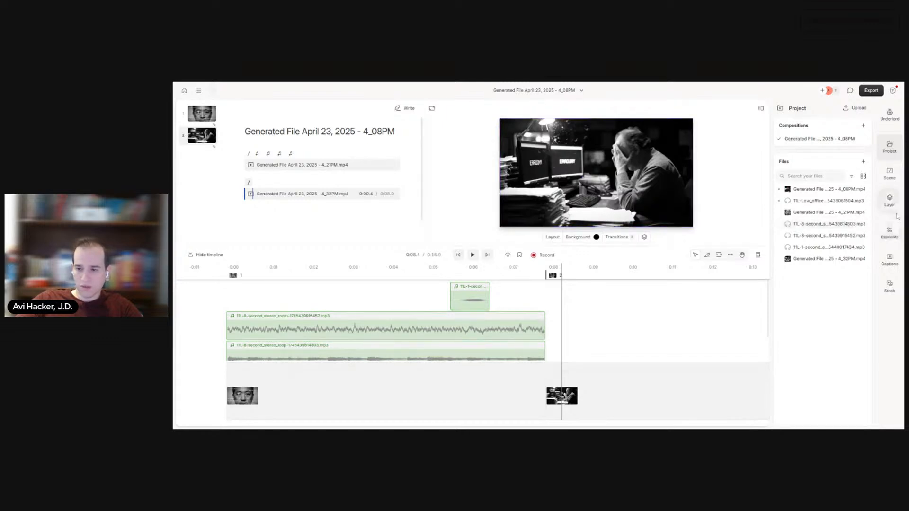
# Step: Add an outlined rectangle to scene 2 and shrink it to about 117 × 50 over the garbled text on the first monitor
pyautogui.click(889, 232)
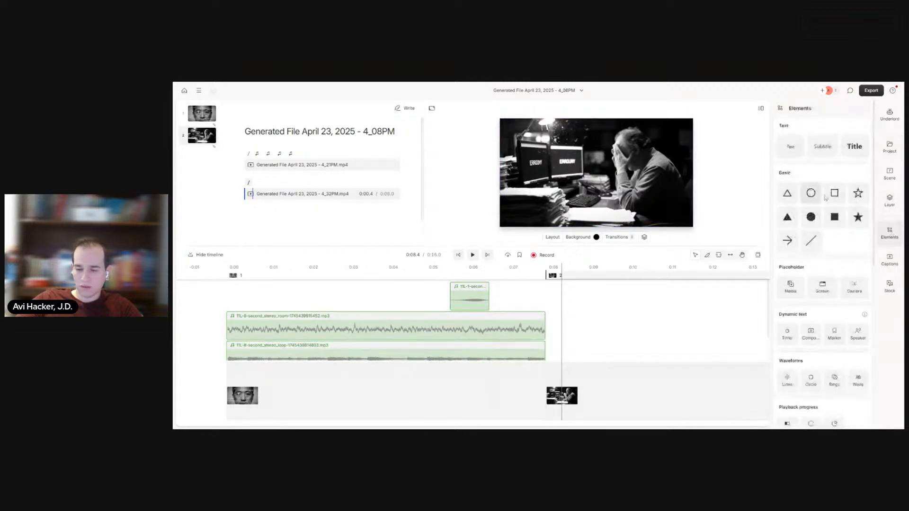
pyautogui.click(834, 193)
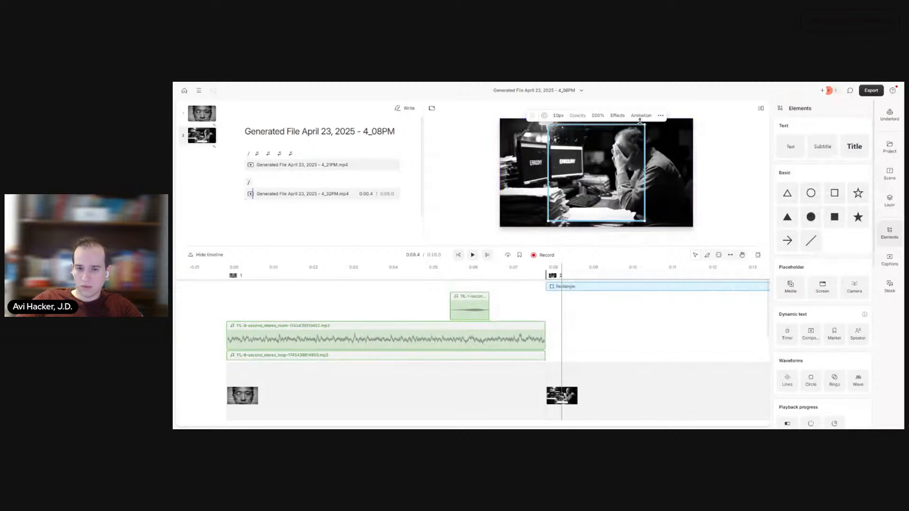
pyautogui.moveTo(643, 124); pyautogui.dragTo(528, 167)
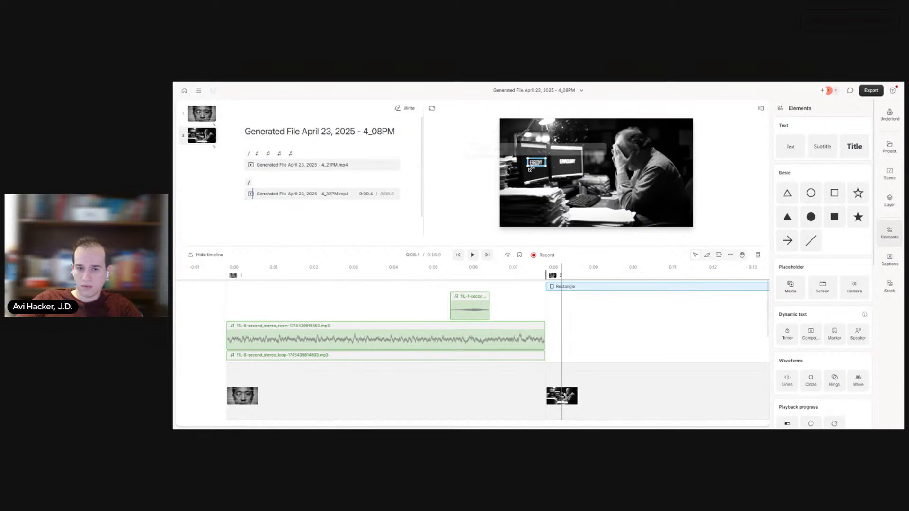
# Step: Fill the rectangle with the dark screen color sampled from the monitor beside the covered text
pyautogui.click(473, 150)
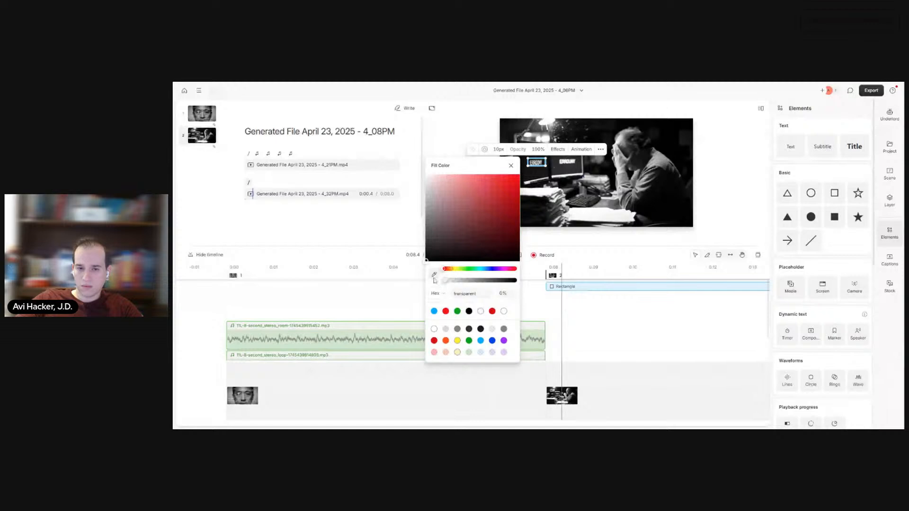
pyautogui.click(434, 276)
pyautogui.click(540, 175)
pyautogui.click(511, 165)
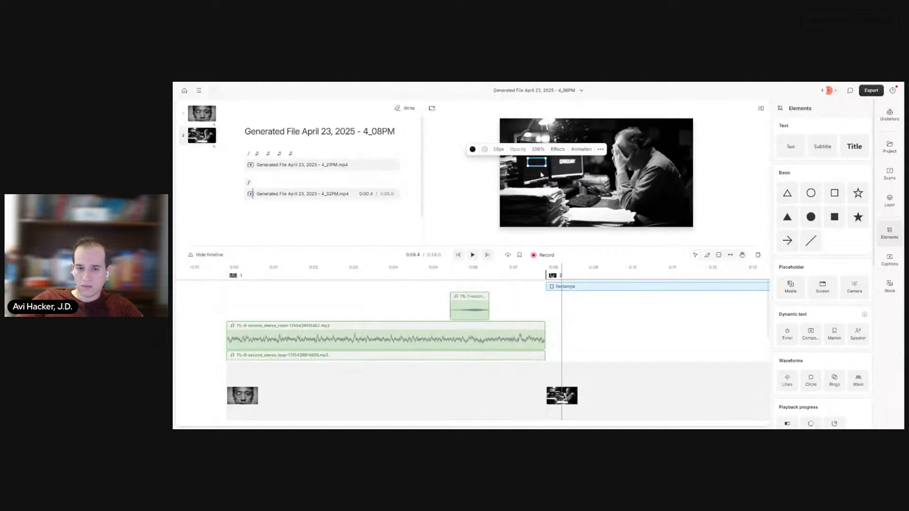
pyautogui.click(715, 188)
pyautogui.click(663, 195)
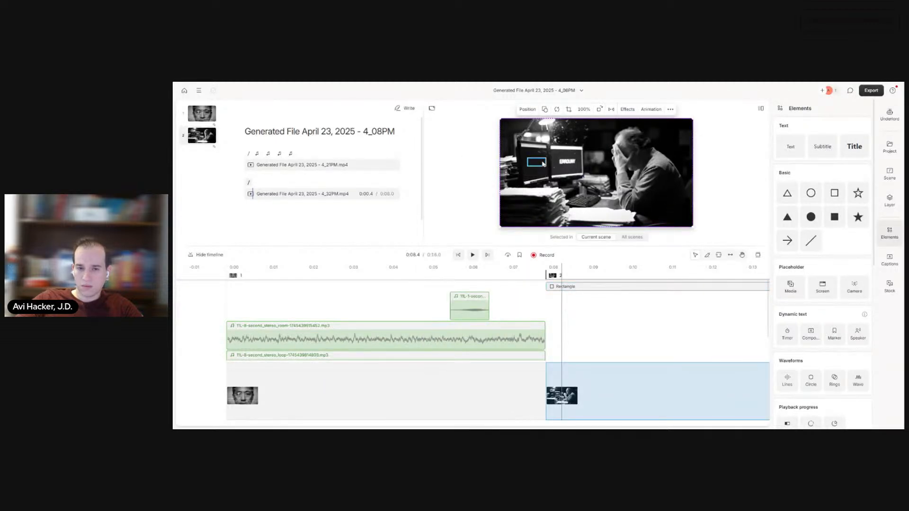
# Step: Set the border width of the rectangle covering the first monitor's text to 0
pyautogui.click(544, 164)
pyautogui.click(601, 149)
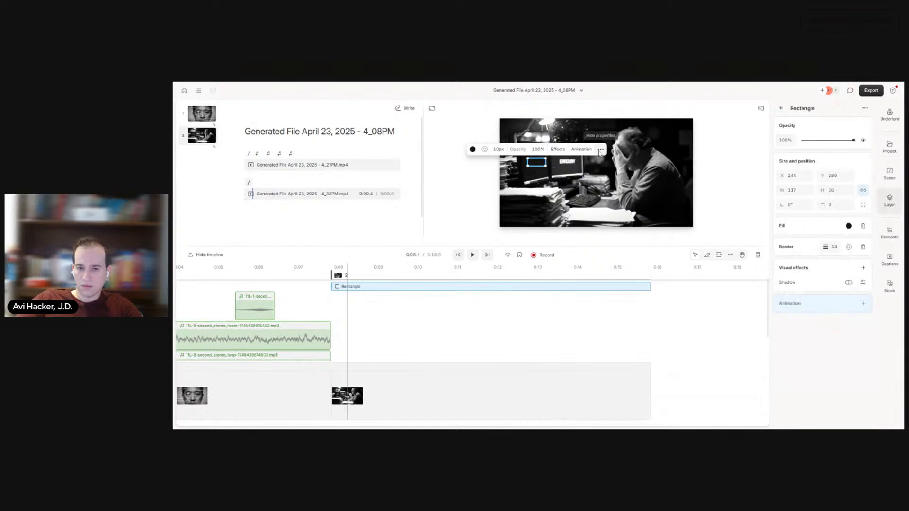
pyautogui.click(682, 155)
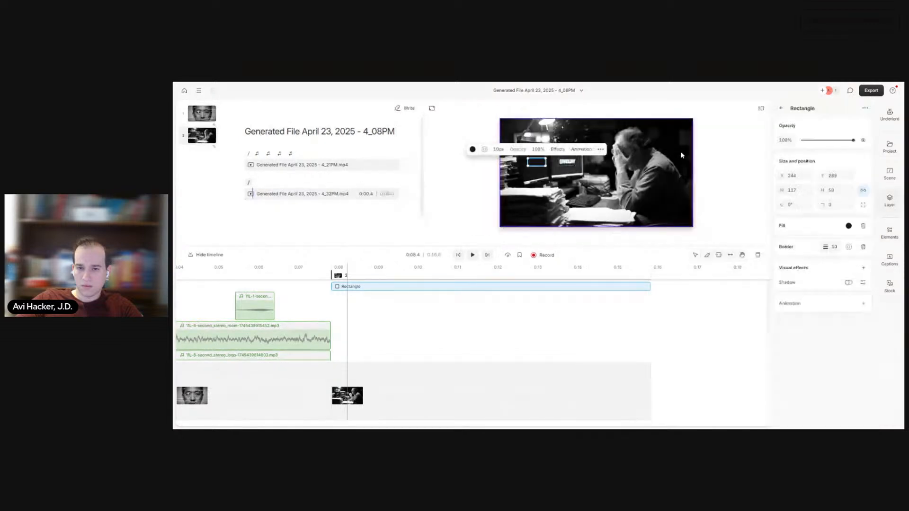
pyautogui.rightClick(535, 166)
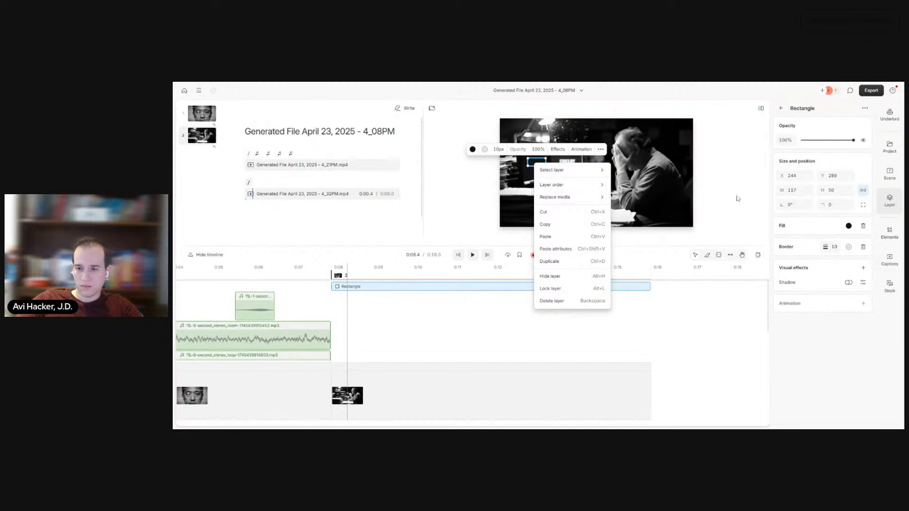
pyautogui.click(848, 248)
pyautogui.click(849, 247)
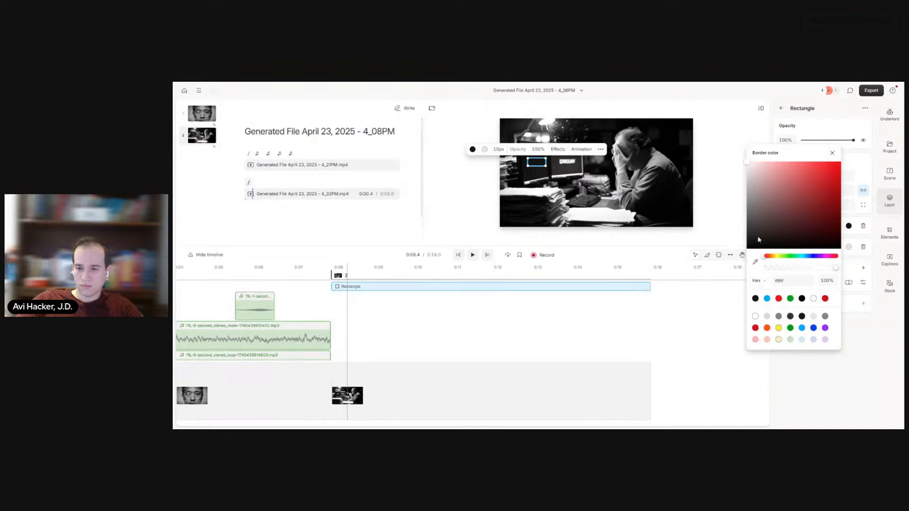
pyautogui.click(832, 153)
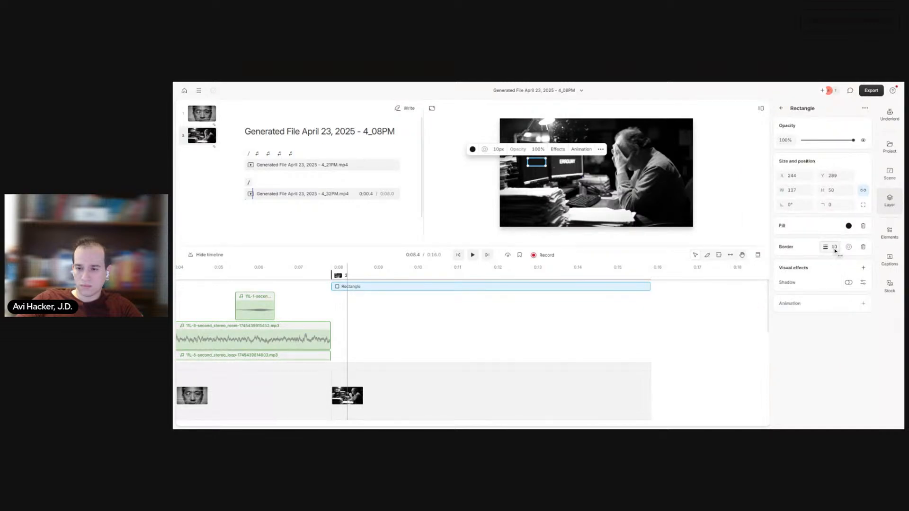
pyautogui.moveTo(833, 250); pyautogui.dragTo(812, 248)
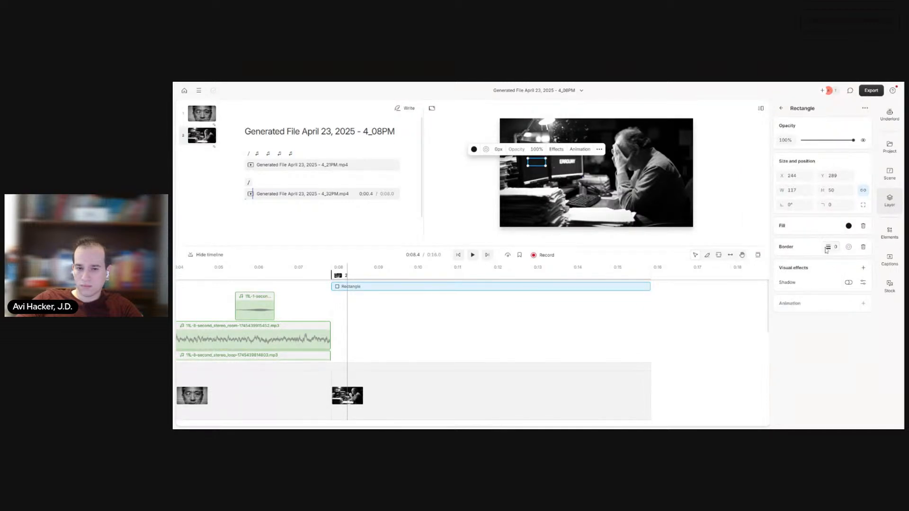
pyautogui.click(745, 204)
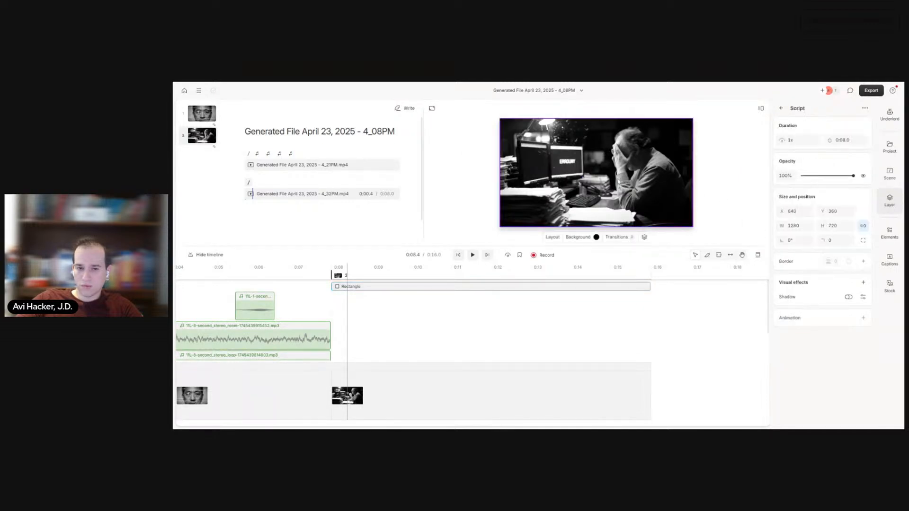
# Step: Copy the rectangle within scene 2 and place the copy over the second monitor's text at X 451, Y 289
pyautogui.click(542, 166)
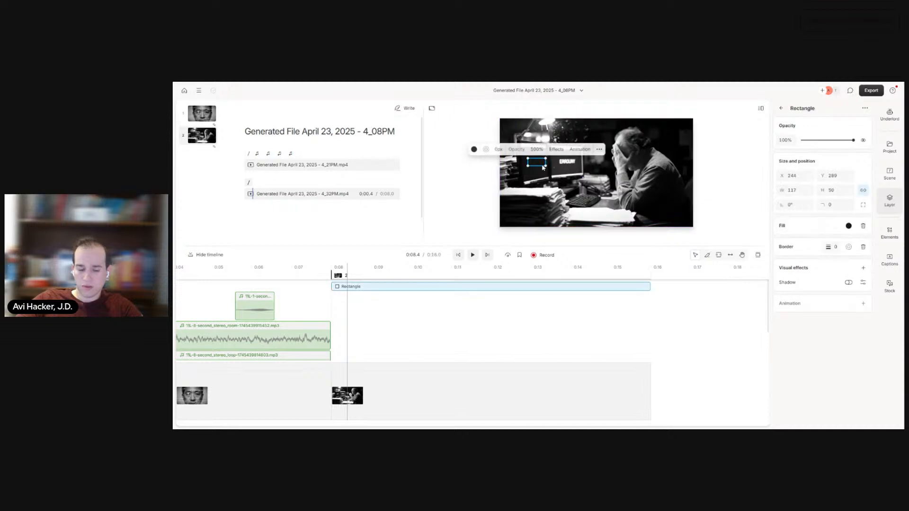
pyautogui.click(574, 173)
pyautogui.hotkey('ctrl', 'v')
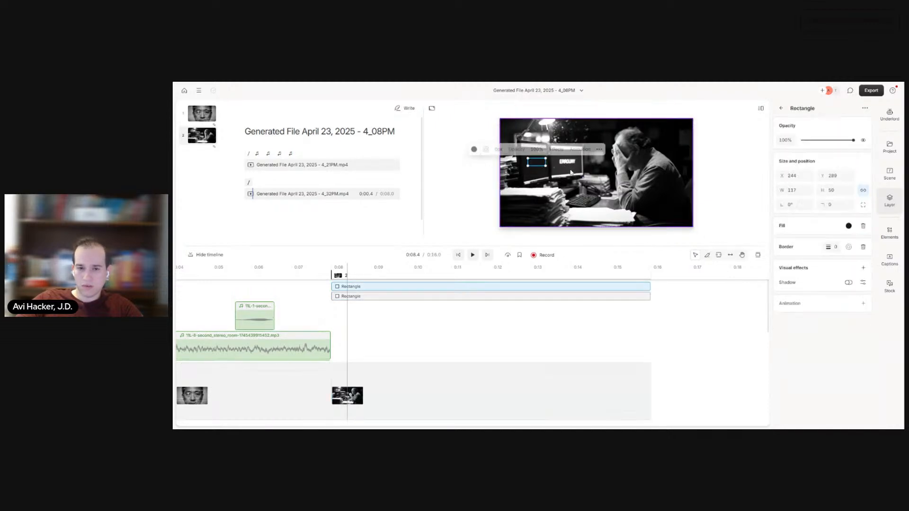
pyautogui.moveTo(539, 165); pyautogui.dragTo(571, 165)
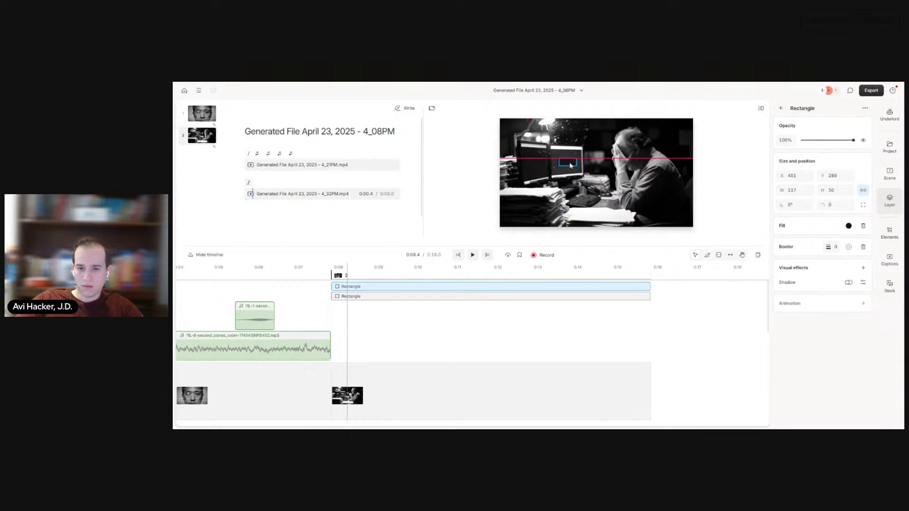
pyautogui.click(569, 162)
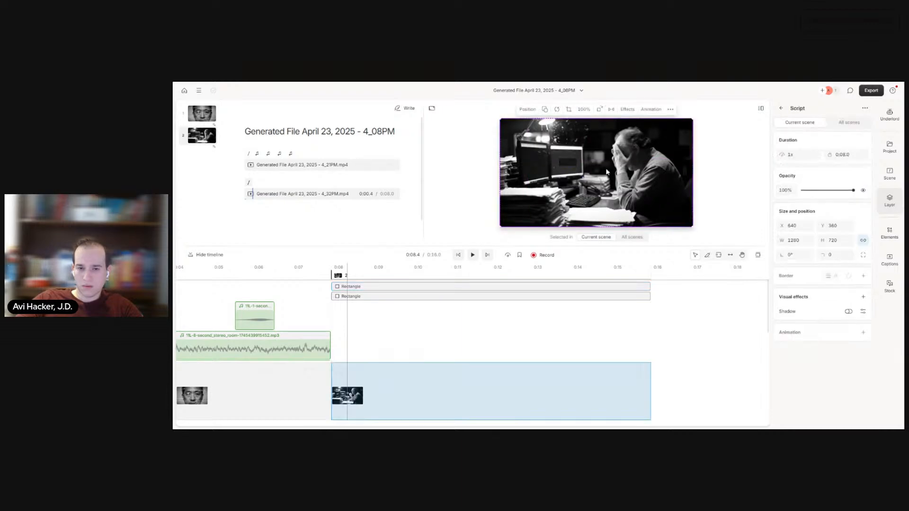
# Step: Match the copied rectangle's fill to the dark screen color of the second monitor
pyautogui.click(569, 163)
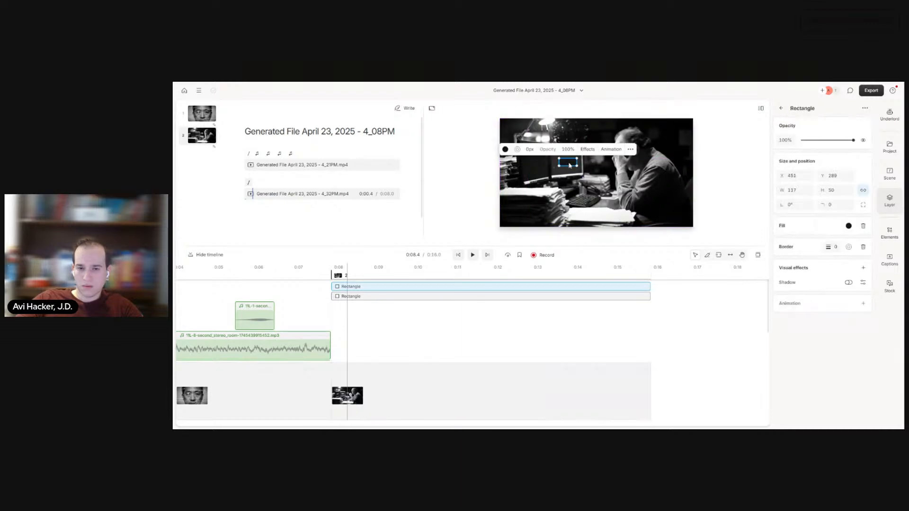
pyautogui.click(505, 149)
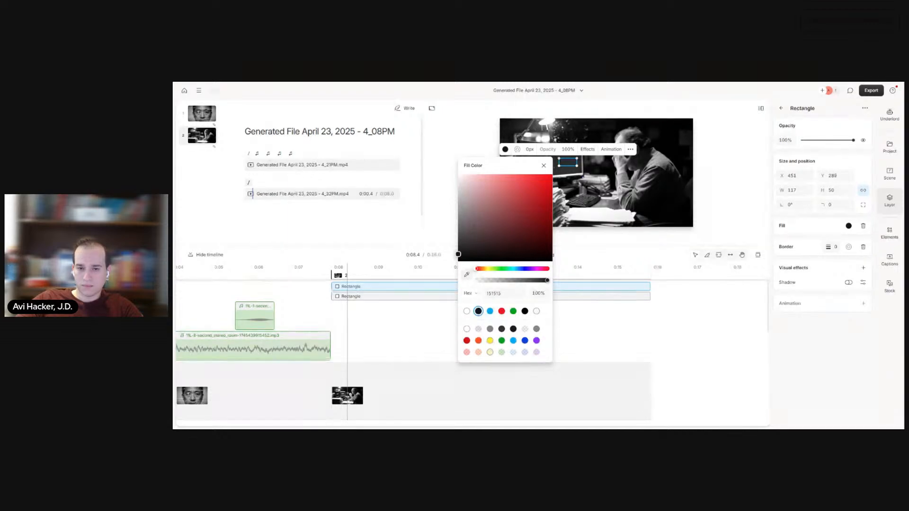
pyautogui.click(592, 177)
pyautogui.click(639, 195)
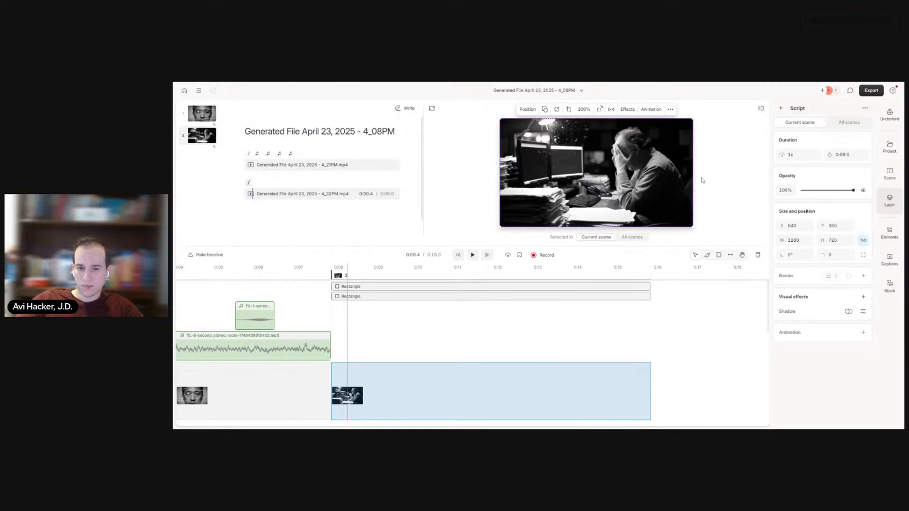
# Step: Turn on the shadow of the second monitor's rectangle and set its corner radius to 112
pyautogui.click(575, 166)
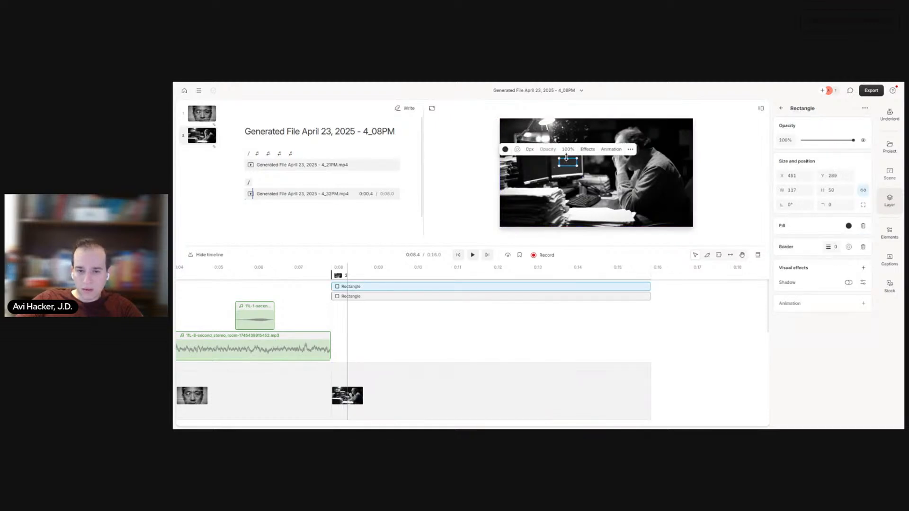
pyautogui.moveTo(548, 152); pyautogui.dragTo(574, 149)
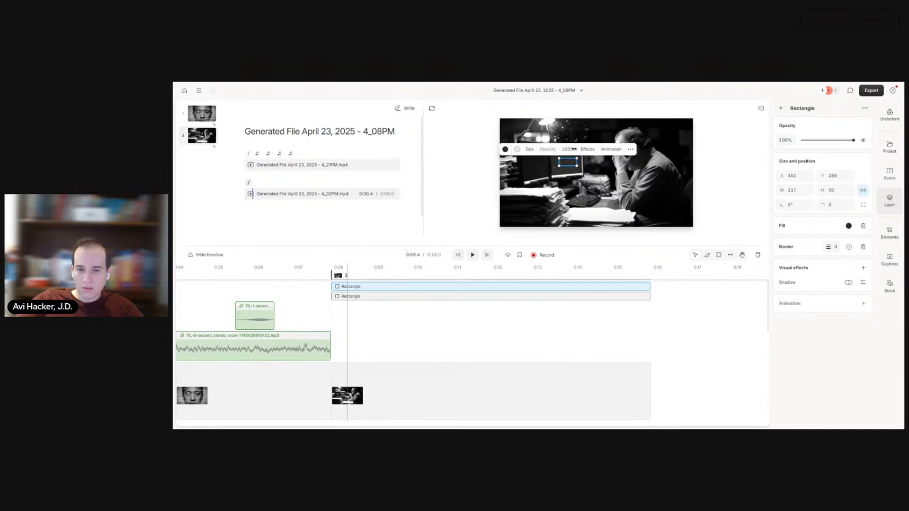
pyautogui.click(588, 168)
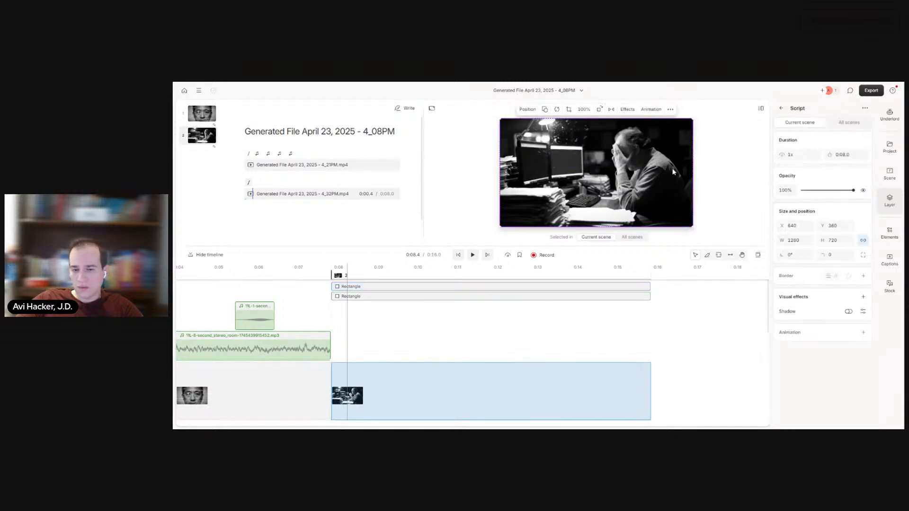
pyautogui.click(568, 162)
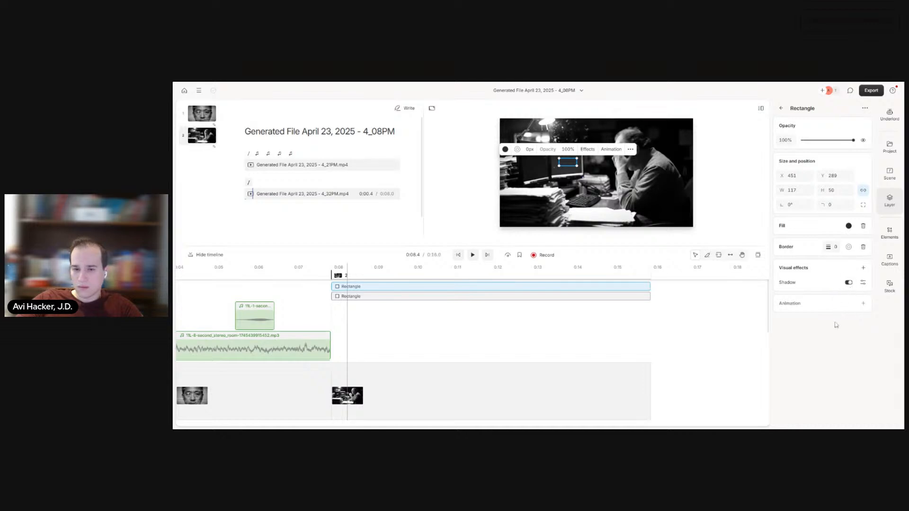
pyautogui.click(680, 205)
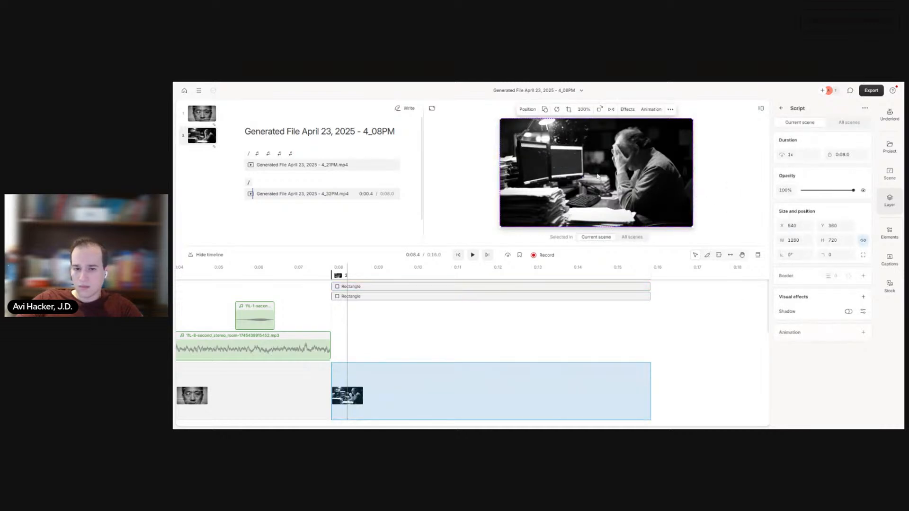
pyautogui.click(568, 162)
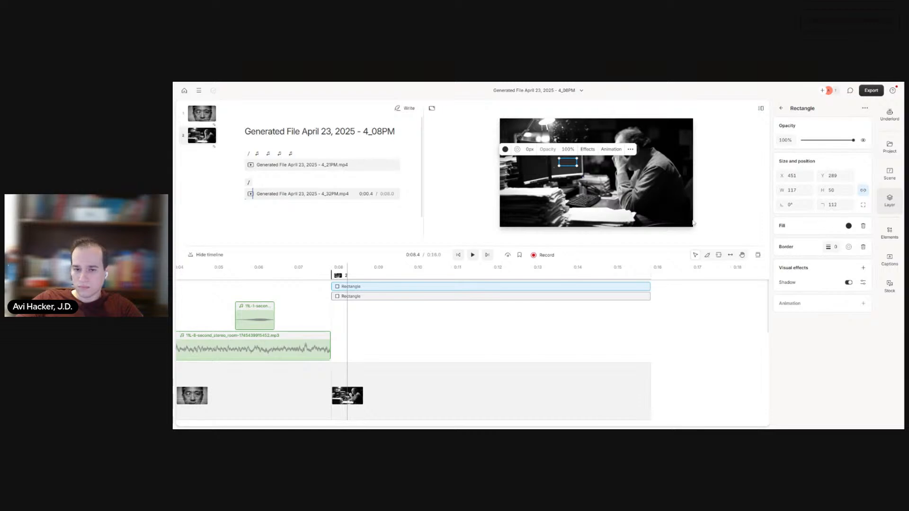
pyautogui.click(725, 205)
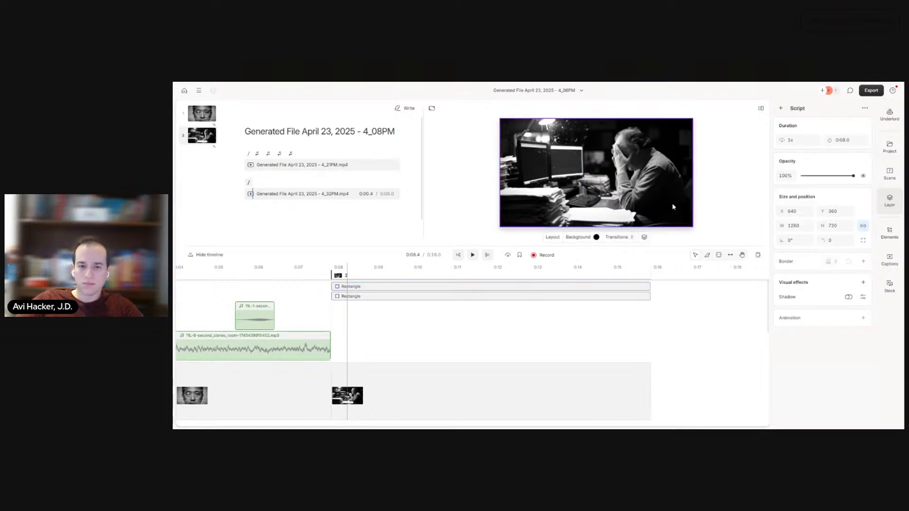
# Step: Play scene 2 from its start and check when each rectangle covers the monitor text
pyautogui.click(460, 256)
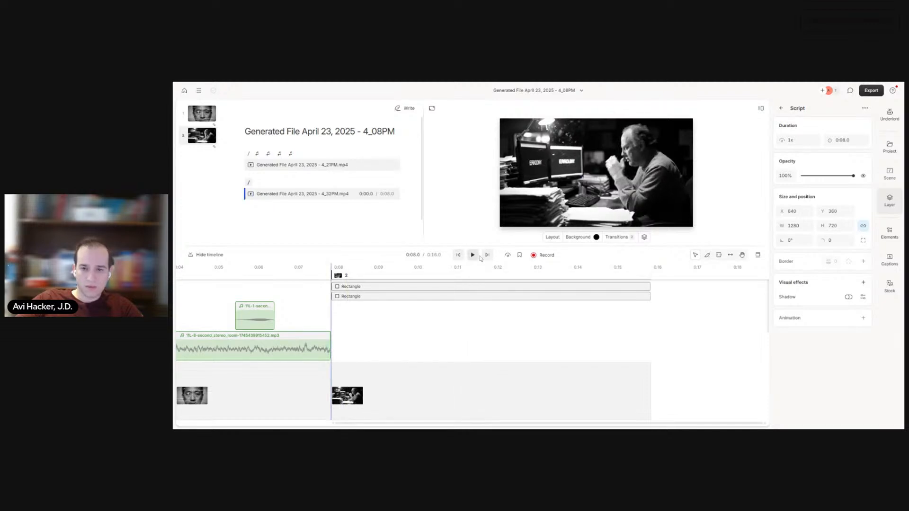
pyautogui.click(473, 254)
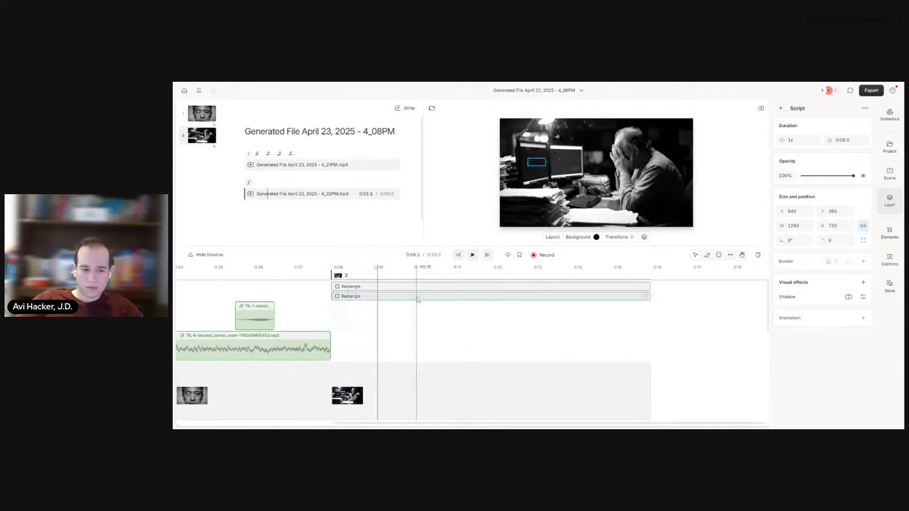
pyautogui.click(374, 288)
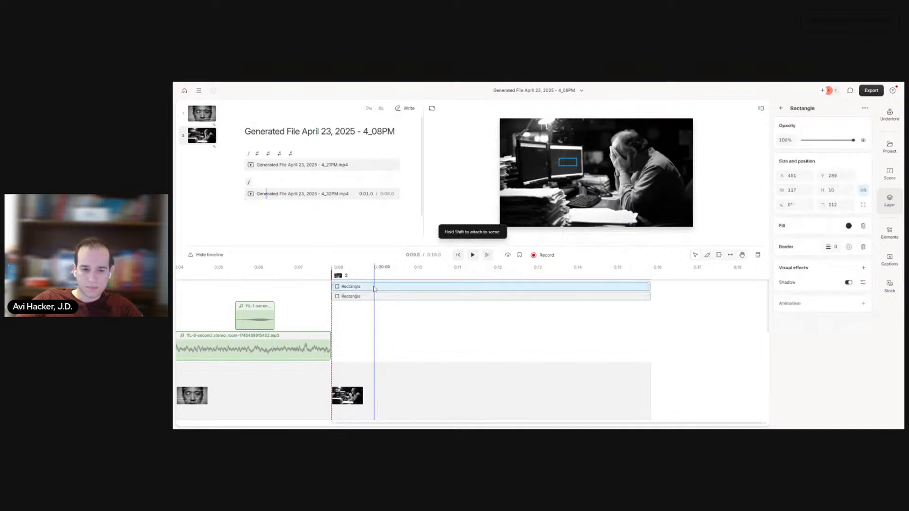
pyautogui.click(374, 297)
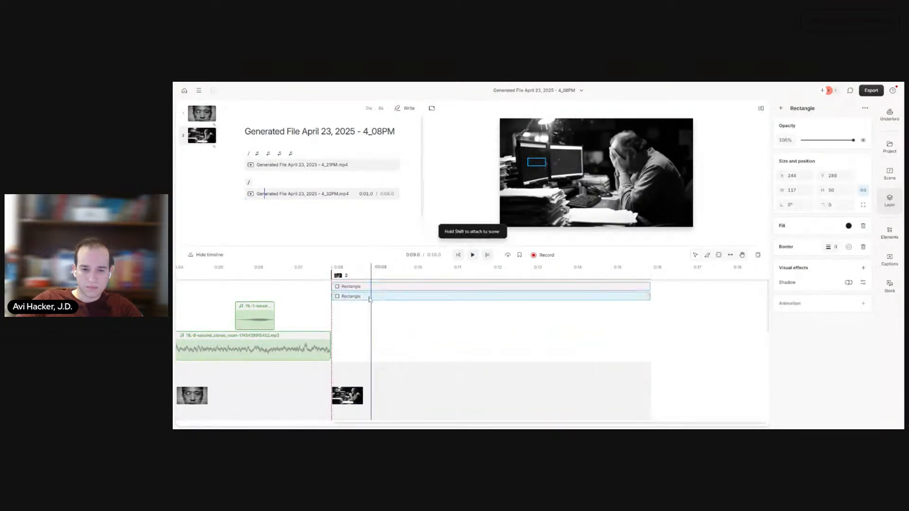
pyautogui.click(459, 254)
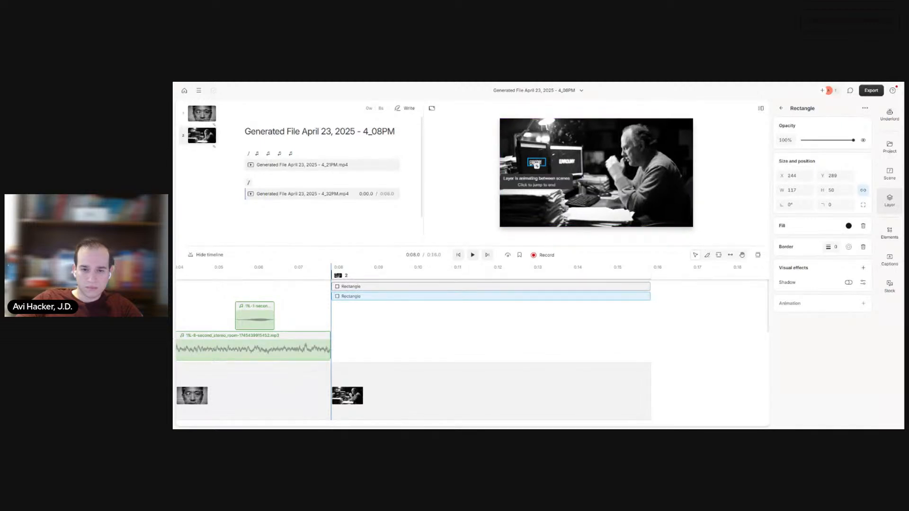
# Step: Try to move the first monitor's rectangle layer earlier on the timeline
pyautogui.click(359, 296)
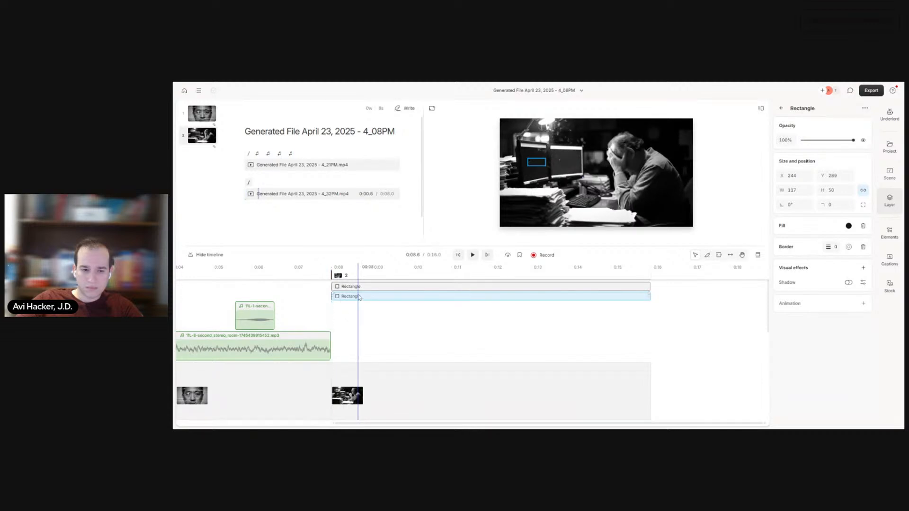
pyautogui.press('Delete')
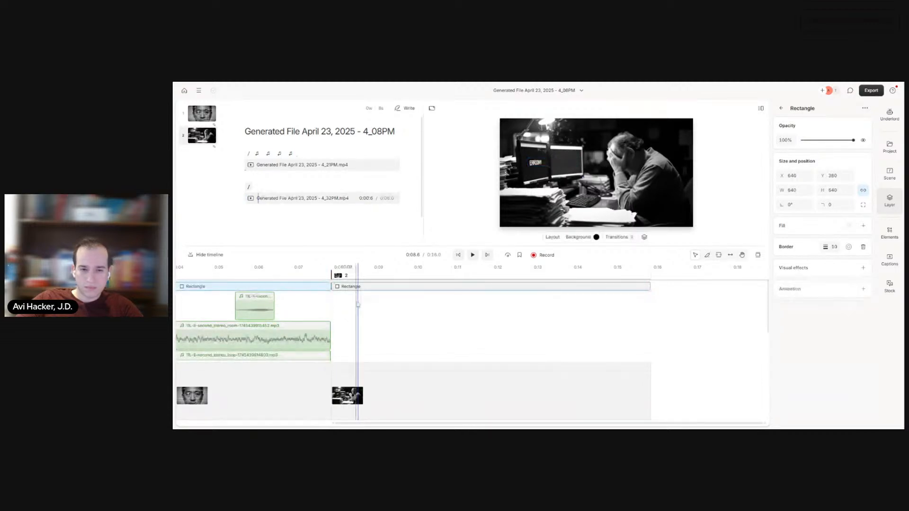
pyautogui.hotkey('ctrl', 'z')
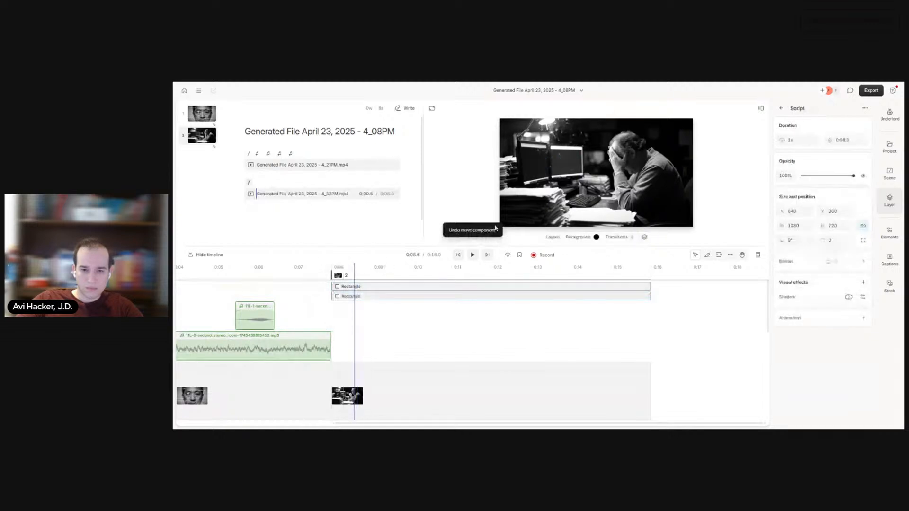
# Step: Examine the start of scene 2 at a closer timeline zoom, comparing the rectangle layers' start with the uncovered monitor text
pyautogui.click(539, 164)
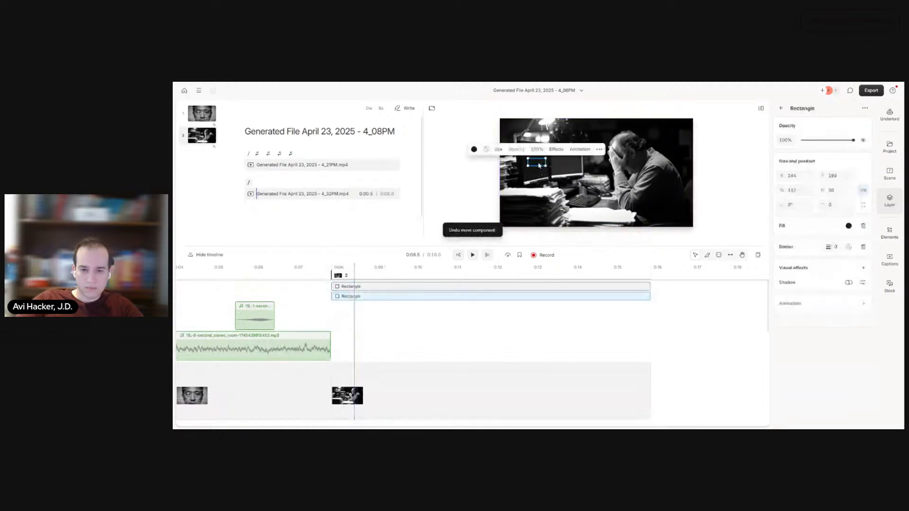
pyautogui.rightClick(539, 164)
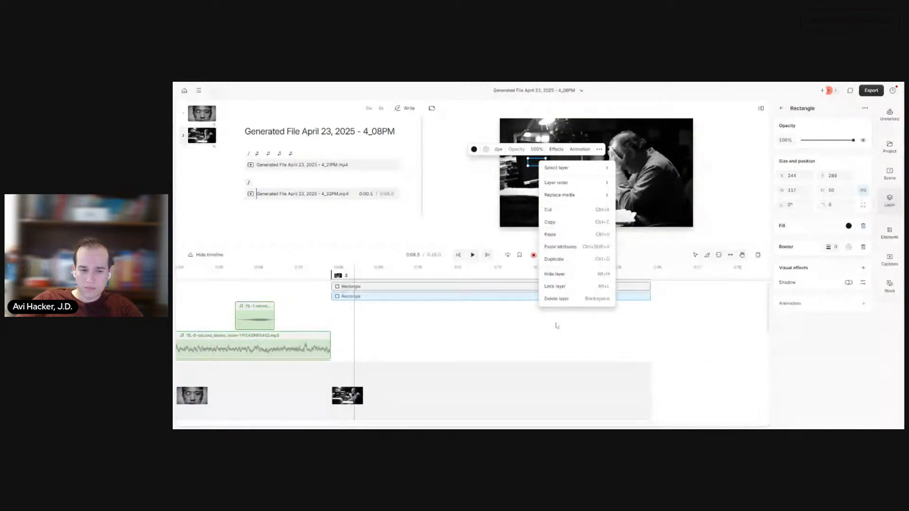
pyautogui.click(519, 325)
pyautogui.scroll(3, 374, 337)
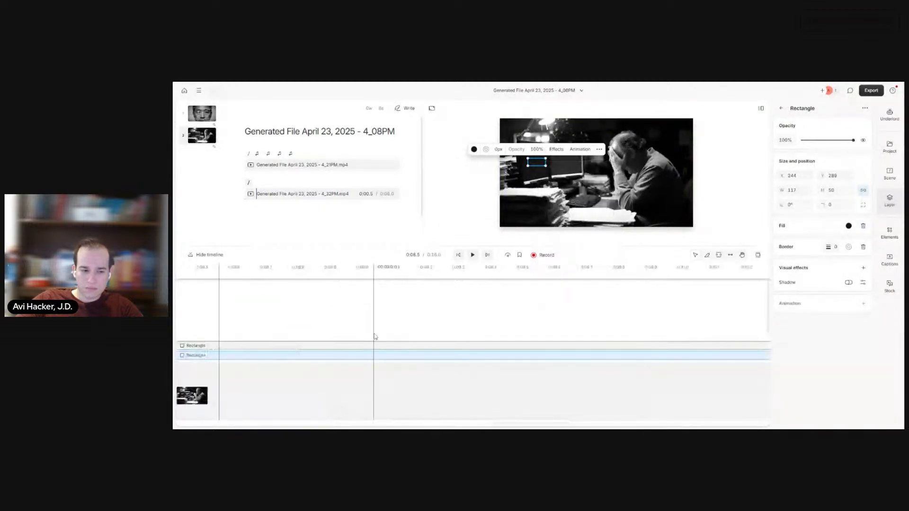
pyautogui.click(330, 314)
pyautogui.scroll(-3, 580, 313)
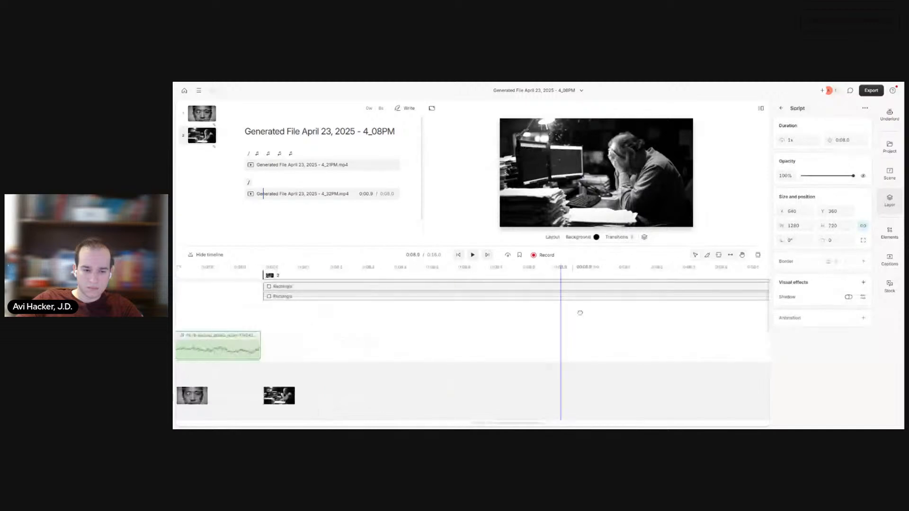
pyautogui.hscroll(-2, 580, 313)
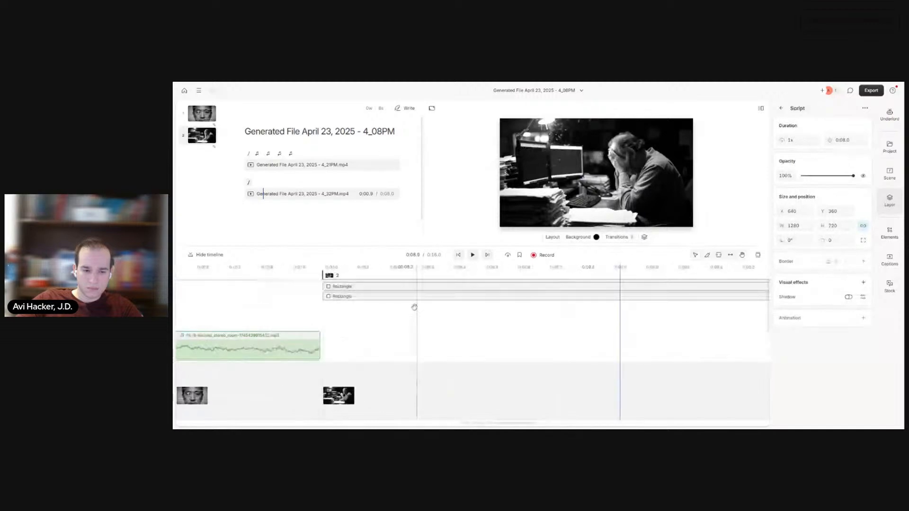
pyautogui.click(458, 256)
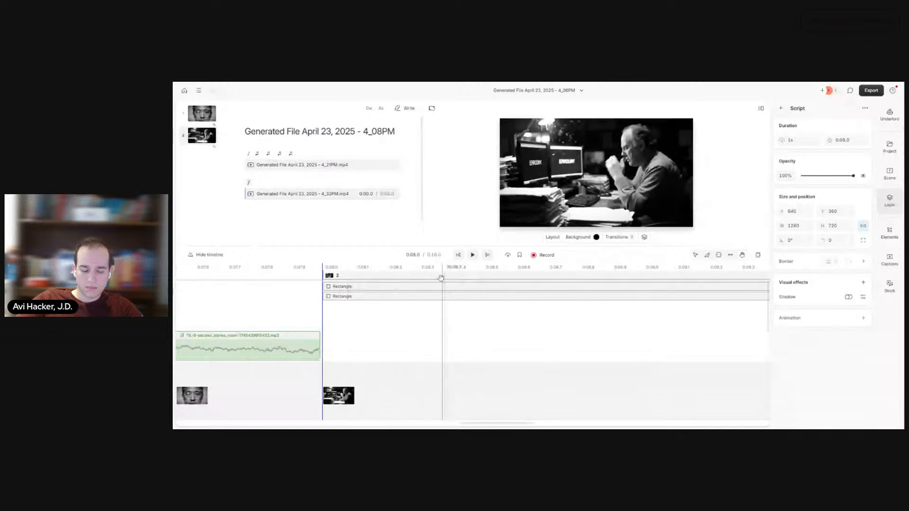
# Step: Play the cut from scene 1 into scene 2 to check how the monitor masks appear
pyautogui.click(288, 274)
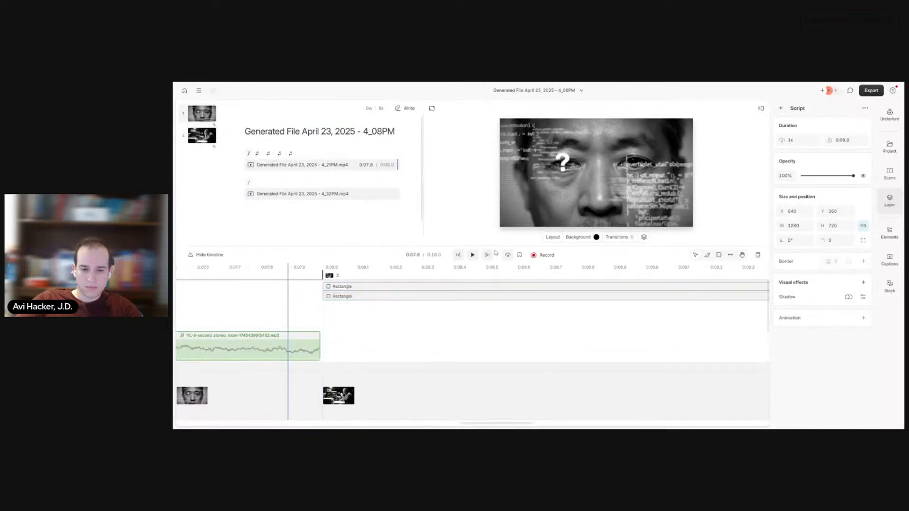
pyautogui.click(472, 259)
pyautogui.click(473, 259)
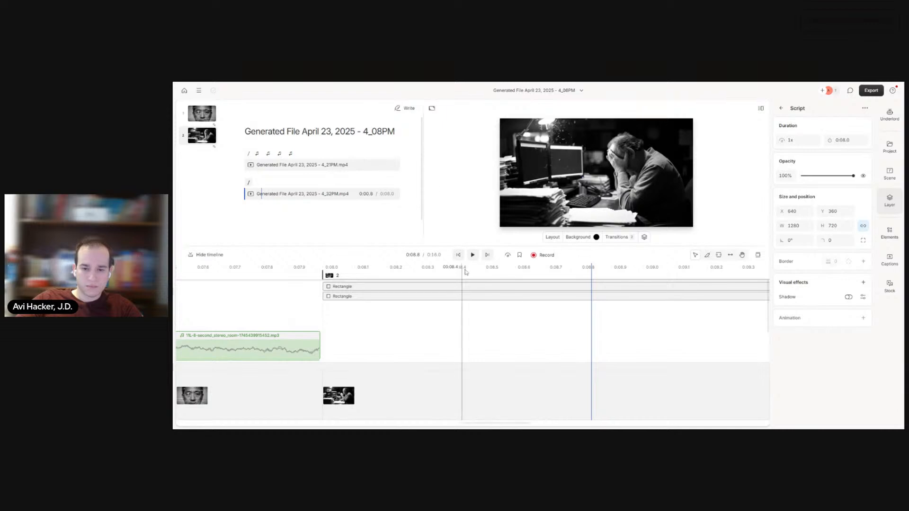
# Step: Remove both smart transitions from scene 2 and replay the cut from the end of scene 1
pyautogui.click(620, 238)
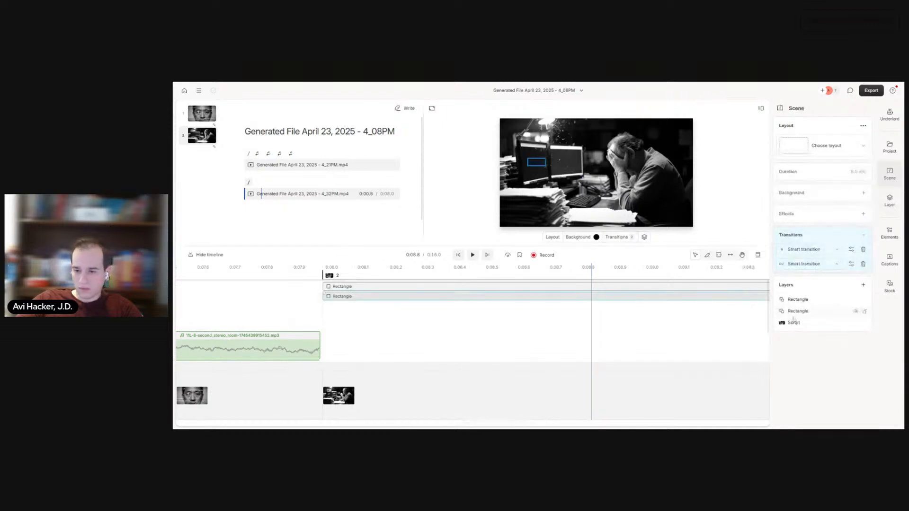
pyautogui.click(864, 250)
pyautogui.click(864, 251)
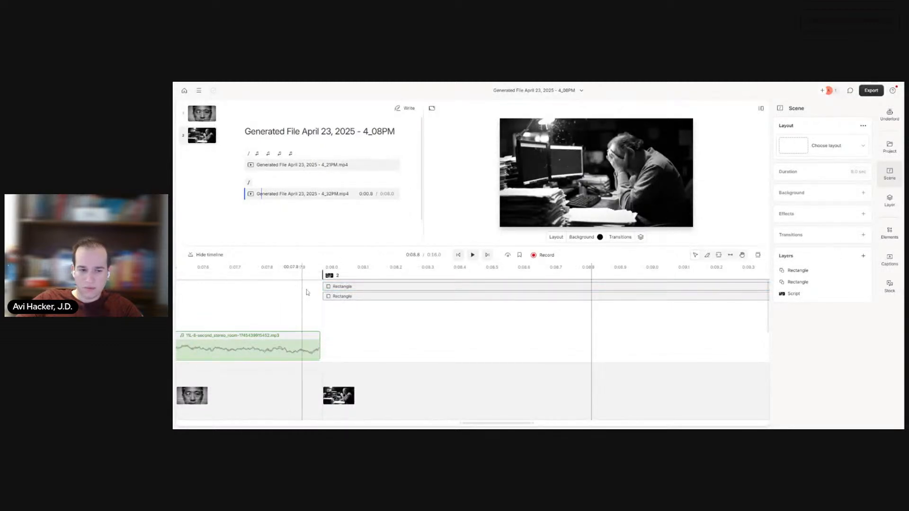
pyautogui.click(290, 310)
pyautogui.click(472, 256)
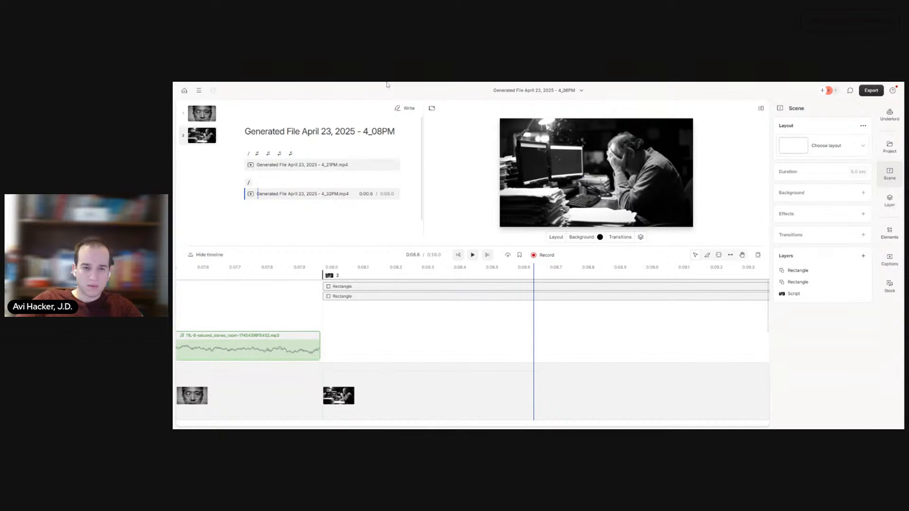
# Step: Switch to the ChatGPT plan and copy the music-bed prompt for block 2, Overload (8-16 s), from the audio table
pyautogui.hotkey('ctrl', 'Tab')
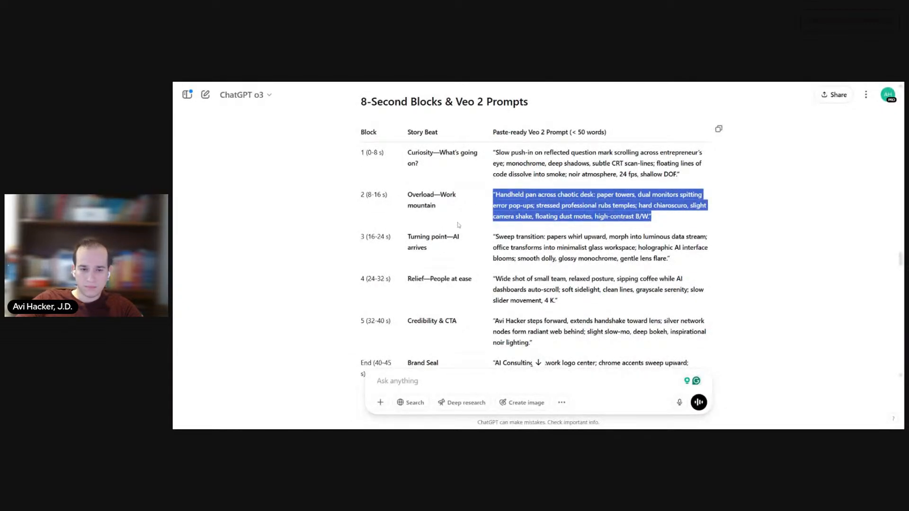
pyautogui.scroll(-7, 454, 217)
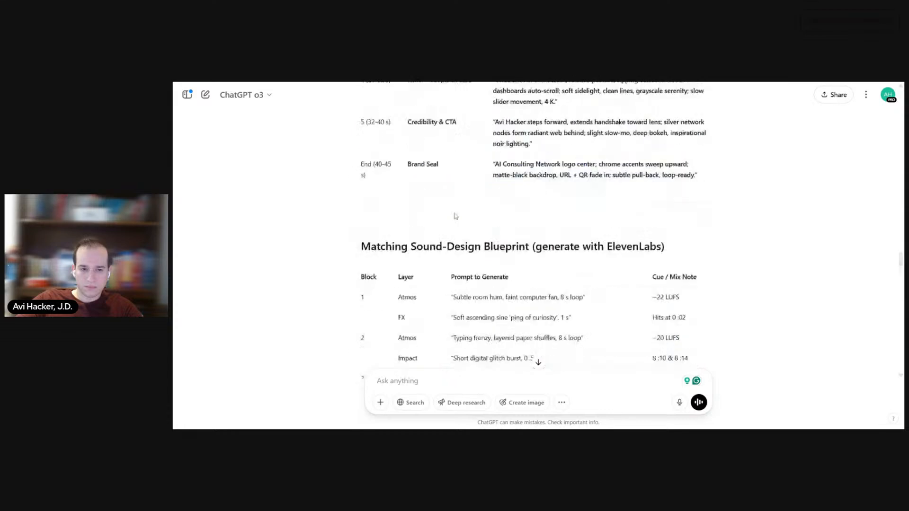
pyautogui.scroll(-15, 454, 215)
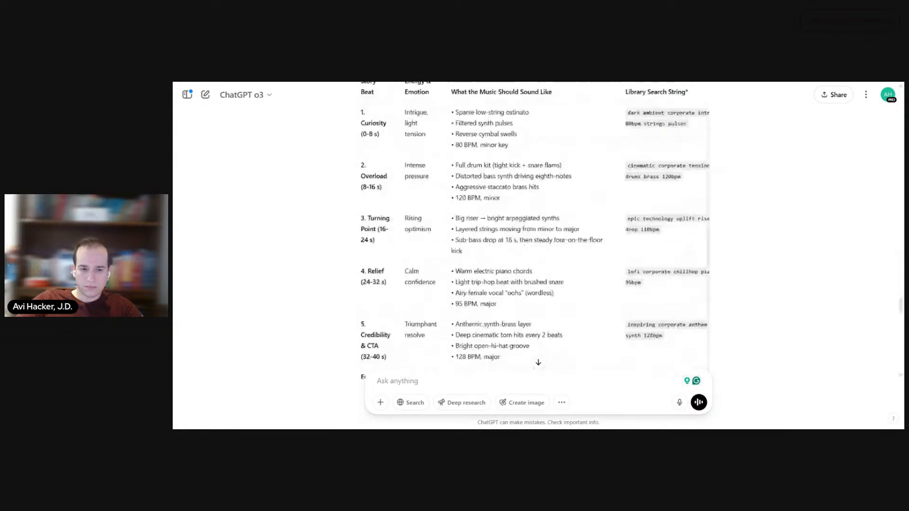
pyautogui.scroll(-2, 454, 214)
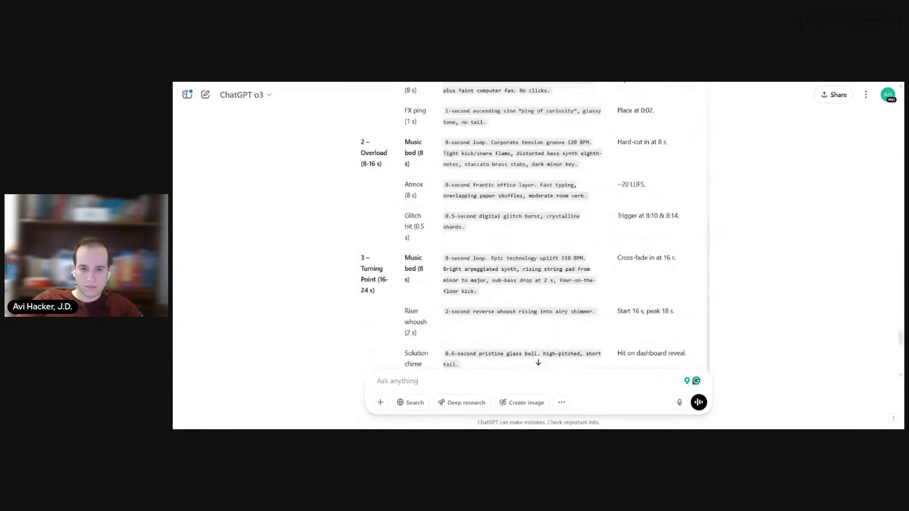
pyautogui.scroll(2, 552, 181)
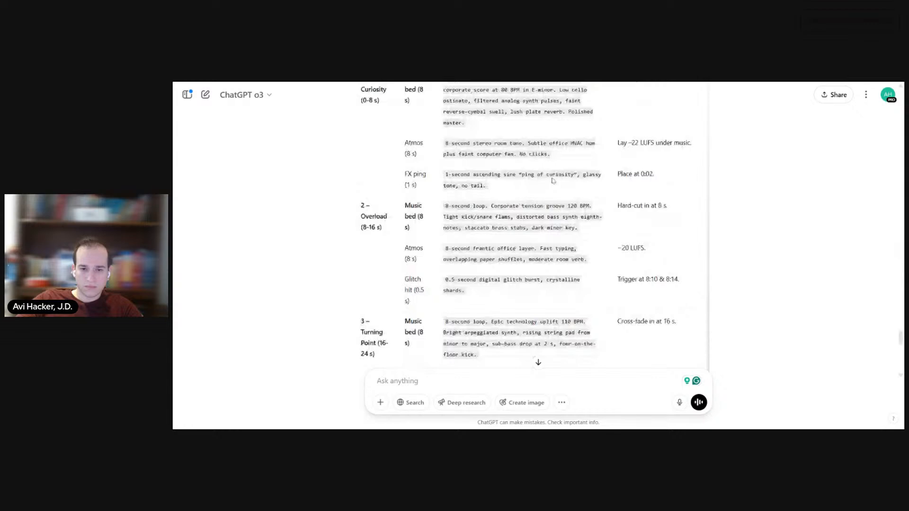
pyautogui.scroll(2, 552, 181)
pyautogui.scroll(-15, 552, 181)
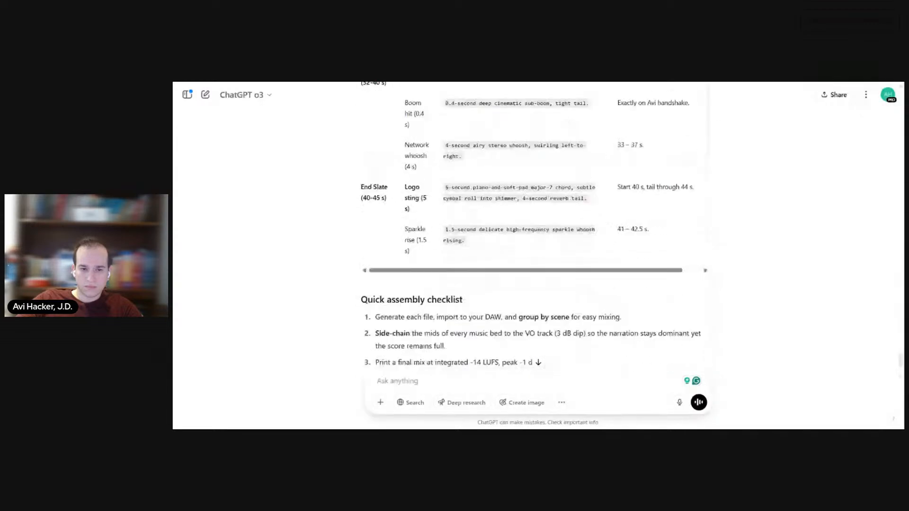
pyautogui.scroll(2, 553, 181)
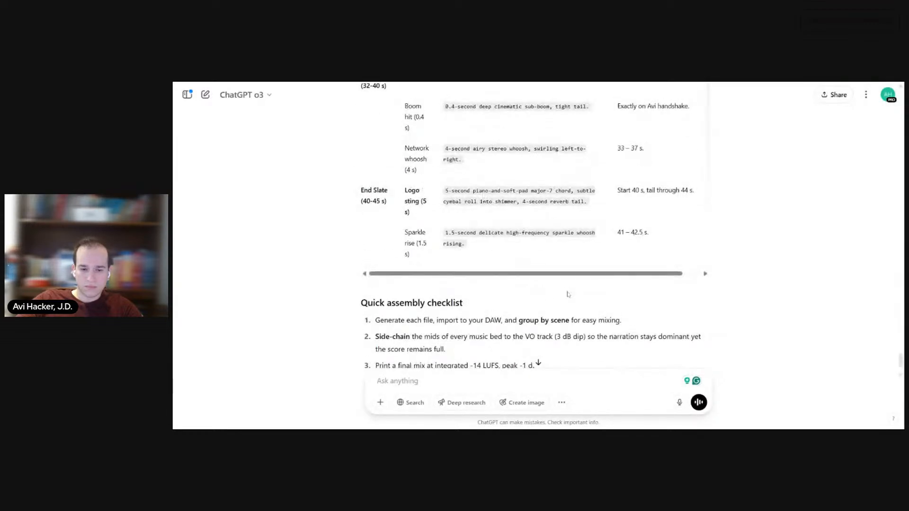
pyautogui.scroll(-2, 559, 289)
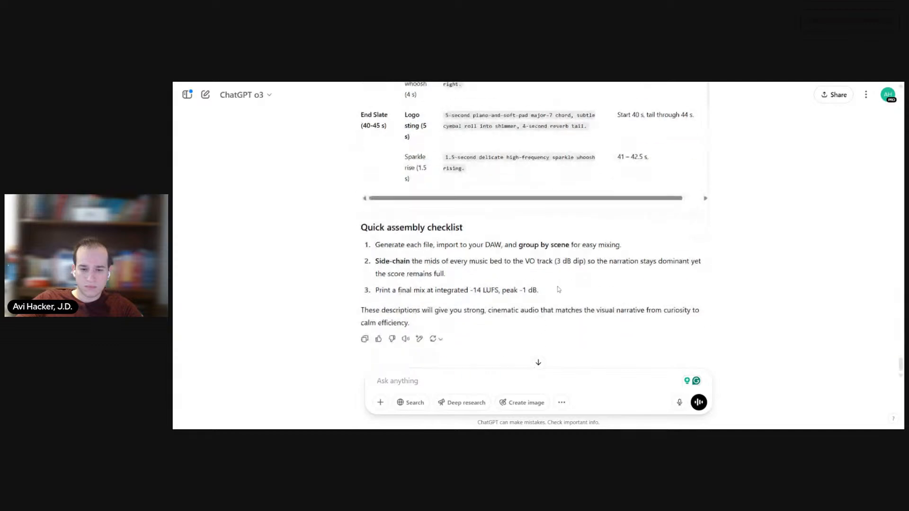
pyautogui.scroll(15, 559, 289)
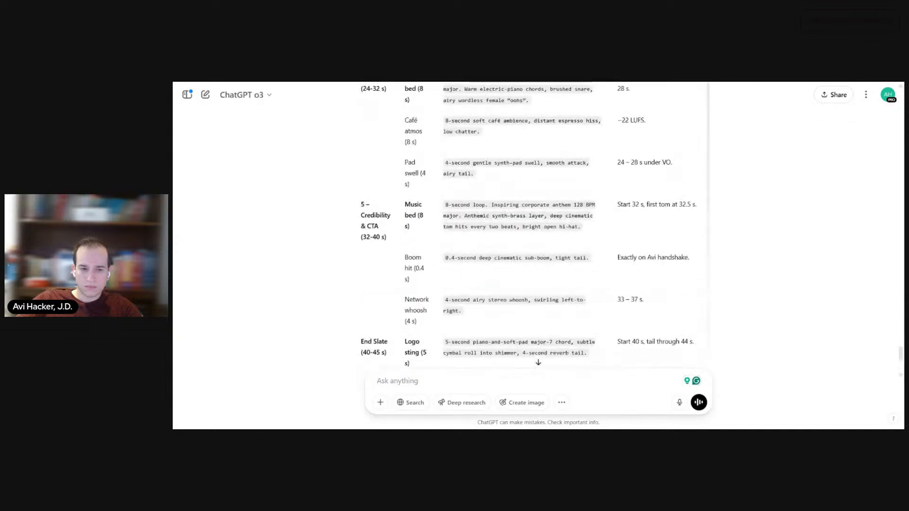
pyautogui.scroll(1, 558, 288)
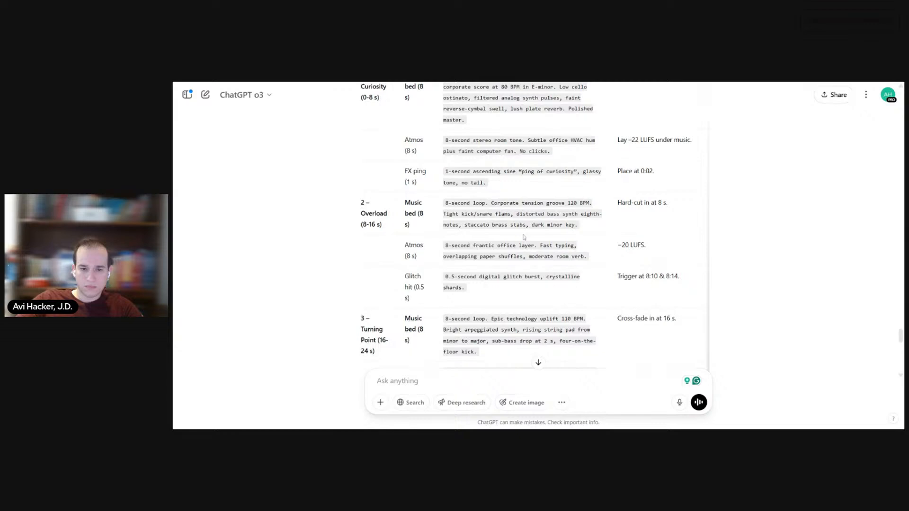
pyautogui.moveTo(589, 232); pyautogui.dragTo(440, 206)
pyautogui.hotkey('ctrl', 'c')
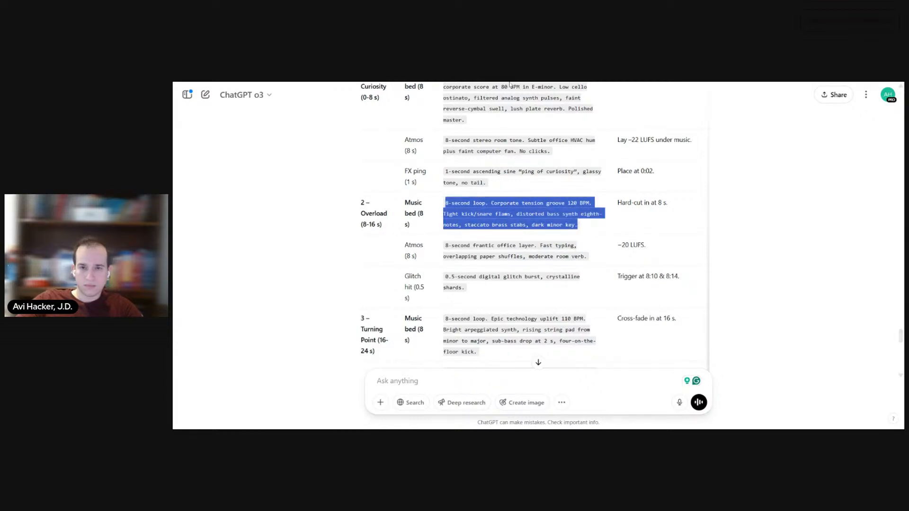
# Step: Switch to ElevenLabs and replace the sound-effect prompt with the copied "8-second loop. Corporate tension groove 120 BPM" text
pyautogui.hotkey('alt', 'Tab')
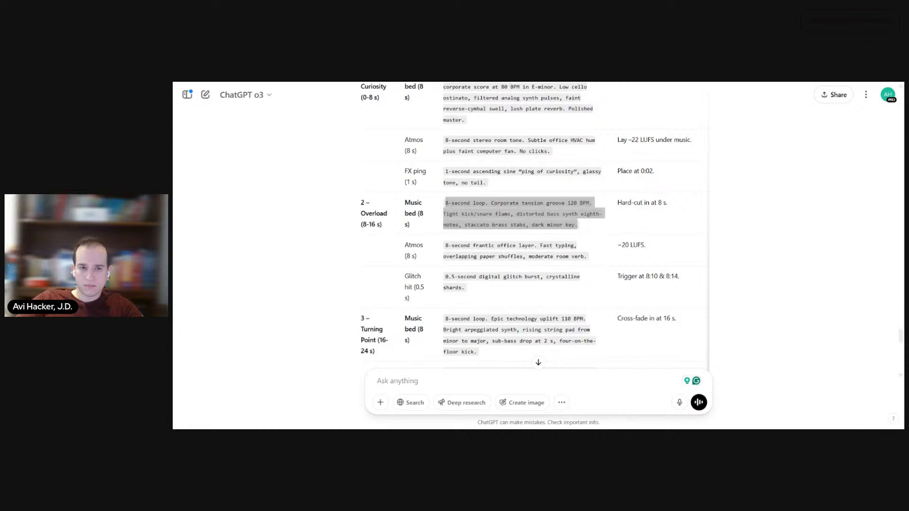
pyautogui.click(512, 335)
pyautogui.hotkey('ctrl', 'v')
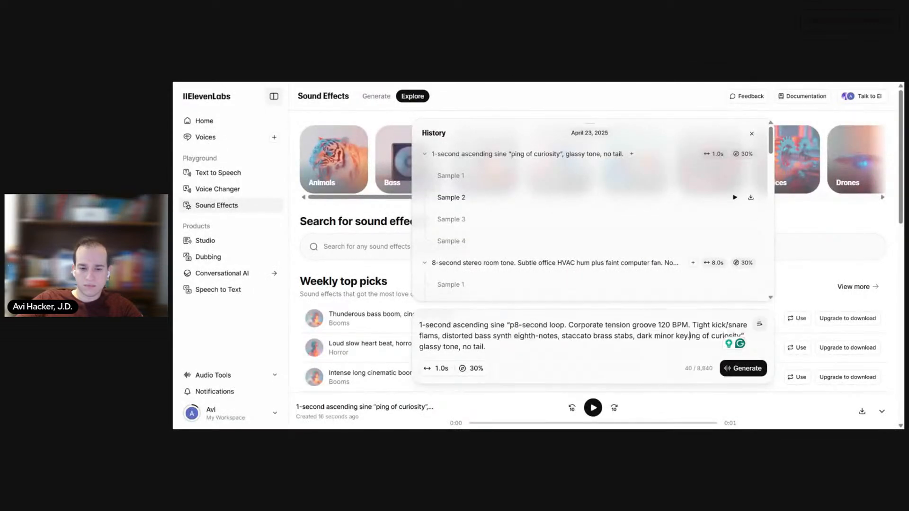
pyautogui.hotkey('ctrl', 'a')
pyautogui.hotkey('ctrl', 'v')
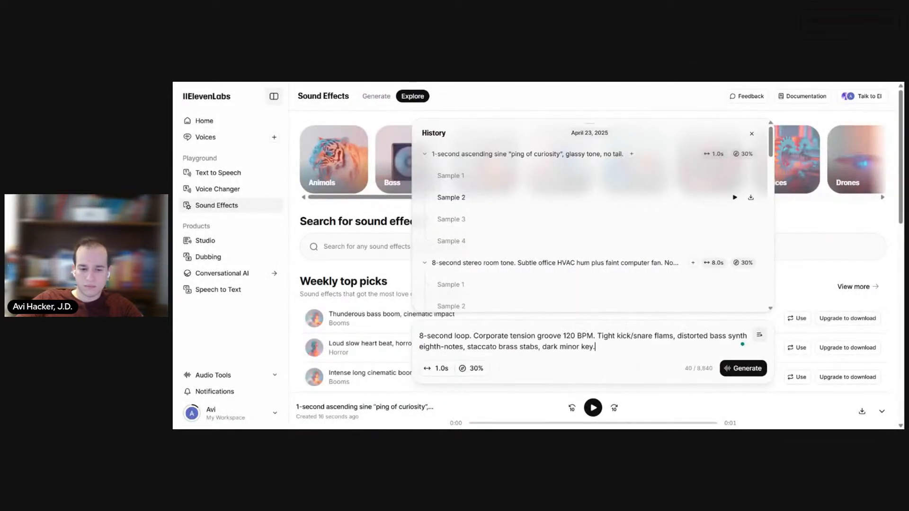
# Step: Set the sound effect's duration to 8.0 seconds and generate it
pyautogui.click(438, 368)
pyautogui.moveTo(399, 348); pyautogui.dragTo(418, 350)
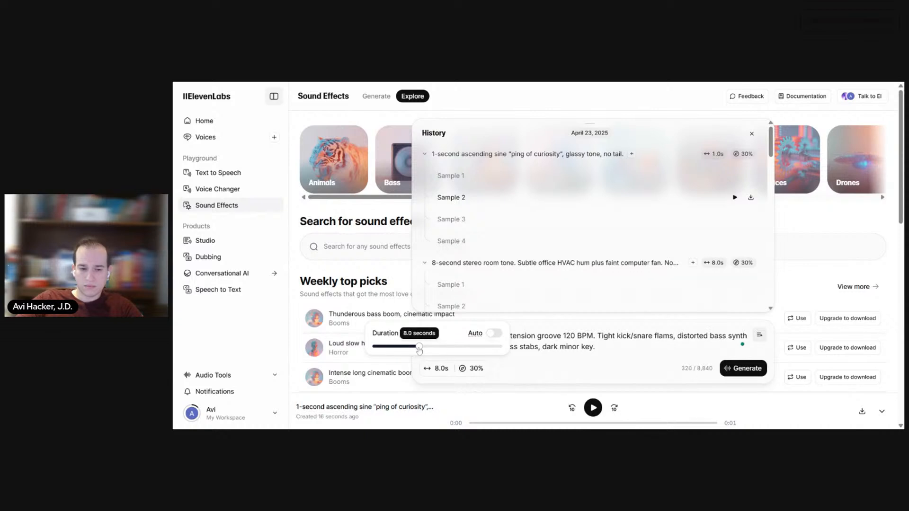
pyautogui.click(515, 372)
pyautogui.click(743, 368)
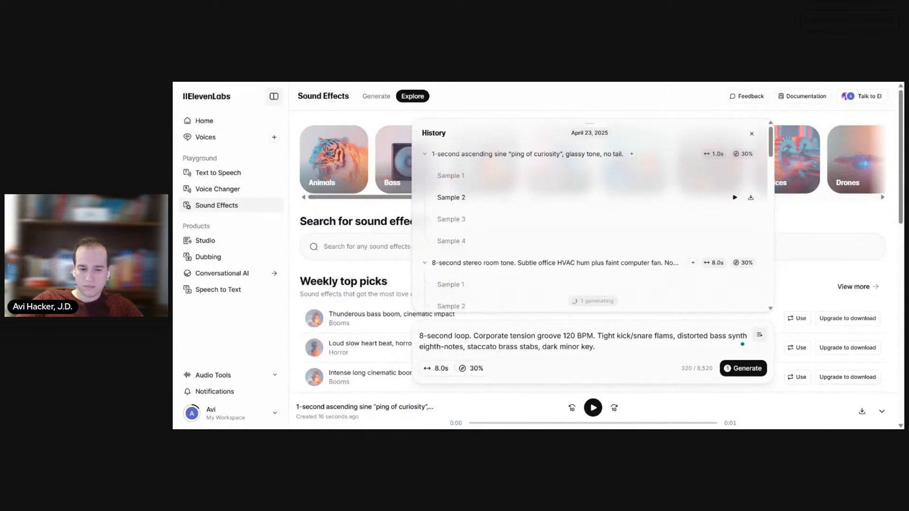
# Step: Remove "8-second loop." from the start of the prompt and generate another set of samples
pyautogui.moveTo(473, 336); pyautogui.dragTo(419, 336)
pyautogui.press('BackSpace')
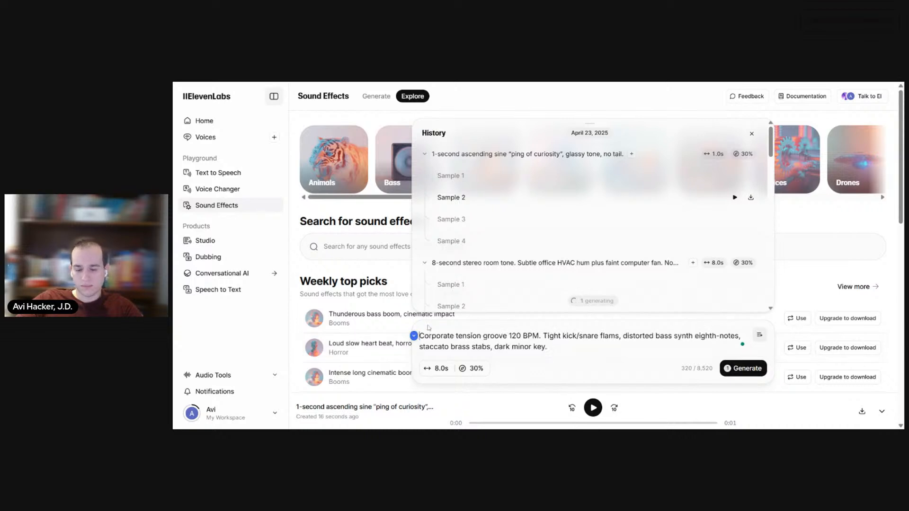
pyautogui.click(743, 368)
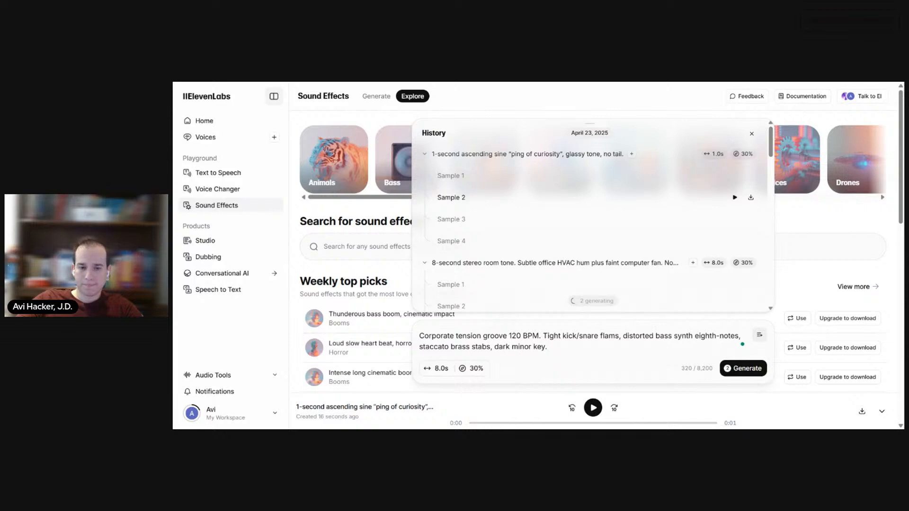
# Step: Switch to Sora, view the generated chaotic-desk clip, close it and return to ElevenLabs
pyautogui.hotkey('ctrl', 'Tab')
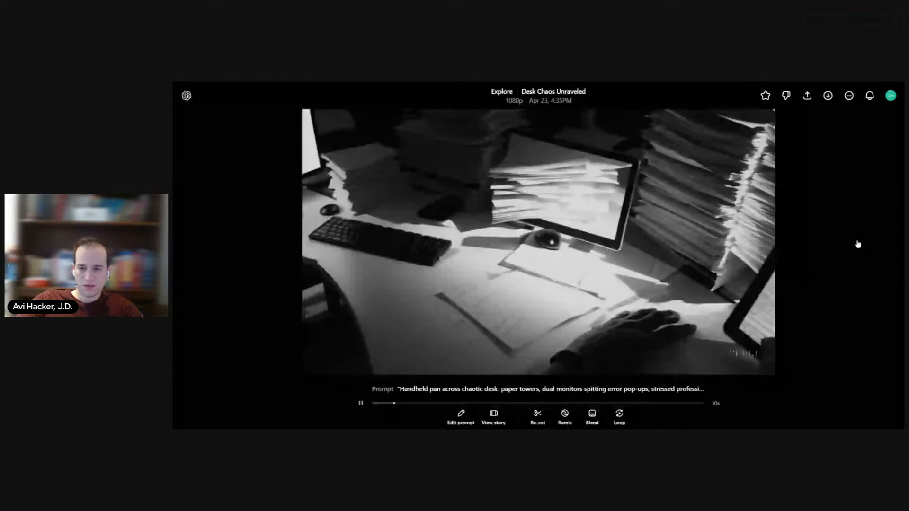
pyautogui.click(858, 244)
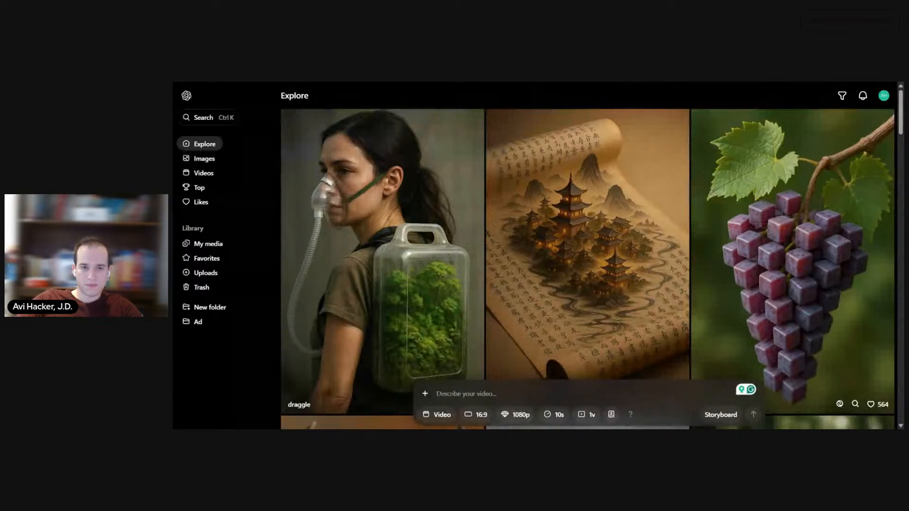
pyautogui.hotkey('ctrl', 'Tab')
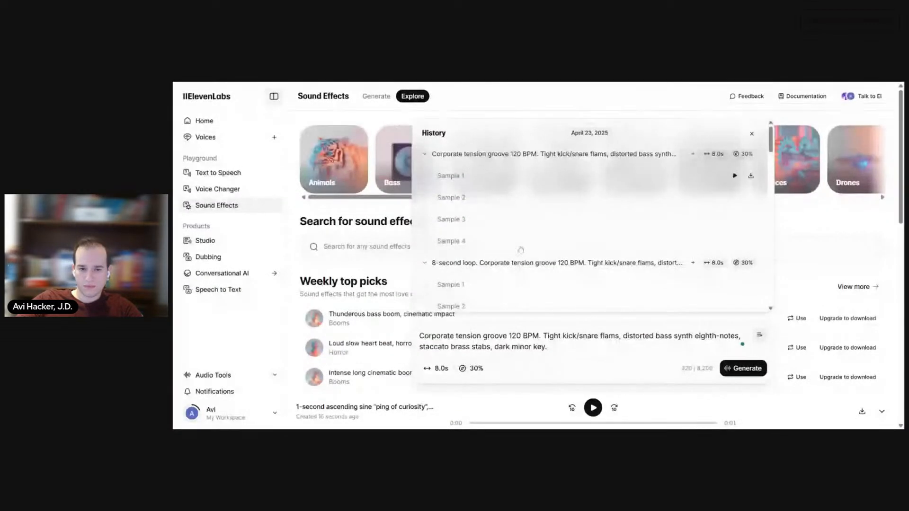
# Step: Listen to the four samples generated from the shortened "Corporate tension groove 120 BPM" prompt
pyautogui.click(734, 176)
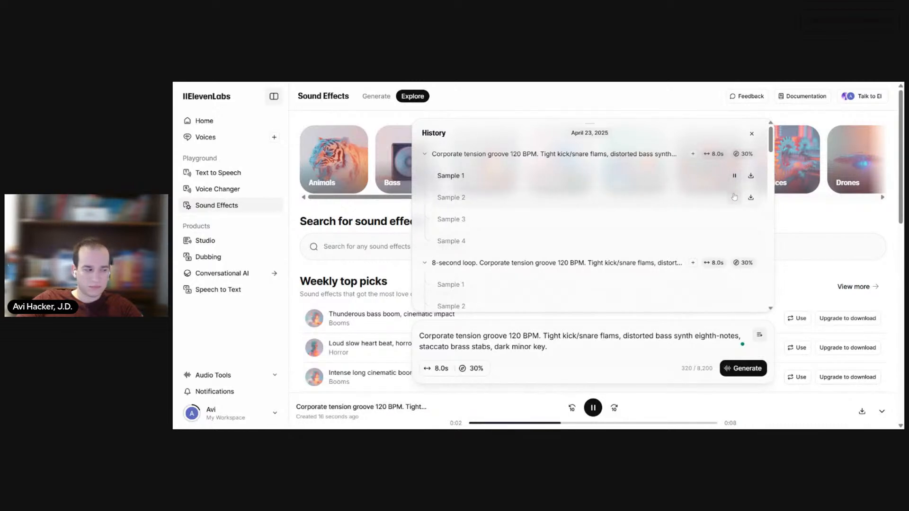
pyautogui.click(734, 198)
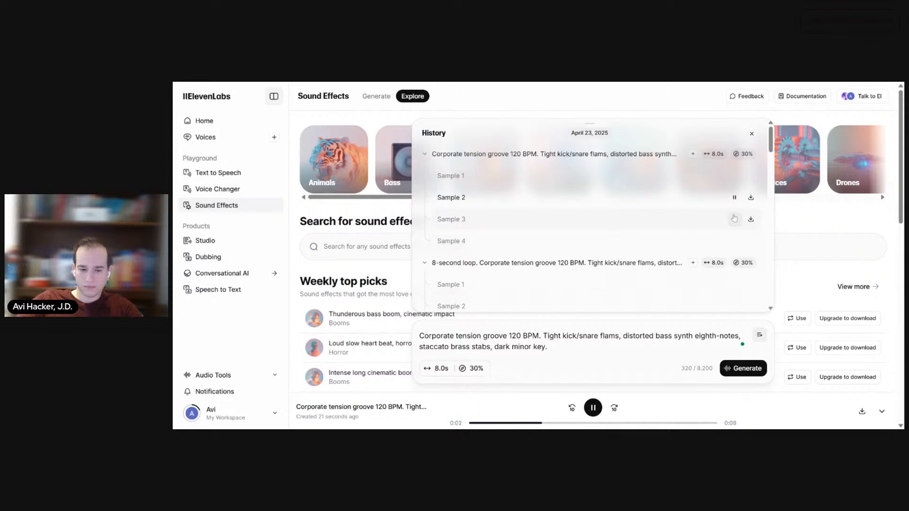
pyautogui.click(734, 219)
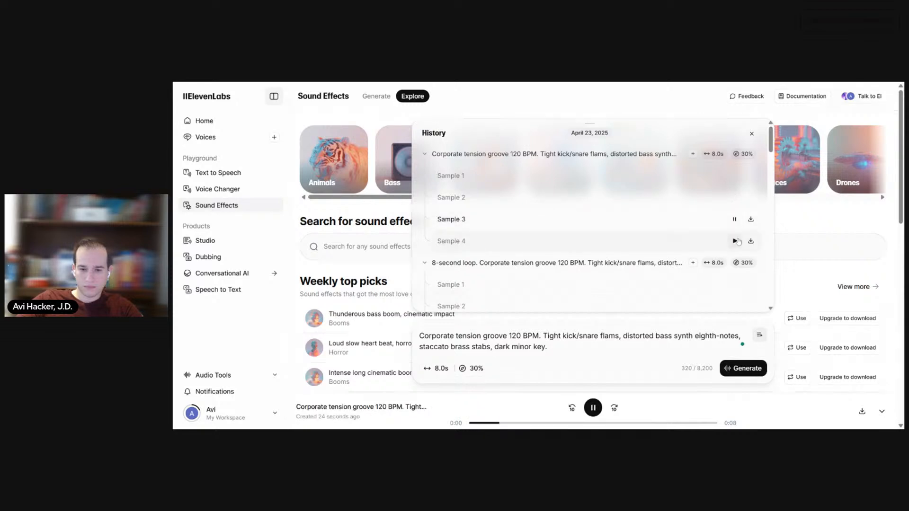
pyautogui.click(735, 241)
pyautogui.scroll(-2, 736, 228)
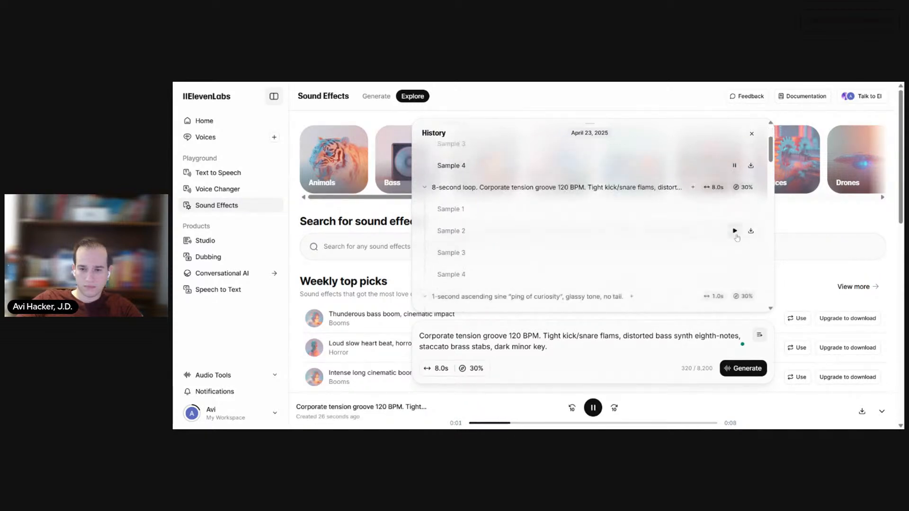
# Step: Listen to the four samples of the "8-second loop" prompt and replay Sample 1 of the shortened prompt for comparison
pyautogui.click(735, 209)
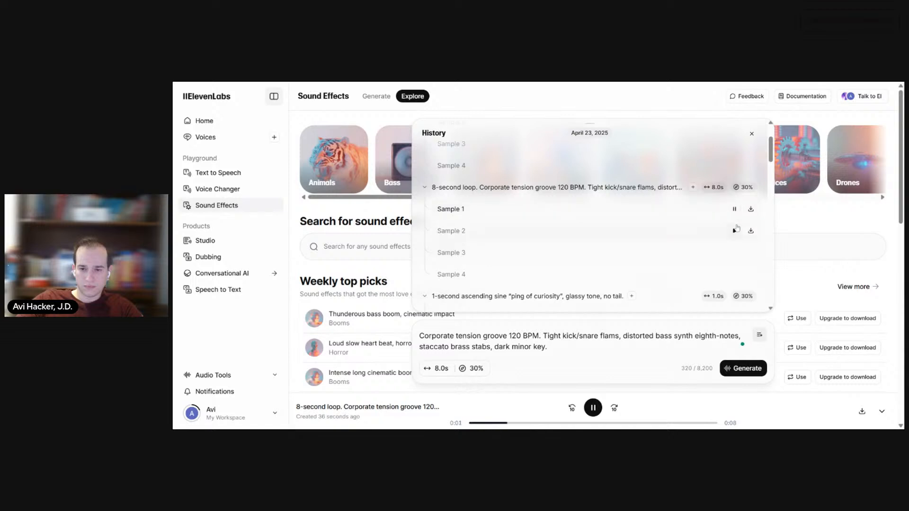
pyautogui.click(735, 230)
pyautogui.click(734, 252)
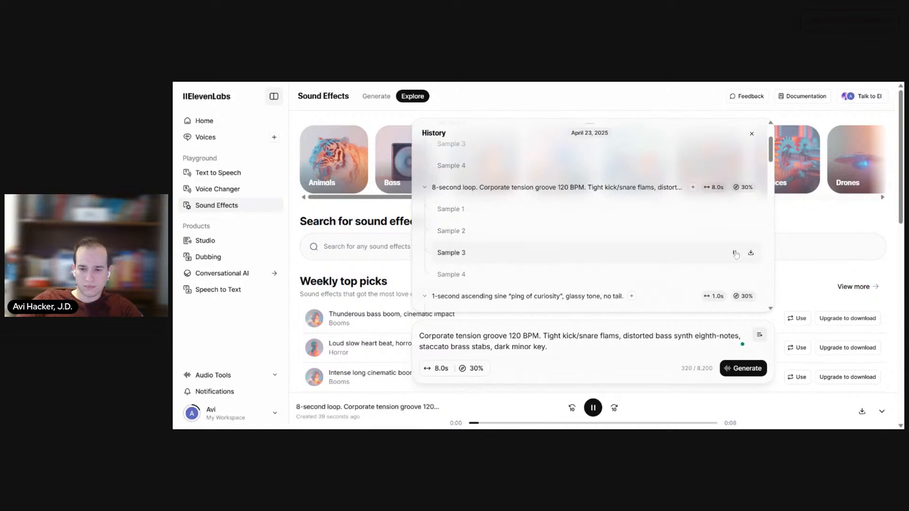
pyautogui.click(735, 273)
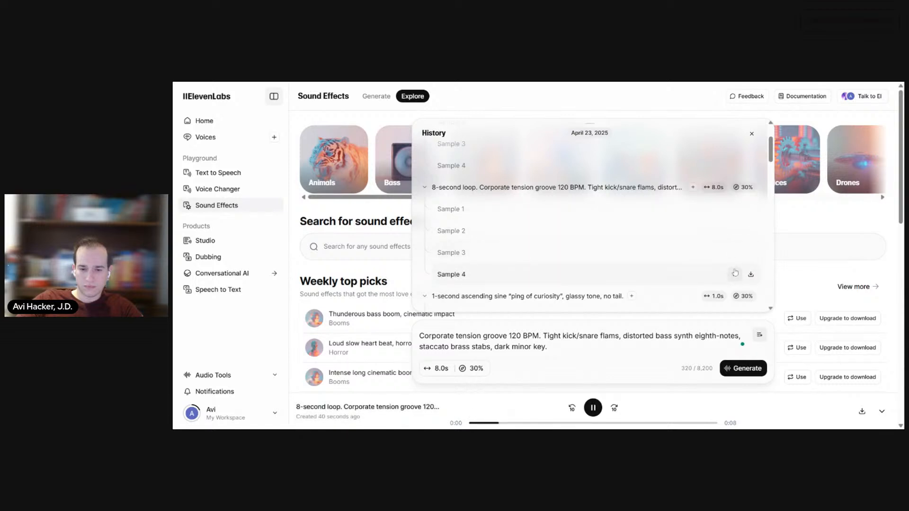
pyautogui.scroll(2, 734, 270)
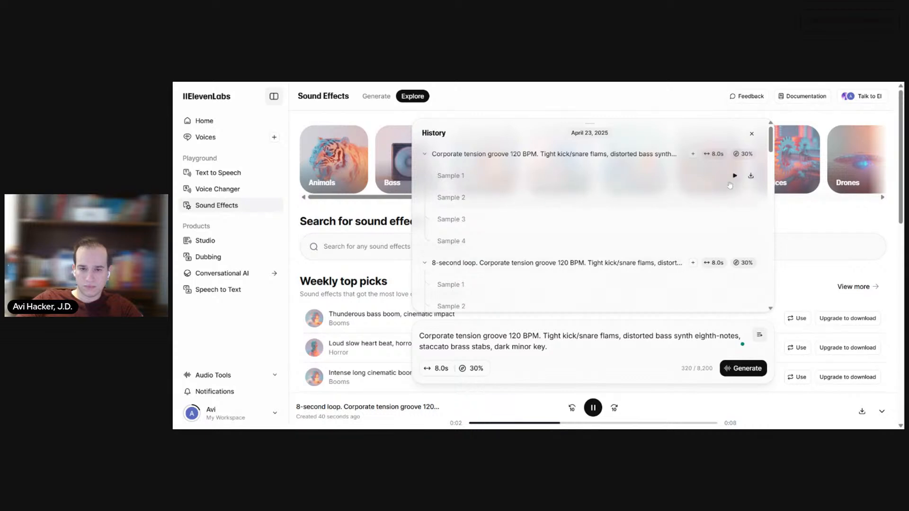
pyautogui.click(734, 176)
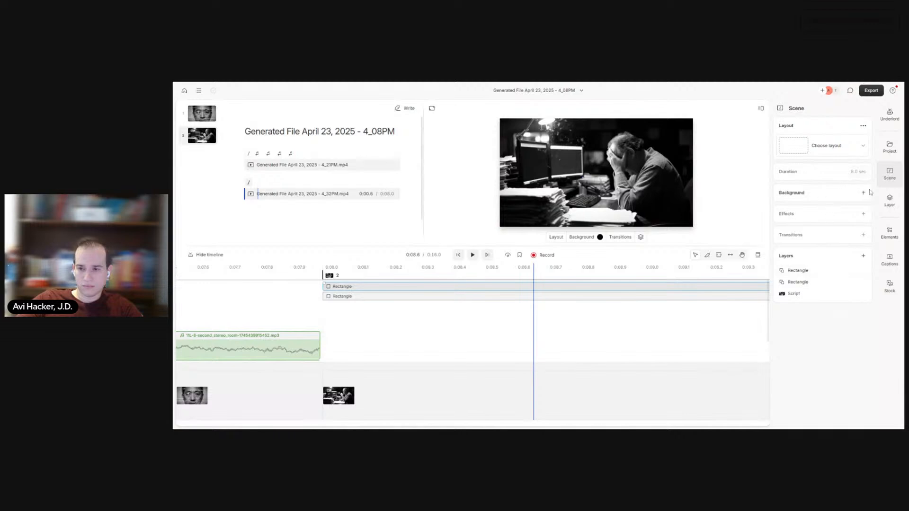
# Step: Upload the Corporate tension mp3 from the computer to the project files and add it as an audio layer in scene 2
pyautogui.click(890, 146)
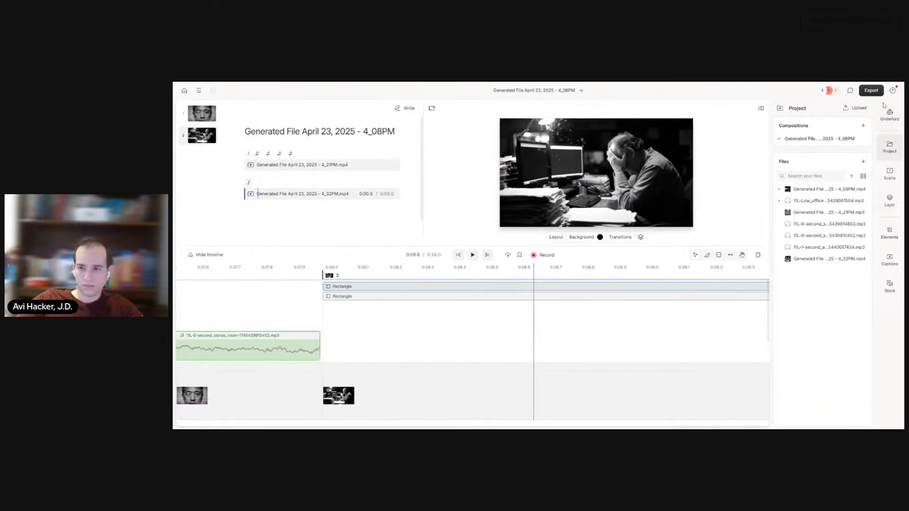
pyautogui.click(863, 161)
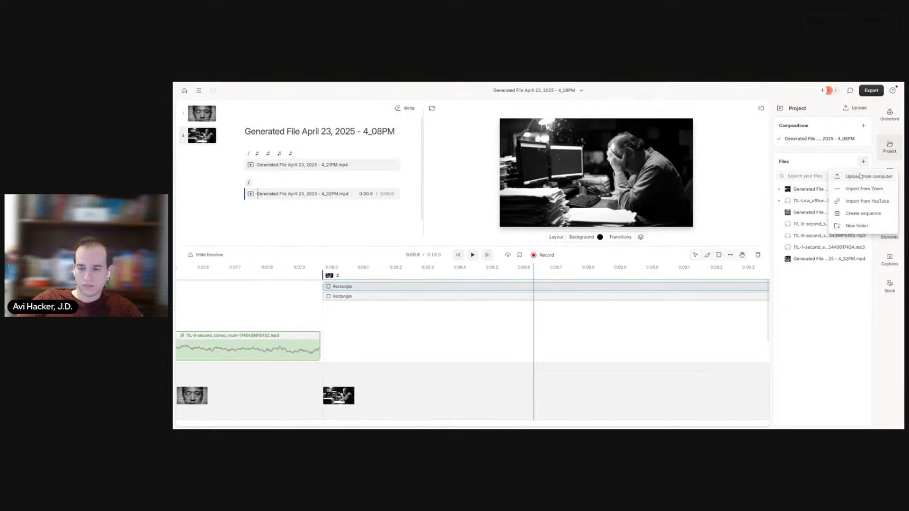
pyautogui.click(862, 176)
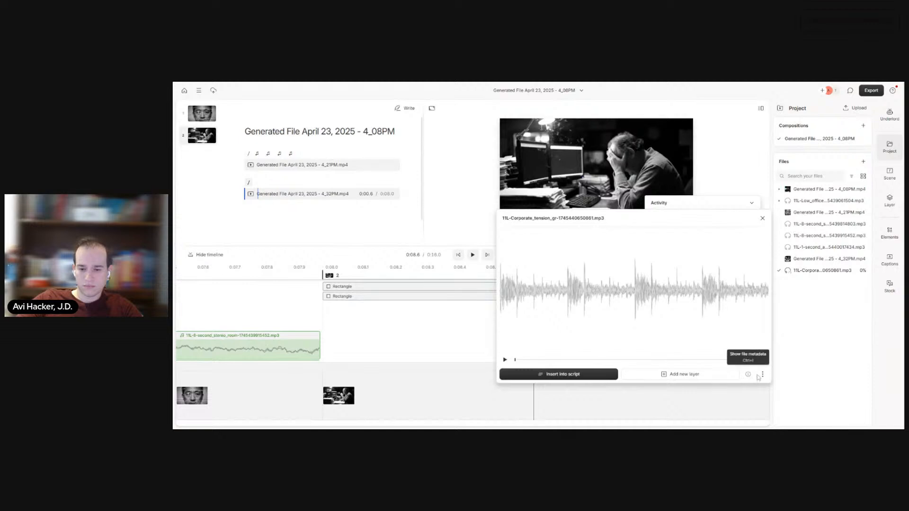
pyautogui.click(762, 219)
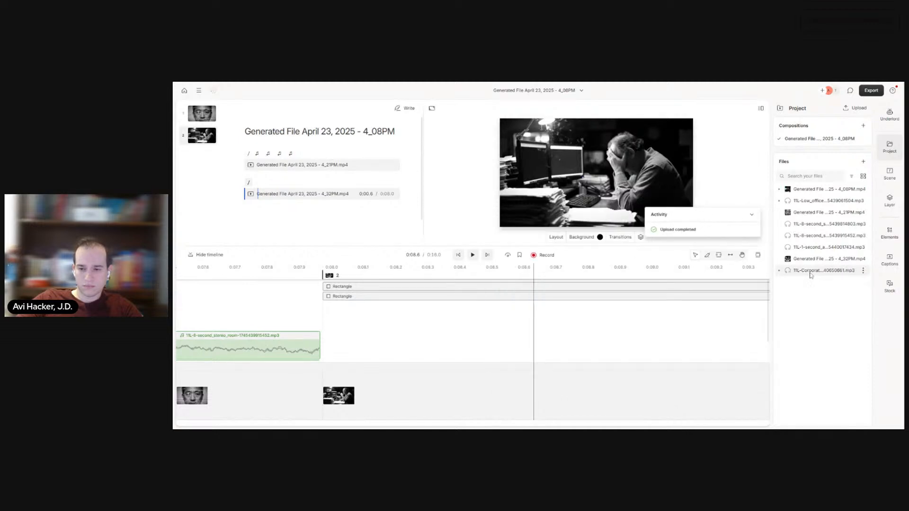
pyautogui.moveTo(810, 275); pyautogui.dragTo(473, 241)
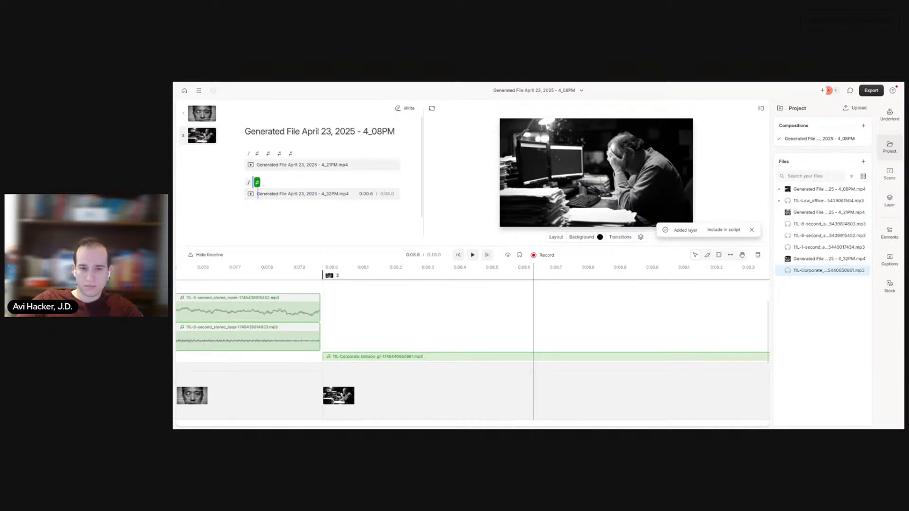
# Step: Switch to ElevenLabs, listen to the four "8-second frantic office layer" samples and download Sample 3
pyautogui.hotkey('ctrl', 'Tab')
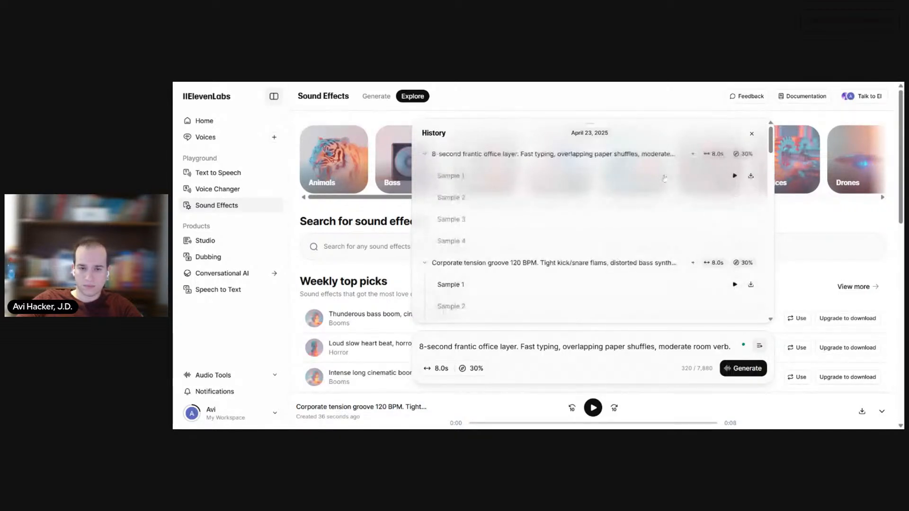
pyautogui.click(734, 176)
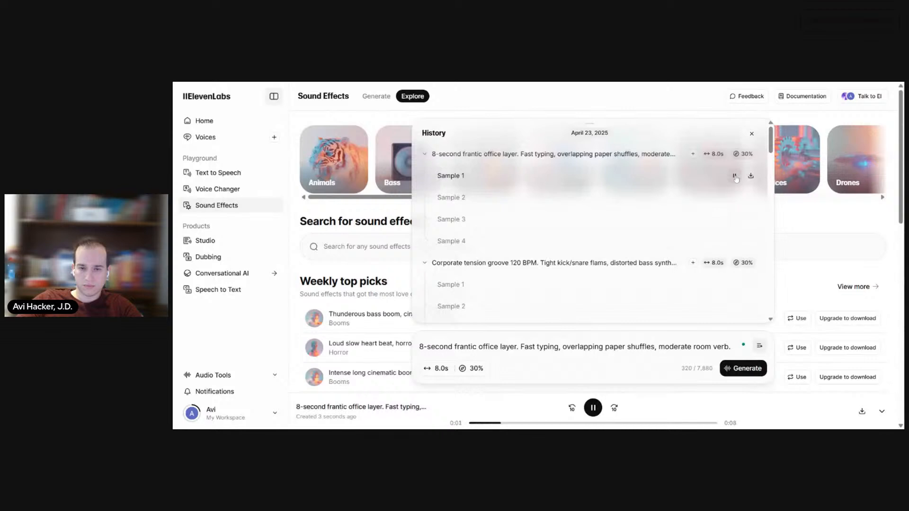
pyautogui.click(732, 197)
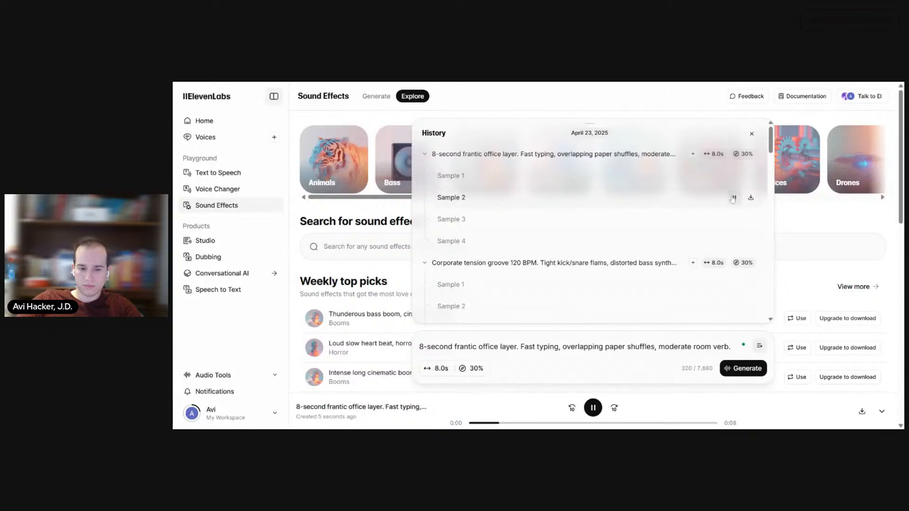
pyautogui.click(733, 220)
pyautogui.click(734, 240)
pyautogui.click(734, 216)
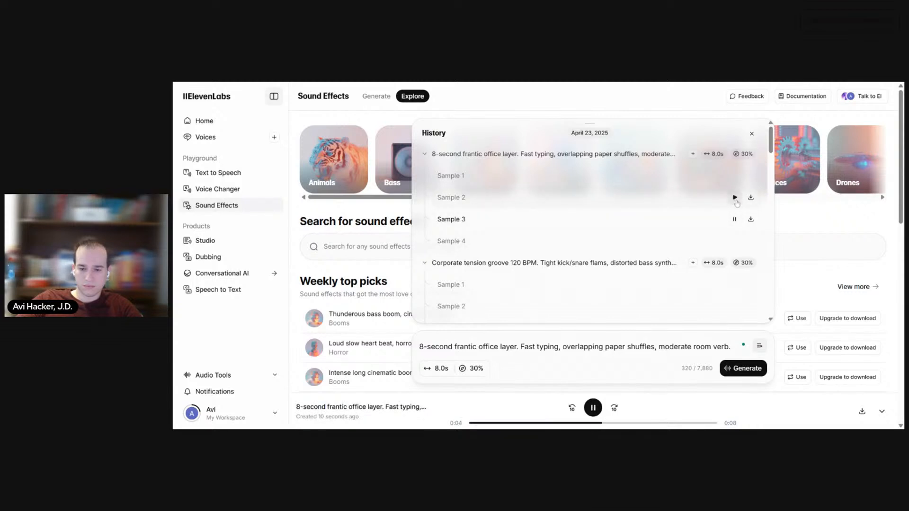
pyautogui.click(747, 221)
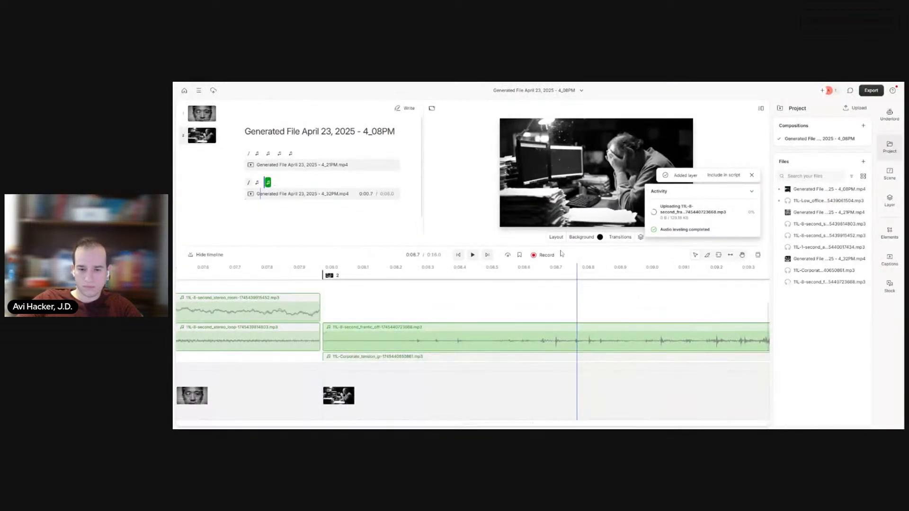
# Step: Play scene 2 from its start to hear the tension music and frantic office sound together
pyautogui.click(458, 256)
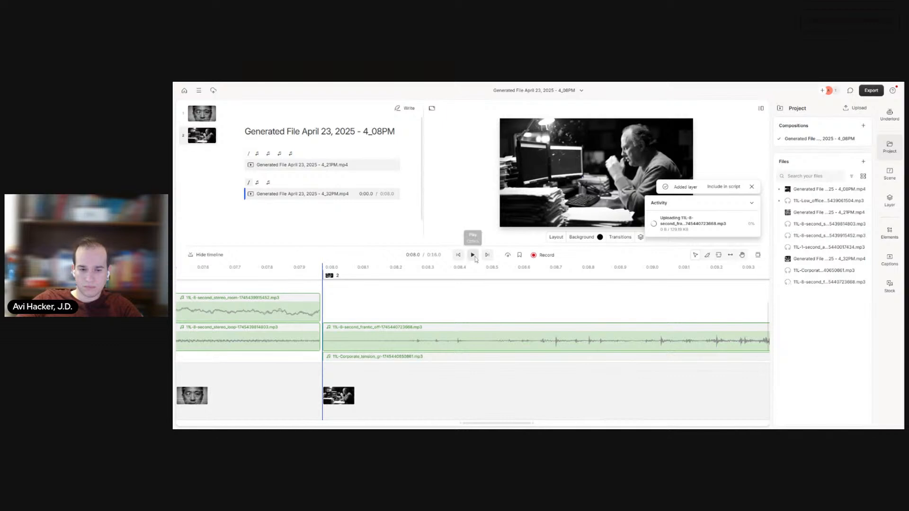
pyautogui.click(473, 255)
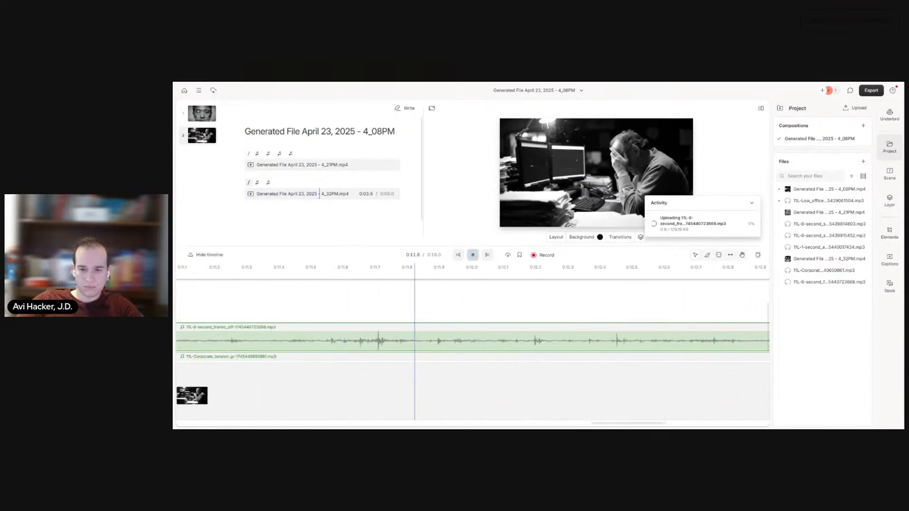
pyautogui.click(475, 257)
# Step: Set the frantic office audio layer's volume to 50% and play scene 2 from its start to check the balance
pyautogui.click(453, 344)
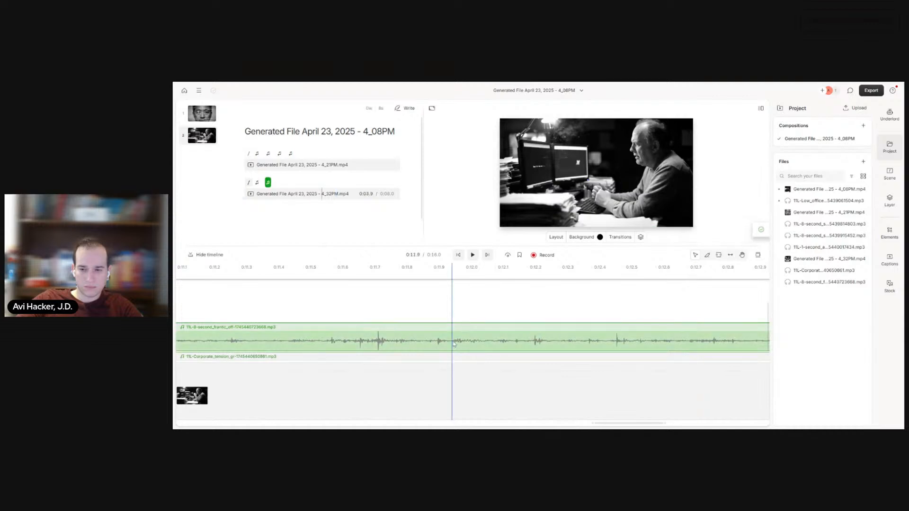
pyautogui.click(888, 175)
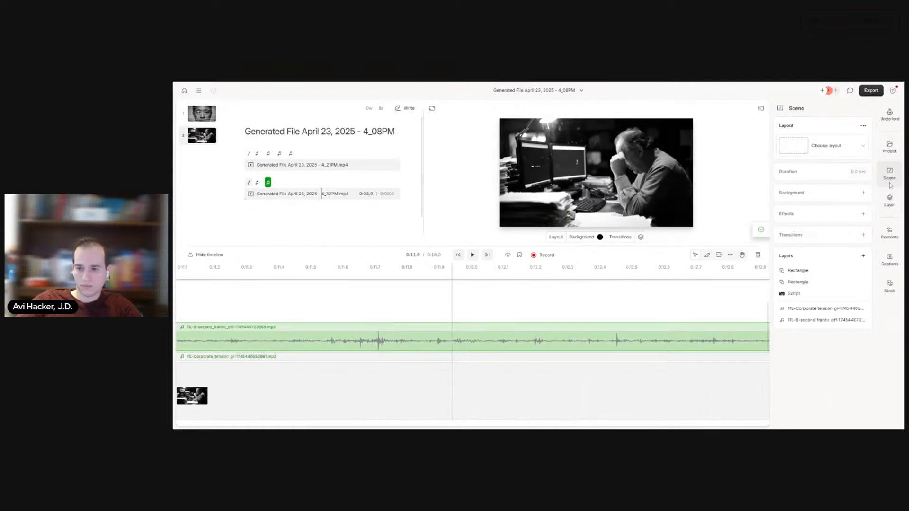
pyautogui.click(890, 204)
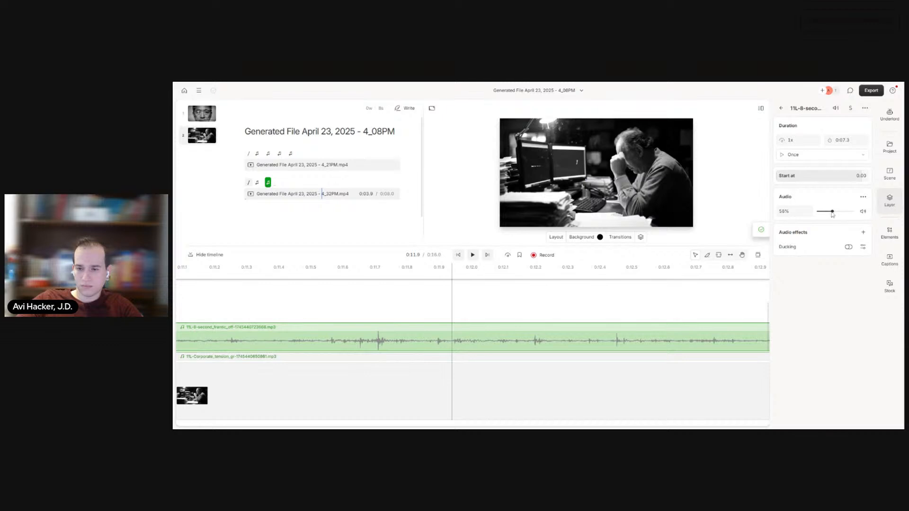
pyautogui.click(801, 217)
pyautogui.click(787, 213)
pyautogui.press('BackSpace')
pyautogui.write('0')
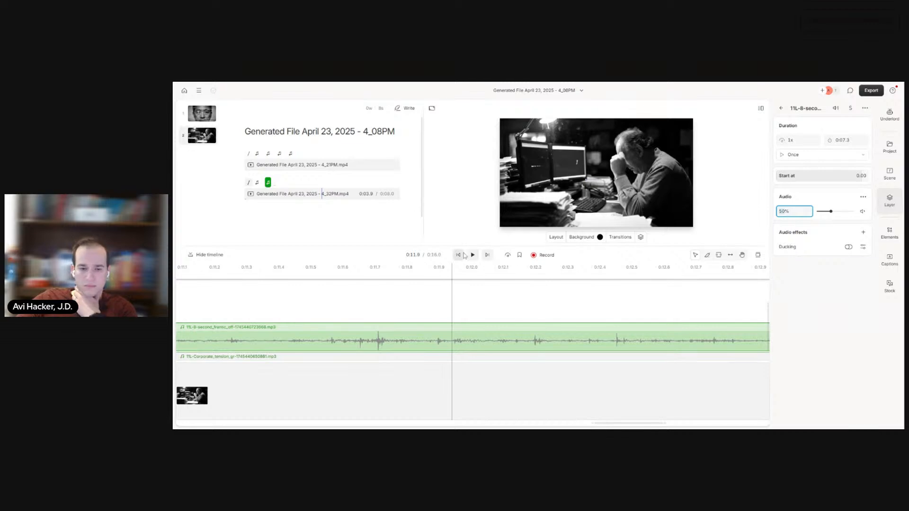
pyautogui.click(458, 255)
pyautogui.click(472, 255)
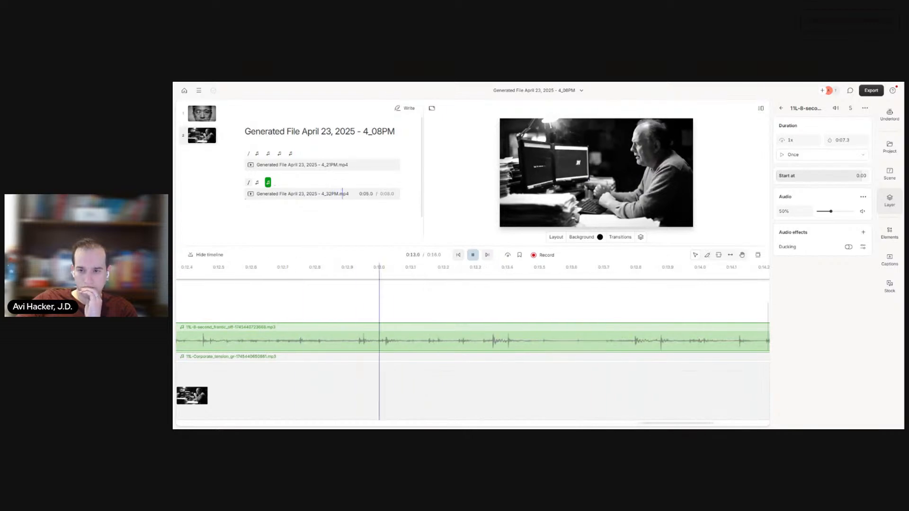
pyautogui.click(473, 255)
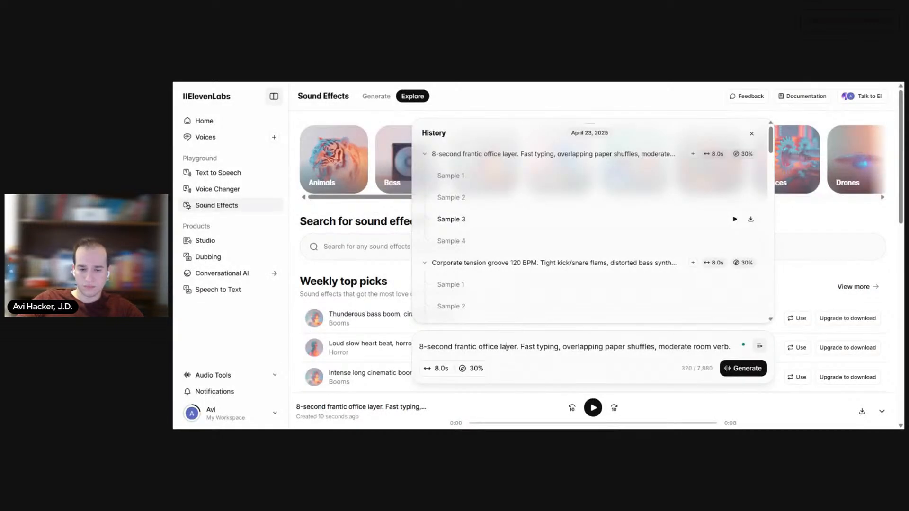
# Step: In ElevenLabs, generate samples for "0.5-second digital glitch burst, crystalline shards." with a duration of 0.6 seconds
pyautogui.hotkey('ctrl', 'a')
pyautogui.write('0.5-second digital glitch burst, crystalline shards.')
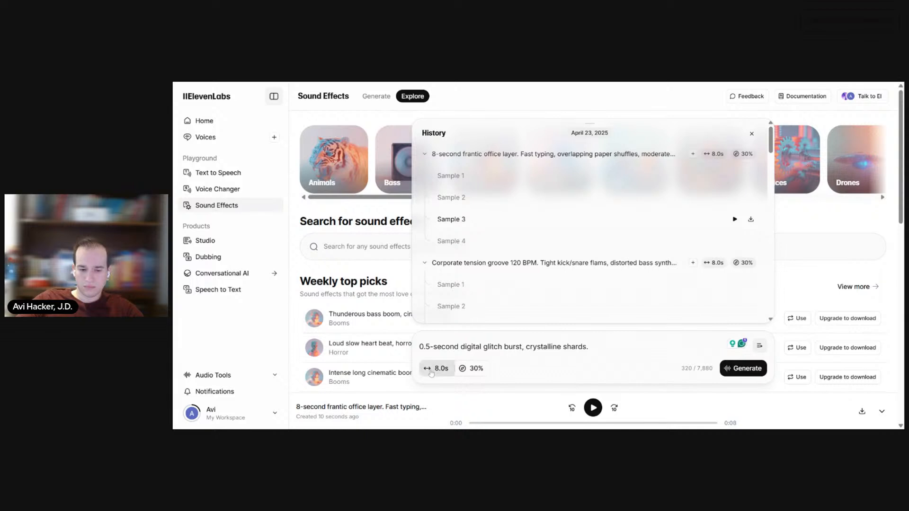
pyautogui.click(437, 368)
pyautogui.click(417, 347)
pyautogui.moveTo(417, 347); pyautogui.dragTo(376, 352)
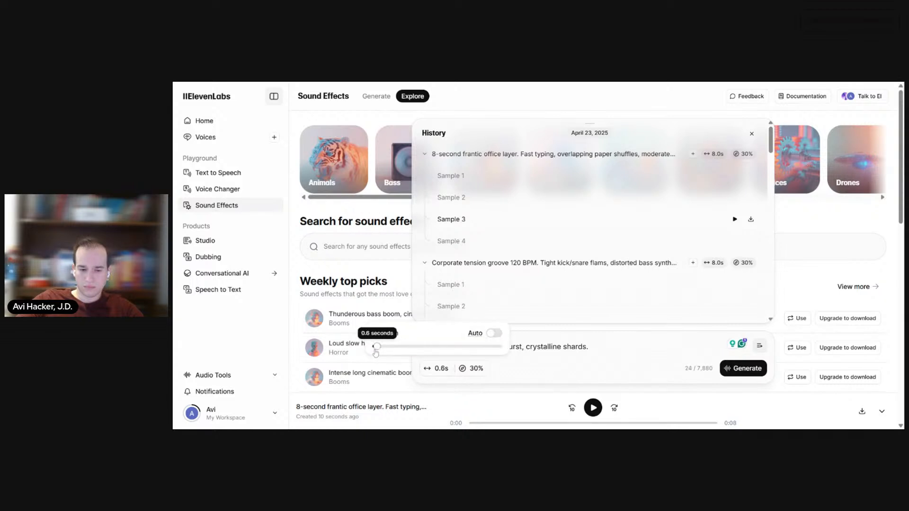
pyautogui.click(742, 368)
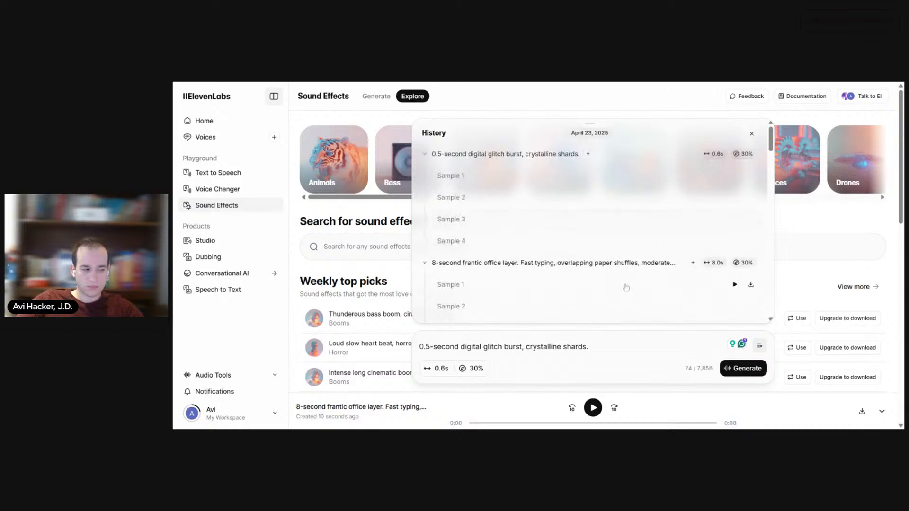
# Step: Listen to the four digital glitch burst samples and replay Sample 2
pyautogui.click(735, 176)
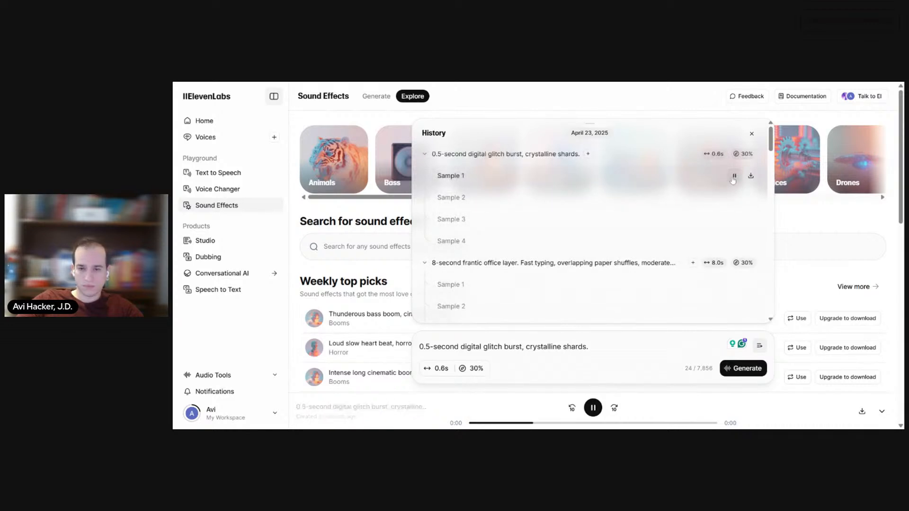
pyautogui.click(734, 197)
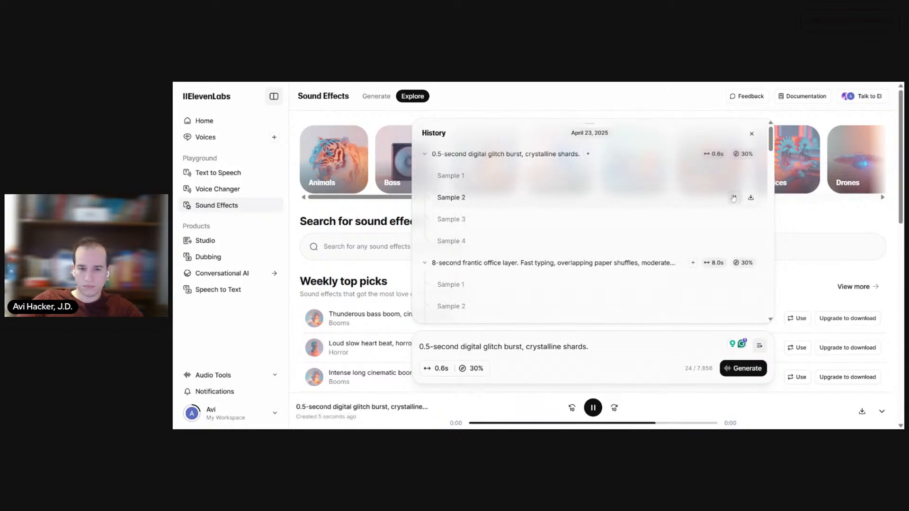
pyautogui.click(735, 217)
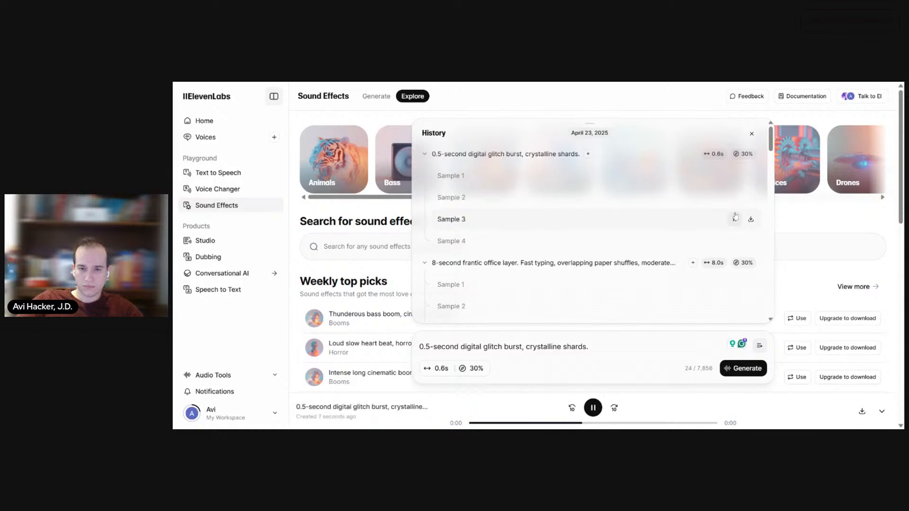
pyautogui.click(735, 241)
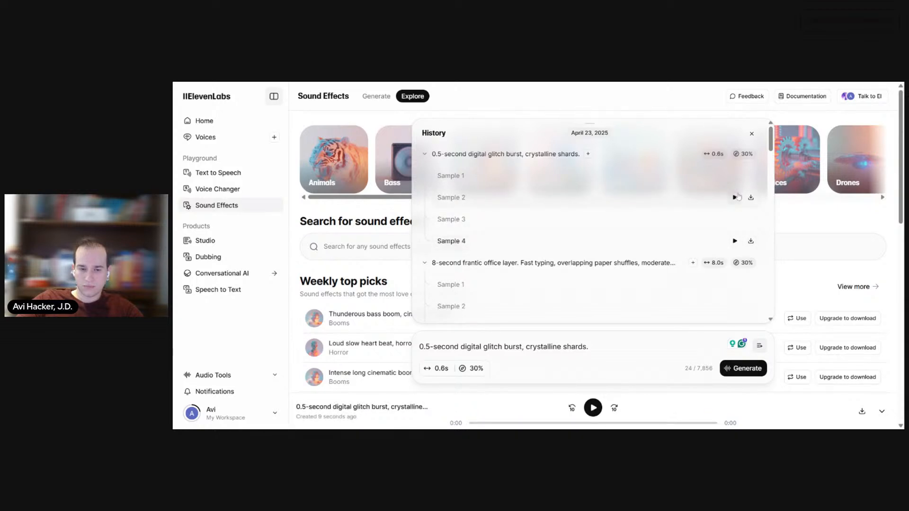
pyautogui.click(734, 198)
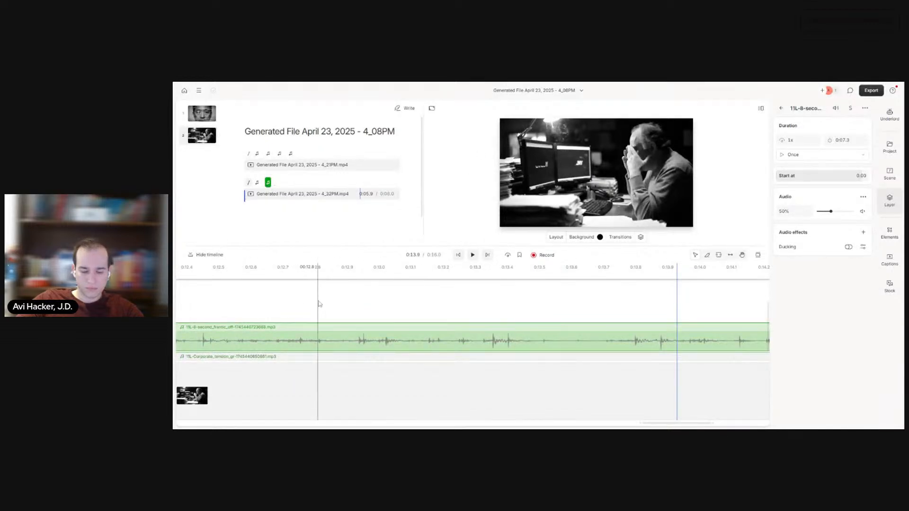
# Step: Back in Descript, undo the frantic office clip's volume changes and its last move on the timeline
pyautogui.moveTo(369, 302); pyautogui.dragTo(641, 309)
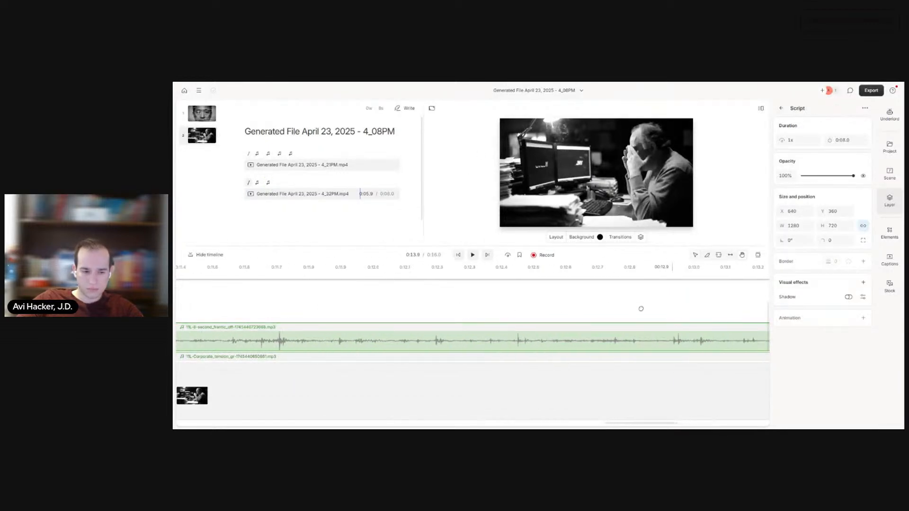
pyautogui.moveTo(368, 309); pyautogui.dragTo(636, 309)
pyautogui.hotkey('ctrl', 'z')
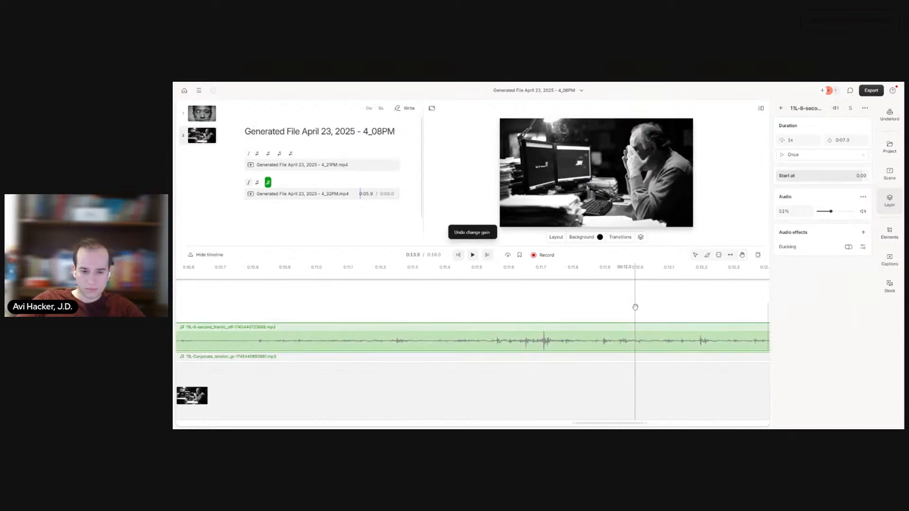
pyautogui.hotkey('ctrl', 'z')
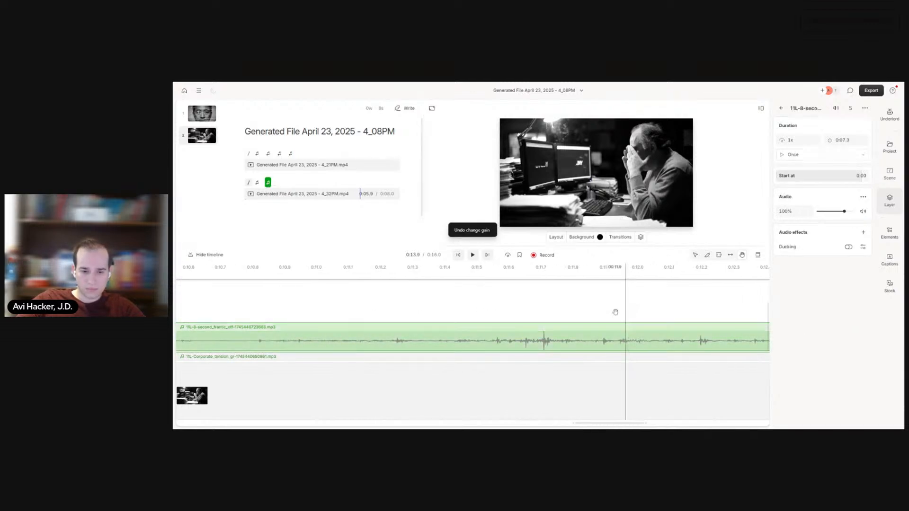
pyautogui.moveTo(426, 376); pyautogui.dragTo(640, 371)
pyautogui.hotkey('ctrl', 'z')
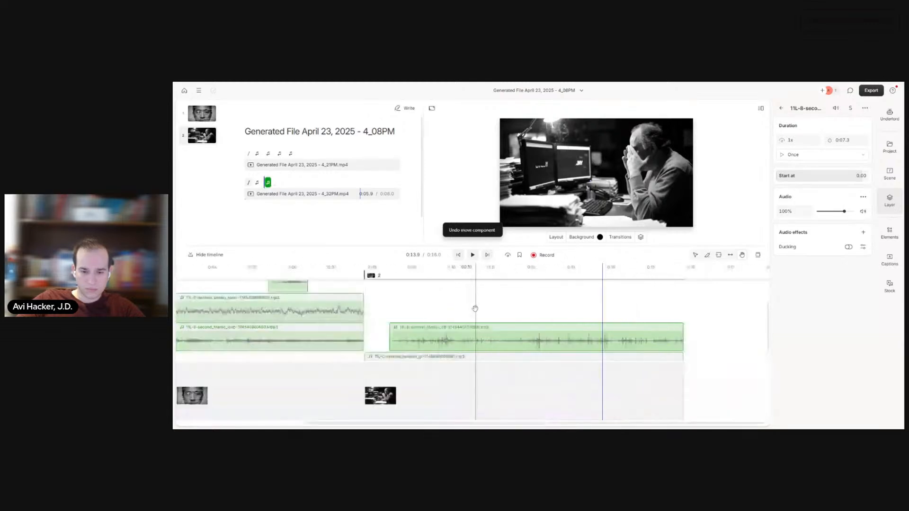
# Step: Move the frantic office clip to the start of scene 2 and extend its end to the end of the scene
pyautogui.moveTo(505, 337); pyautogui.dragTo(467, 337)
pyautogui.click(493, 338)
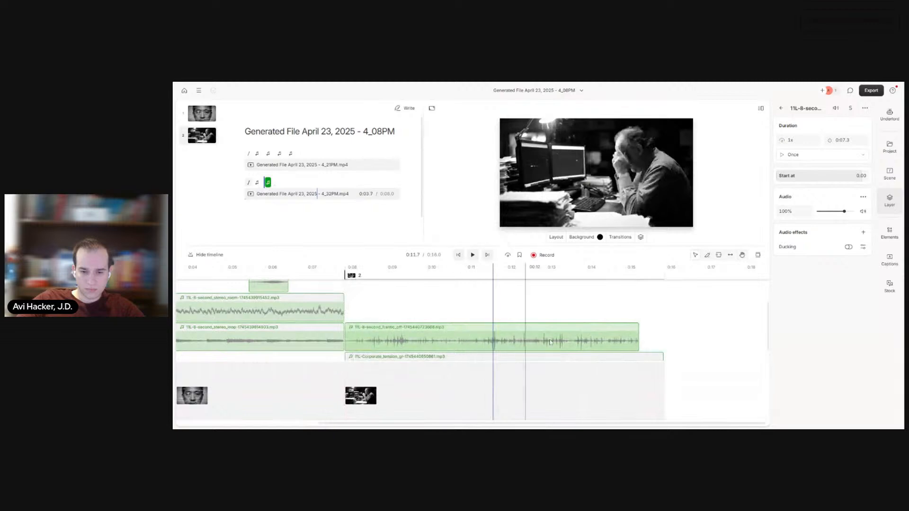
pyautogui.moveTo(638, 336); pyautogui.dragTo(664, 335)
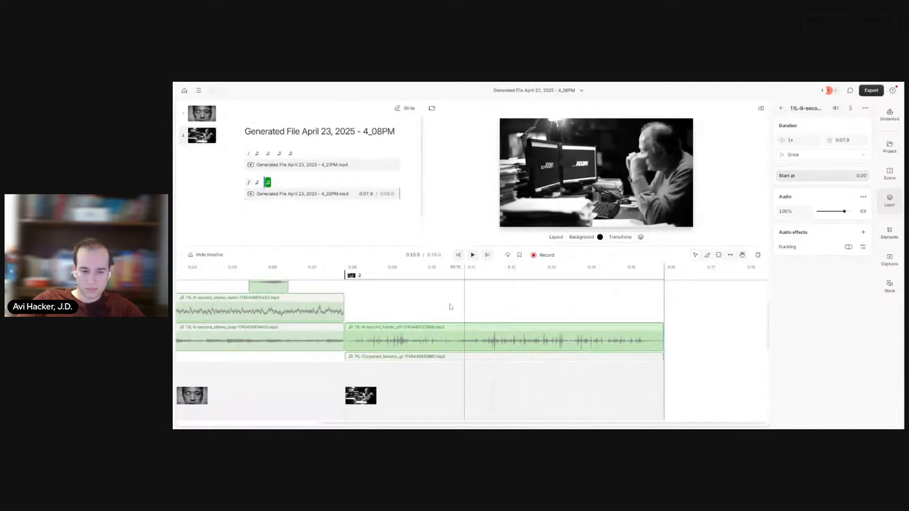
# Step: Check the two rectangle layers over the monitors by playing scene 2 from its start
pyautogui.scroll(2, 378, 321)
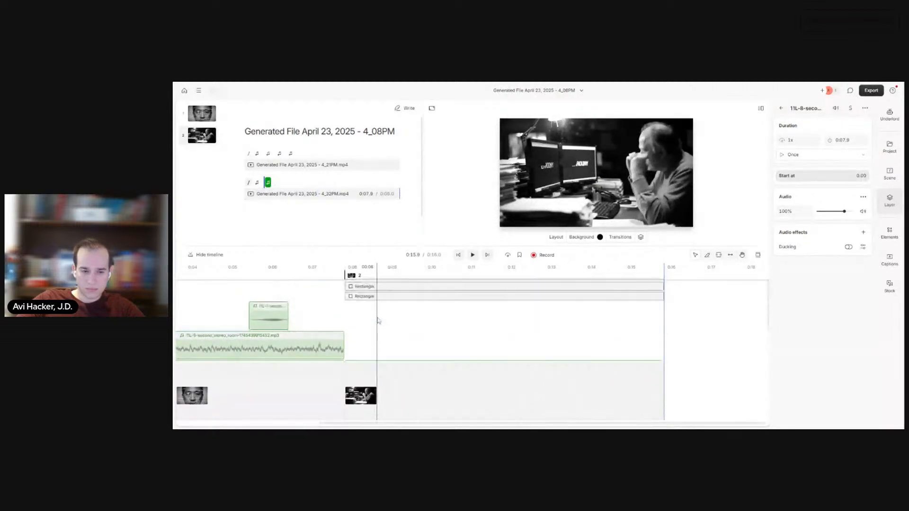
pyautogui.click(378, 288)
pyautogui.click(416, 297)
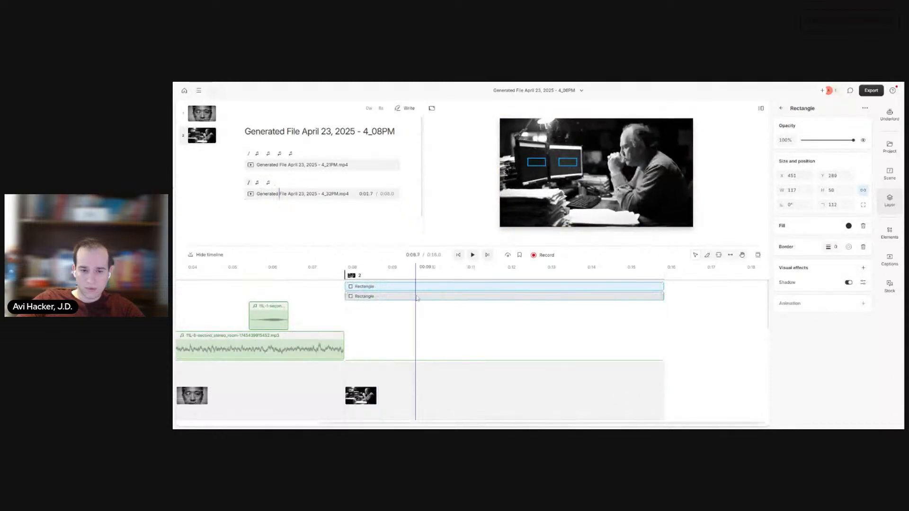
pyautogui.click(459, 256)
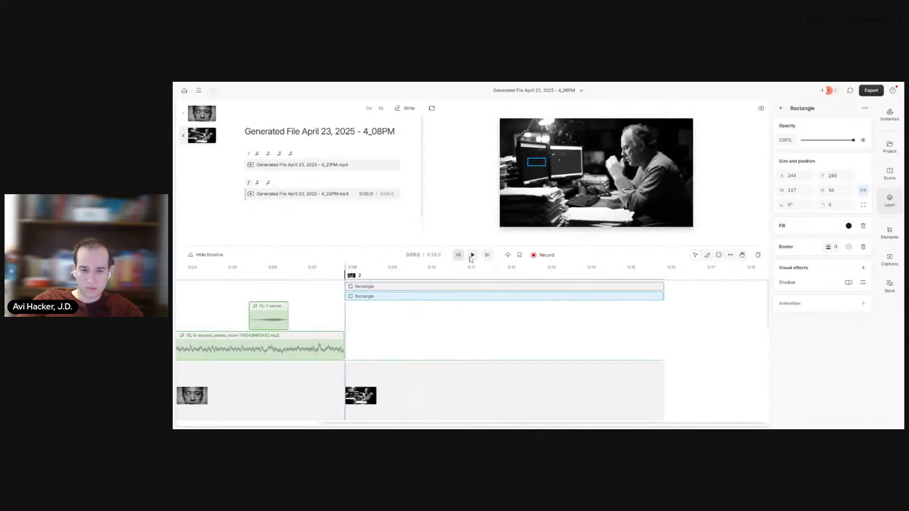
pyautogui.click(472, 255)
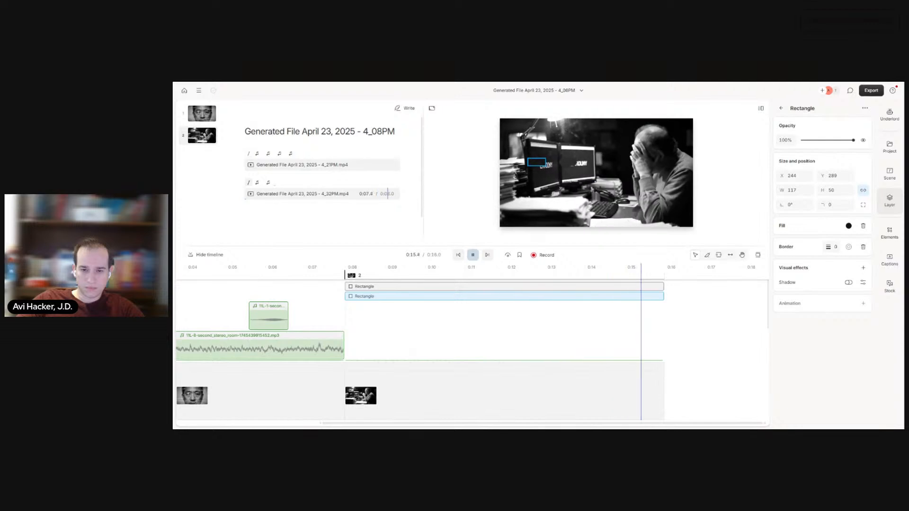
pyautogui.click(473, 255)
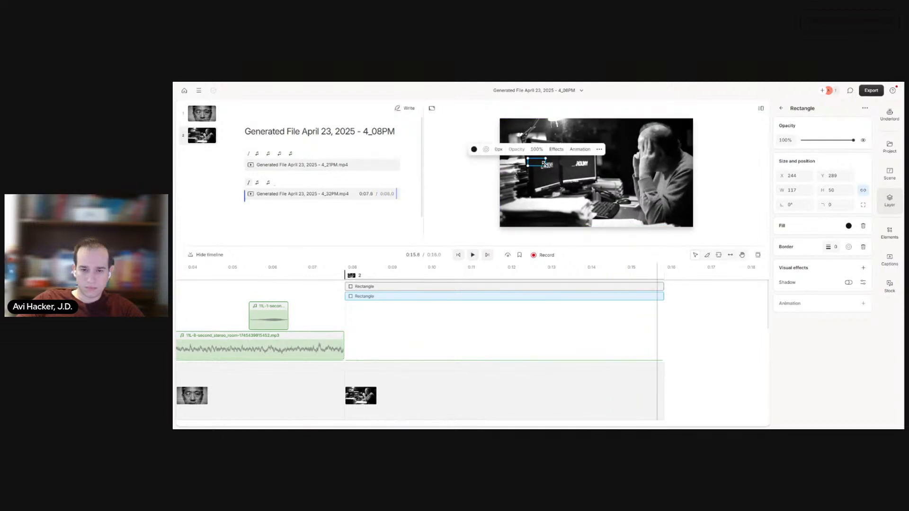
# Step: Try to enlarge the rectangles so that they cover the text on both monitors
pyautogui.moveTo(545, 166); pyautogui.dragTo(567, 166)
pyautogui.click(569, 165)
pyautogui.click(581, 178)
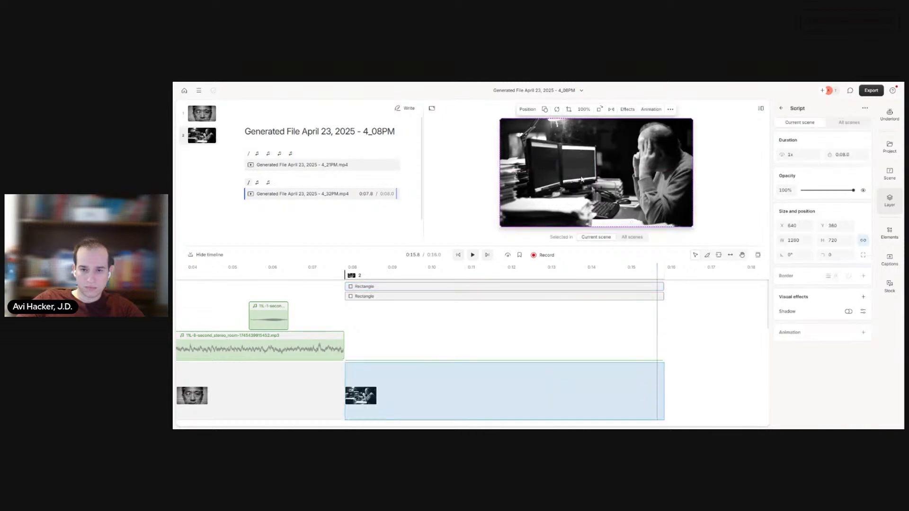
# Step: Return to the start of scene 2 and delete both rectangles covering the monitors
pyautogui.click(457, 255)
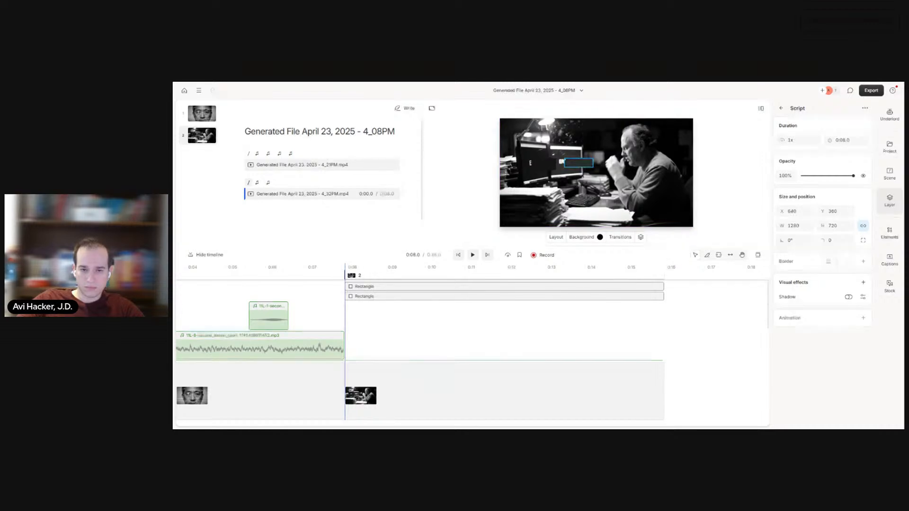
pyautogui.click(579, 163)
pyautogui.press('Delete')
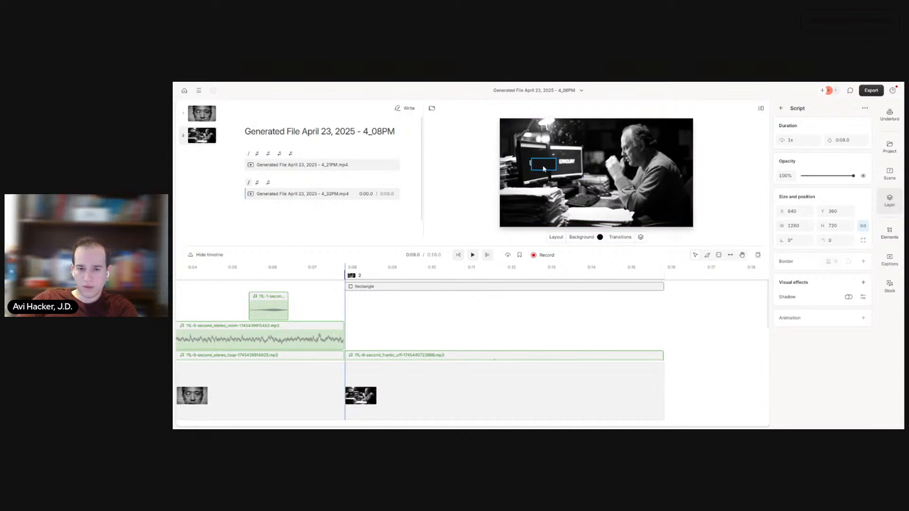
# Step: Set the volume of the frantic office clip in scene 2 to 50%
pyautogui.scroll(-2, 421, 322)
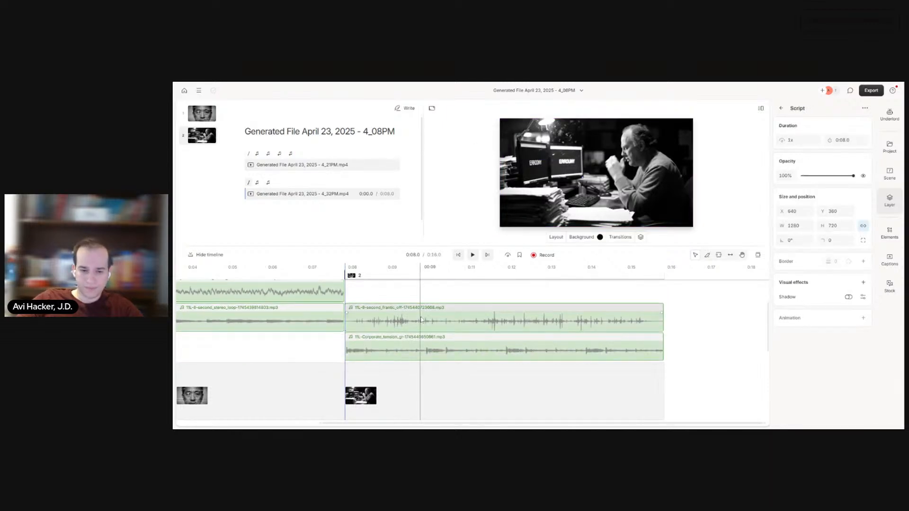
pyautogui.click(421, 318)
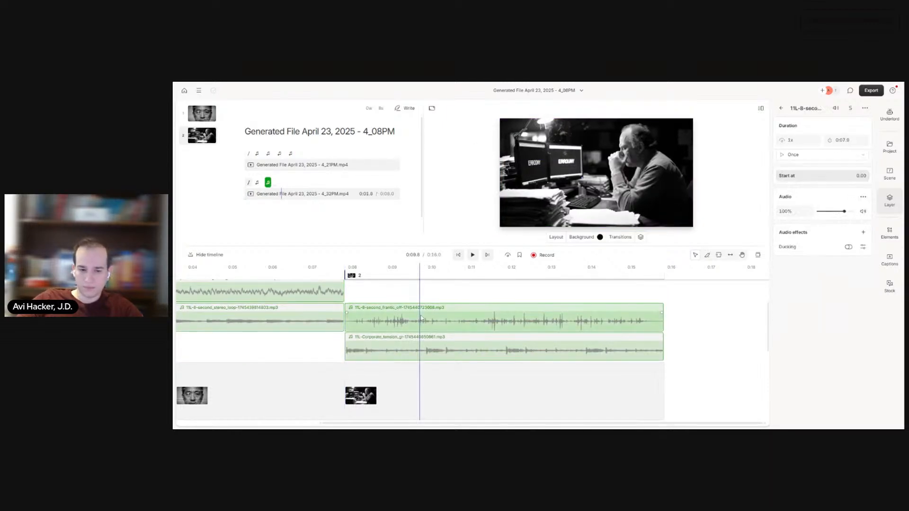
pyautogui.click(512, 349)
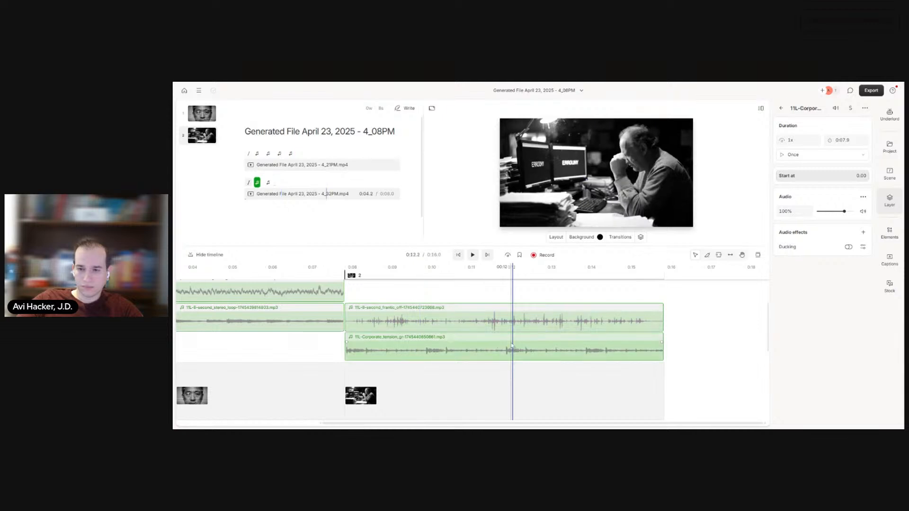
pyautogui.click(512, 321)
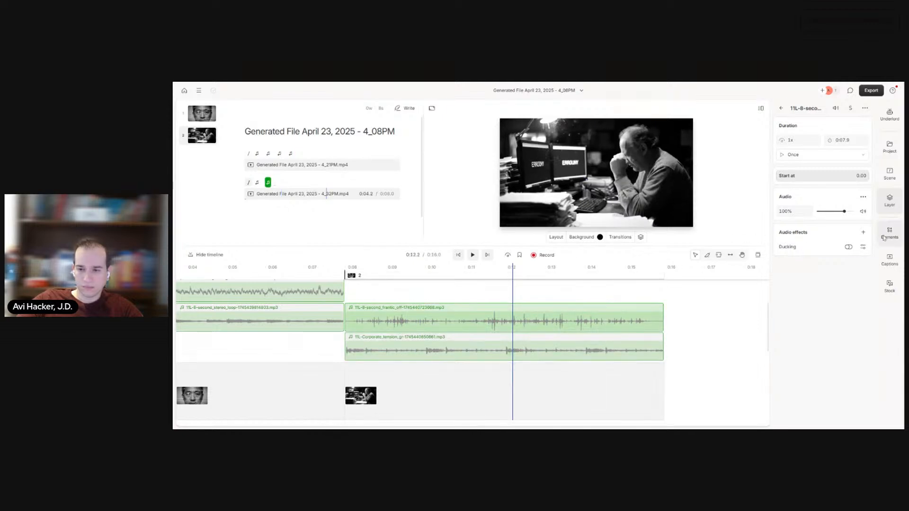
pyautogui.click(788, 211)
pyautogui.press('BackSpace')
pyautogui.press('BackSpace')
pyautogui.press('BackSpace')
pyautogui.write('50')
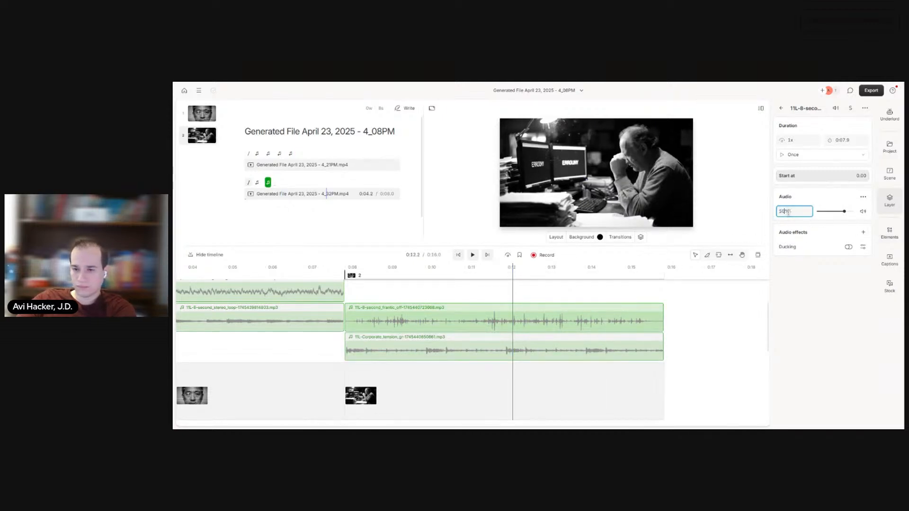
pyautogui.press('Return')
# Step: Play scene 2 from its start to check the office sounds against the tension music
pyautogui.click(462, 255)
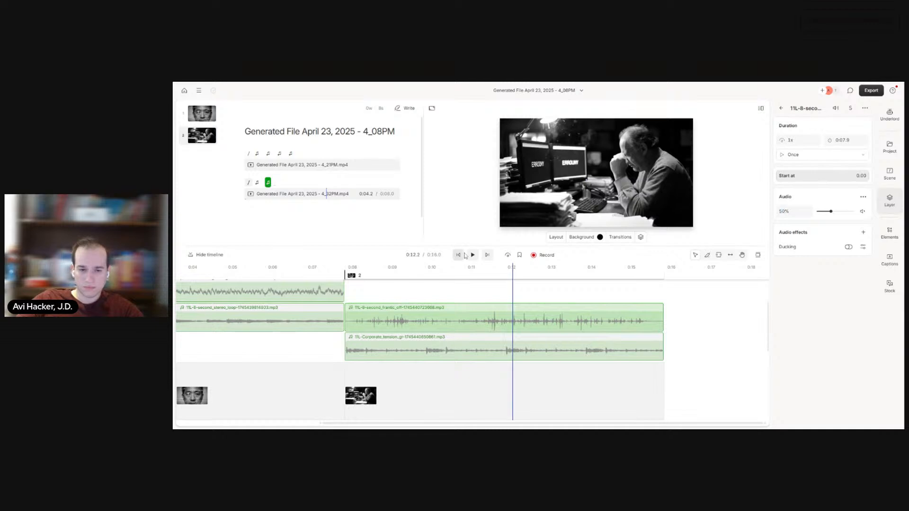
pyautogui.click(472, 256)
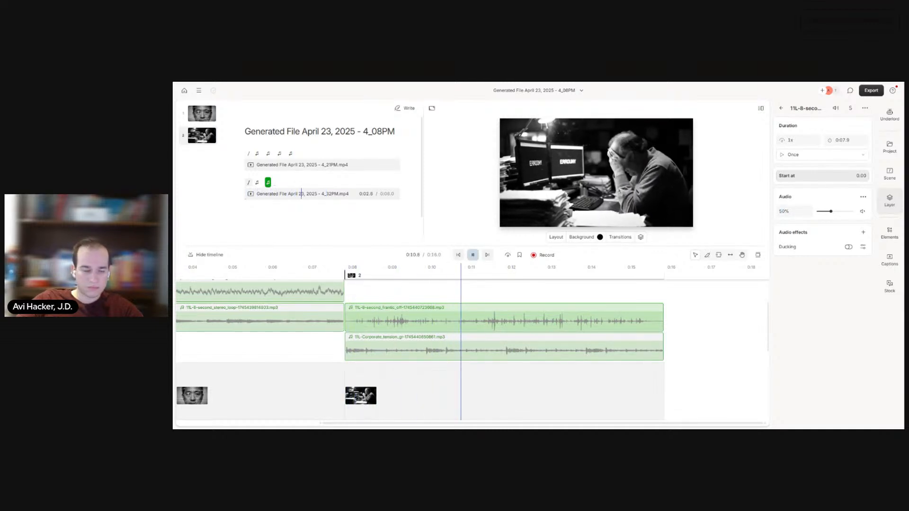
pyautogui.press('space')
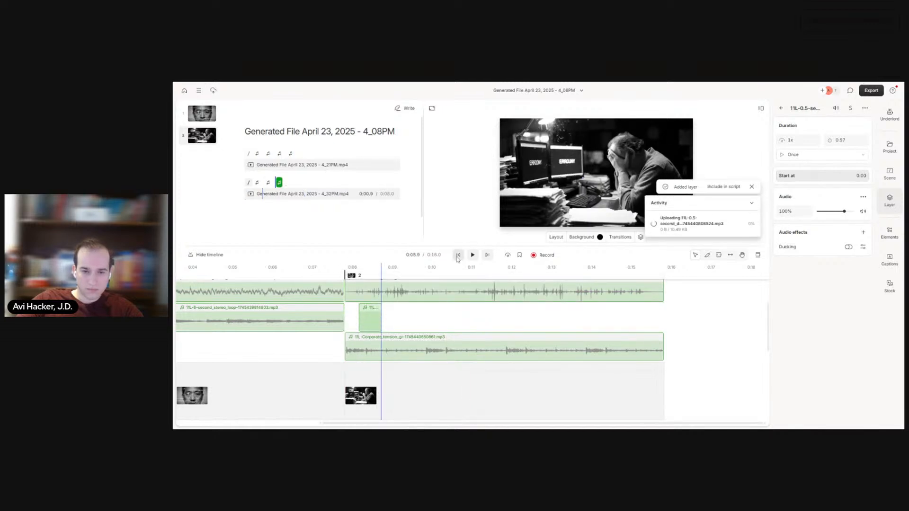
# Step: Place a copy of the 0.5-second digital glitch clip in scene 2 at about 0:09.7
pyautogui.click(472, 255)
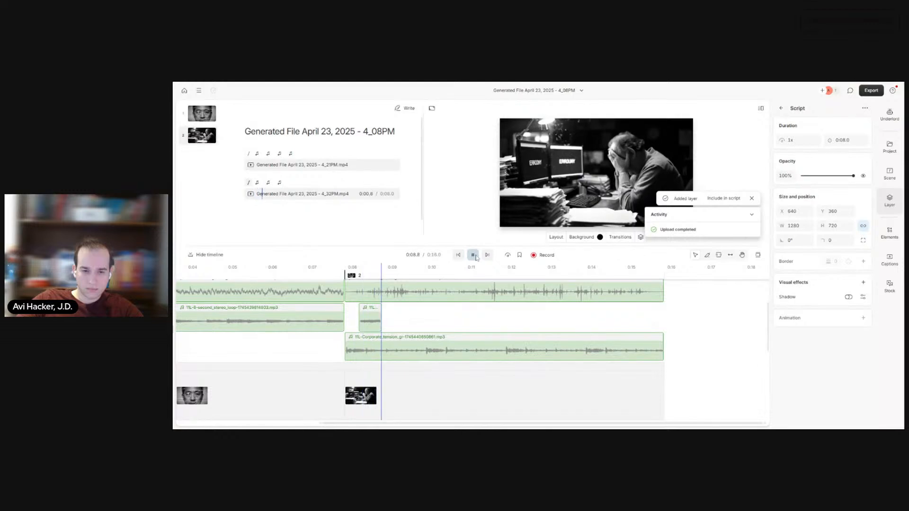
pyautogui.click(472, 256)
pyautogui.click(377, 323)
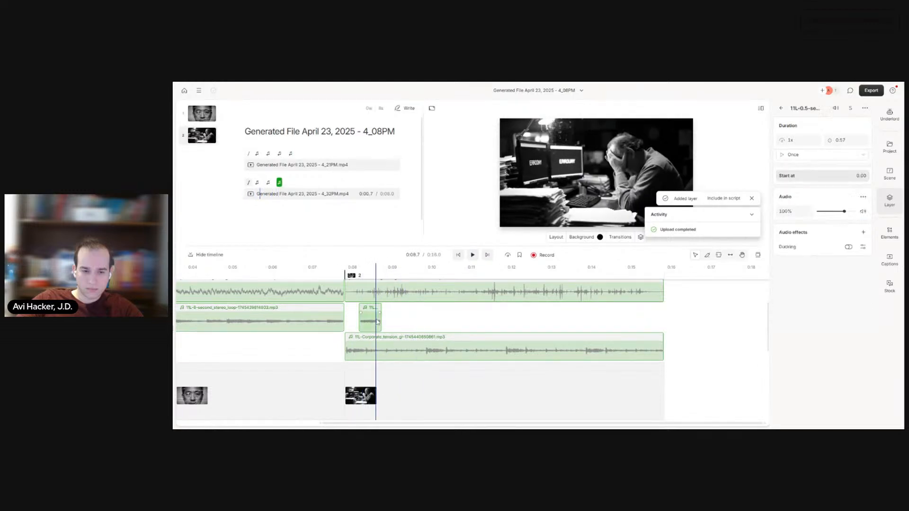
pyautogui.hotkey('ctrl', 'v')
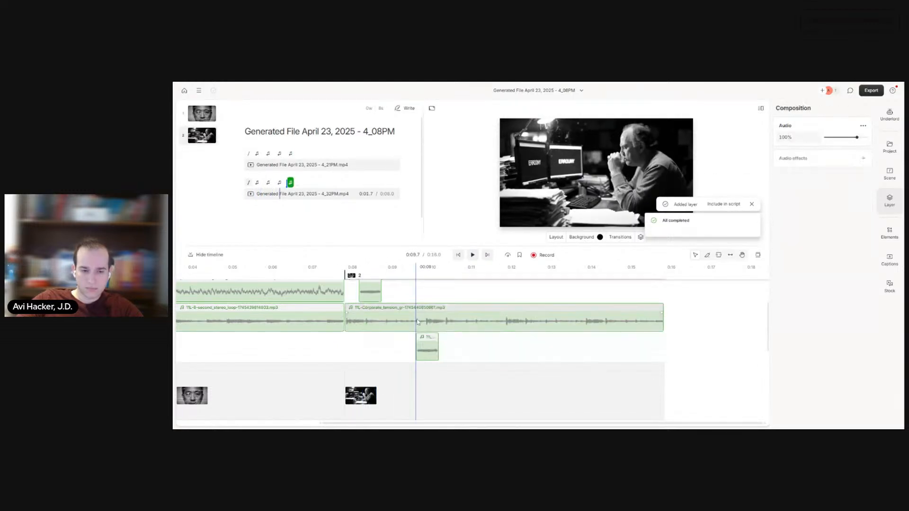
pyautogui.click(422, 350)
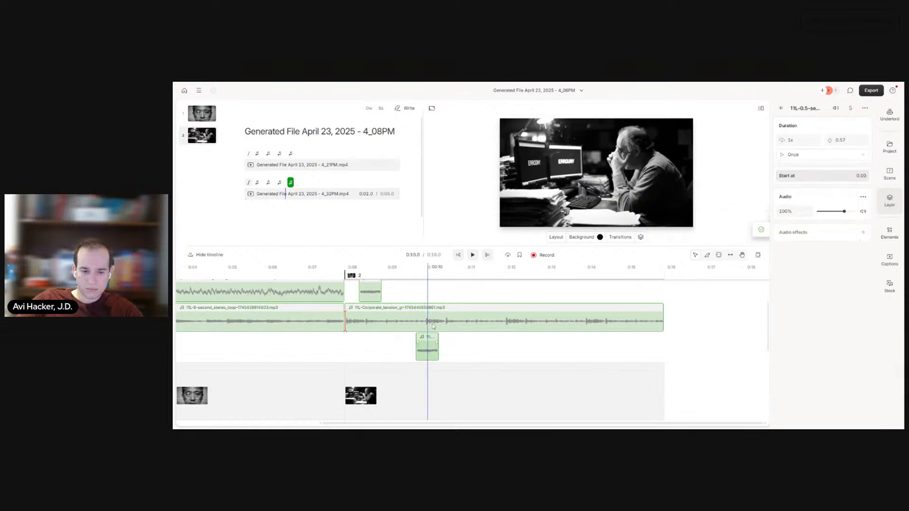
# Step: Play scene 2 from its start to check the timing of the two glitch hits
pyautogui.click(458, 254)
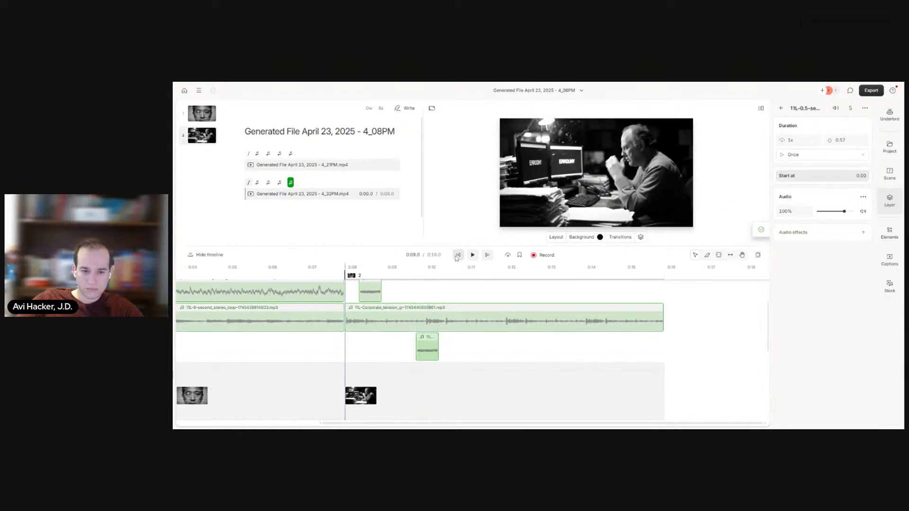
pyautogui.click(472, 255)
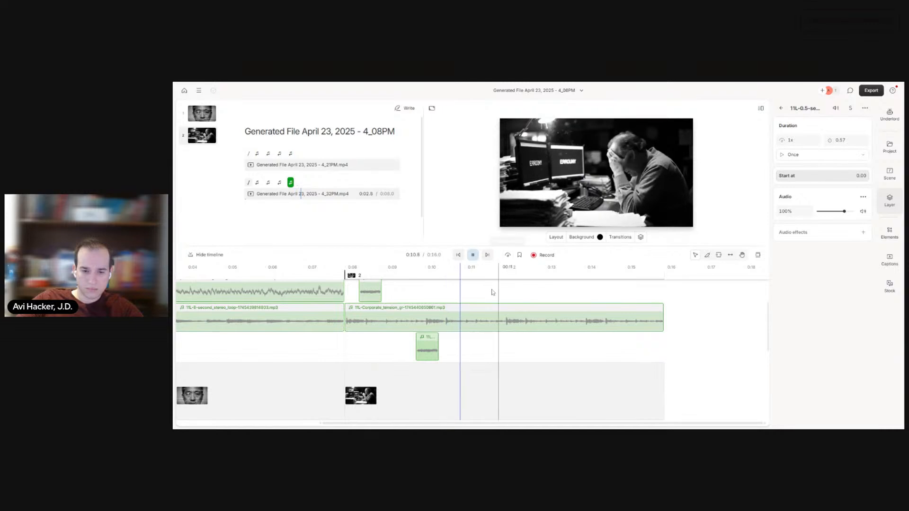
pyautogui.scroll(2, 489, 309)
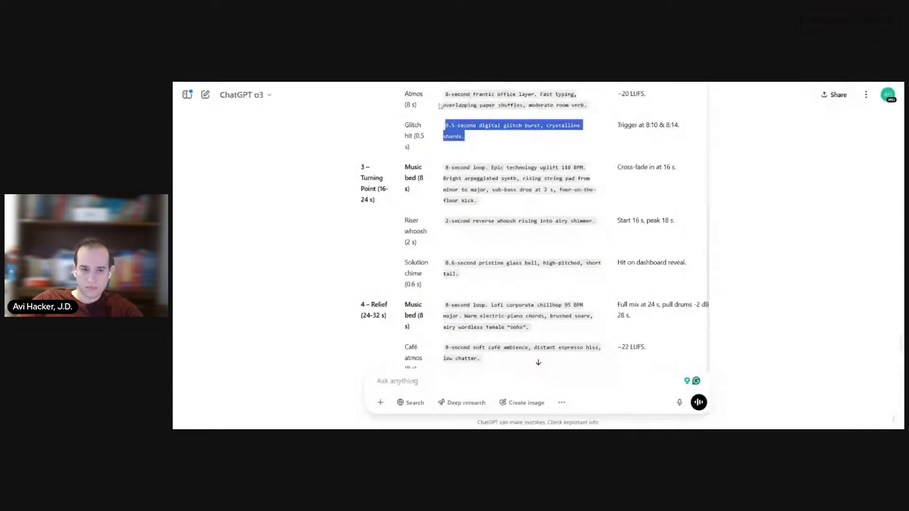
# Step: In ChatGPT, find the "8-Second Blocks & Veo 2 Prompts" table and copy the block 3 (16-24 s) turning point prompt
pyautogui.scroll(10, 469, 241)
pyautogui.scroll(-10, 470, 241)
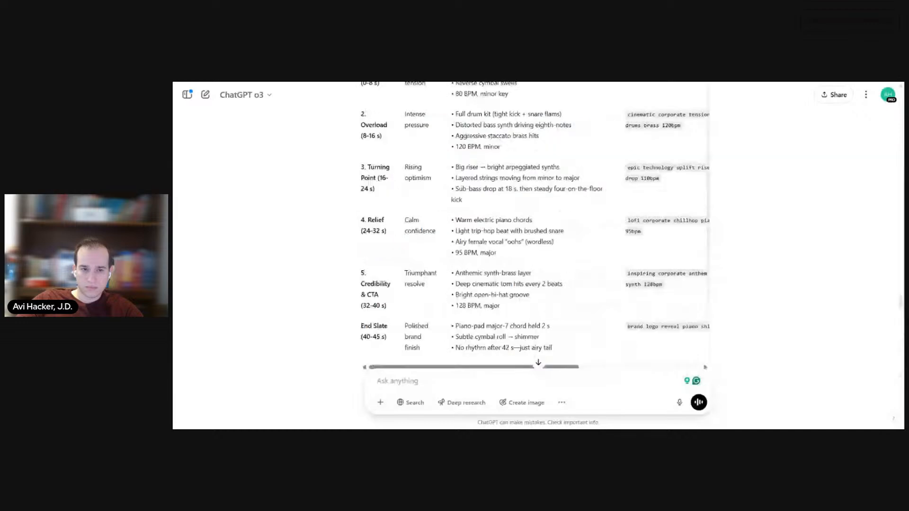
pyautogui.scroll(5, 479, 272)
pyautogui.scroll(5, 478, 272)
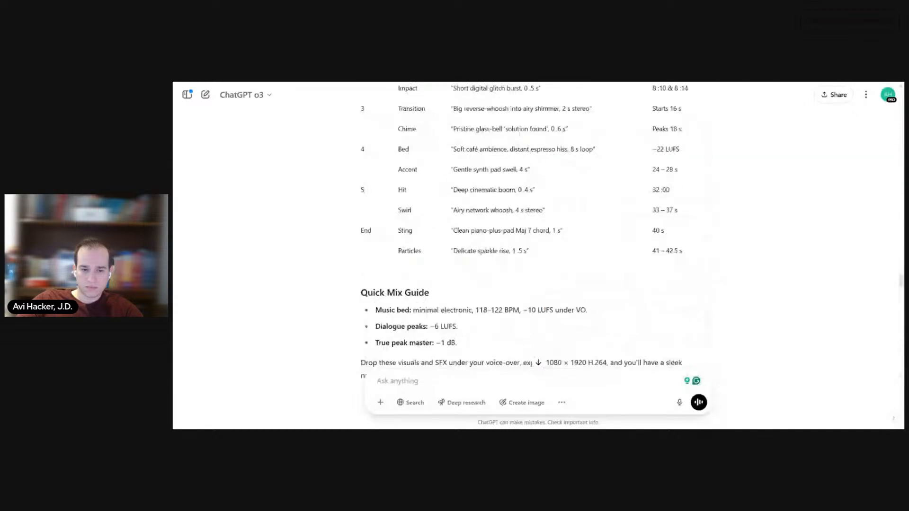
pyautogui.scroll(10, 538, 237)
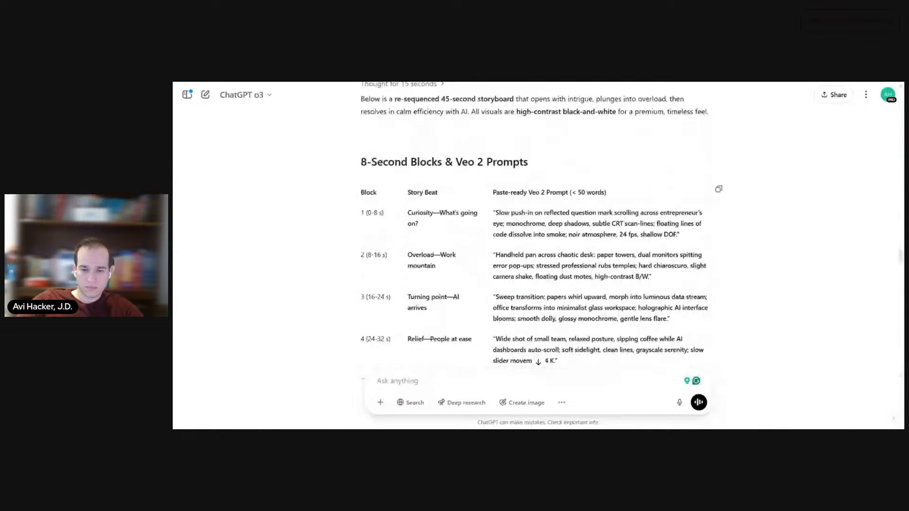
pyautogui.scroll(-1, 480, 191)
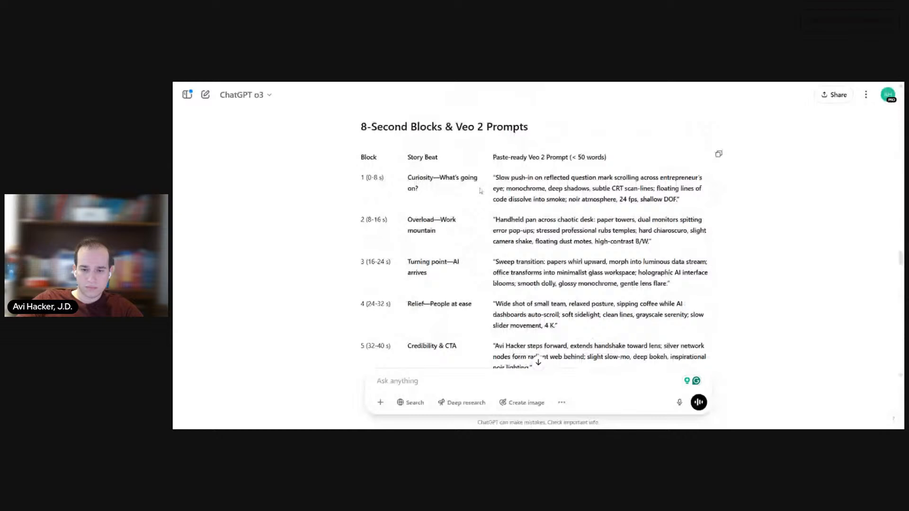
pyautogui.scroll(-1, 480, 191)
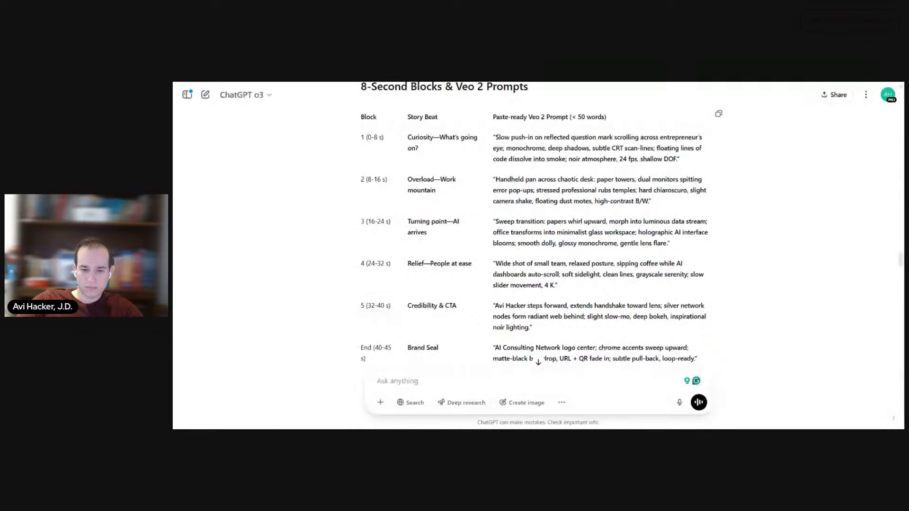
pyautogui.moveTo(492, 222); pyautogui.dragTo(669, 246)
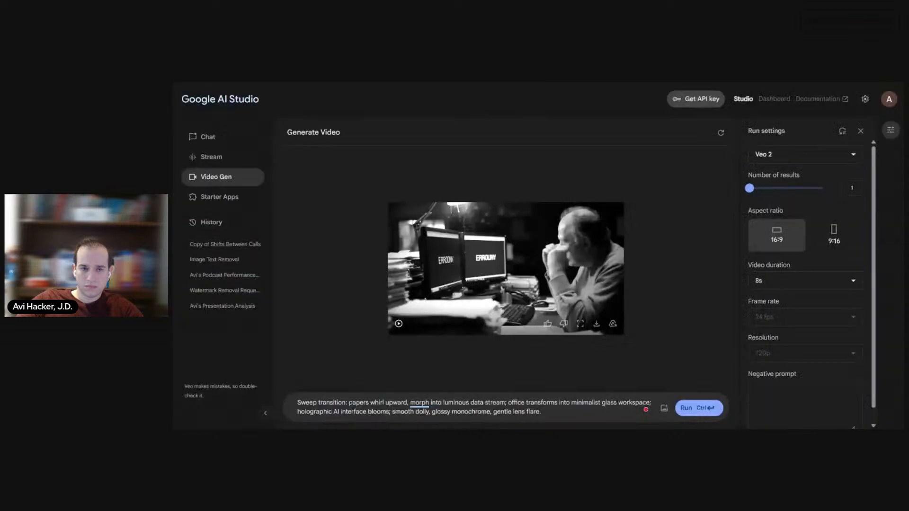
# Step: In Google AI Studio, generate an 8-second 16:9 Veo 2 video from the "Sweep transition" prompt and play it
pyautogui.click(687, 407)
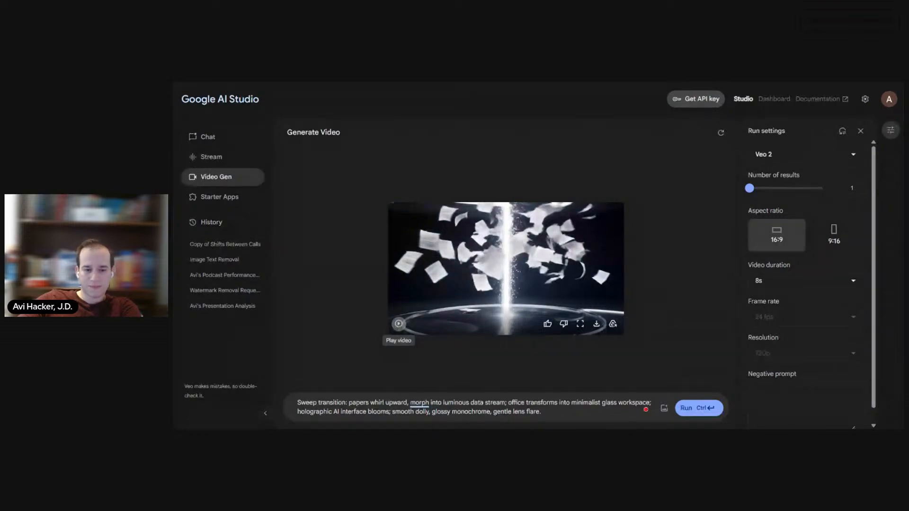
pyautogui.click(398, 325)
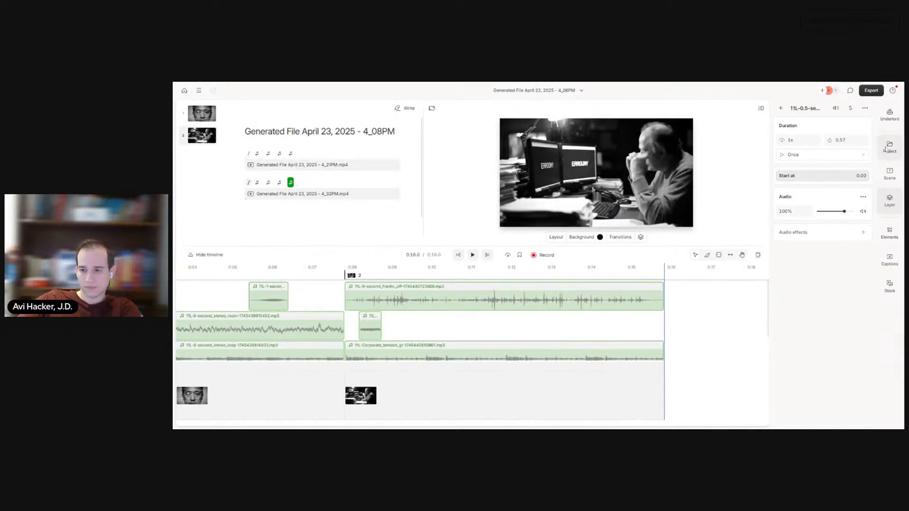
# Step: Back in Descript, upload "Generated File April 23, 2025 - 4_43PM.mp4" to the project files and close its preview
pyautogui.click(891, 176)
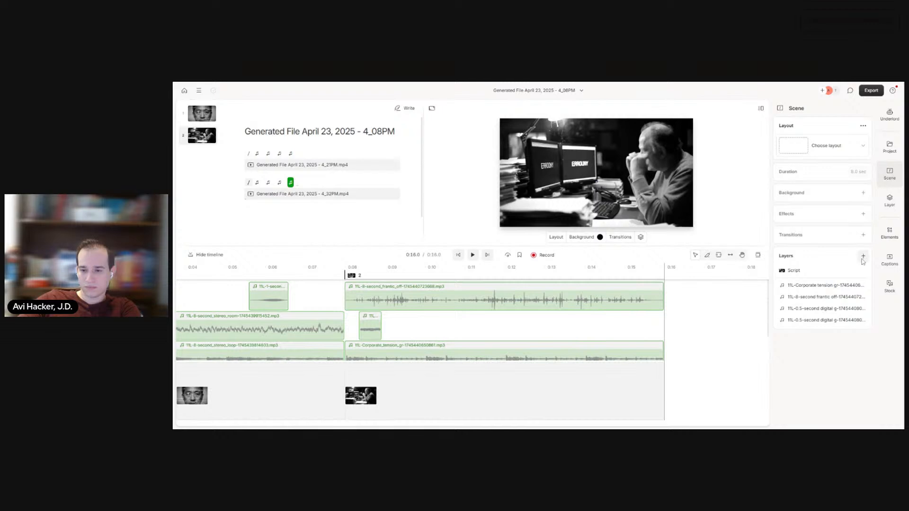
pyautogui.click(889, 146)
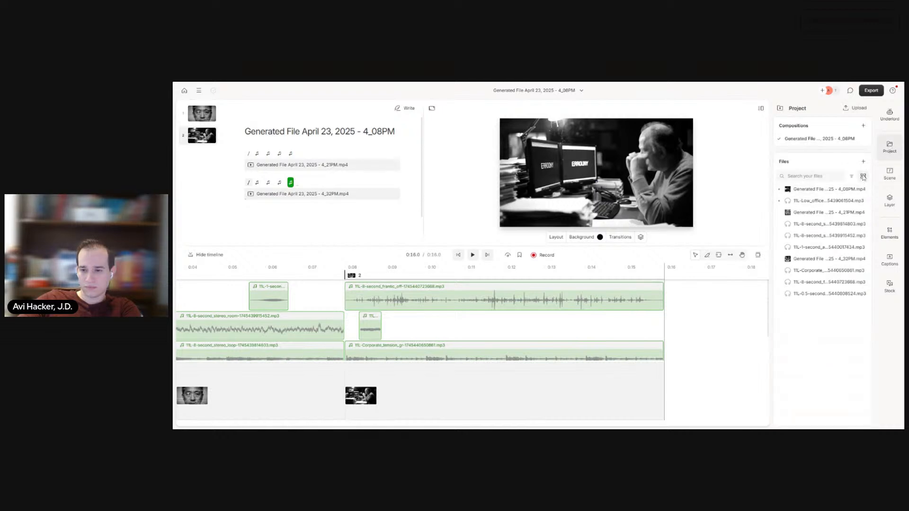
pyautogui.click(864, 161)
pyautogui.click(866, 178)
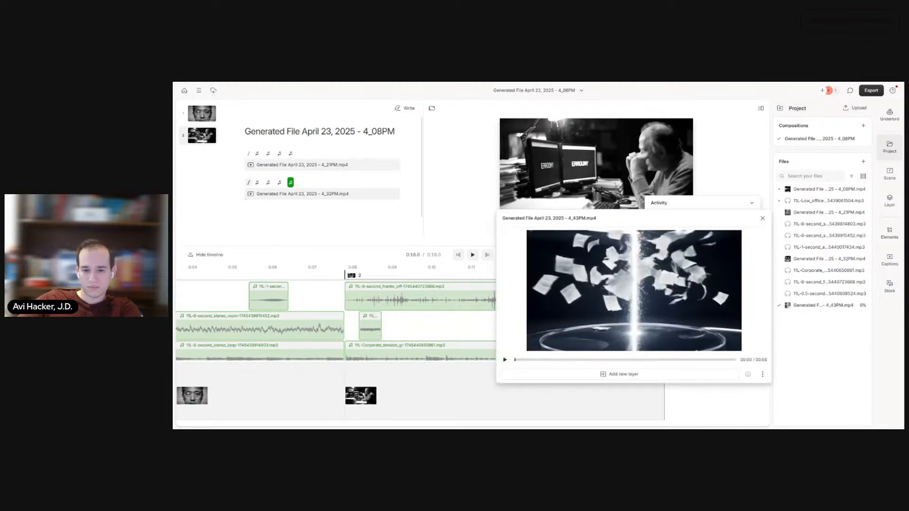
pyautogui.click(762, 218)
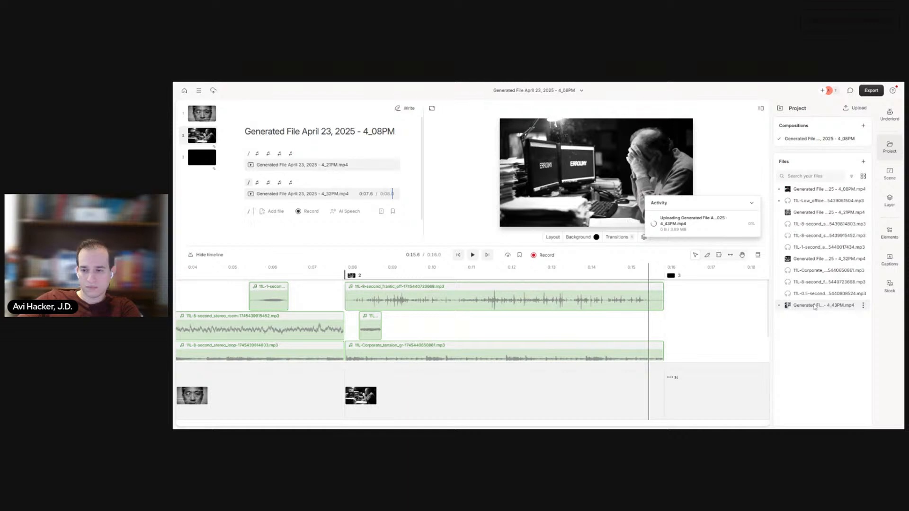
# Step: Add the 4_43PM clip to the script as the video of scene 3 and play it back
pyautogui.moveTo(814, 306); pyautogui.dragTo(265, 212)
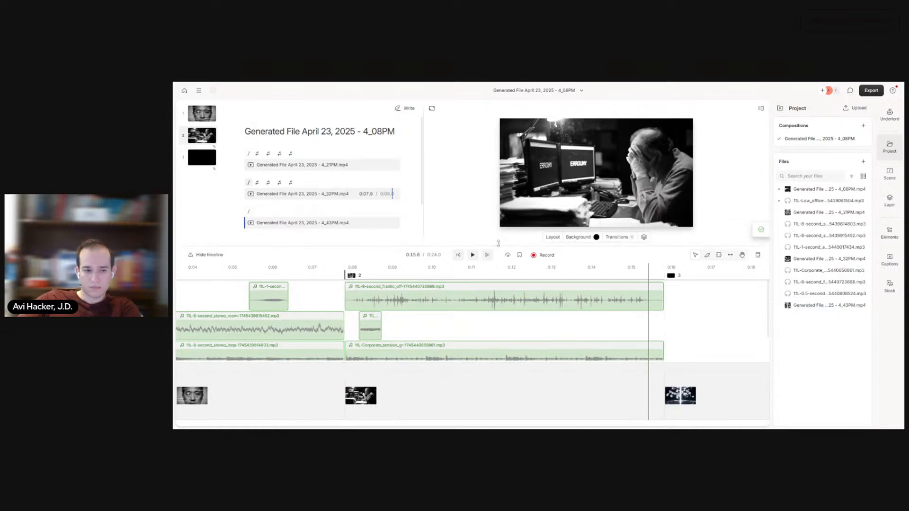
pyautogui.click(473, 256)
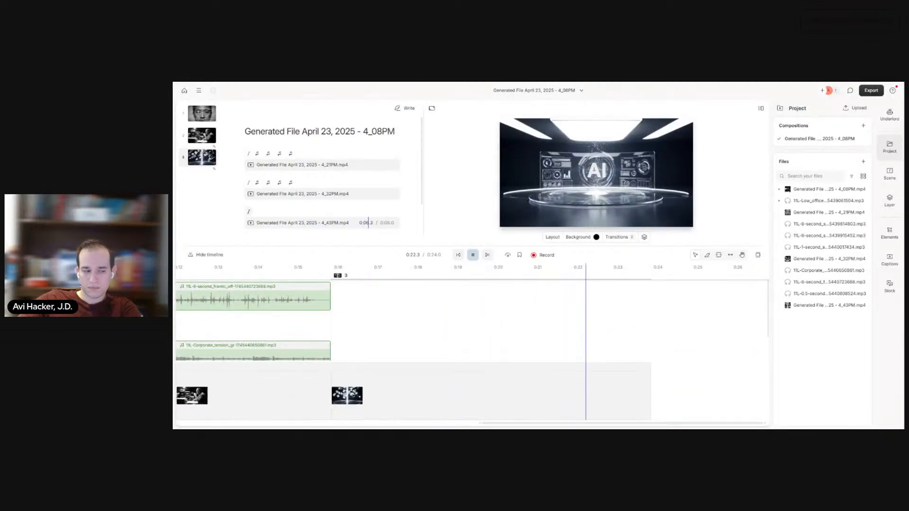
pyautogui.click(472, 255)
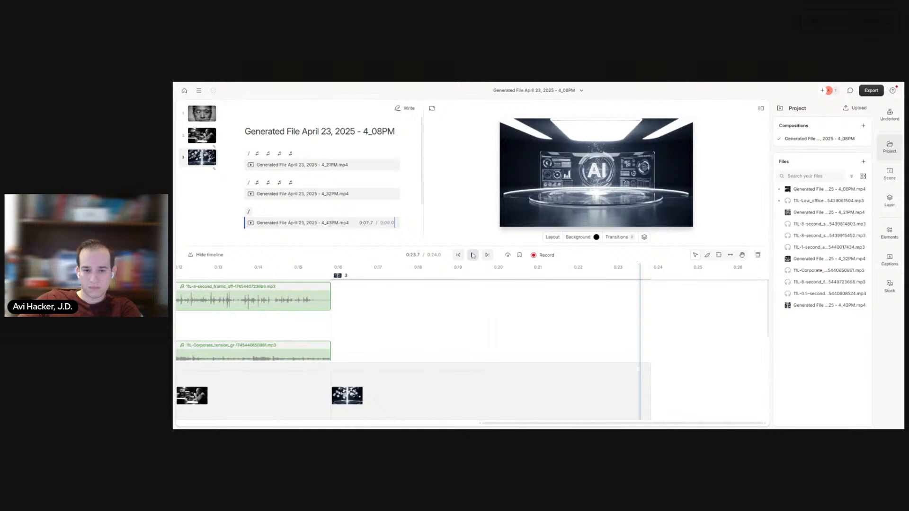